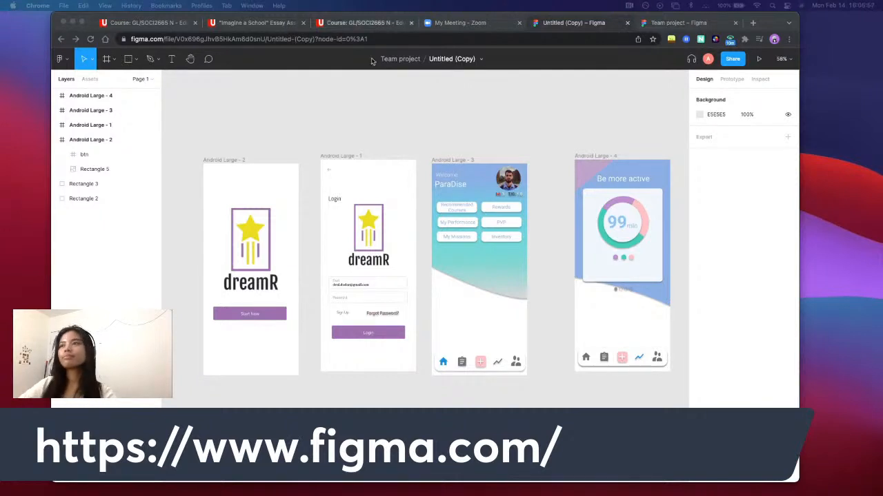
Disable the f.lux screen colour adjustment for an hour
click(660, 6)
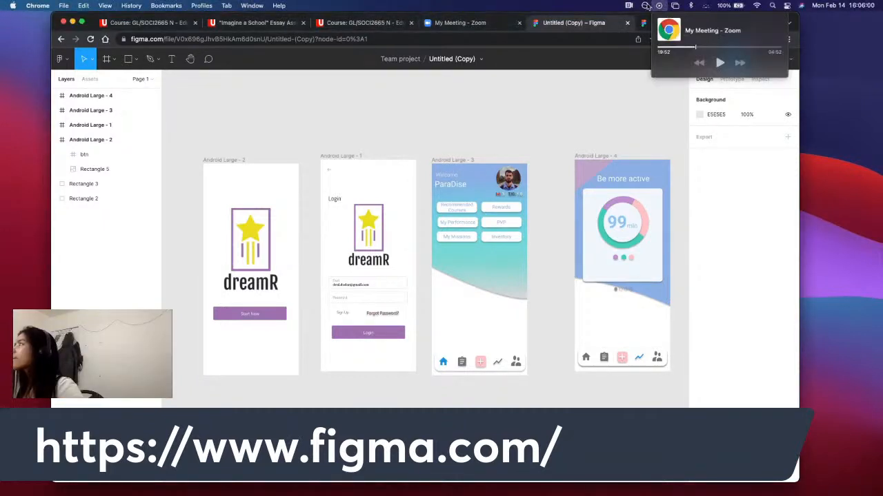
click(645, 6)
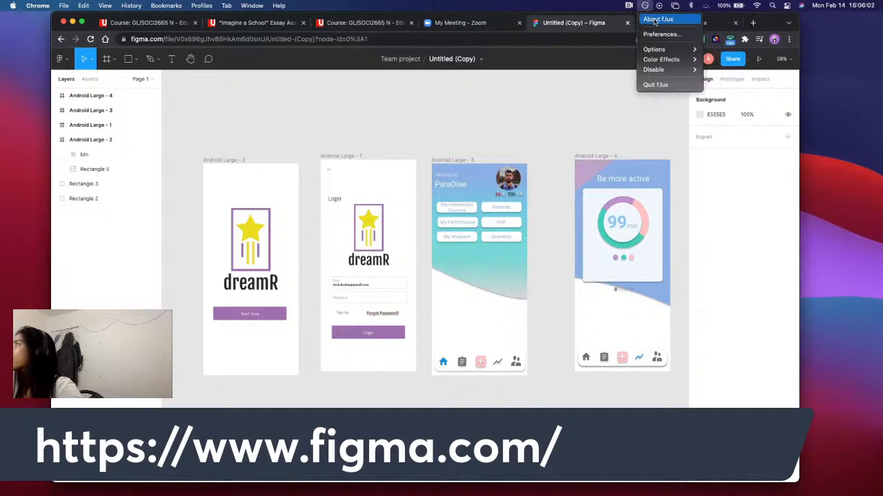
mouse_move(679, 69)
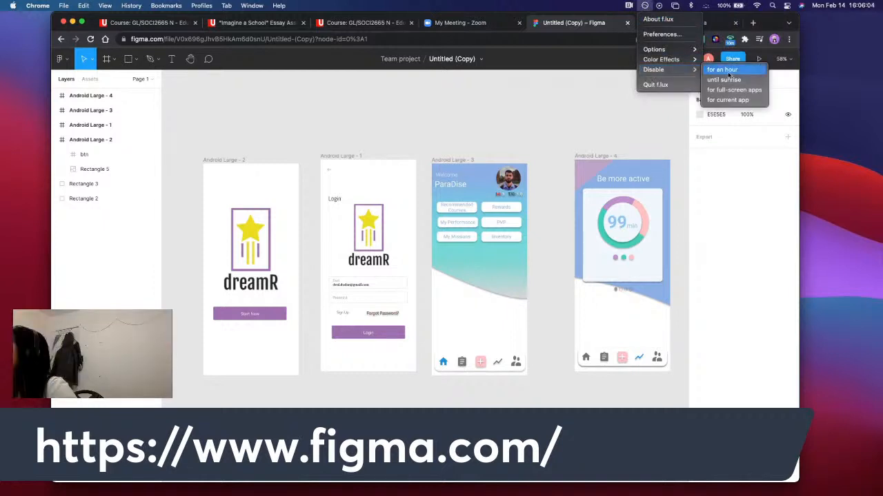
click(728, 71)
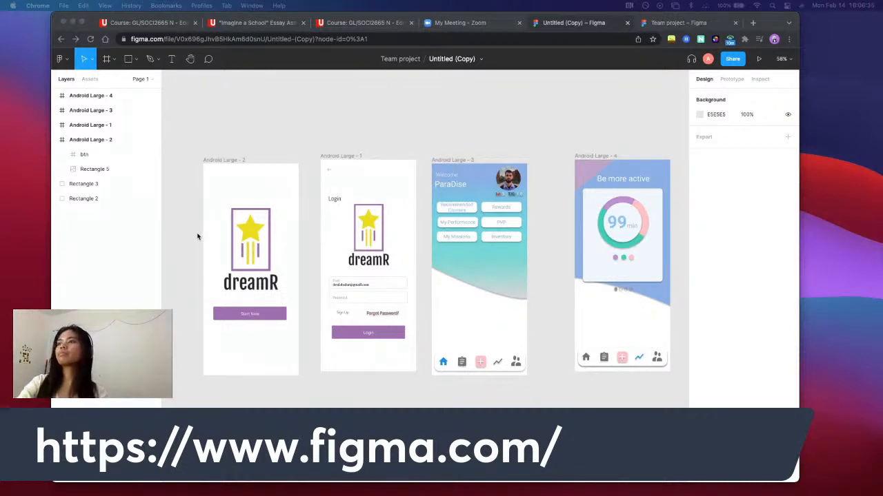
click(200, 238)
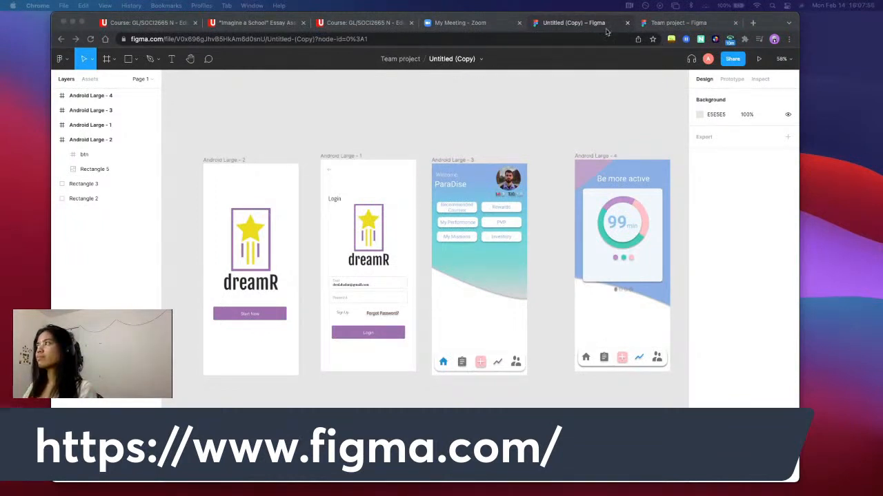
click(651, 26)
click(573, 23)
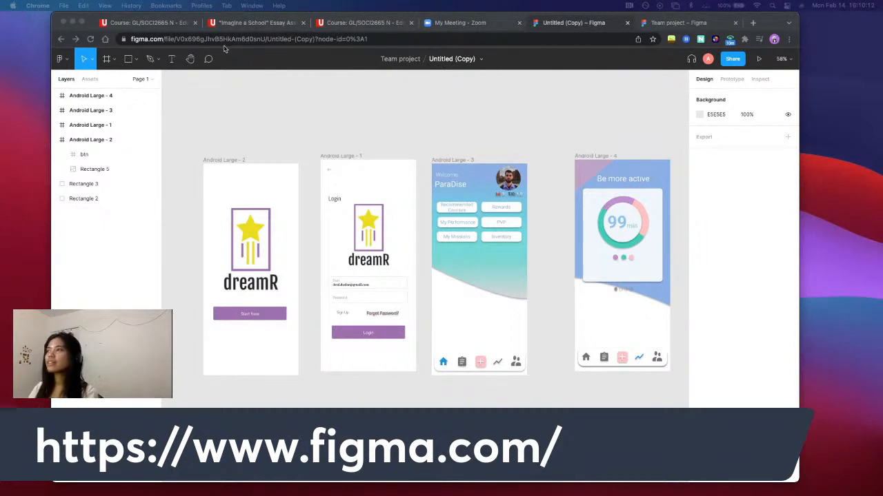
click(399, 60)
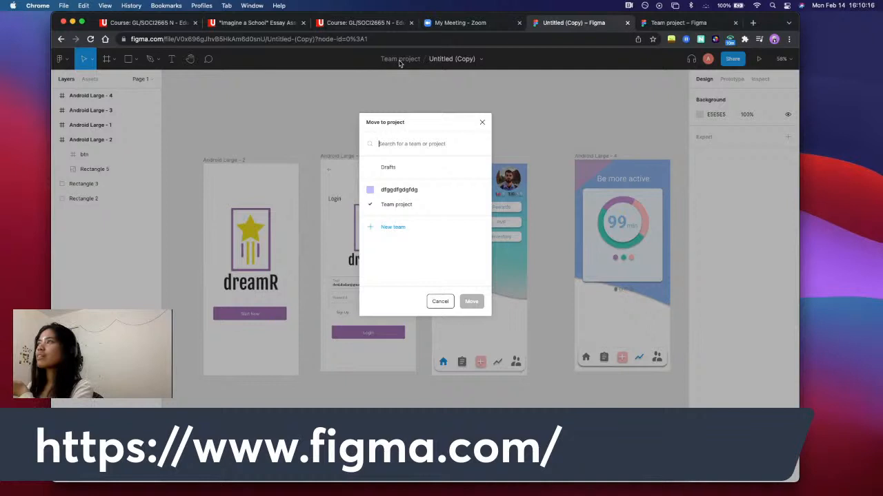
click(482, 122)
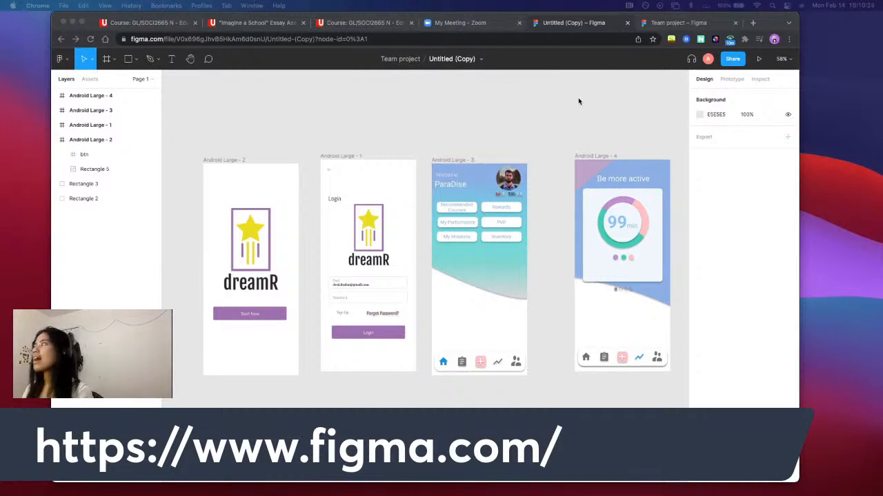
Activate the Move tool and look over the four Android Large frames and the red colour swatches on the canvas
click(86, 60)
click(93, 61)
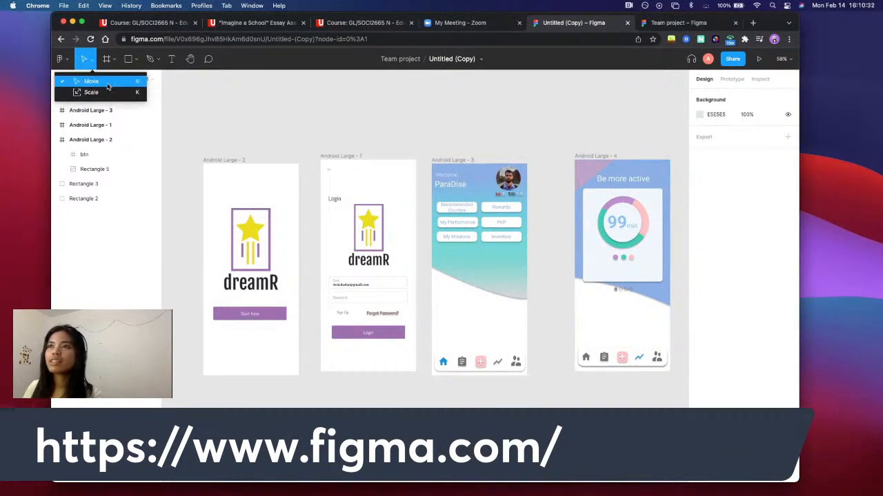
click(114, 83)
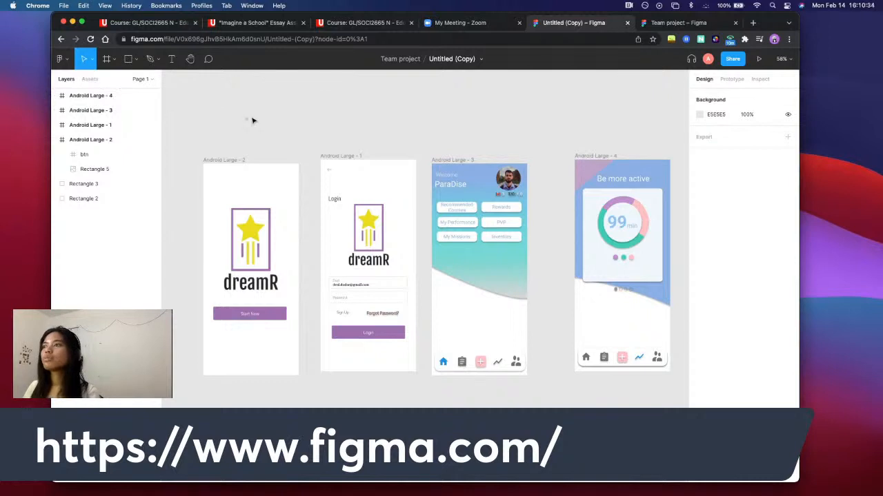
scroll(298, 93, down, 5)
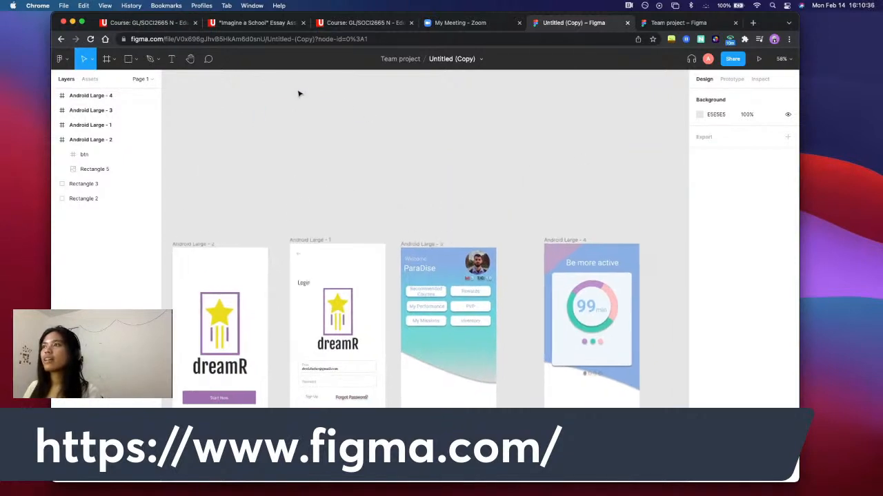
scroll(289, 126, left, 2)
scroll(290, 126, down, 2)
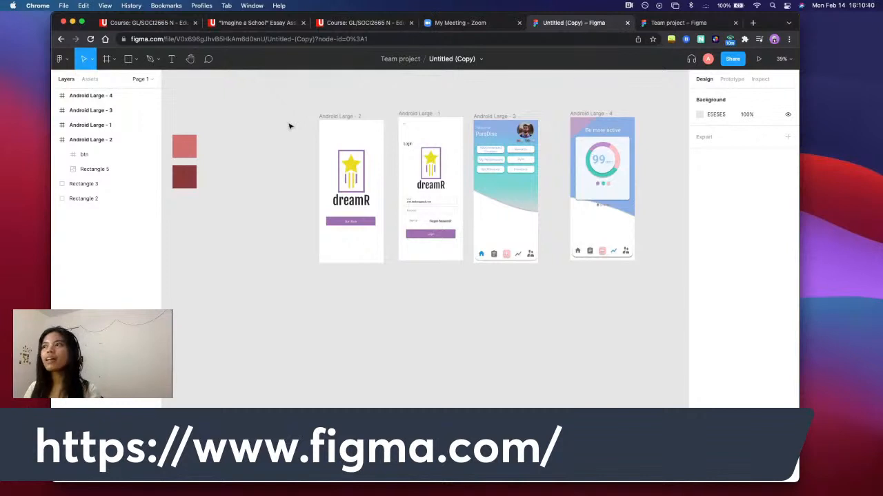
scroll(289, 126, up, 1)
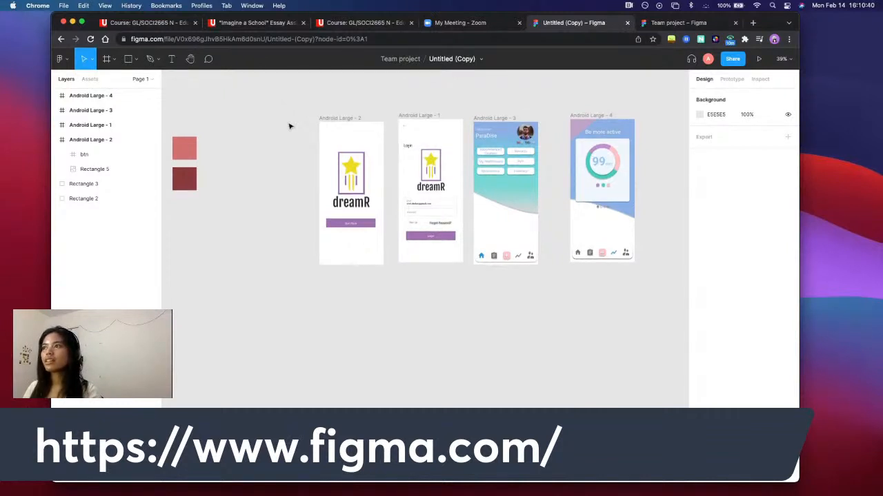
scroll(289, 127, up, 3)
scroll(290, 127, right, 3)
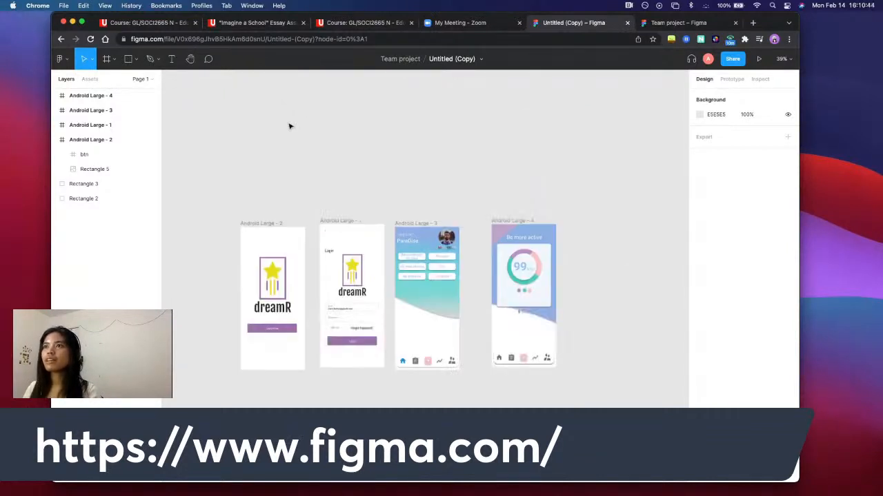
scroll(262, 103, down, 2)
Pan around the canvas with the Hand tool to view all four Android Large frames
click(191, 58)
drag(315, 104, 256, 256)
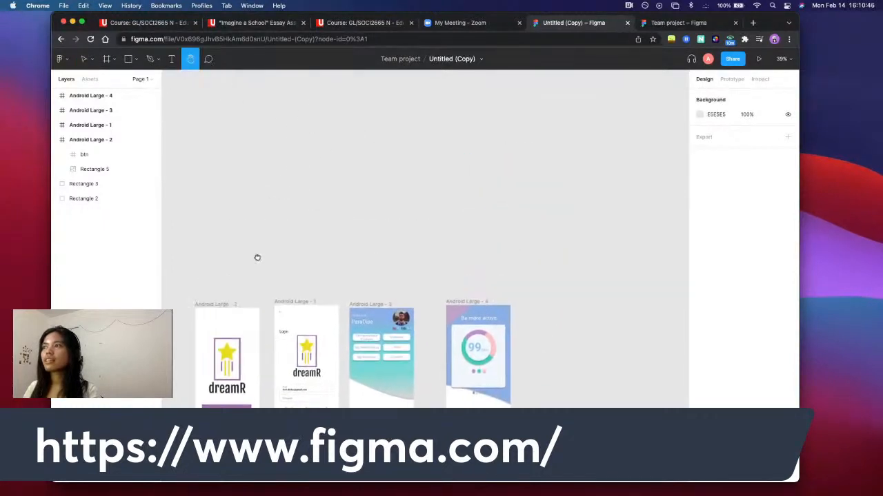
drag(280, 189, 256, 85)
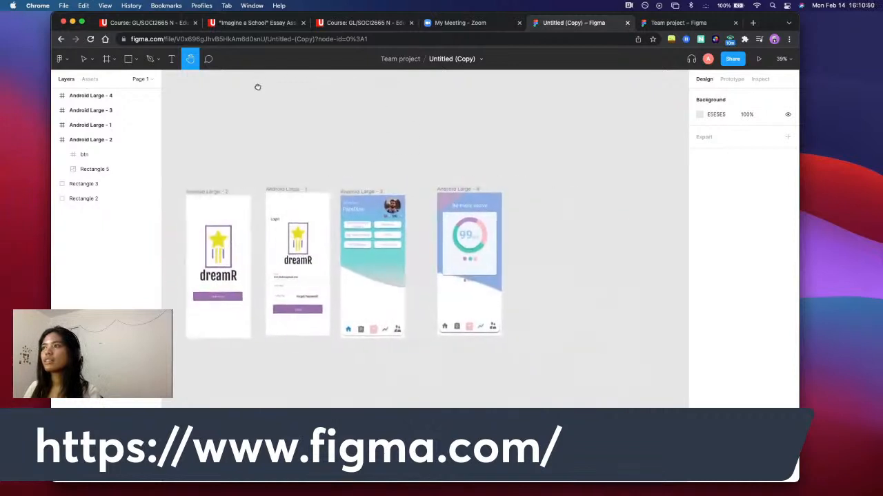
Activate the Frame tool and look through its Phone and Desktop size presets
click(114, 61)
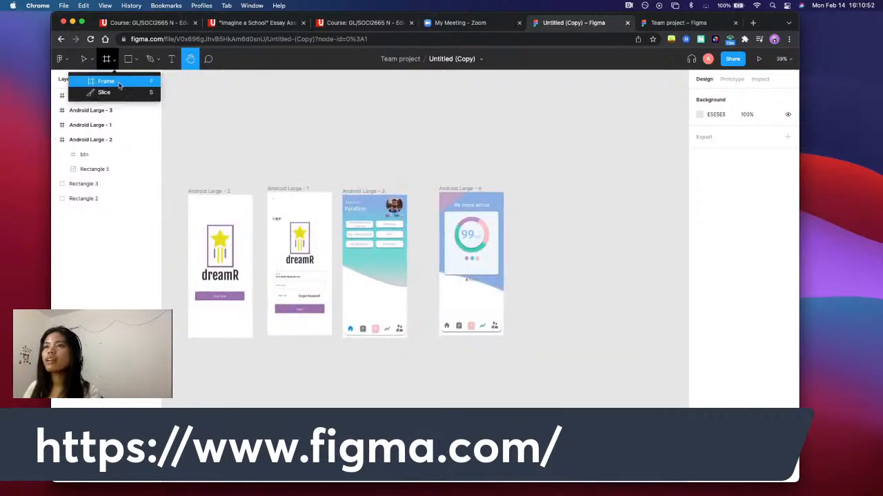
click(117, 83)
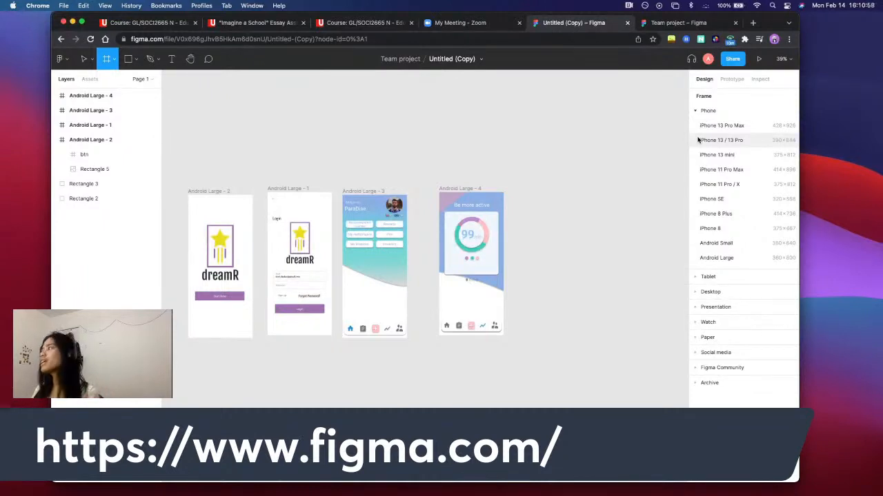
click(702, 111)
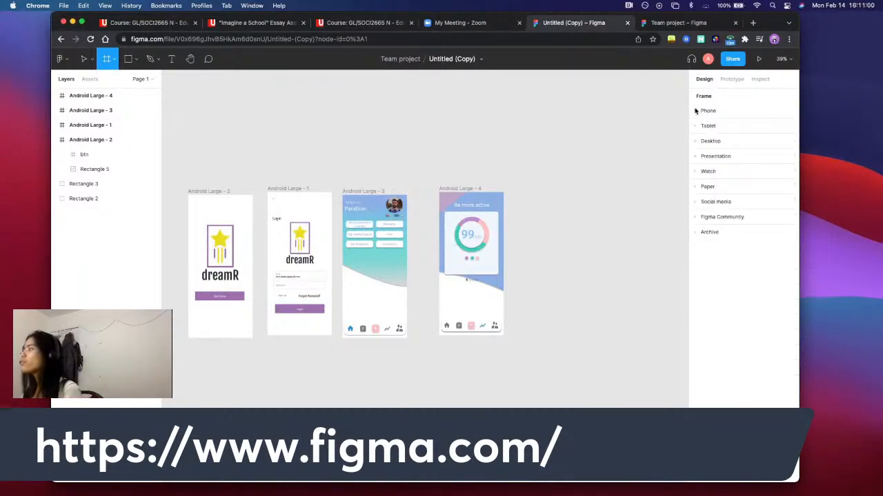
click(717, 142)
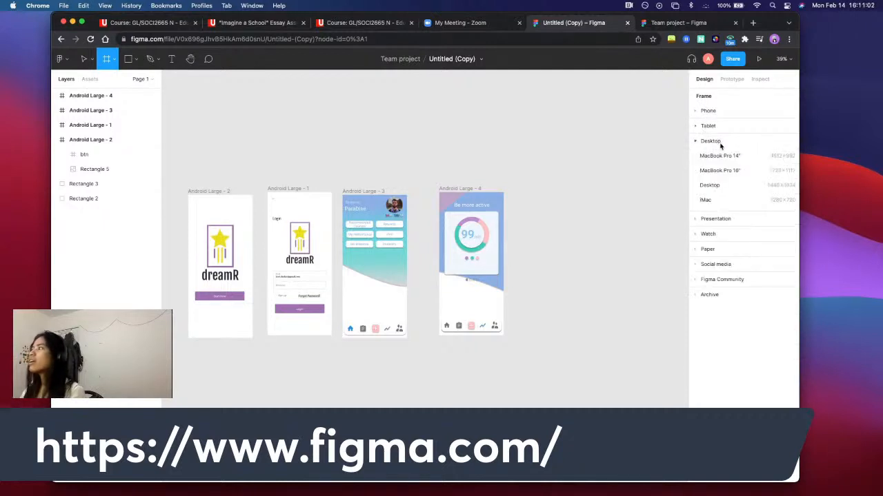
click(714, 112)
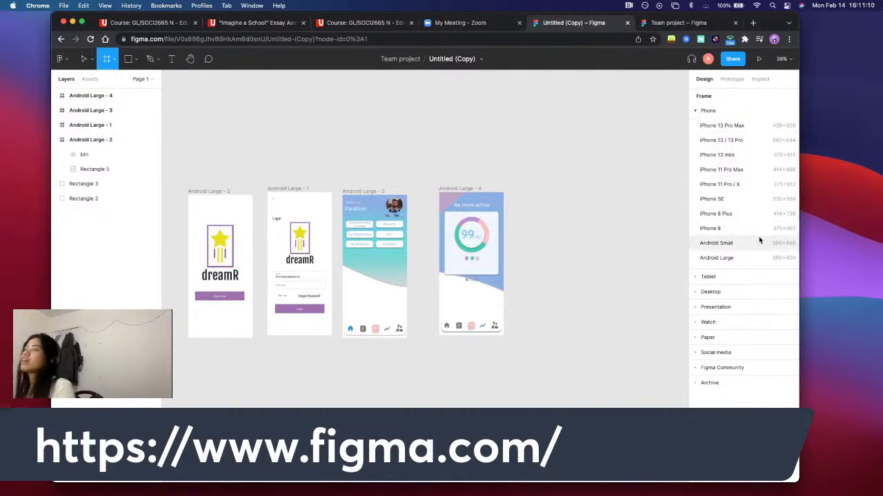
click(748, 279)
click(756, 200)
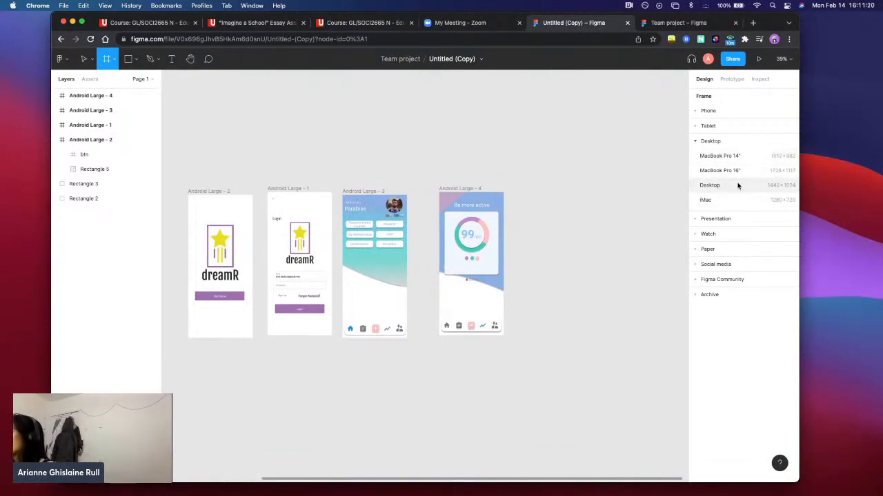
Add a 1440 × 1024 frame from the Desktop preset and delete it again
click(737, 185)
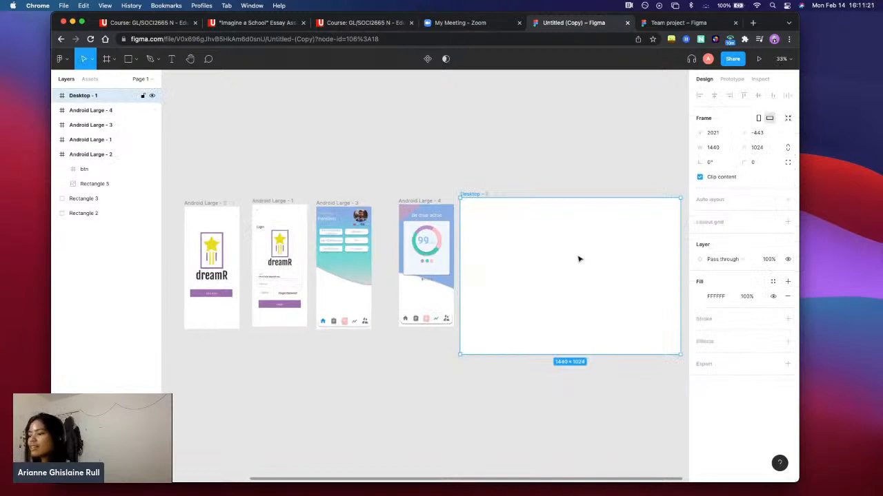
key(BackSpace)
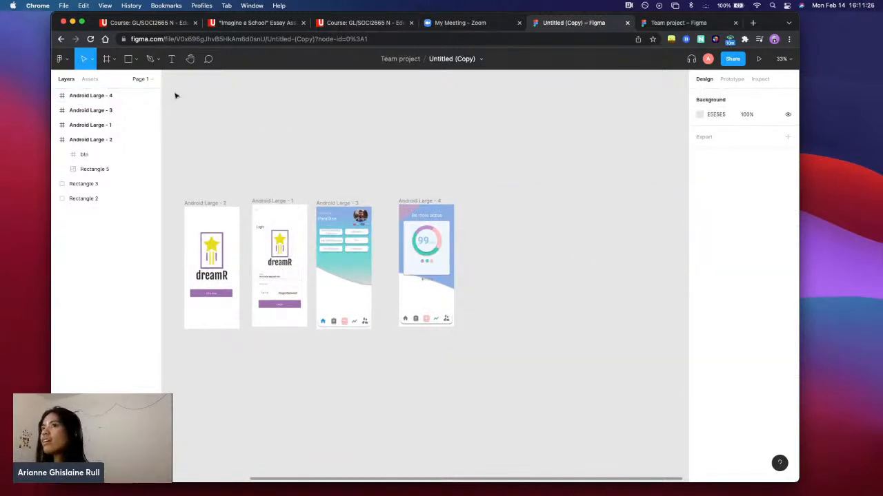
Draw a custom frame about 652 × 523 on the empty canvas and move it below the Android Large frames
click(107, 60)
click(115, 61)
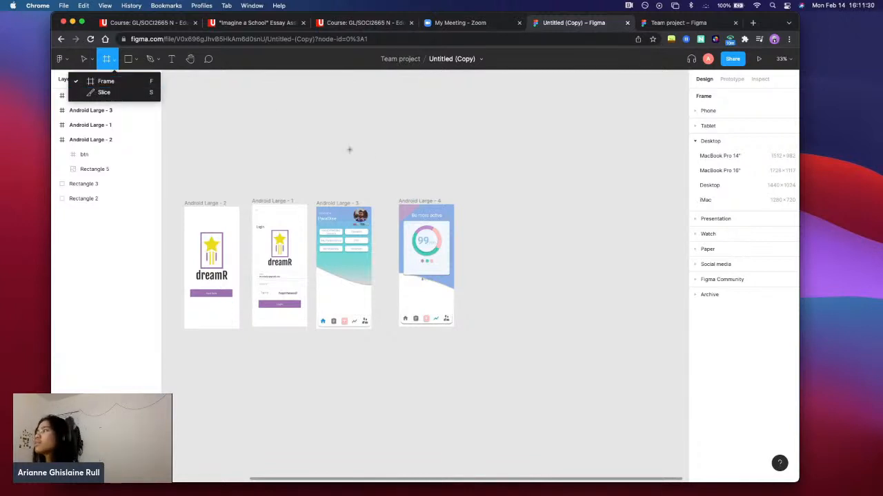
drag(438, 91, 535, 169)
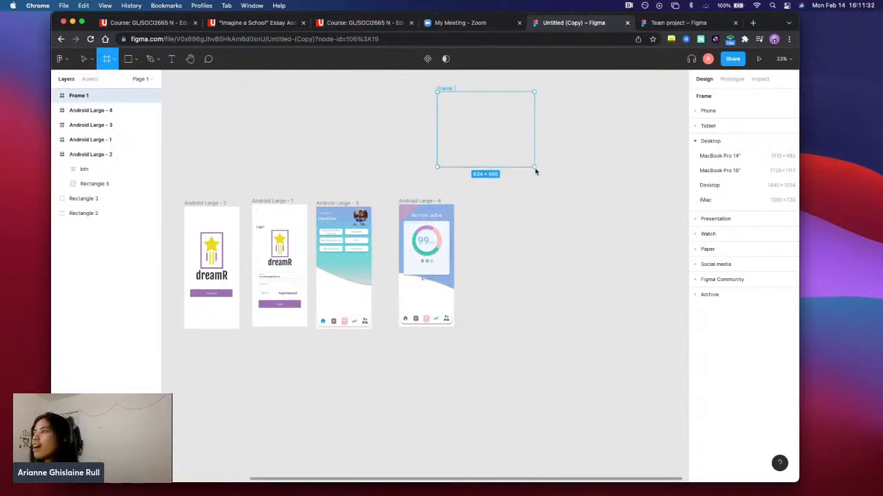
drag(473, 124, 324, 384)
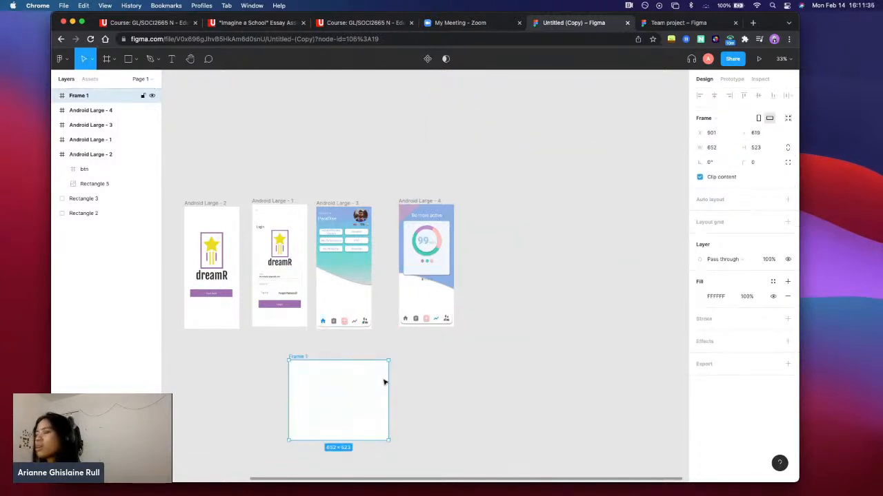
Enlarge the custom frame to about 1050 × 597 and delete it
scroll(384, 382, up, 5)
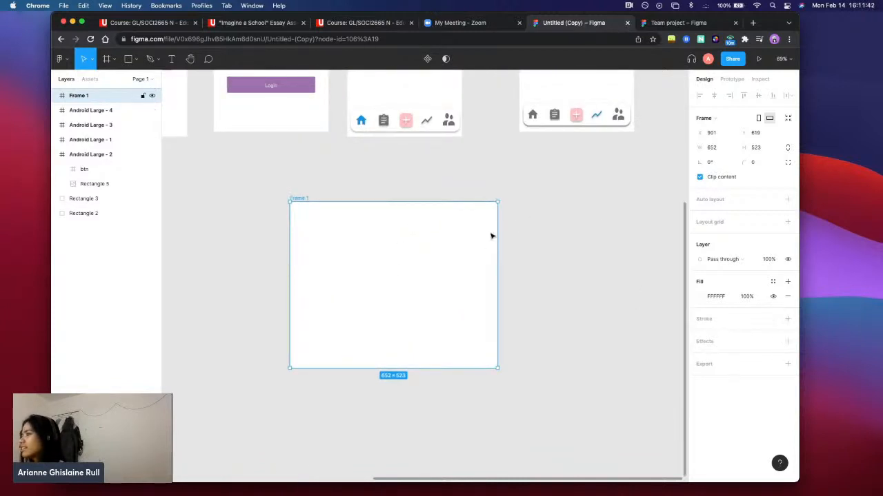
drag(498, 201, 624, 178)
click(724, 136)
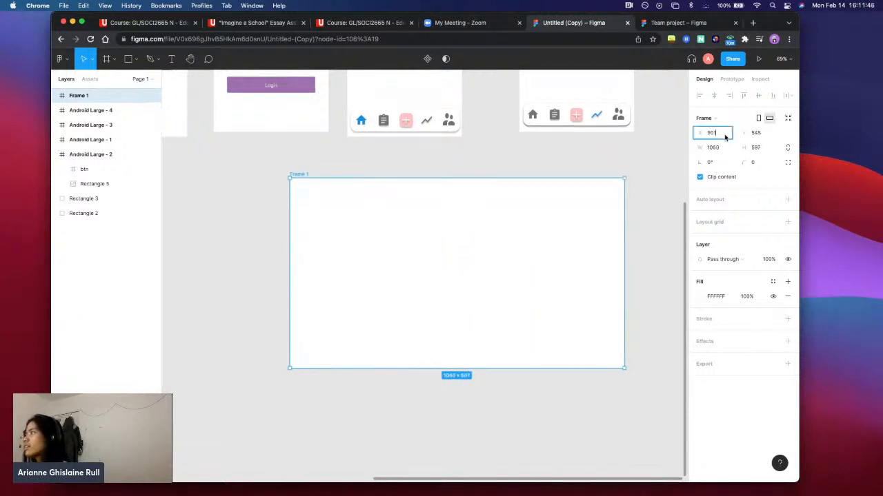
click(717, 147)
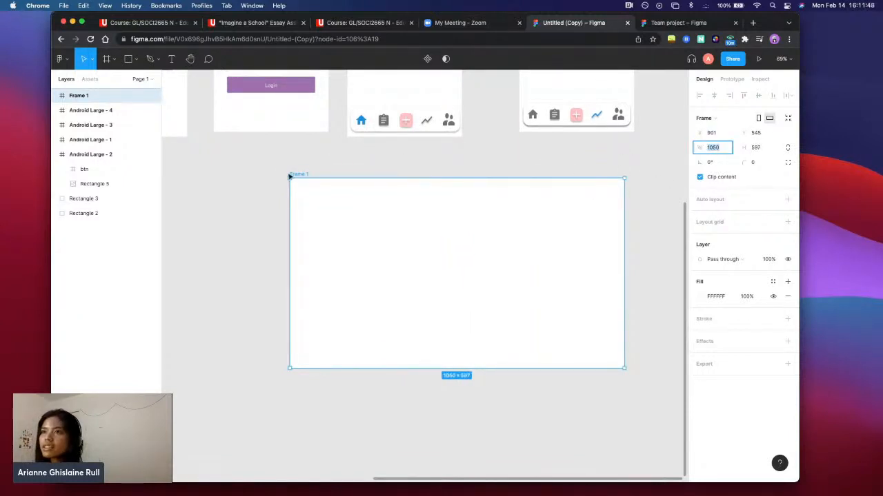
click(406, 248)
key(Delete)
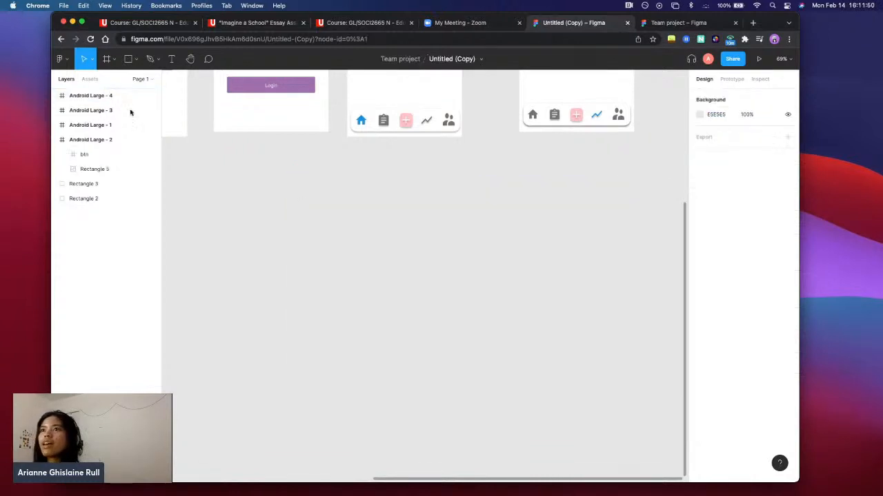
Review the available shape tools and the Place image option alongside the dreamR start and login screens
click(136, 60)
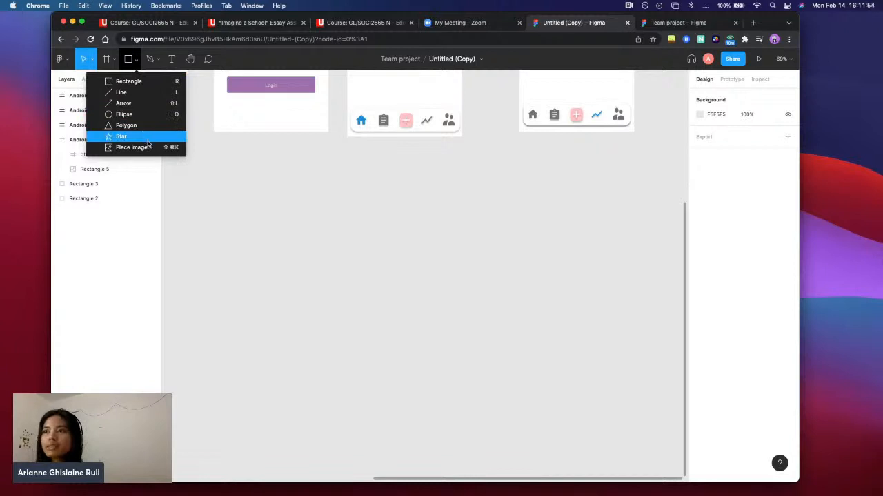
scroll(328, 217, up, 2)
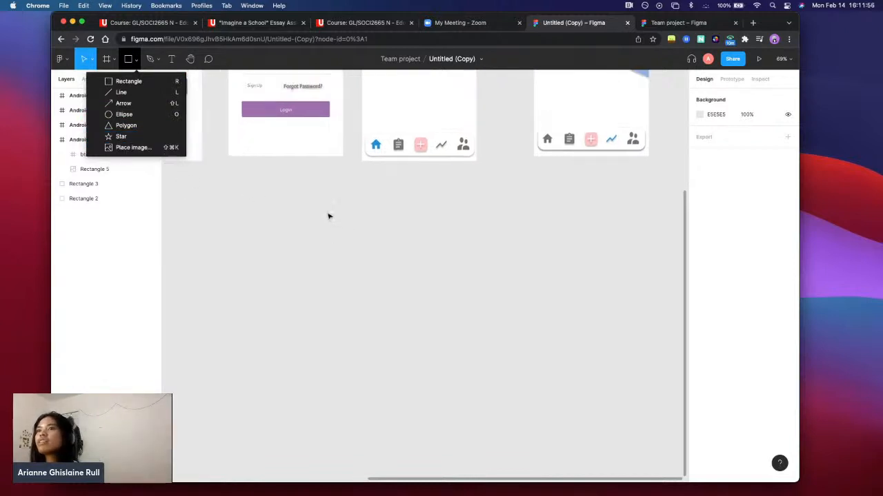
scroll(329, 217, up, 5)
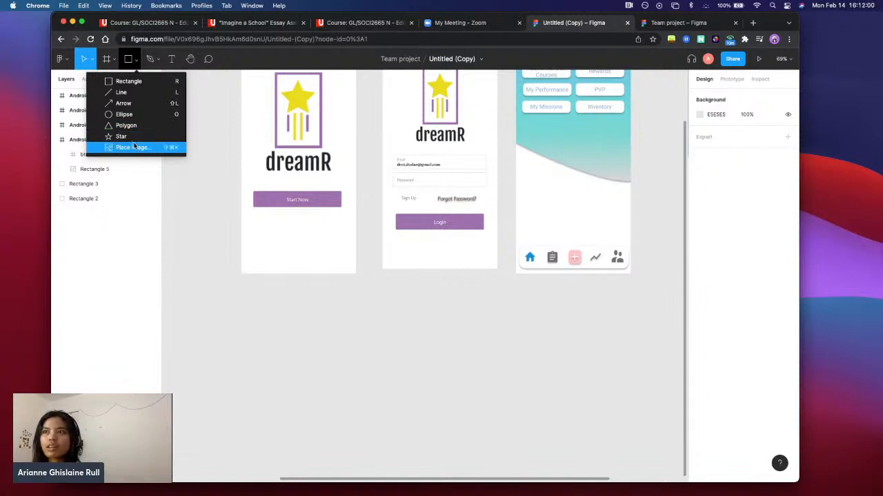
scroll(322, 233, up, 4)
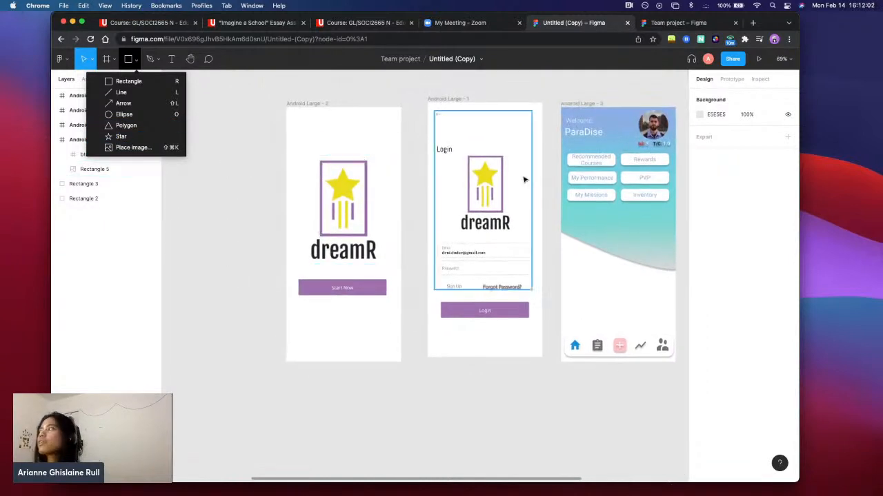
Select the circular profile picture on Android Large - 3 to examine it as an example of an ellipse with an image fill
scroll(557, 149, right, 3)
ctrl+scroll(551, 159, up, 5)
scroll(490, 175, right, 4)
scroll(491, 175, up, 2)
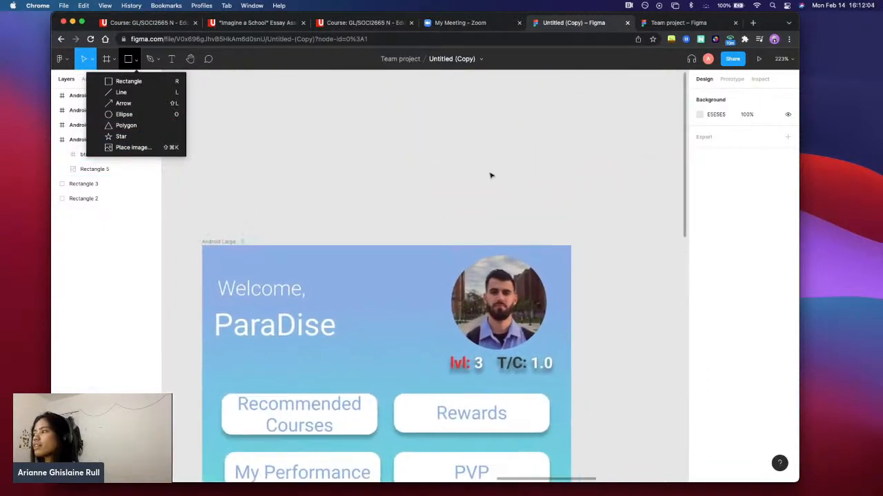
click(487, 317)
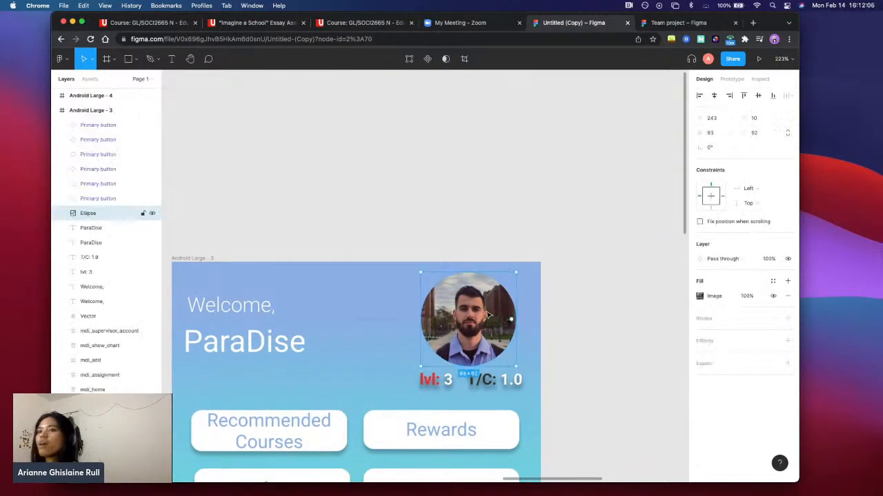
scroll(487, 312, down, 1)
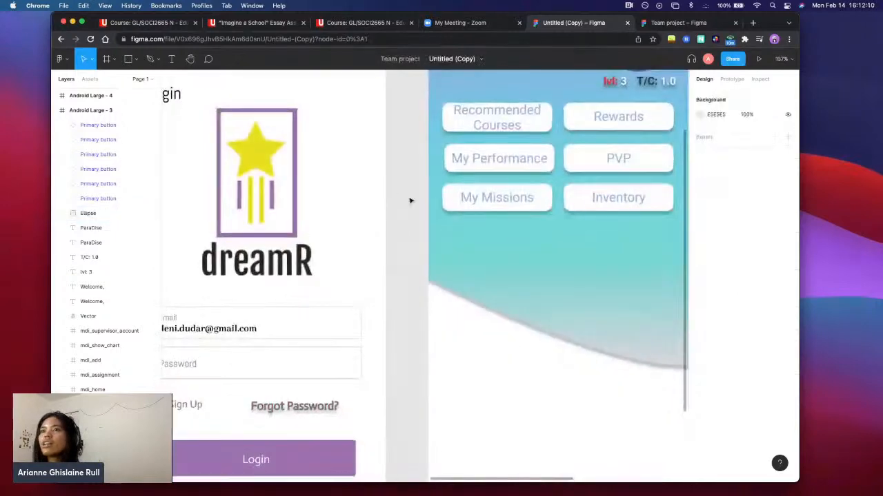
scroll(412, 200, down, 5)
scroll(209, 167, left, 1)
scroll(133, 90, down, 1)
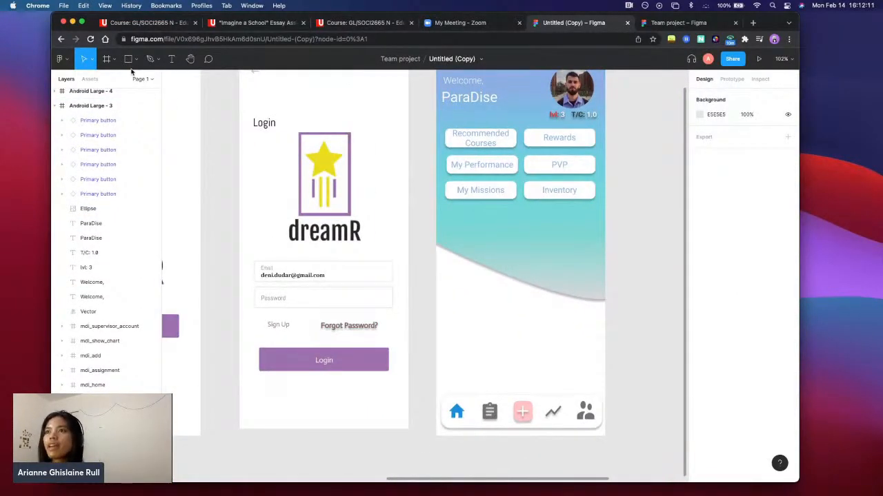
Try the Pen and Text tools, opening the email address, Password and Email texts on the login screen without changing them
click(154, 60)
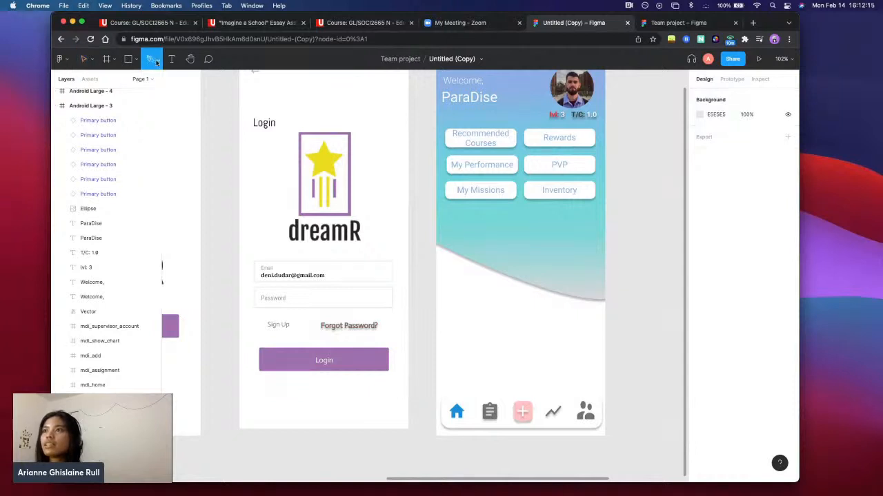
click(158, 60)
click(172, 60)
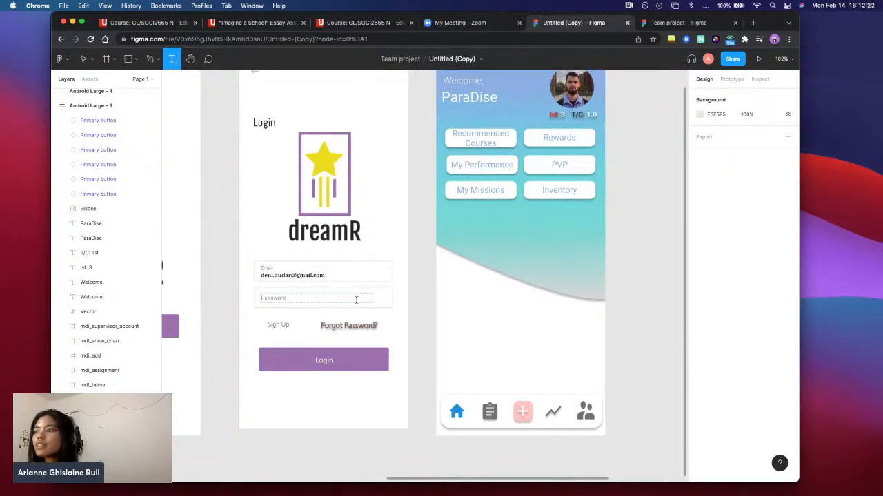
click(297, 275)
key(super+a)
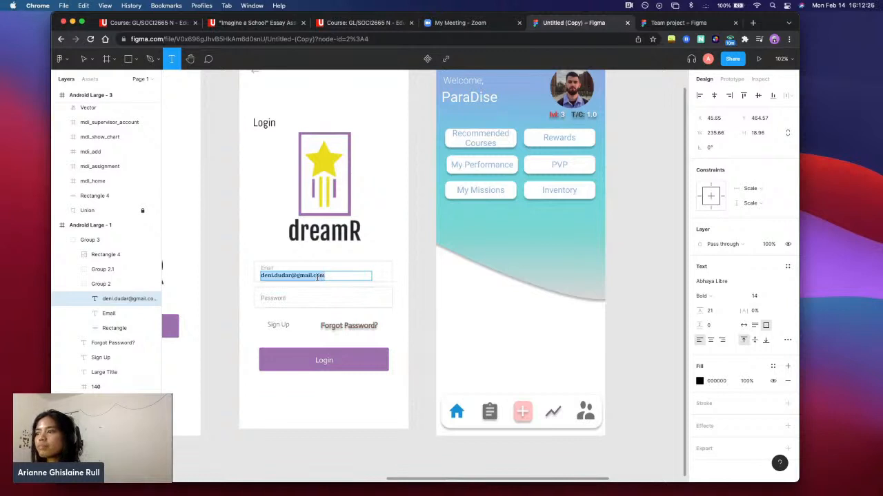
double_click(289, 298)
click(270, 268)
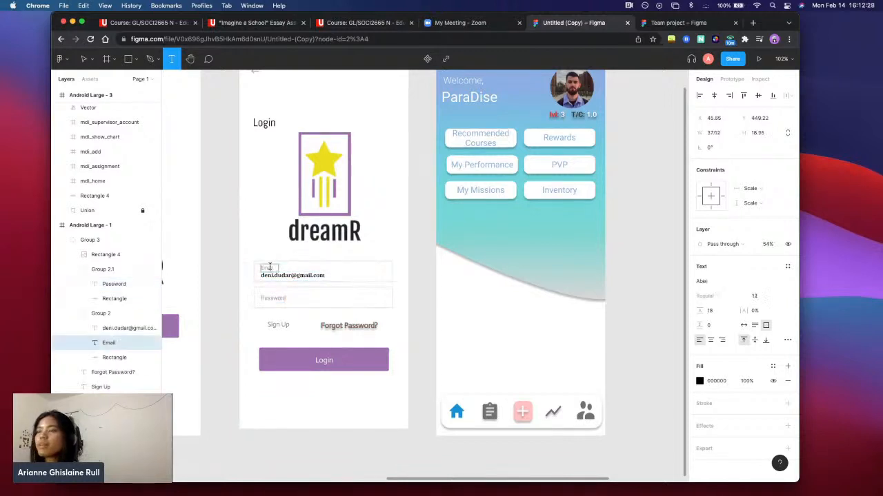
click(332, 328)
click(335, 330)
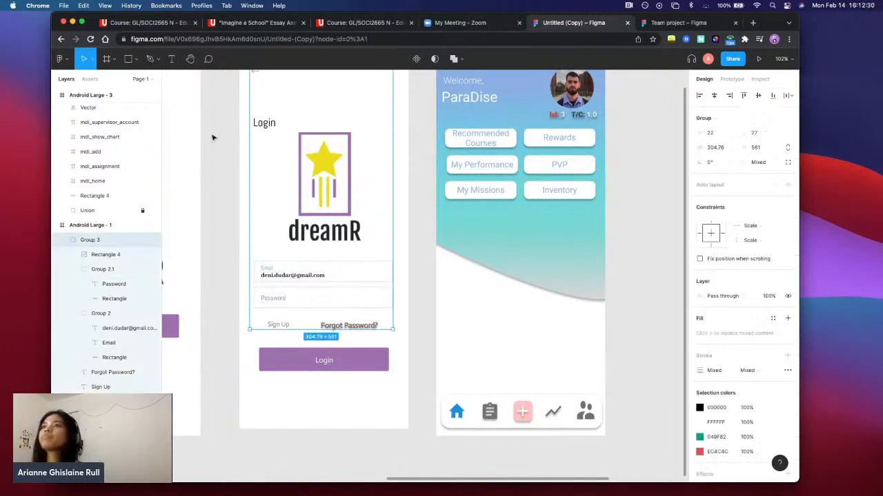
Activate the comment tool and view all four Android Large frames together
click(208, 59)
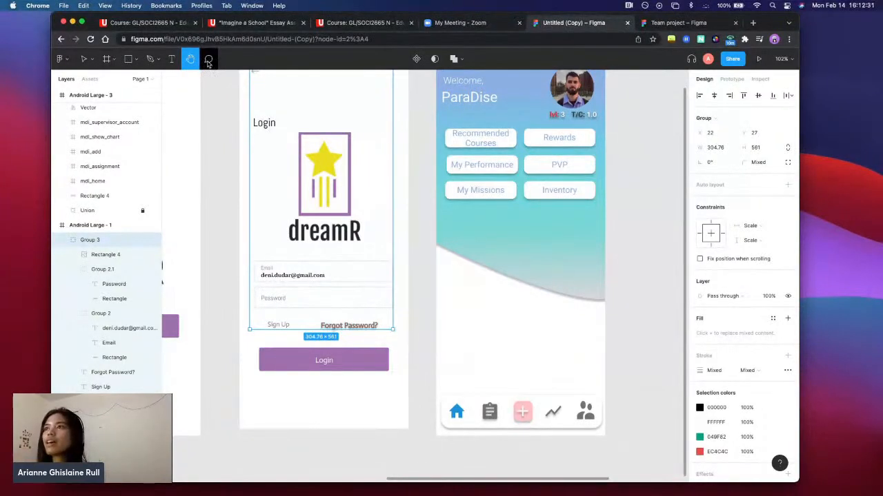
scroll(151, 172, up, 5)
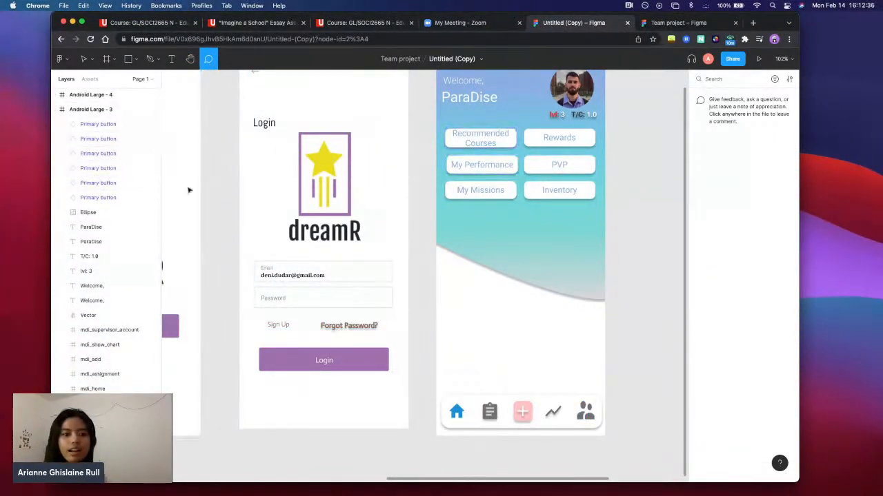
scroll(259, 208, left, 3)
scroll(260, 208, down, 5)
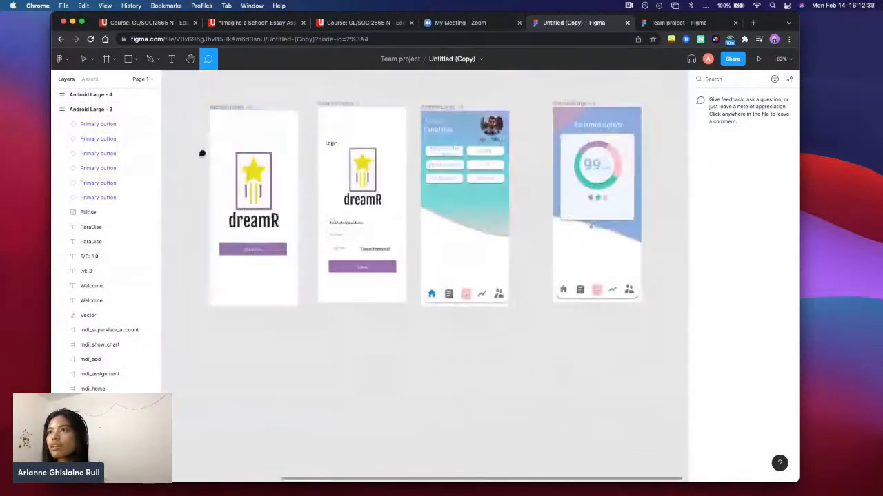
Compare the Move and Hand tools by clearing the login group selection and panning across the Android Large frames
click(189, 59)
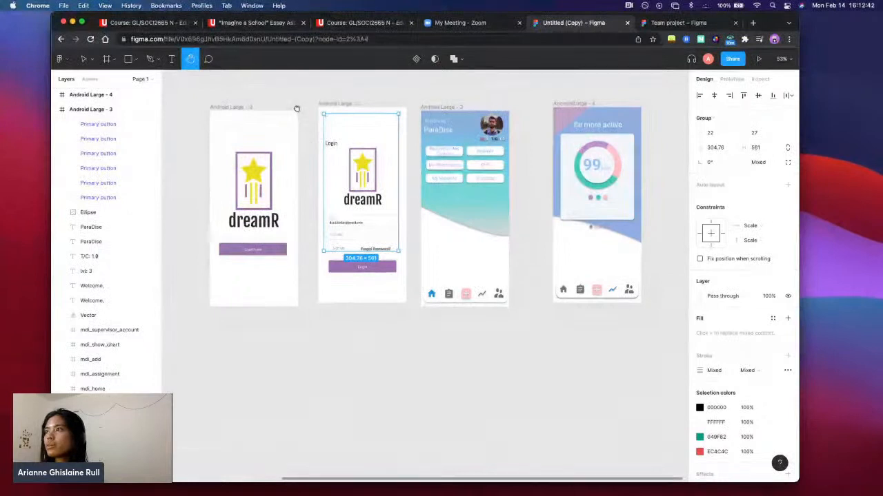
click(90, 65)
click(90, 80)
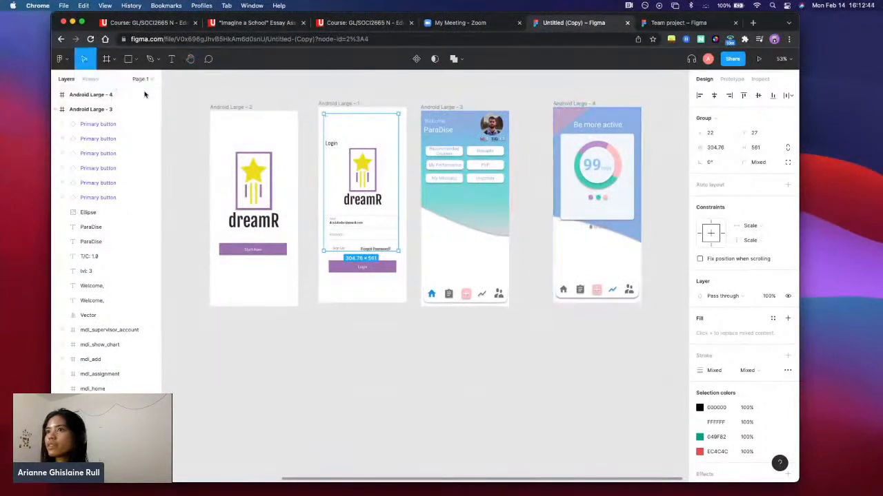
click(247, 127)
click(191, 60)
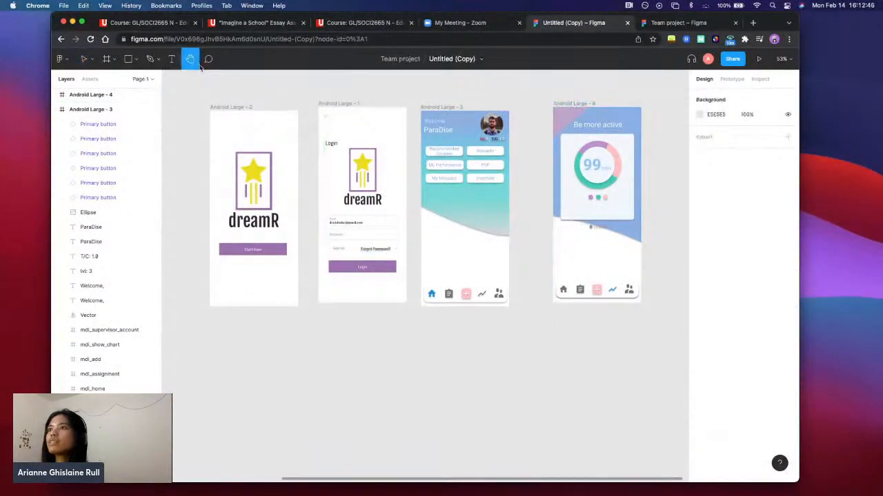
scroll(236, 109, left, 2)
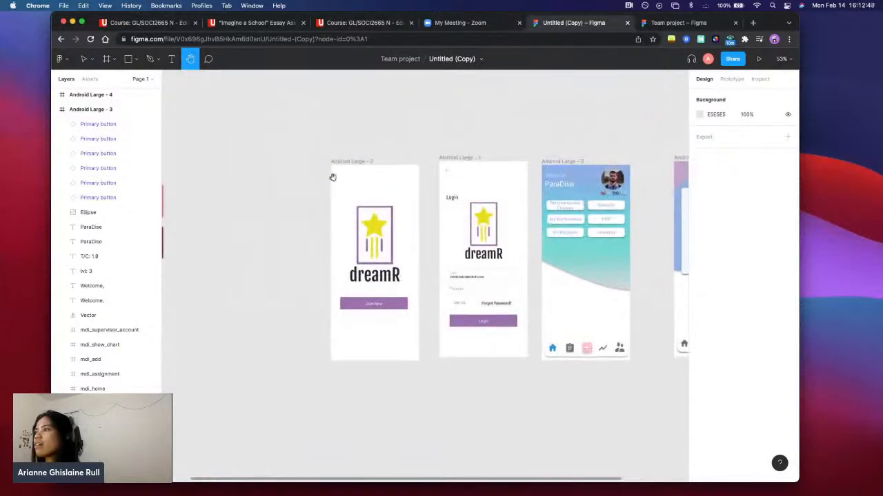
scroll(329, 178, down, 1)
scroll(324, 181, up, 2)
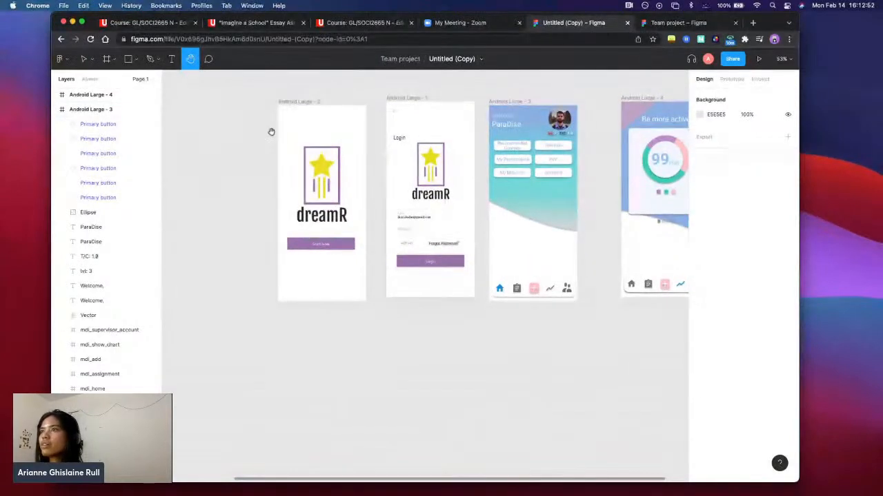
Add a 360 × 800 frame from the Android Large phone preset and move it below the Android Large - 2 start screen
click(114, 60)
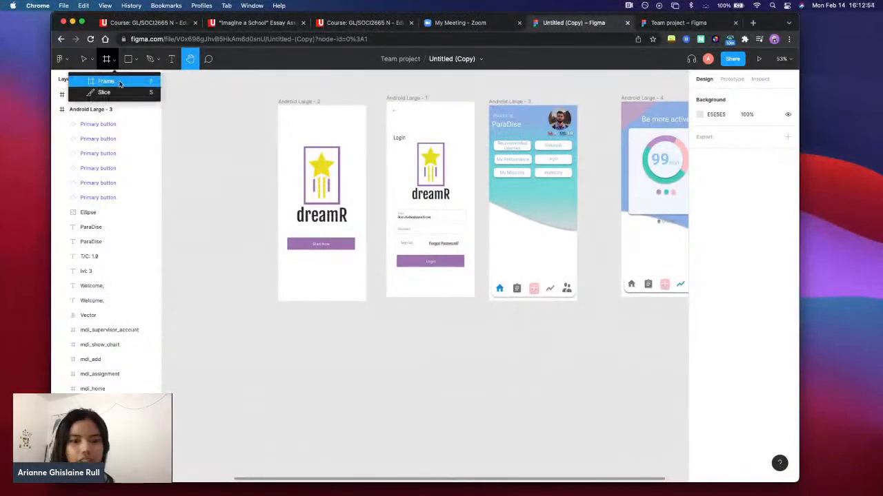
click(119, 83)
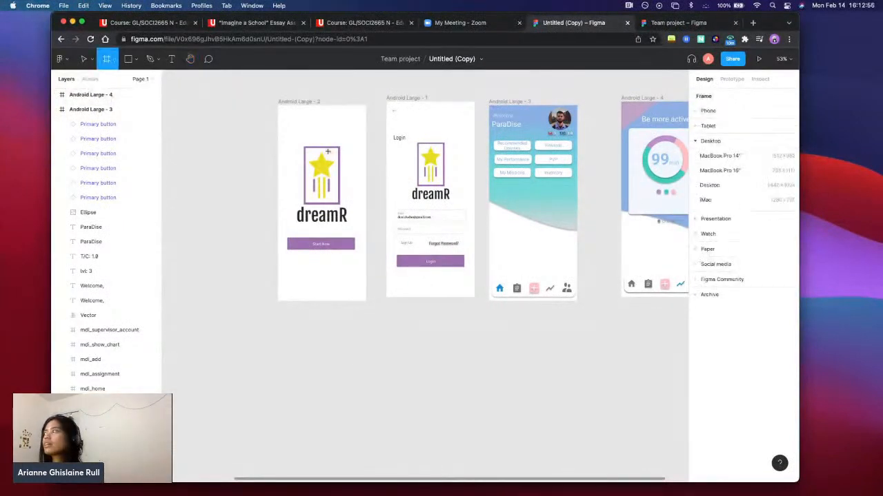
click(707, 110)
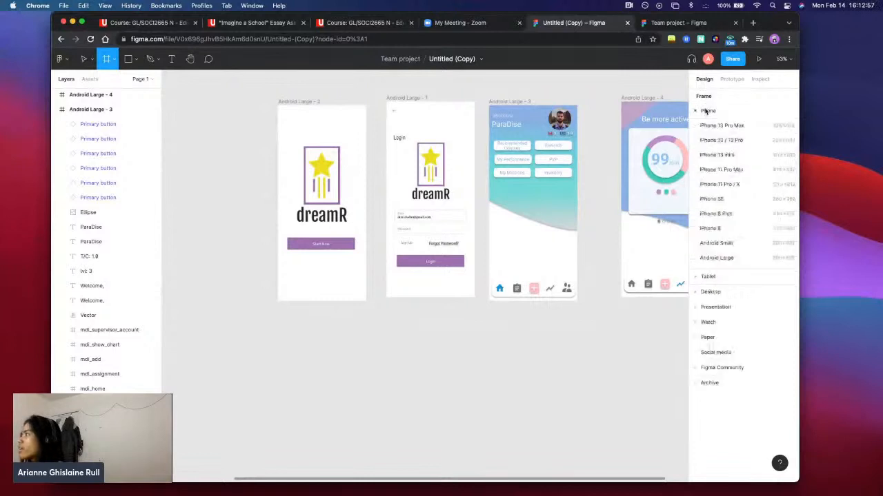
click(728, 256)
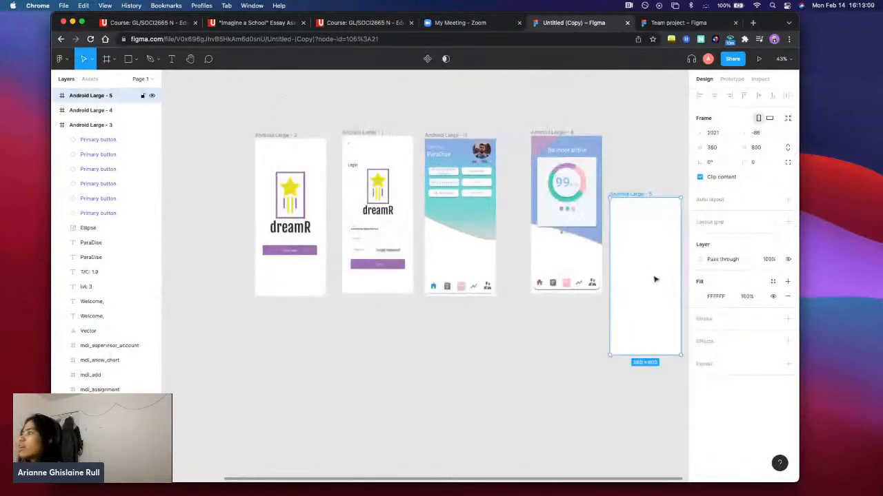
drag(654, 278, 292, 368)
click(403, 366)
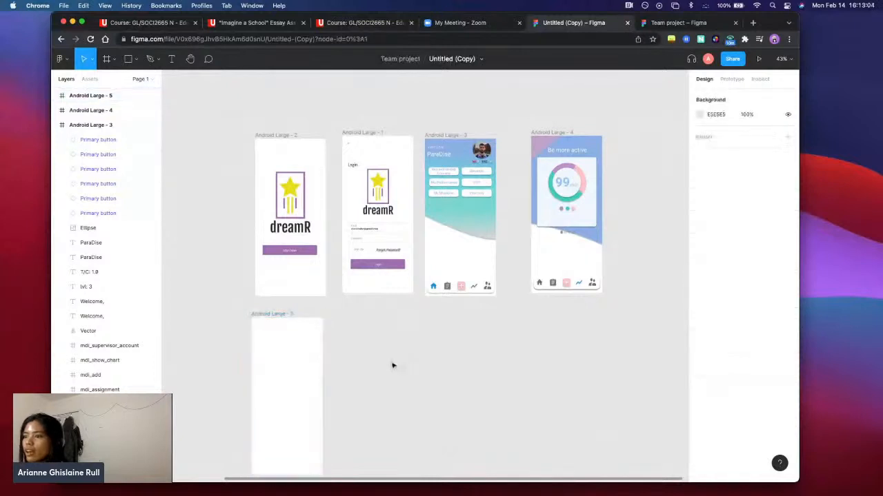
scroll(365, 325, down, 5)
click(320, 264)
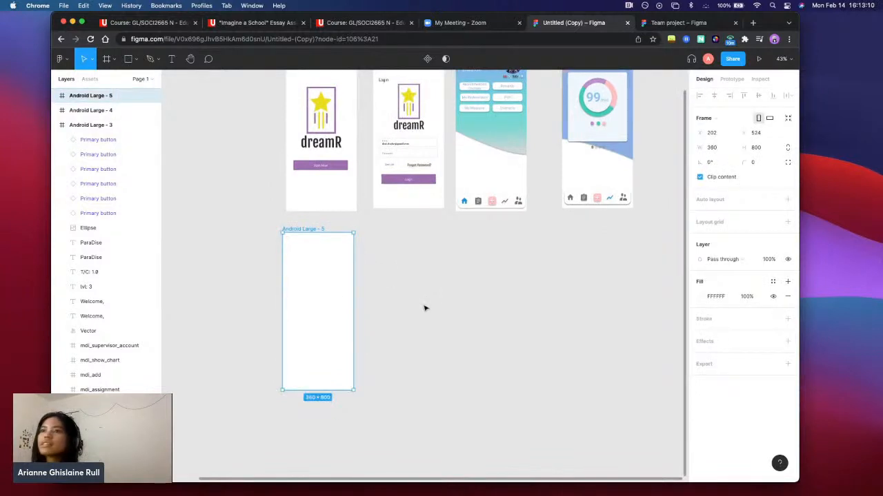
click(419, 281)
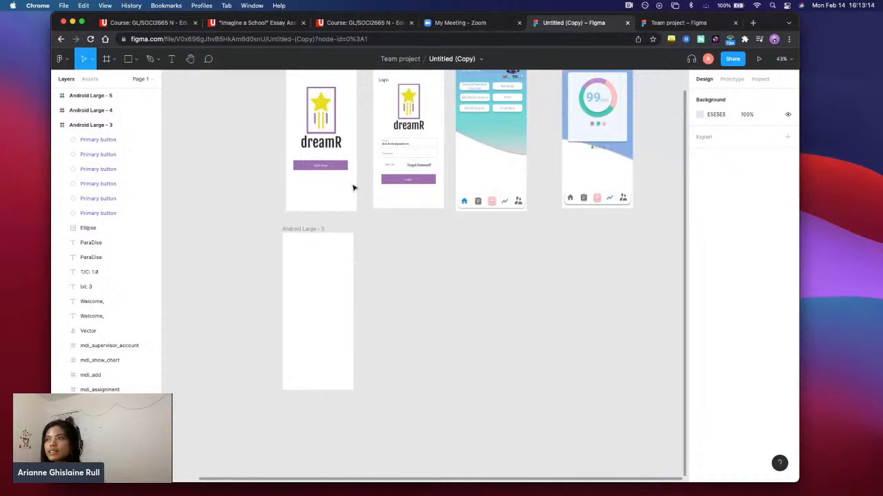
Select the whole Android Large - 2 frame and move it slightly up and left to about X 166, Y -432
scroll(353, 188, up, 5)
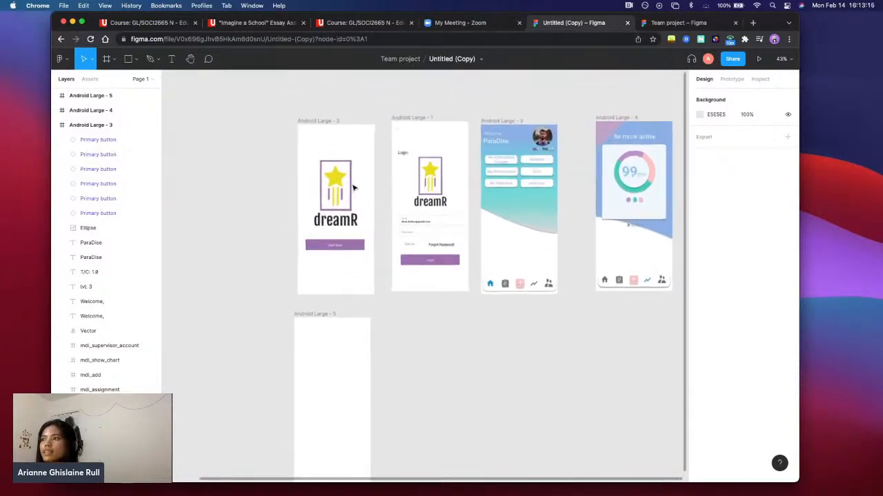
scroll(354, 193, down, 3)
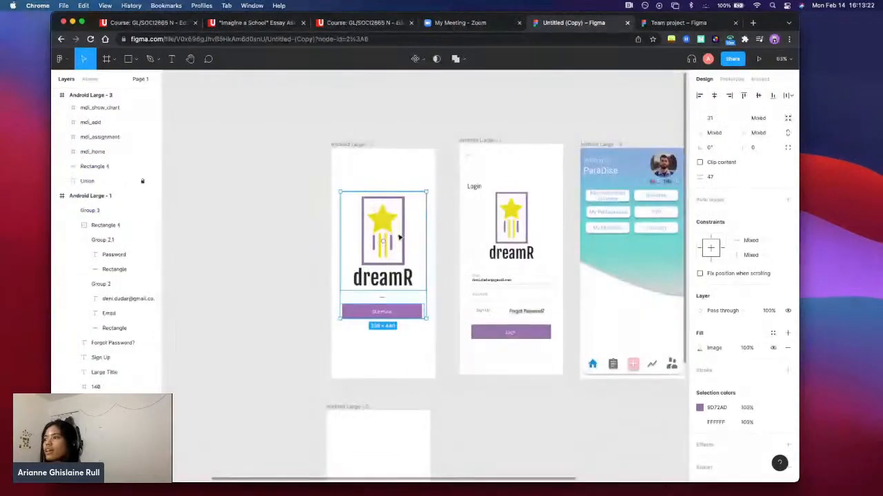
click(375, 158)
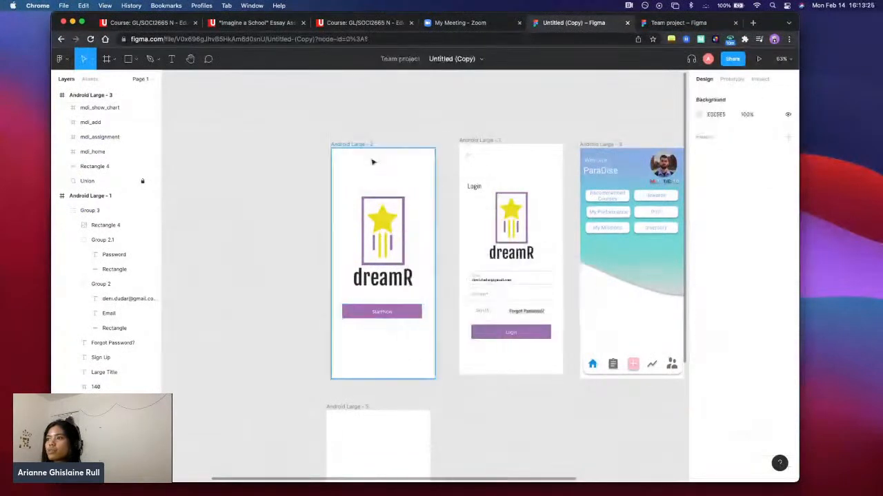
click(352, 144)
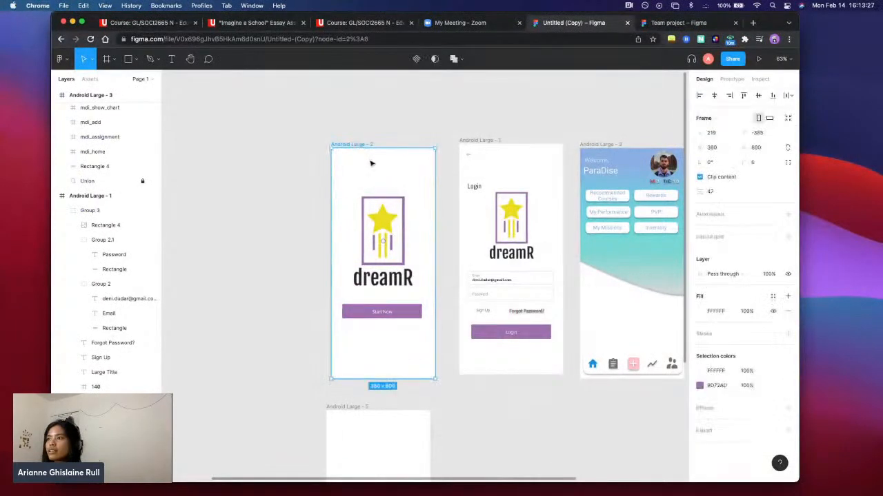
drag(370, 161, 357, 147)
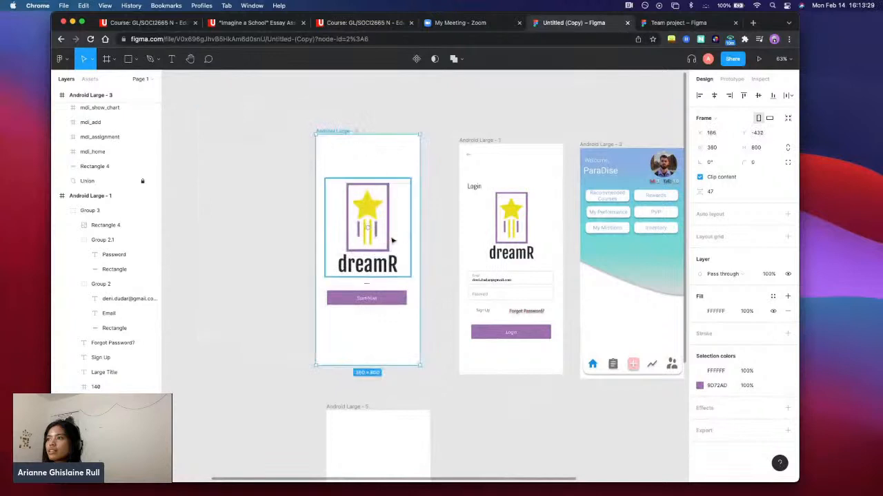
Move the dreamR logo image out of the Android Large - 2 frame and back above the Start Now button
scroll(364, 171, down, 5)
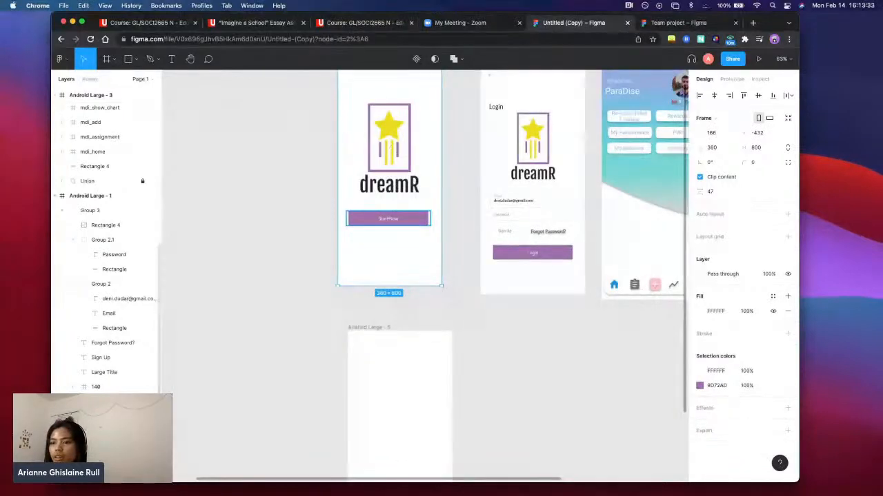
scroll(388, 218, down, 4)
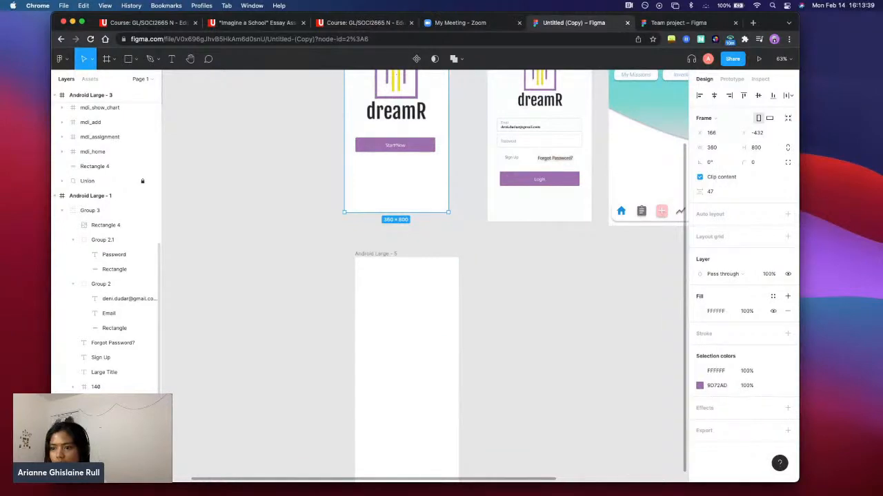
click(394, 145)
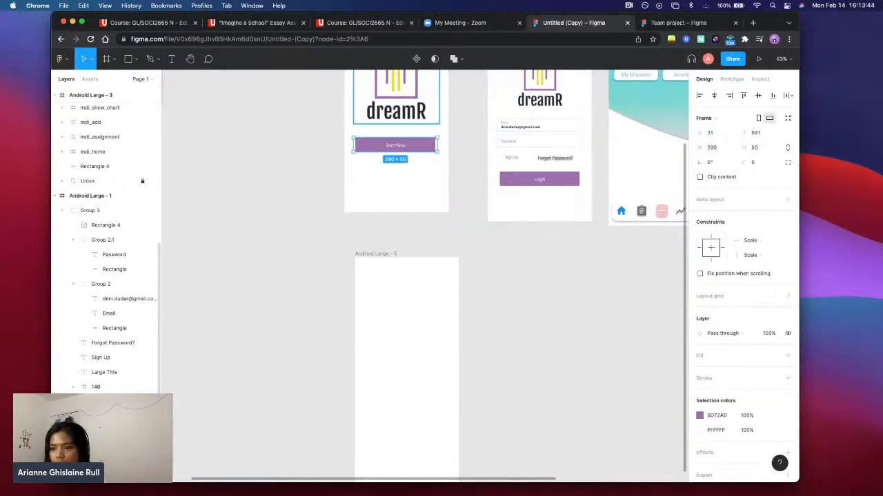
click(396, 96)
drag(104, 446, 104, 414)
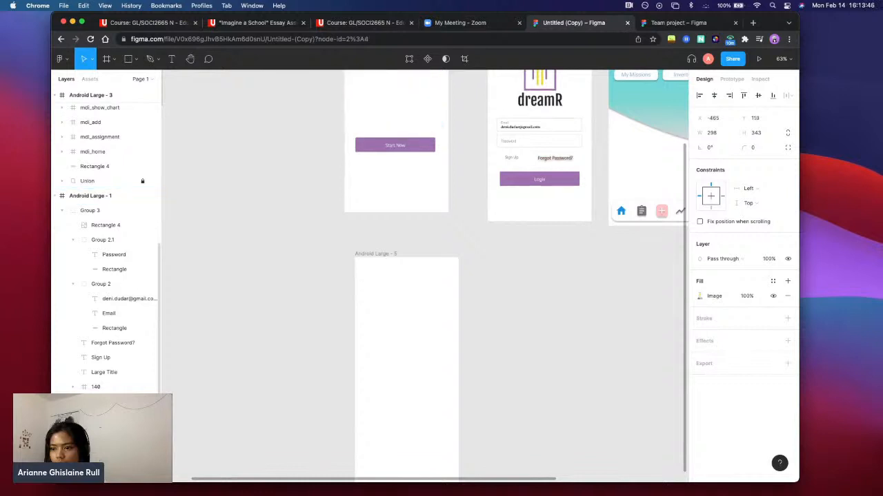
scroll(290, 295, up, 3)
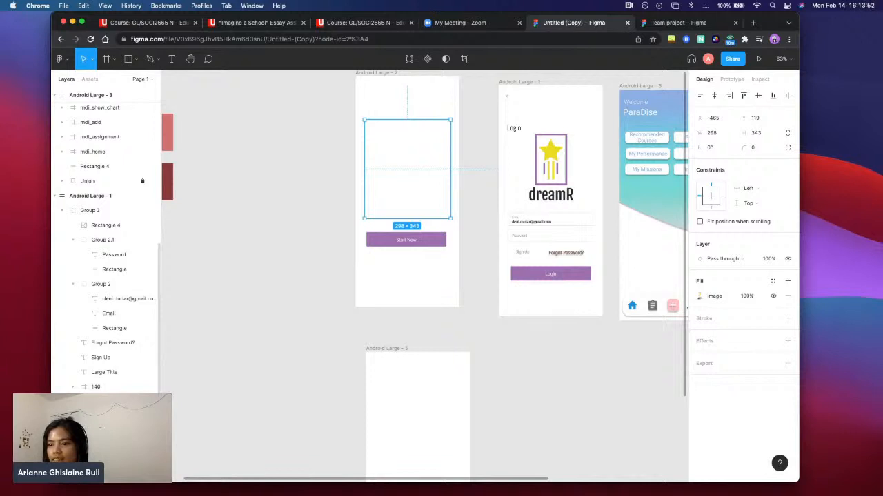
key(Right)
scroll(422, 304, up, 1)
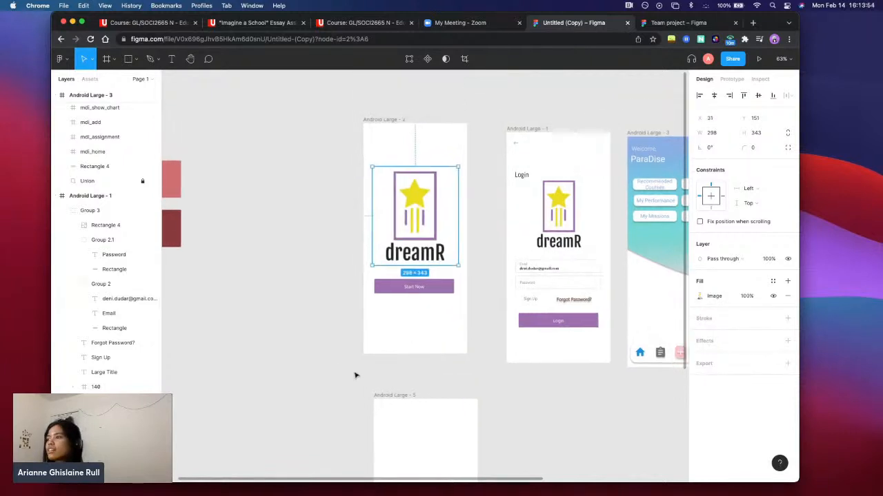
Copy the dreamR logo image from the Android Large - 2 frame and paste it into the Android Large - 5 frame
click(314, 373)
scroll(313, 371, down, 2)
scroll(314, 371, up, 2)
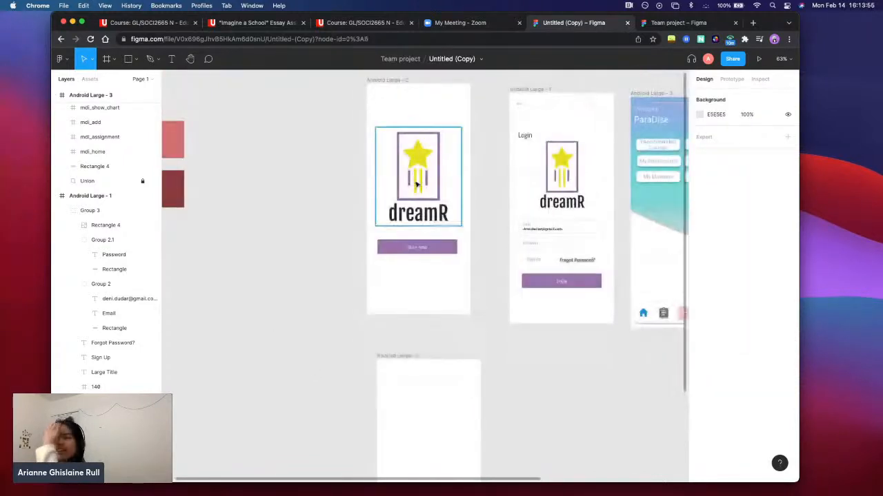
click(448, 203)
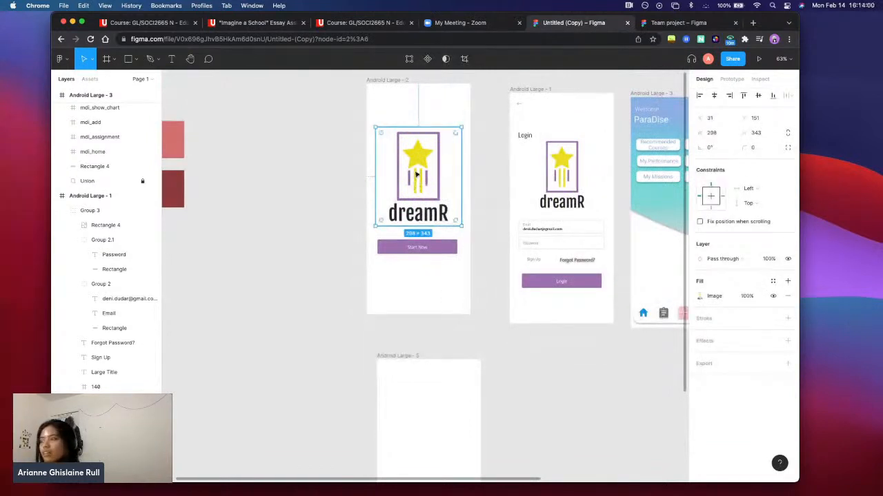
click(419, 346)
click(444, 409)
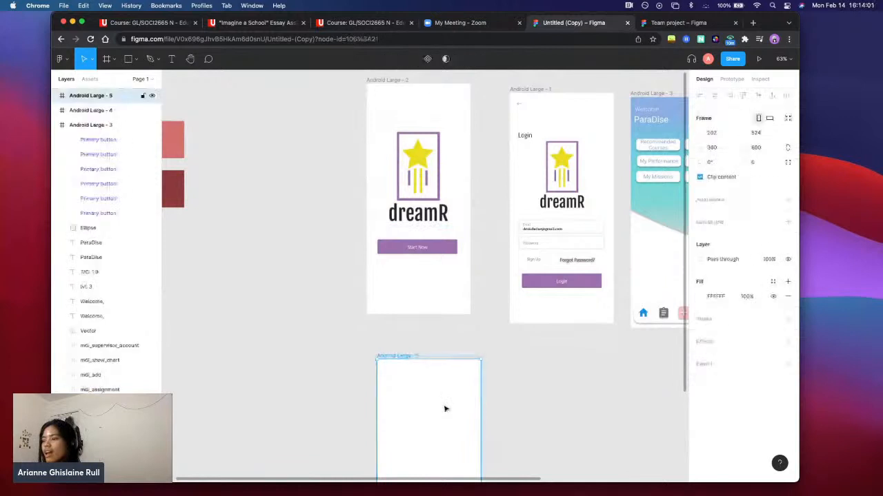
key(super+v)
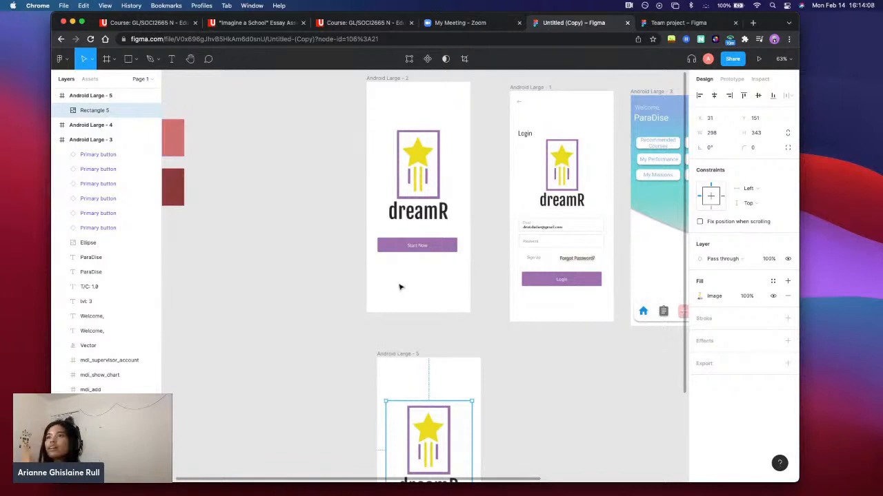
click(521, 373)
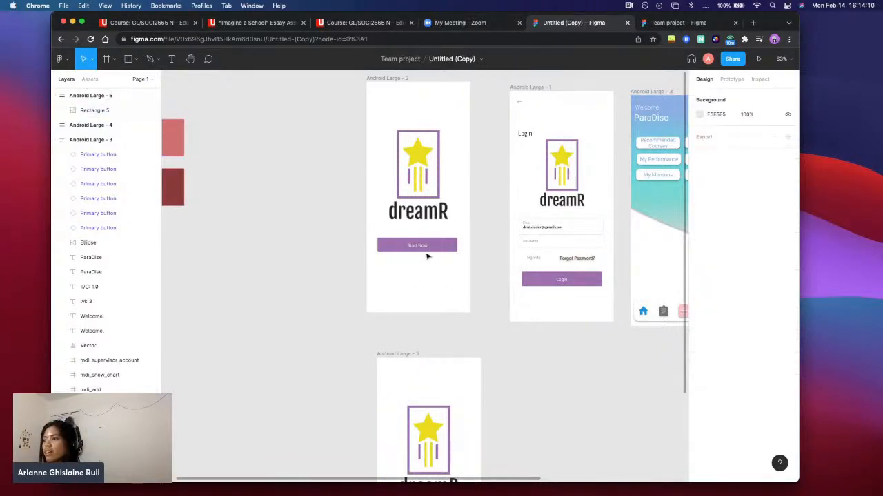
Draw a rectangle about 294 × 51 below the dreamR logo in the Android Large - 5 frame as the button background
click(427, 249)
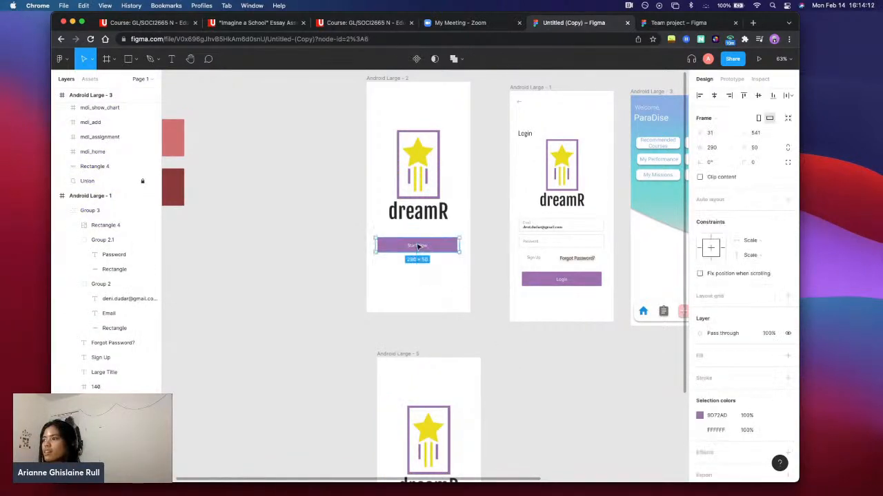
click(493, 311)
scroll(493, 311, down, 2)
click(136, 60)
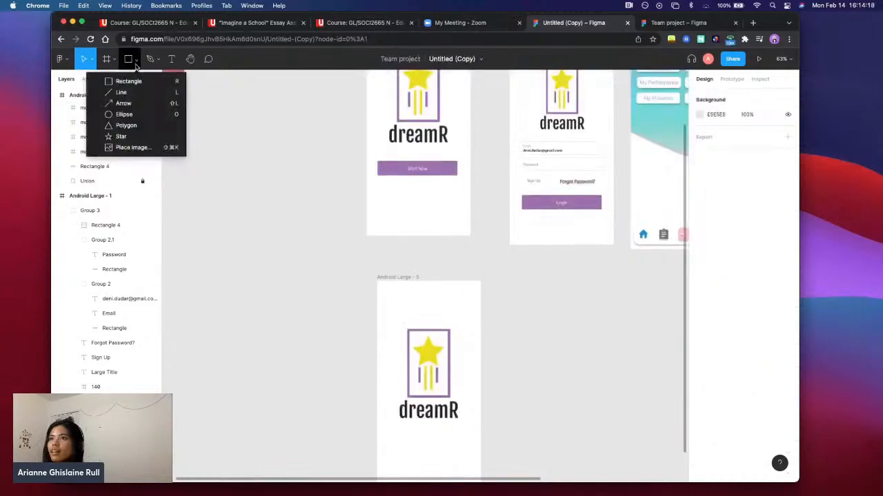
click(137, 84)
scroll(421, 369, down, 1)
scroll(414, 357, down, 2)
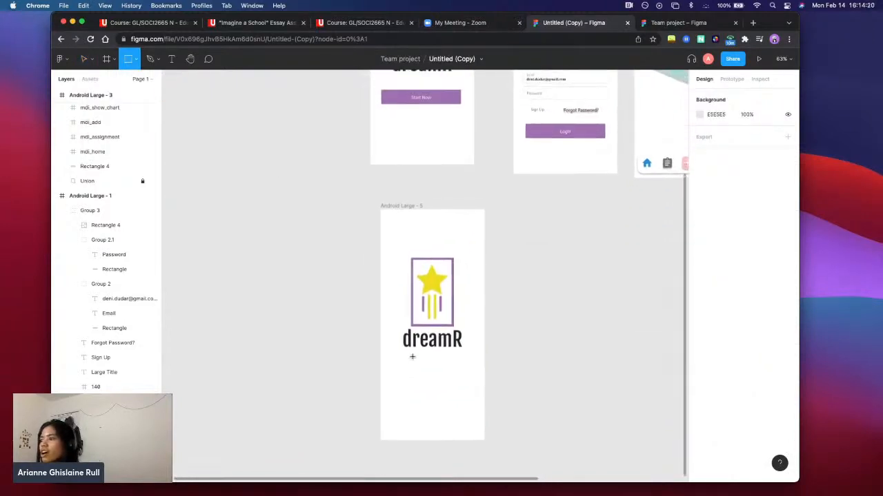
drag(393, 371, 478, 388)
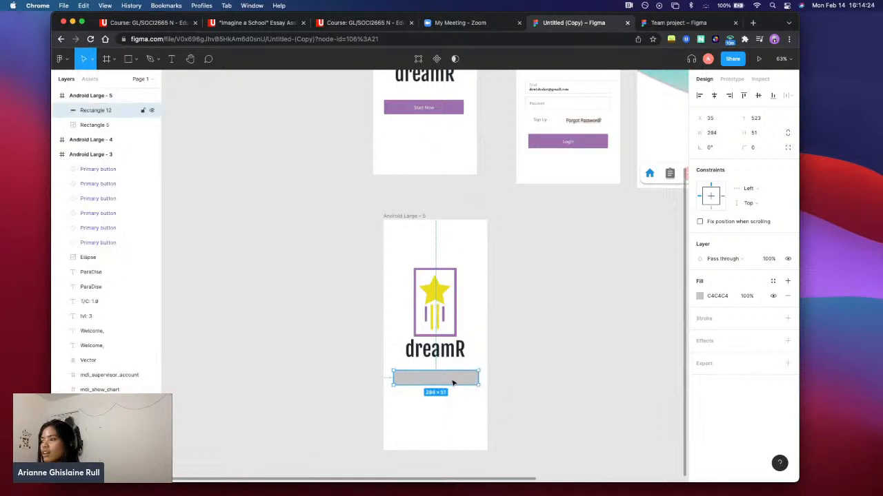
Copy the purple 9D72AD from the original Start Now button and apply it as the new rectangle's fill
click(423, 108)
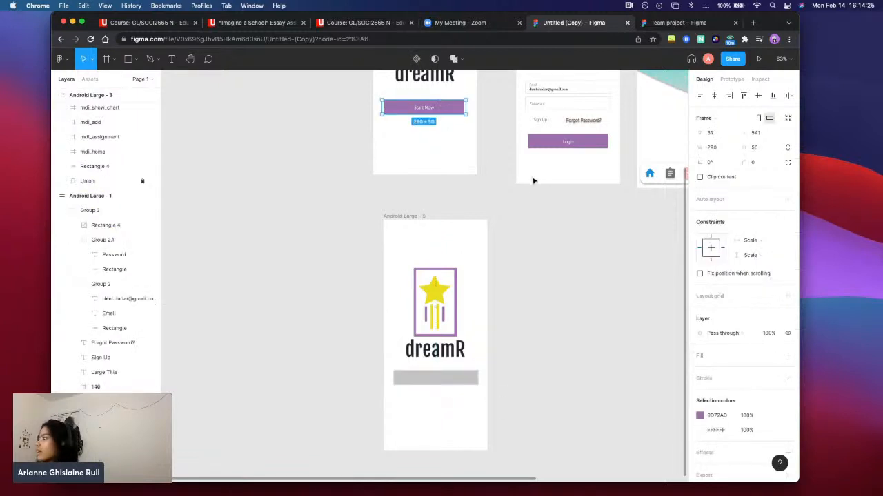
click(716, 415)
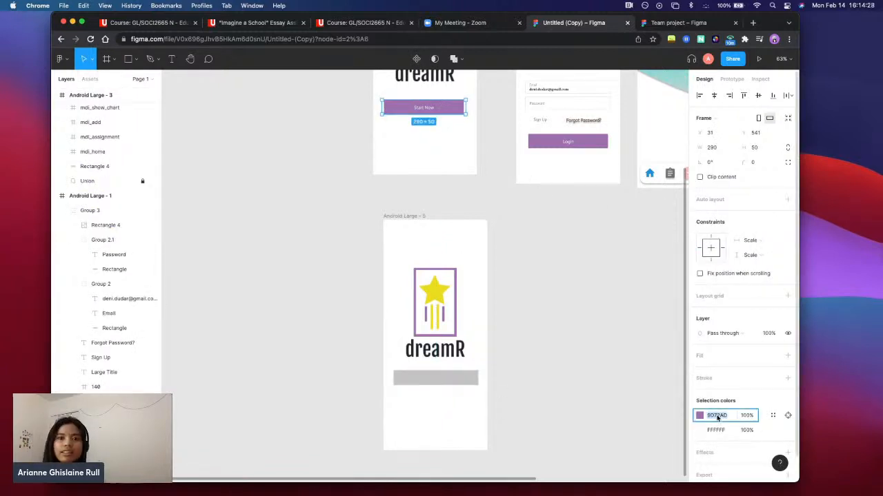
click(453, 379)
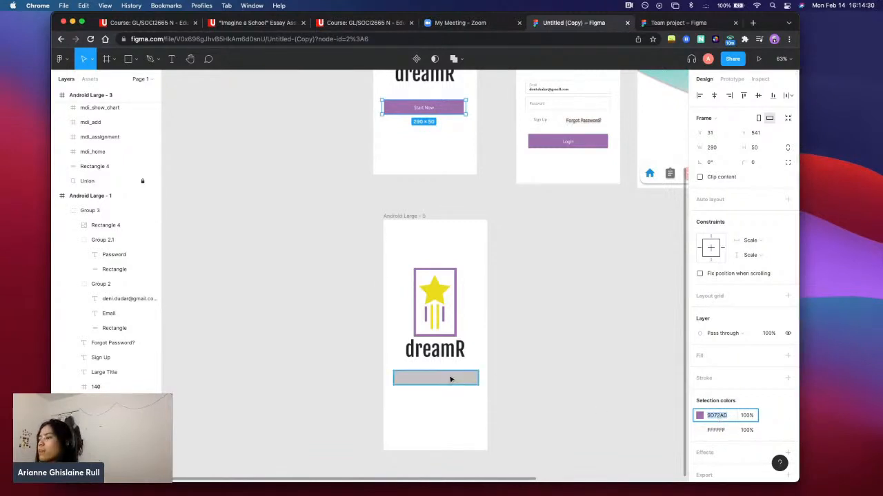
click(711, 296)
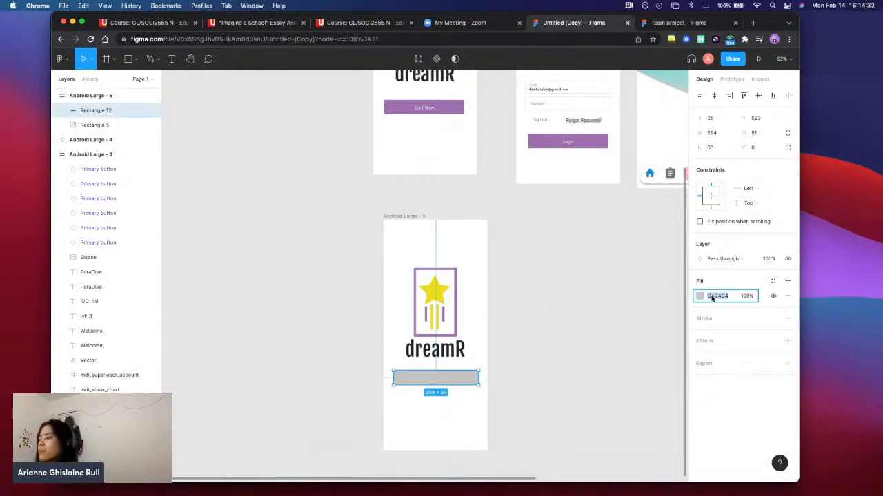
text(9D72AD)
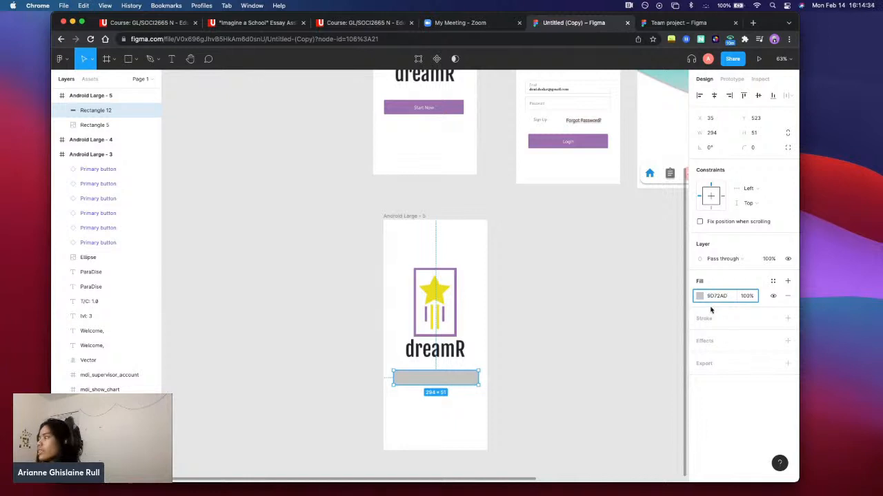
key(Return)
click(594, 382)
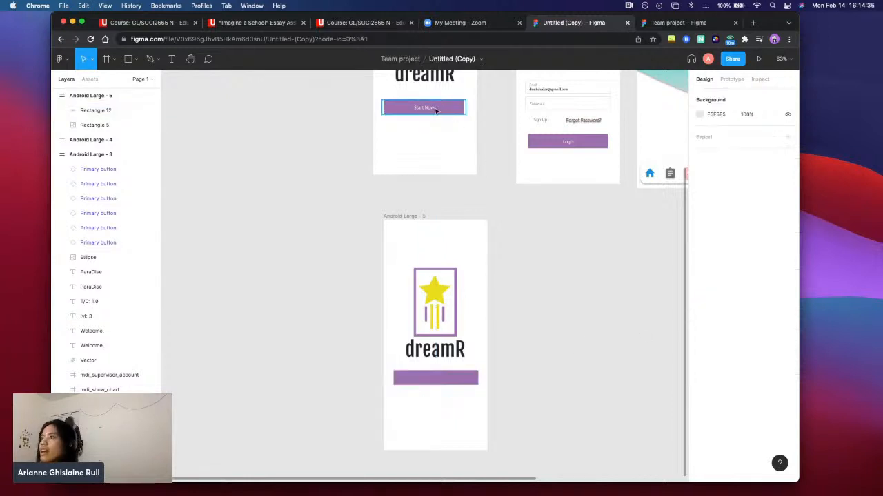
Add a 172 × 42 "Start Now" text box over the purple rectangle in Android Large - 5 and move it to X 94, Y 534
double_click(427, 109)
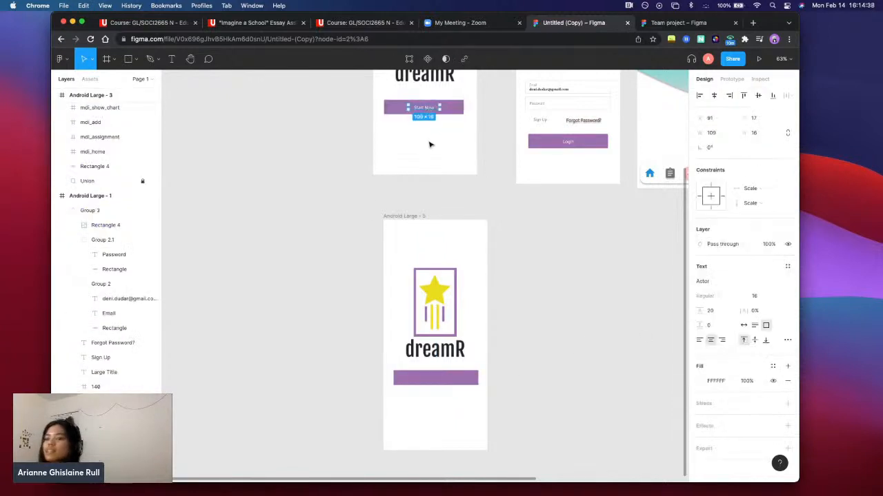
click(173, 62)
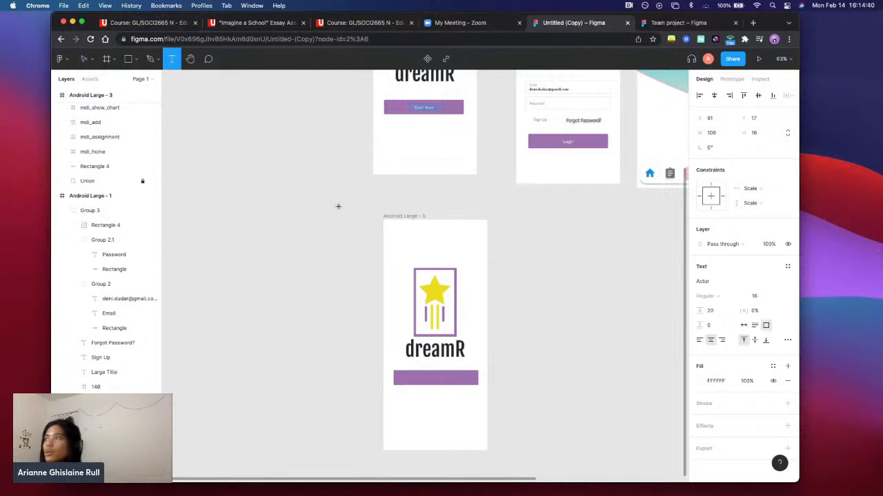
drag(409, 373, 458, 386)
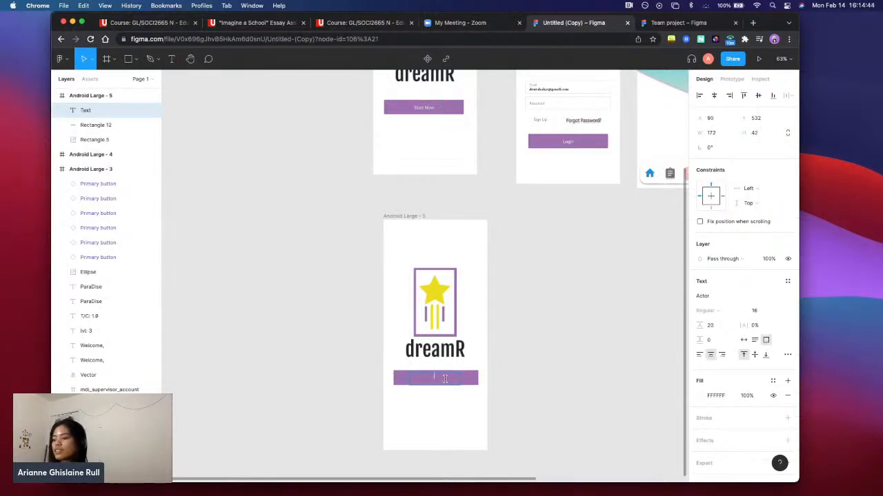
text(Start Now)
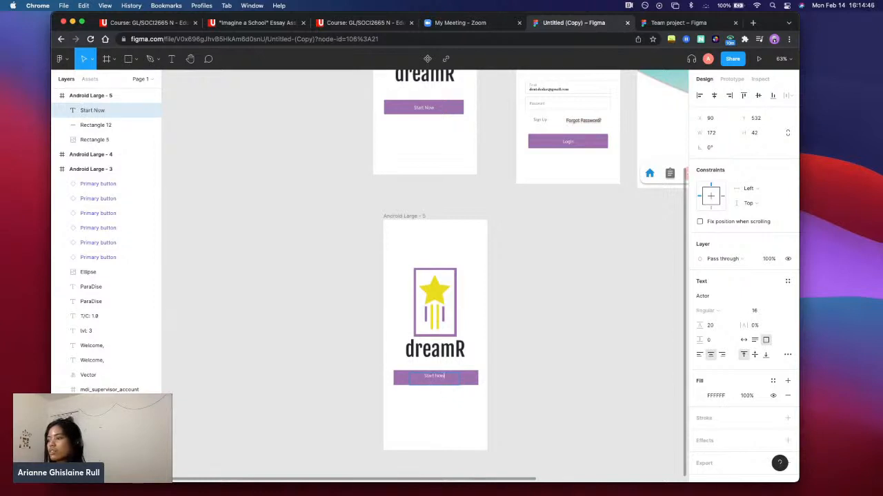
key(Escape)
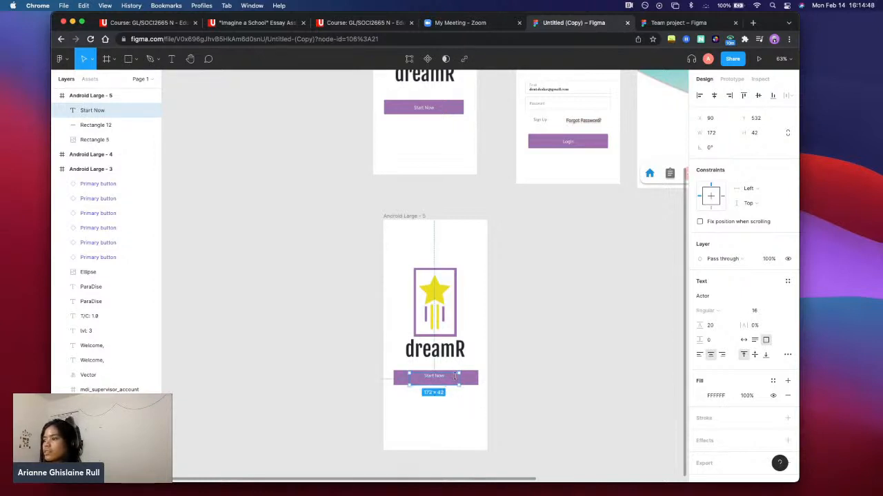
click(449, 398)
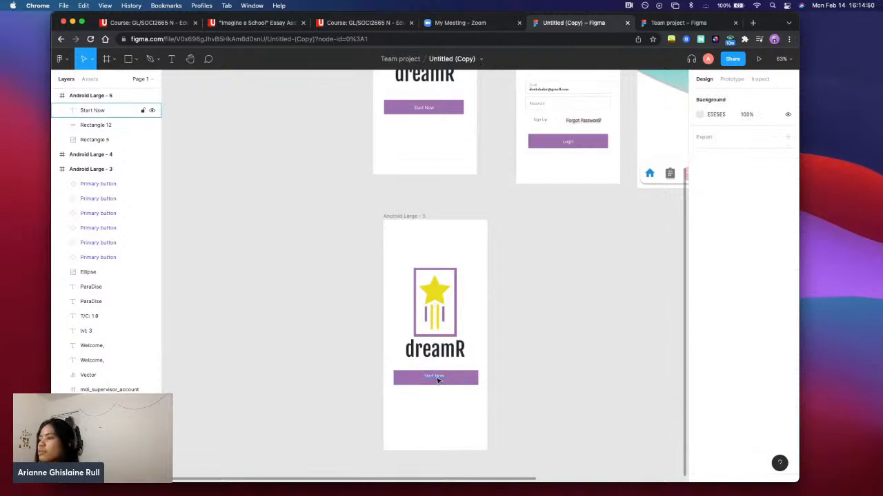
click(437, 379)
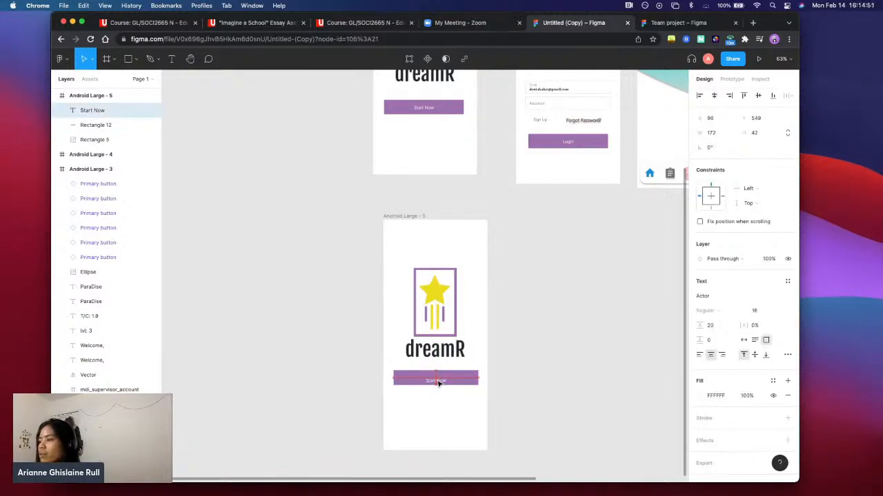
click(568, 419)
Examine the prototype settings and the interaction details of the Start Now button in the Android Large - 2 frame
scroll(560, 420, up, 5)
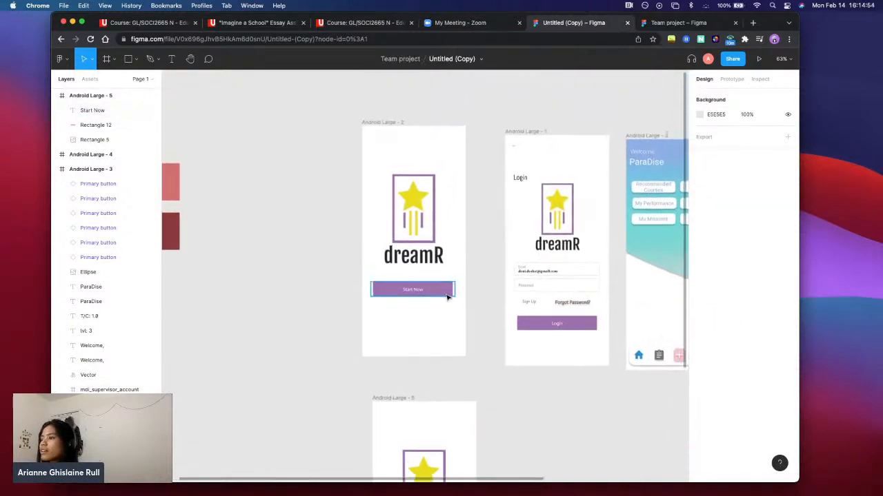
click(449, 291)
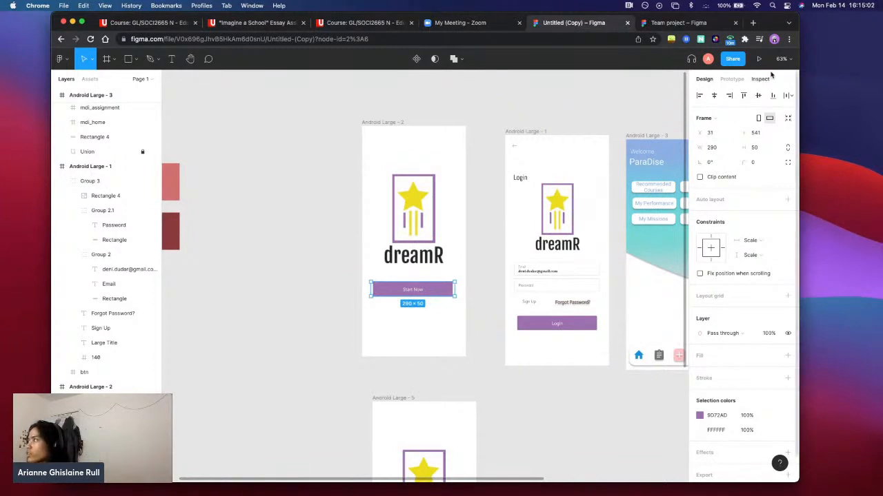
click(735, 80)
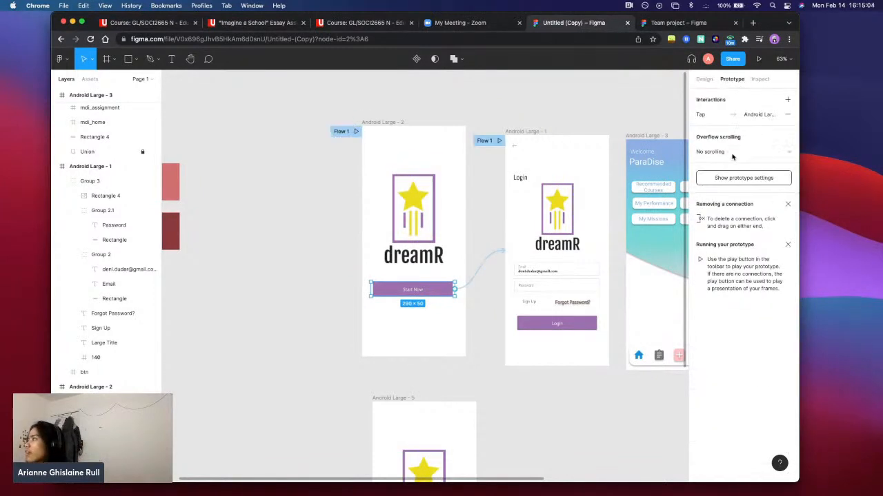
click(748, 179)
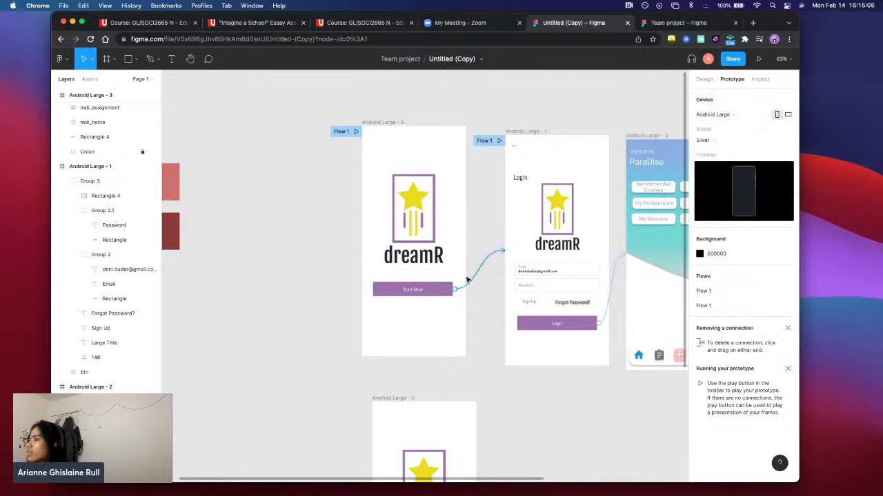
click(452, 290)
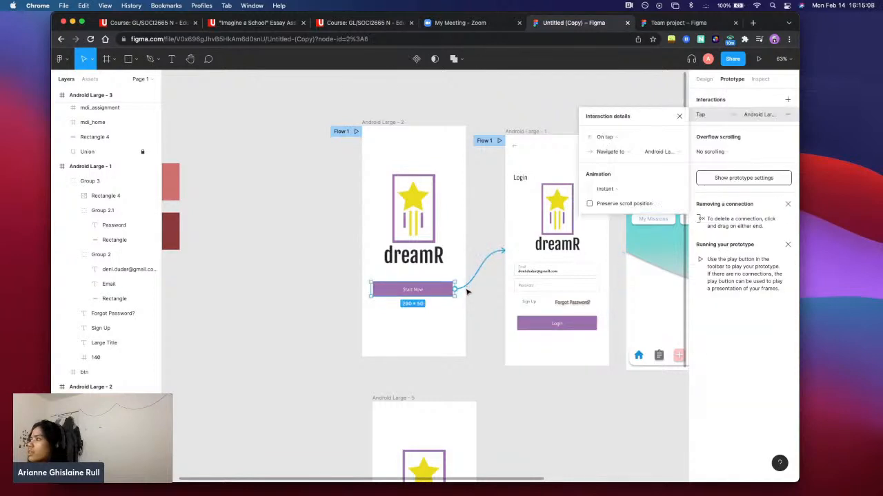
Connect the purple button rectangle in Android Large - 5 to the Android Large - 1 login frame with an on-tap, instant Navigate to interaction
scroll(482, 312, down, 4)
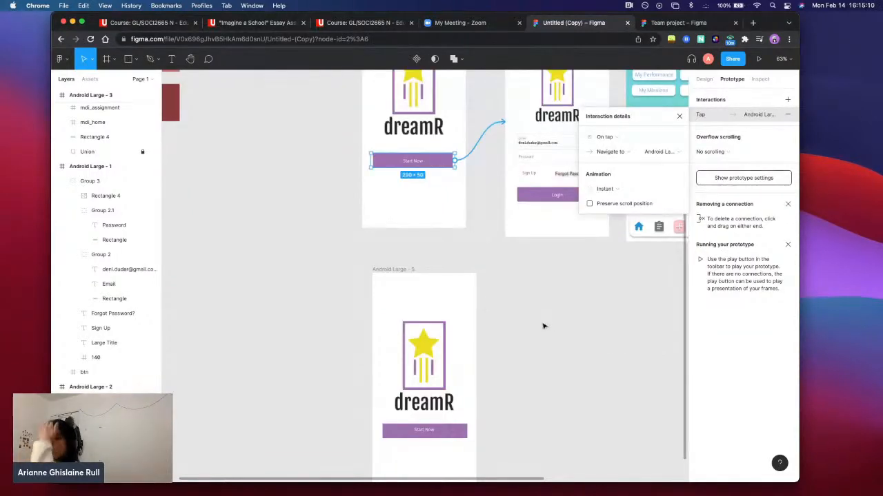
click(451, 430)
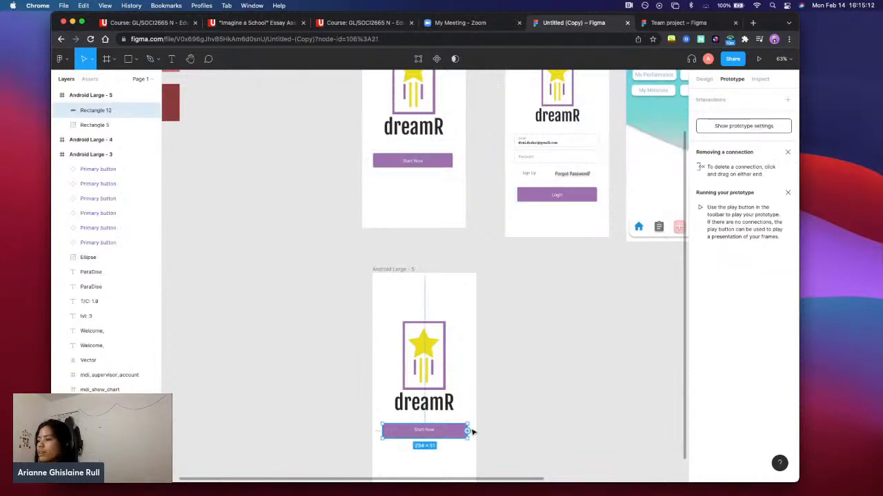
drag(468, 431, 542, 211)
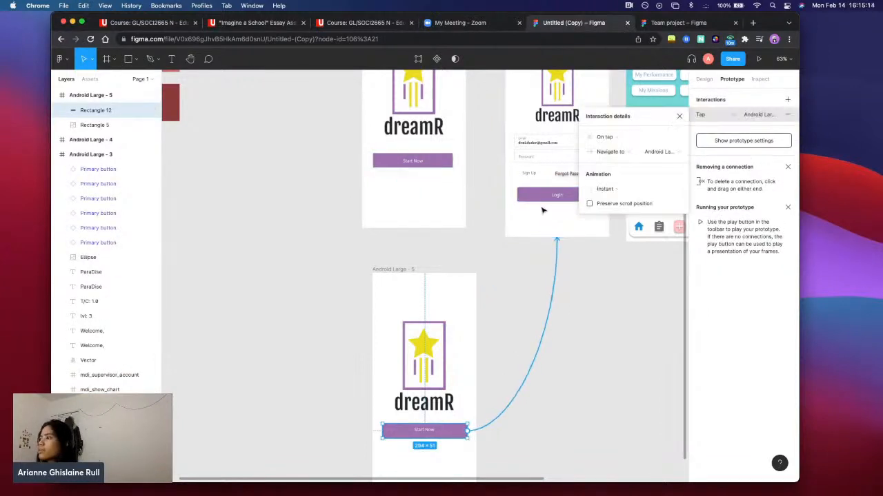
Review the prototype connections leading from the Start Now and Login buttons across the Android Large frames
scroll(591, 319, down, 3)
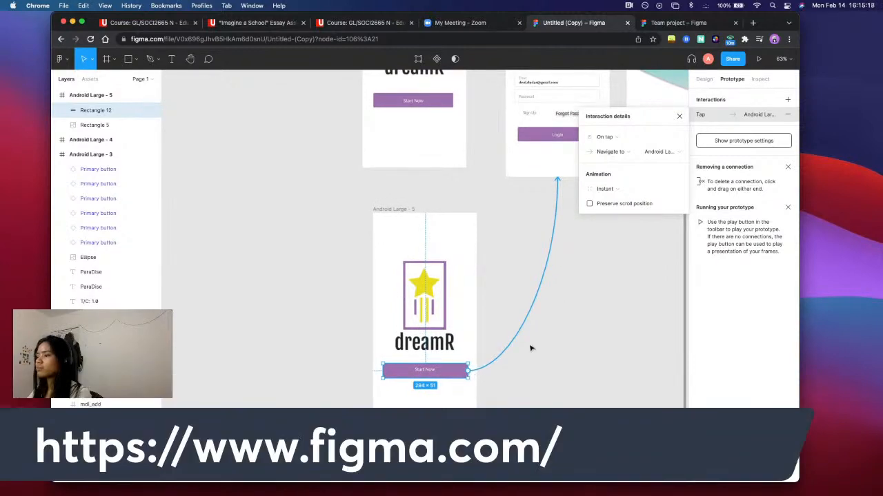
scroll(542, 236, up, 3)
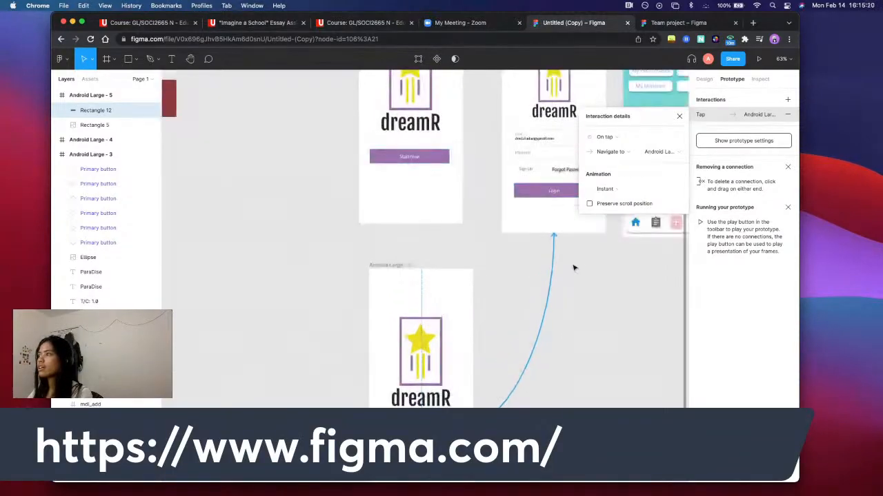
click(508, 293)
scroll(483, 291, up, 3)
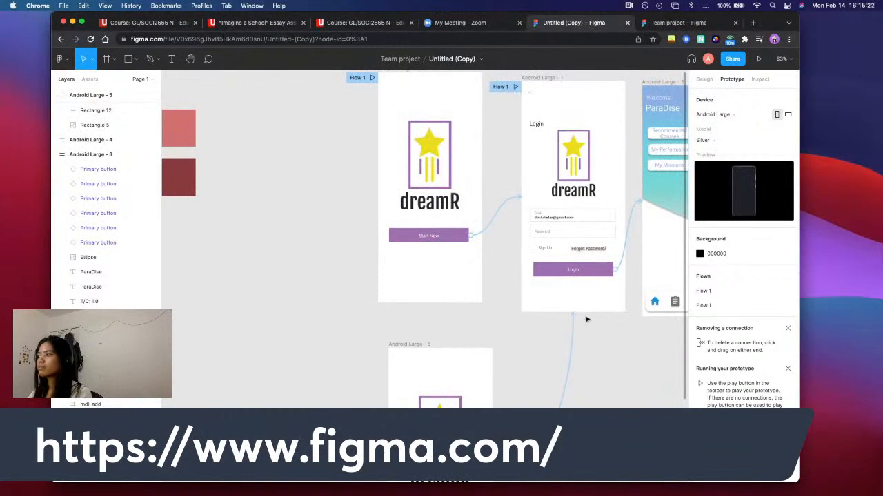
scroll(462, 290, up, 2)
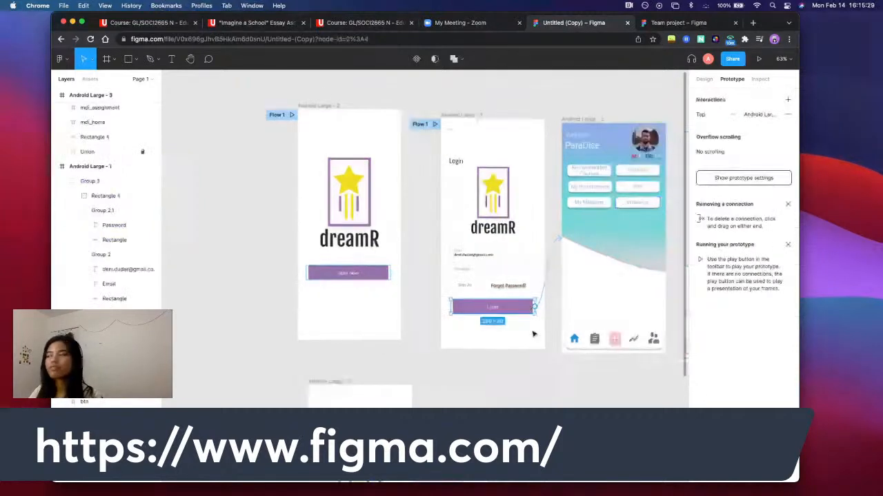
scroll(556, 324, right, 4)
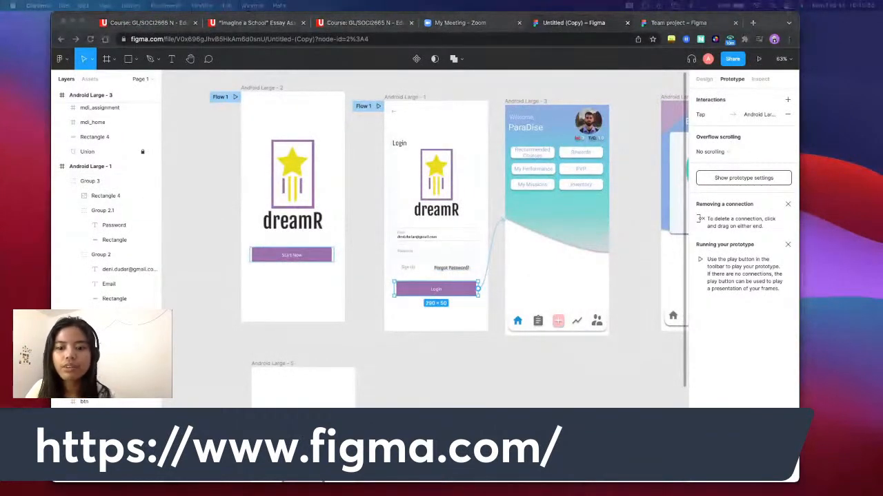
Examine the Login button's interaction and the group holding the back arrow in the Android Large - 1 login frame
click(488, 356)
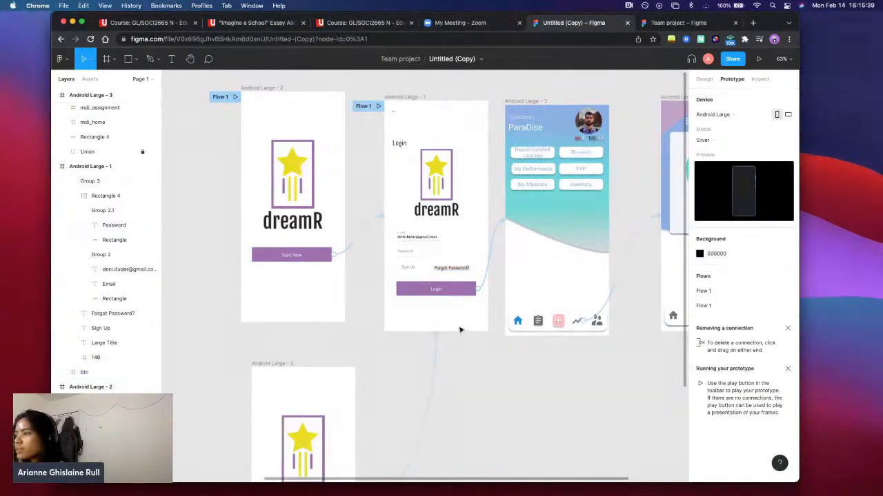
scroll(463, 329, down, 3)
scroll(449, 327, up, 3)
click(463, 300)
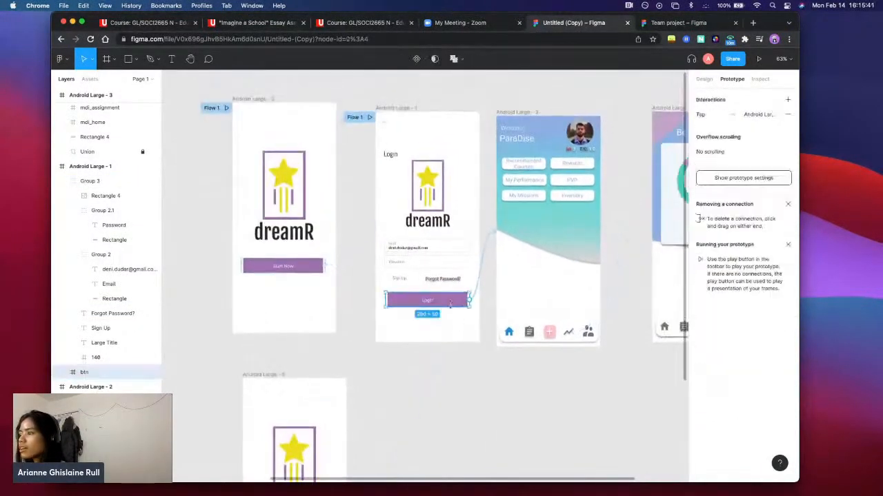
click(478, 334)
click(424, 176)
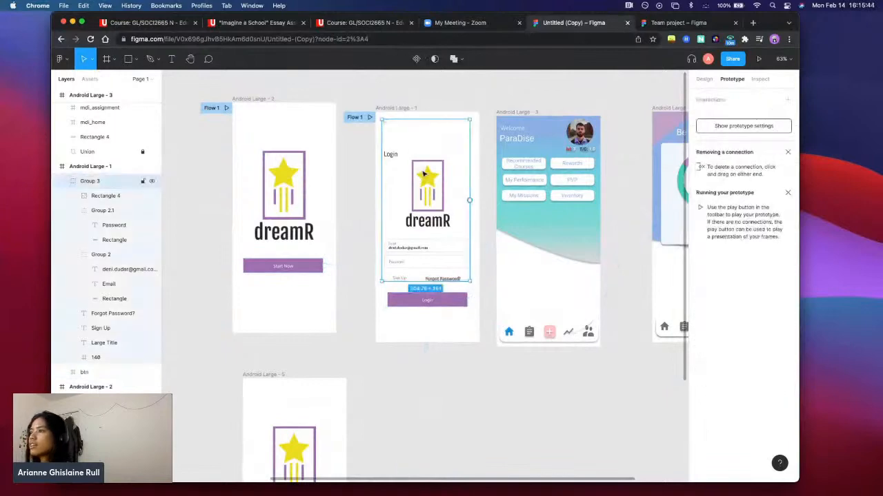
click(421, 114)
click(387, 125)
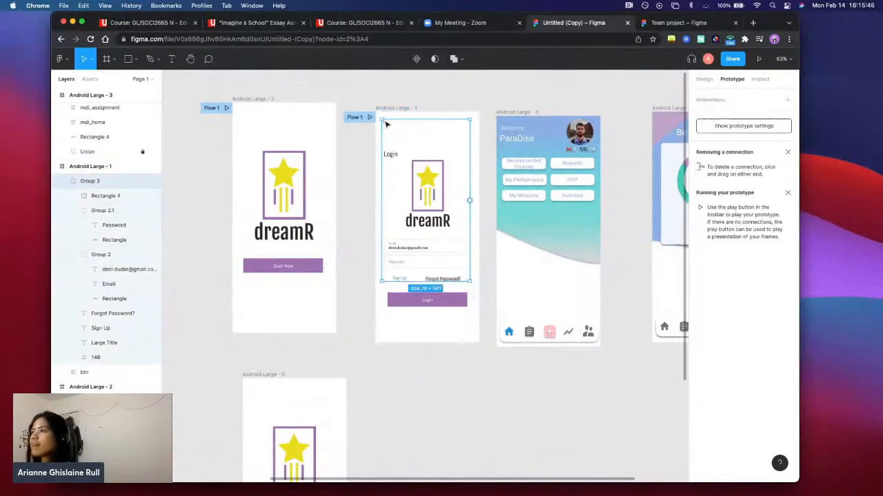
Compare the Android Large - 5 frame with the login frame and inspect the layers of the login frame's back-arrow group
click(333, 444)
scroll(390, 394, left, 3)
scroll(390, 394, down, 2)
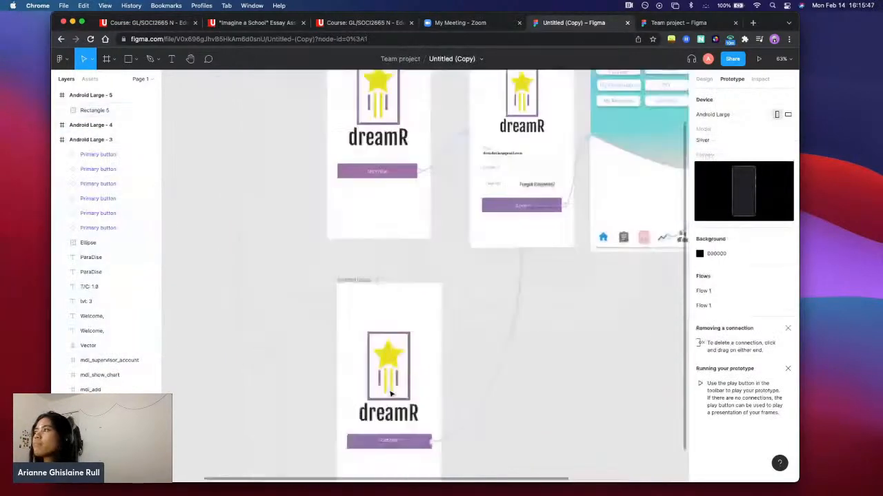
scroll(390, 394, up, 1)
scroll(393, 386, down, 3)
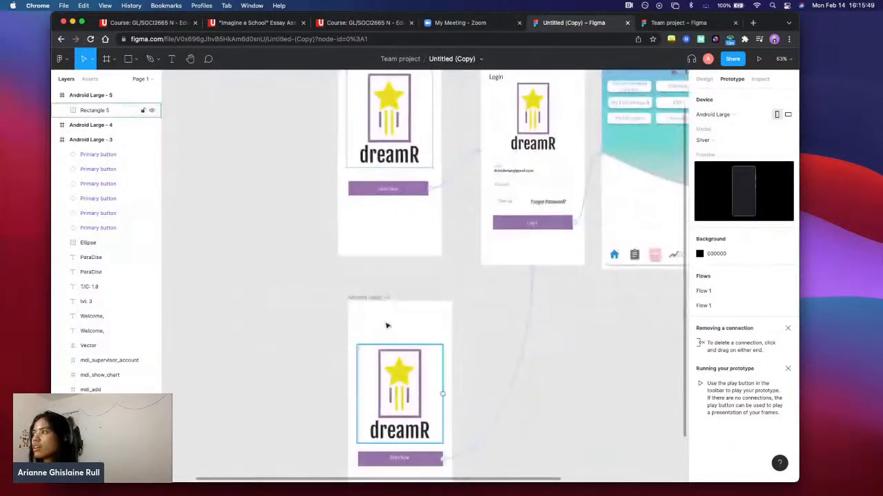
scroll(400, 276, up, 5)
click(493, 126)
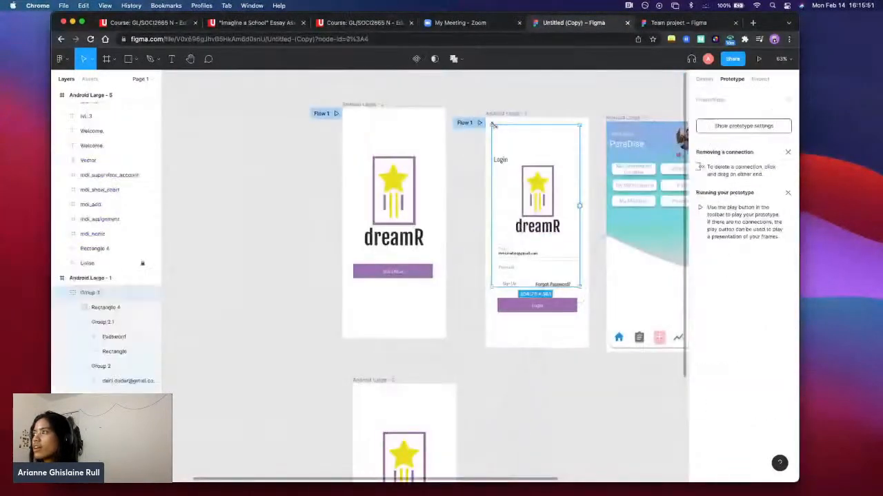
scroll(149, 292, down, 2)
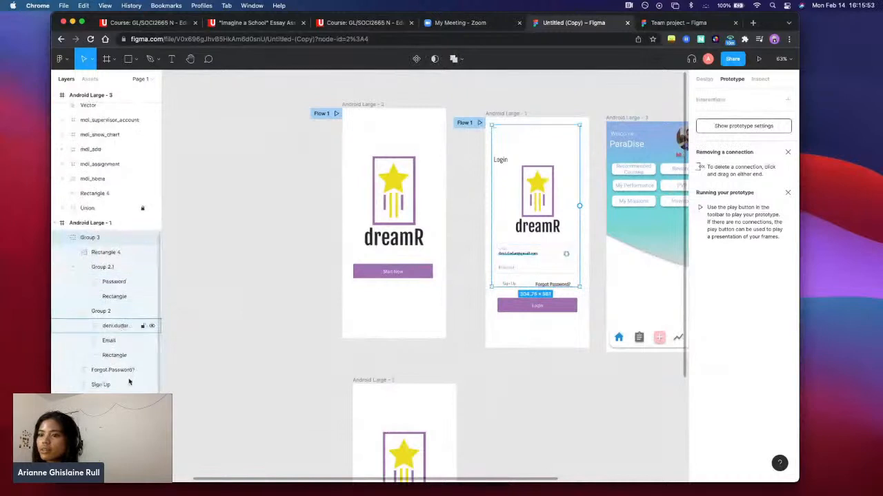
scroll(377, 246, down, 5)
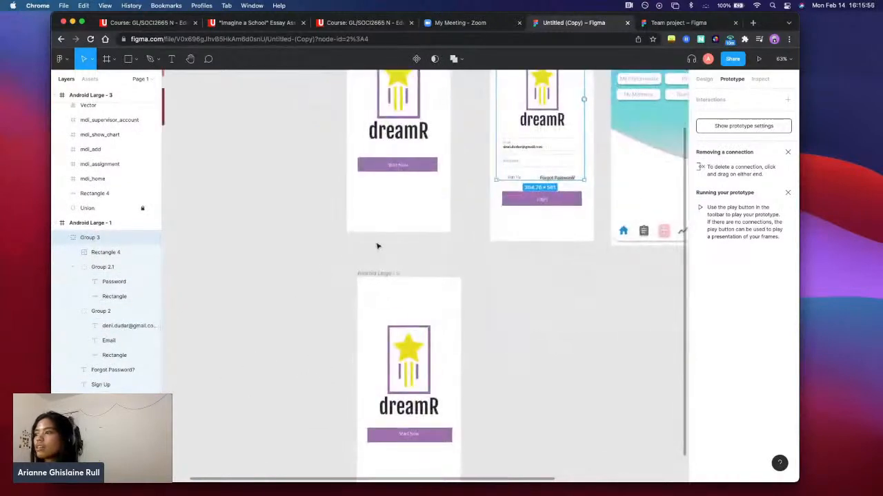
Draw a horizontal arrow about 59 px long in the upper-left corner of Android Large - 5, at about X 18, Y 25
scroll(390, 319, up, 5)
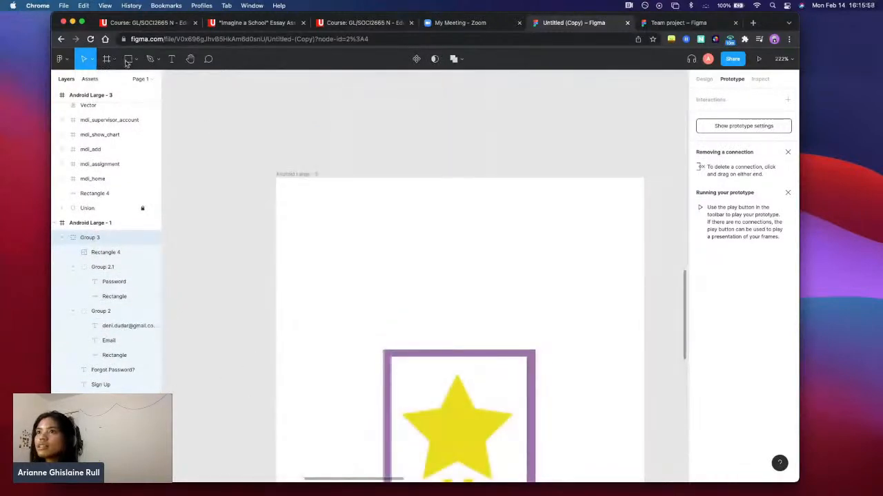
click(139, 61)
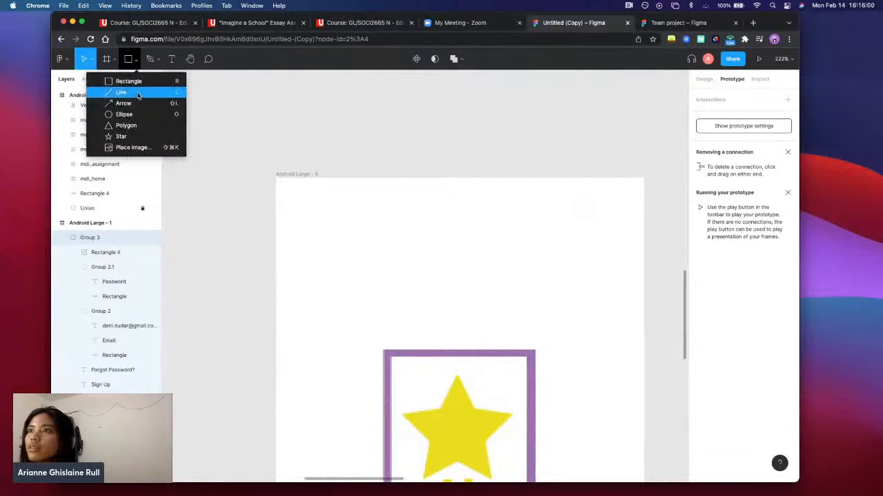
click(137, 95)
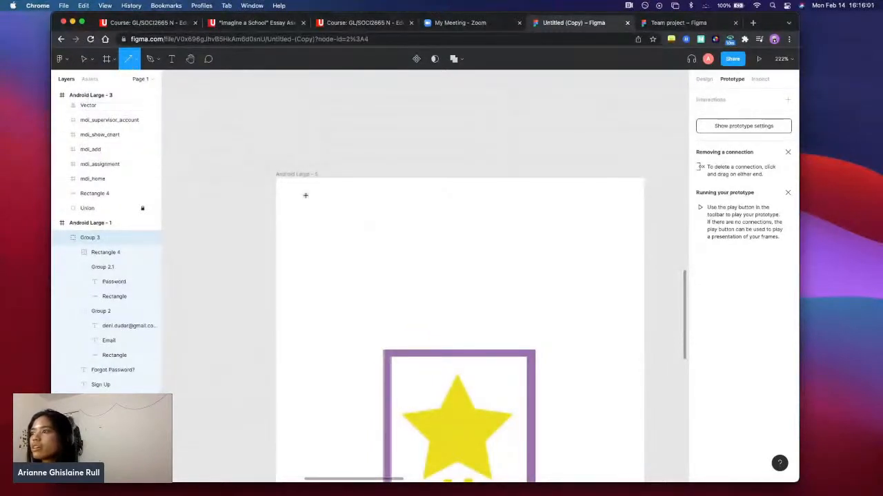
mouse_move(304, 195)
mouse_down()
mouse_move(366, 195)
mouse_move(334, 209)
mouse_up()
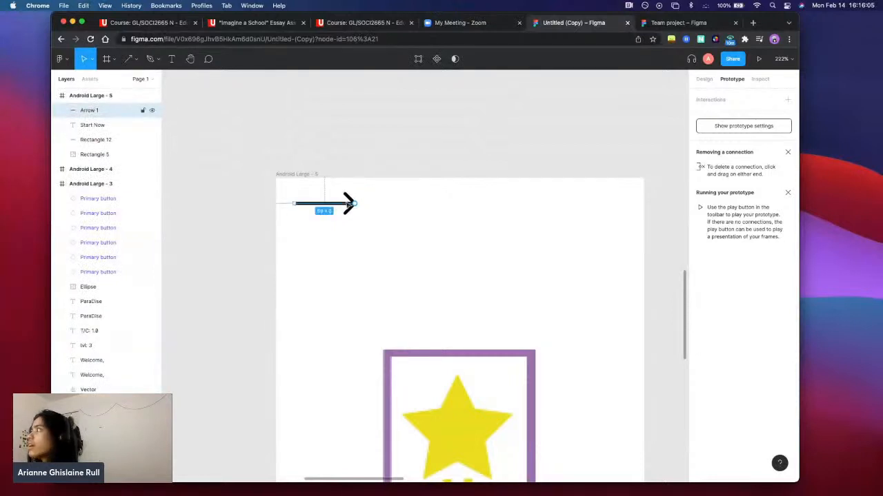
Inspect the new arrow's design properties, including its stroke weight and stroke alignment
click(703, 80)
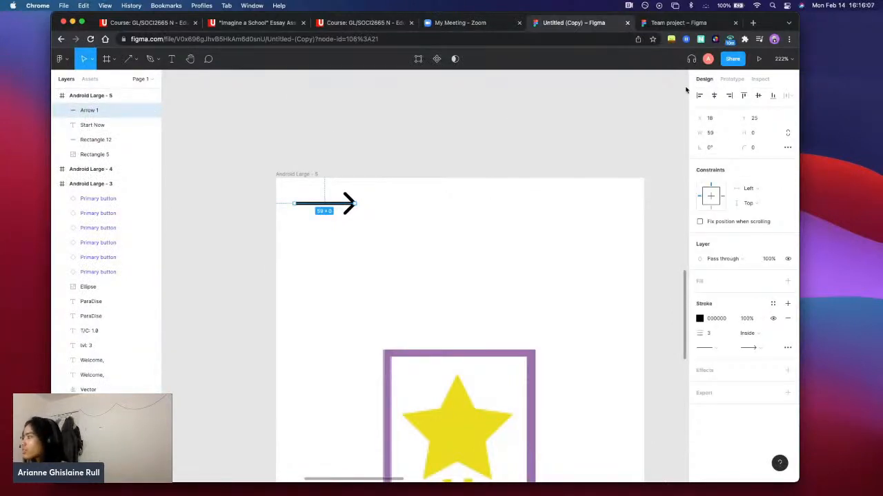
click(714, 334)
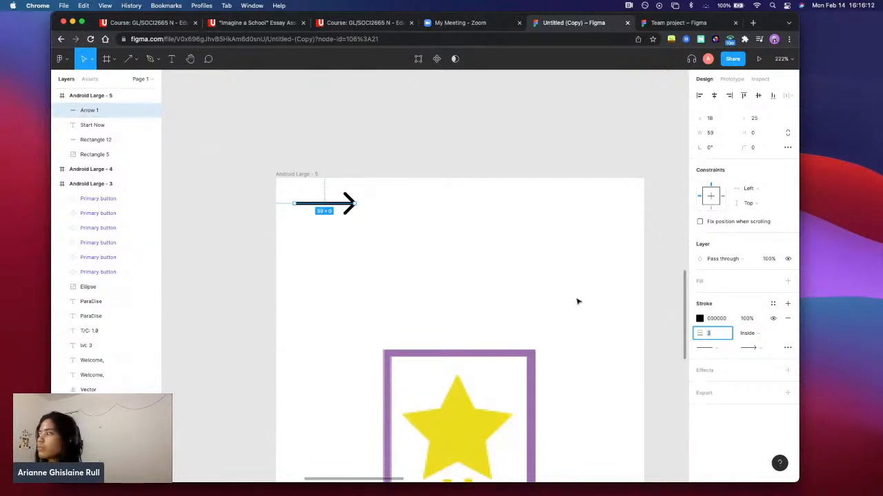
click(763, 333)
click(762, 334)
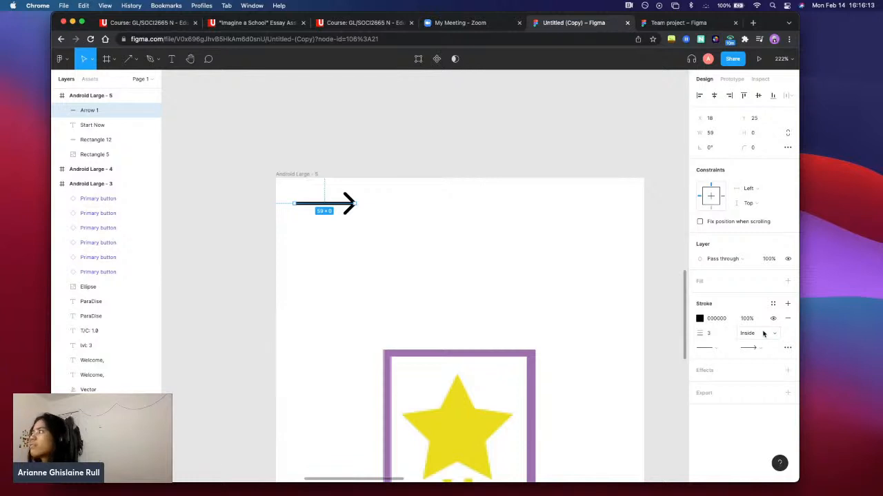
click(625, 276)
Connect the arrow in Android Large - 5 to the Android Large - 2 start frame with an on-tap prototype interaction
scroll(516, 247, down, 5)
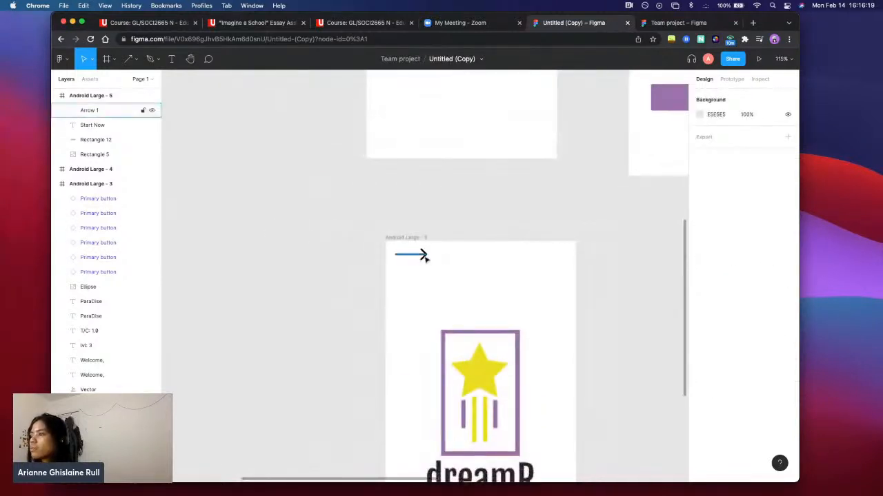
click(425, 256)
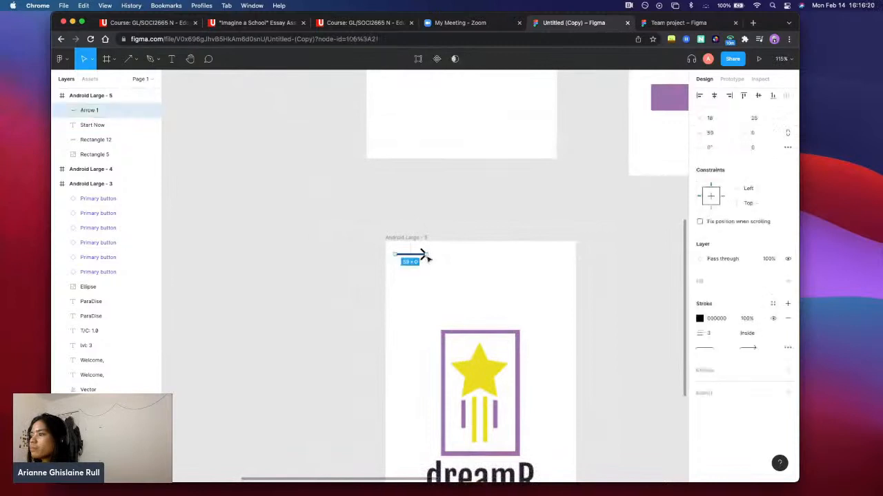
click(732, 79)
click(735, 122)
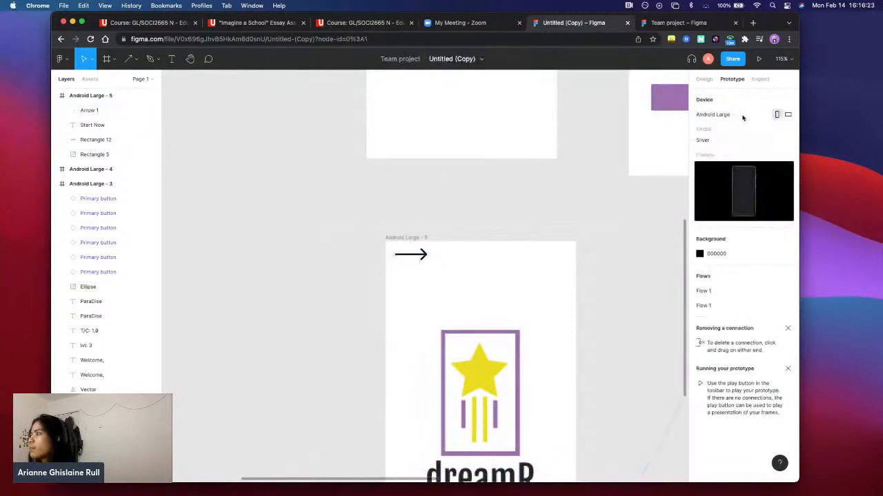
click(420, 254)
drag(427, 254, 518, 148)
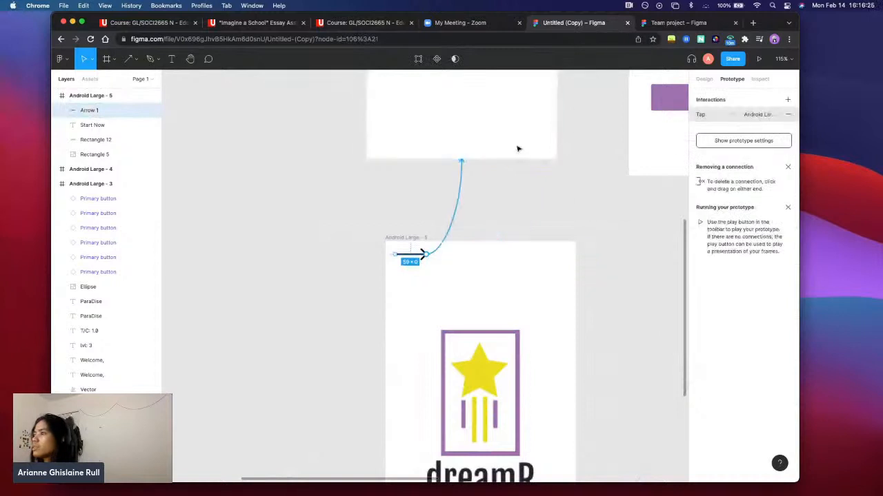
scroll(593, 241, right, 3)
click(567, 286)
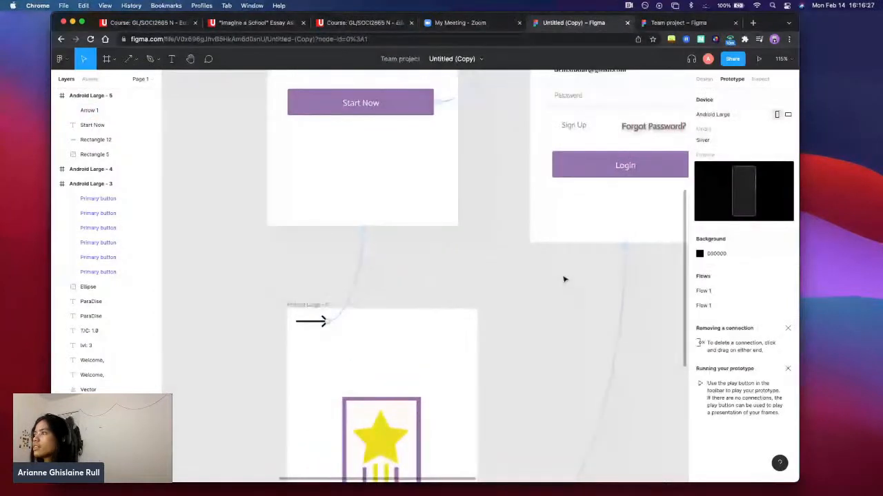
Look over the connections between the frames and view the file's sharing and invite options
scroll(534, 264, down, 10)
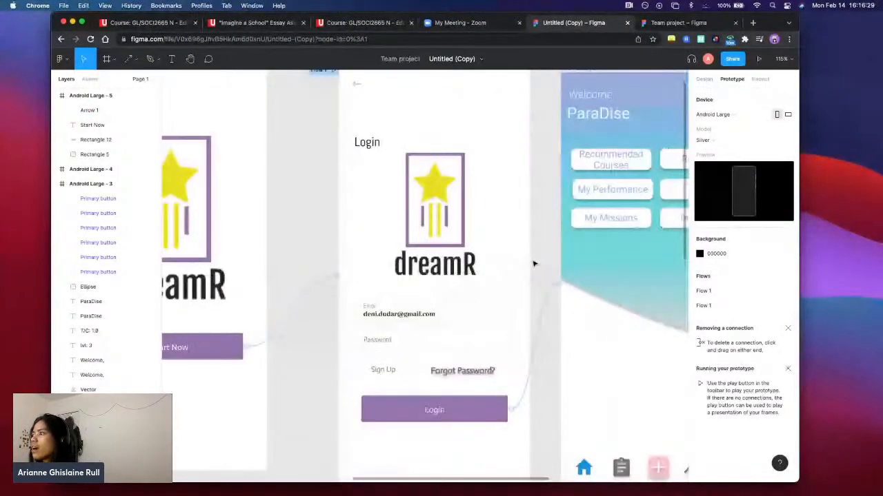
scroll(534, 264, down, 1)
scroll(542, 251, down, 2)
scroll(542, 251, right, 2)
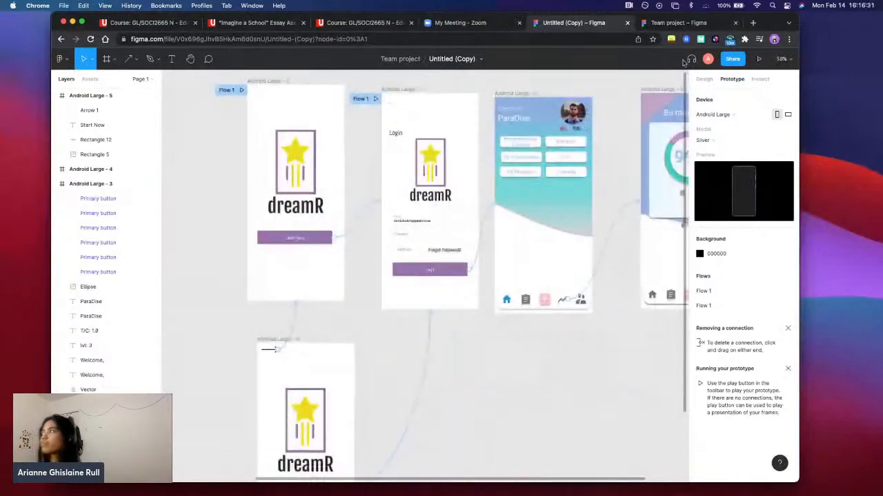
click(733, 59)
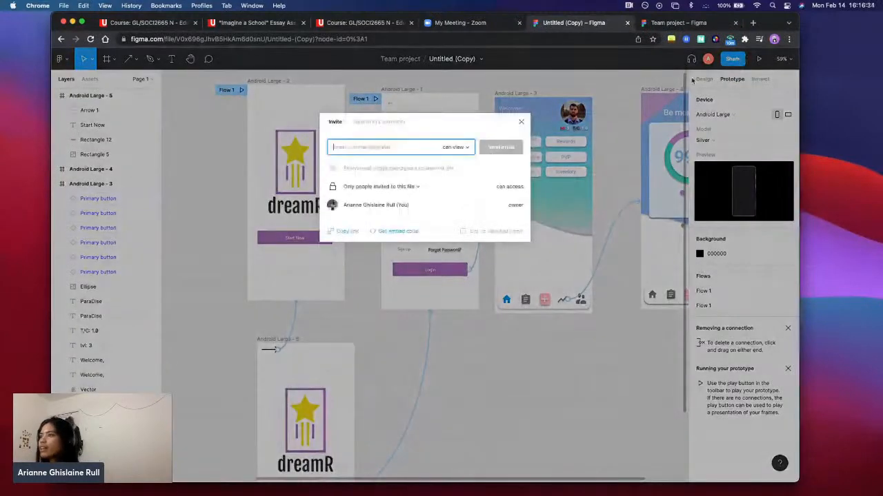
click(521, 122)
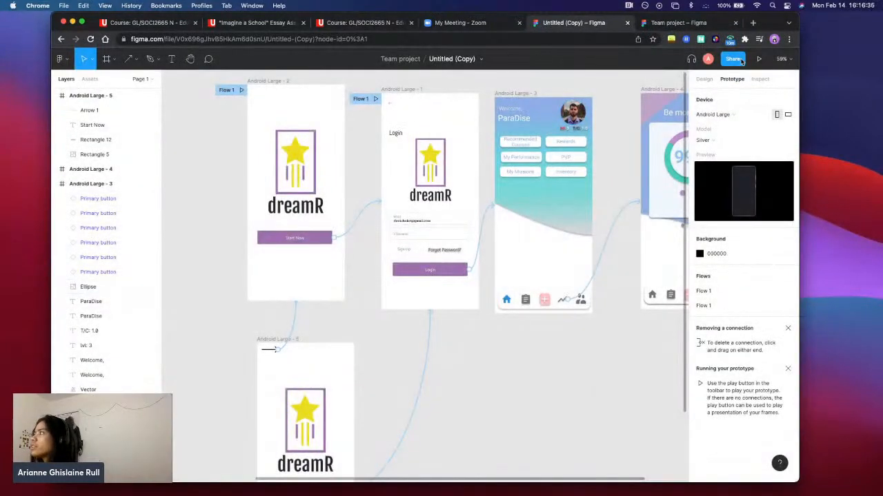
Run the prototype preview and go through the Start Now button, the Login button and the chart icon on the home screen
click(759, 59)
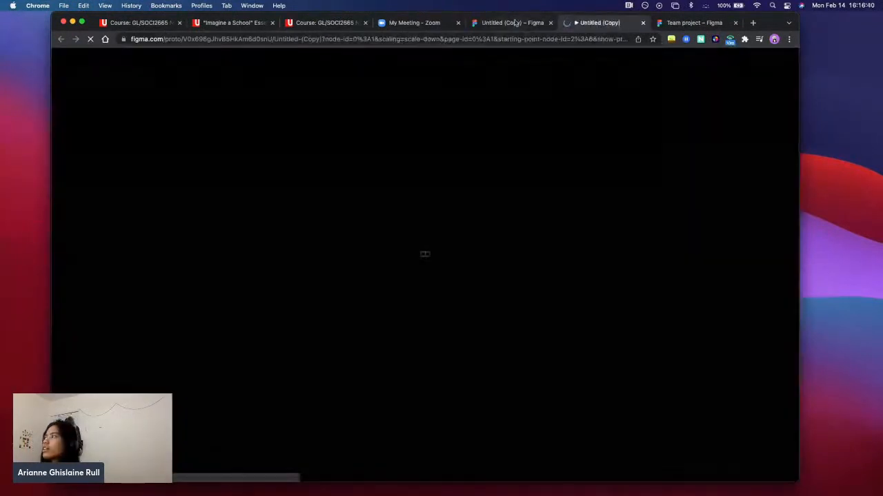
click(516, 22)
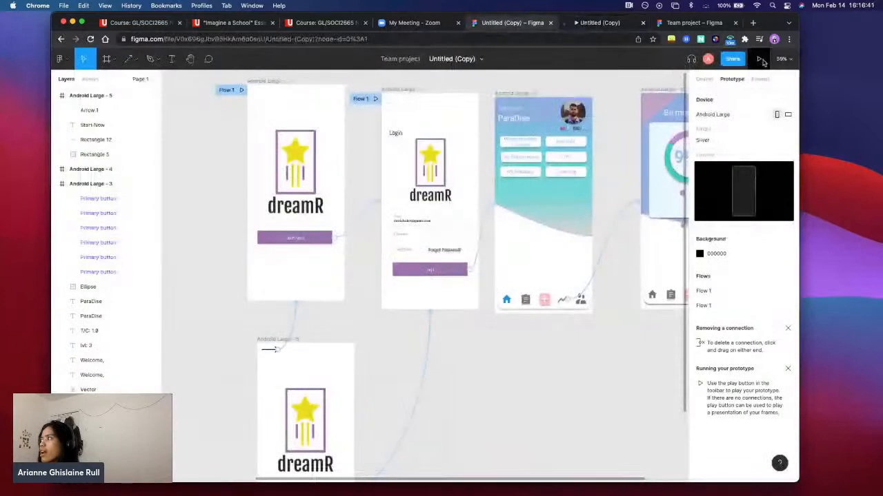
click(617, 23)
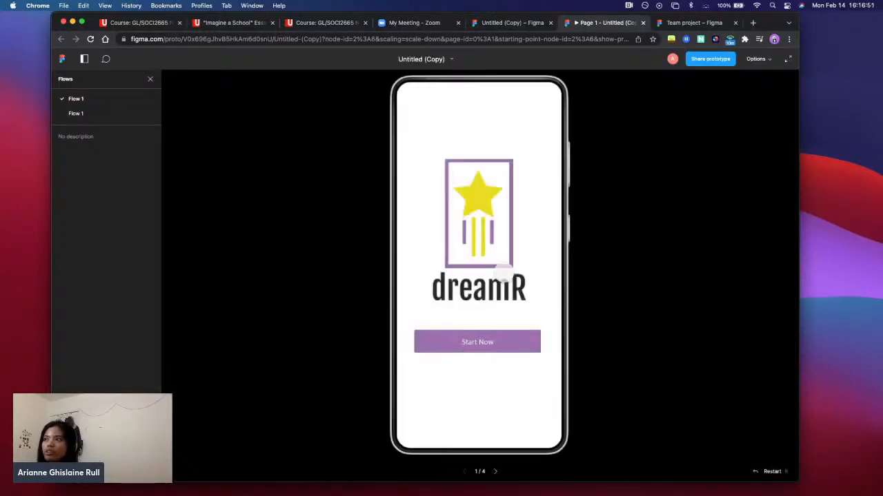
click(492, 340)
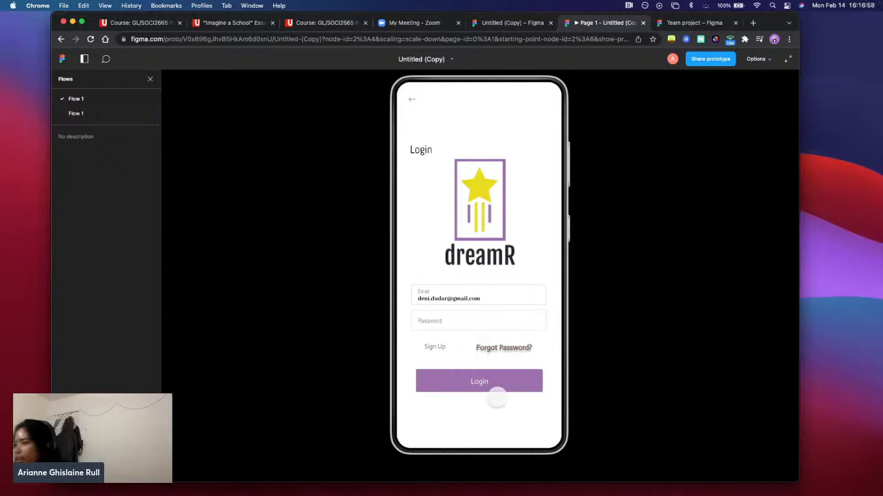
click(490, 377)
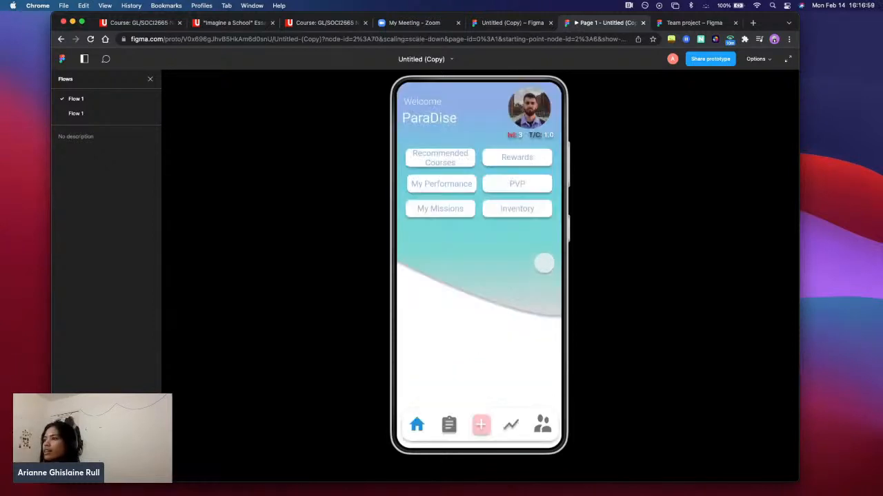
click(510, 424)
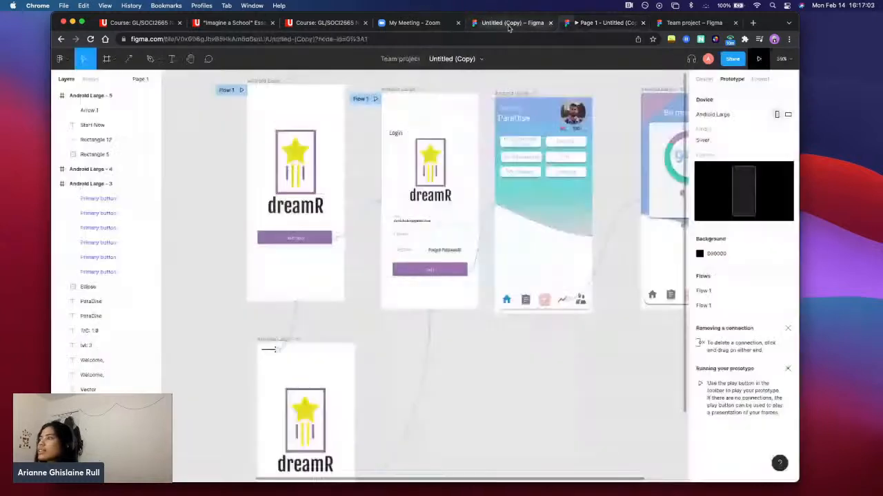
Return to the design file and review the connections between the screens, including the navigation bar in Android Large - 3
click(509, 25)
scroll(520, 349, left, 4)
scroll(520, 349, up, 2)
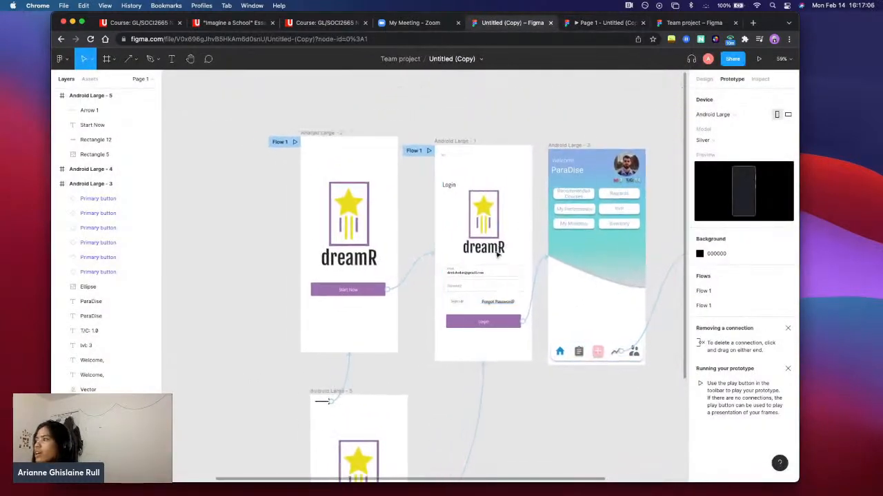
scroll(514, 279, down, 3)
scroll(545, 296, up, 2)
scroll(545, 297, right, 3)
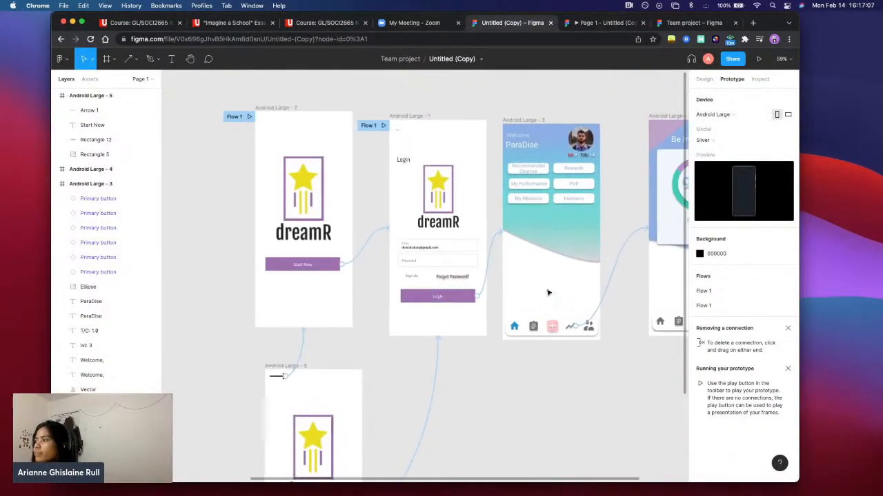
scroll(577, 315, up, 1)
scroll(577, 315, right, 1)
drag(575, 370, 475, 332)
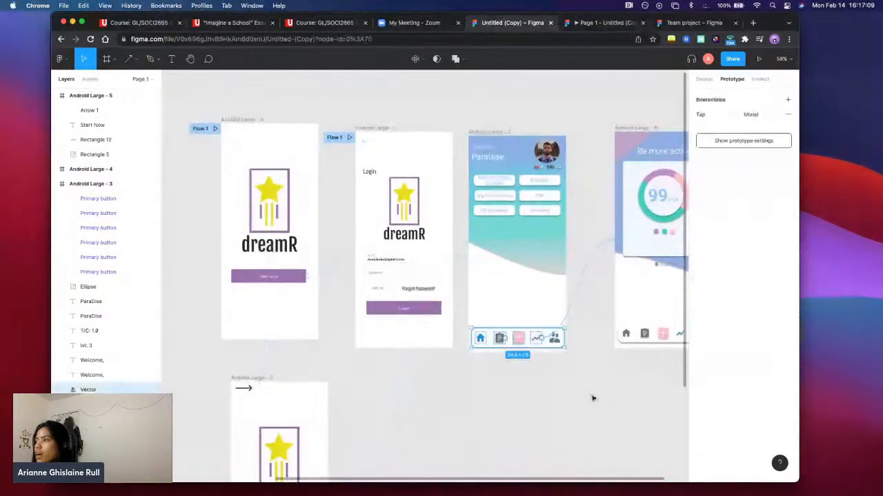
click(588, 399)
scroll(579, 384, up, 2)
scroll(580, 384, left, 1)
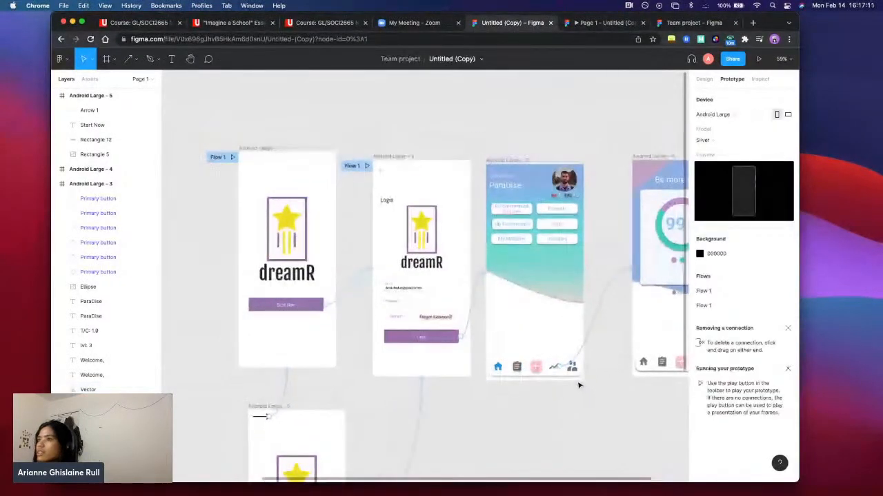
Look over the linked screens and the rebuilt start screen in Android Large - 5
scroll(579, 384, down, 3)
scroll(580, 383, right, 4)
scroll(517, 186, up, 2)
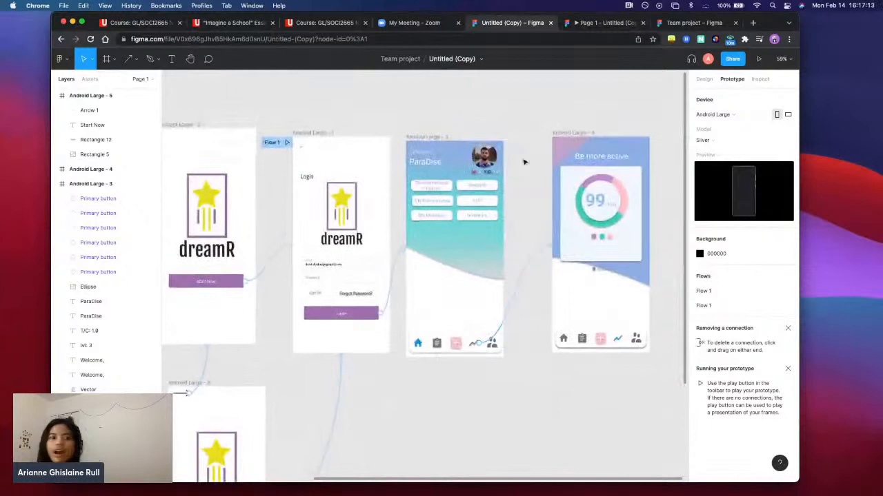
scroll(527, 203, down, 2)
scroll(528, 202, left, 2)
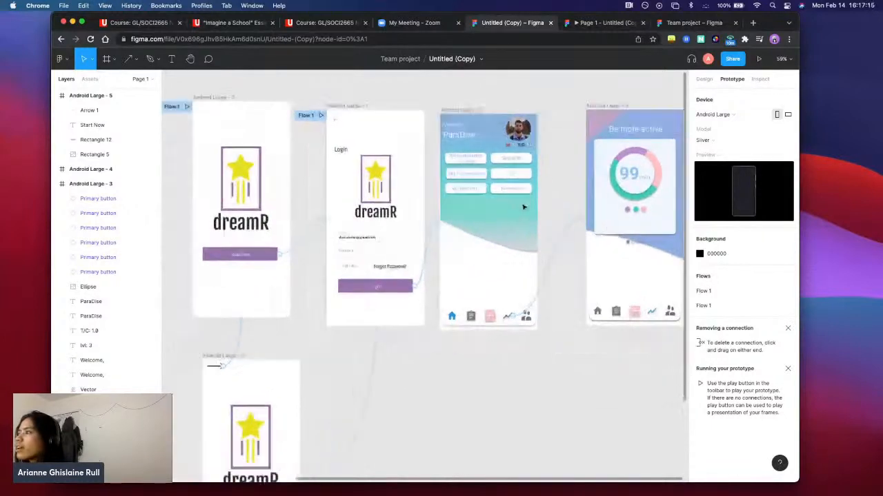
scroll(485, 244, down, 5)
scroll(485, 245, left, 3)
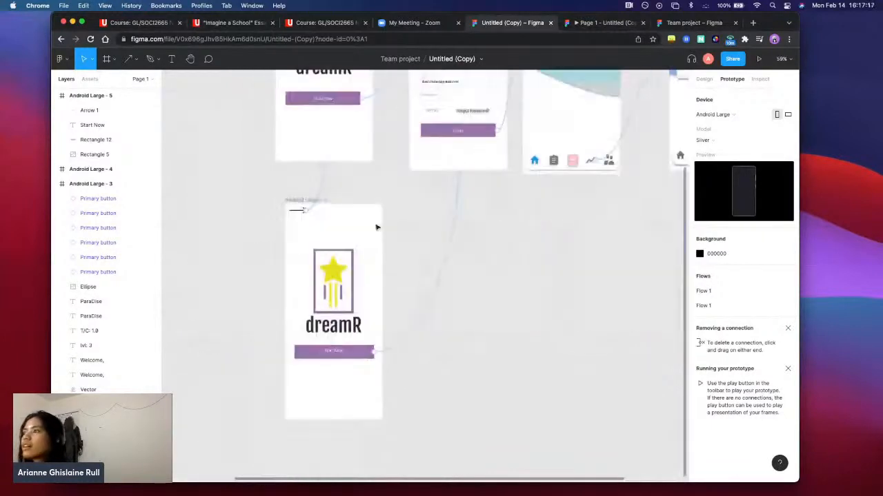
scroll(431, 209, up, 2)
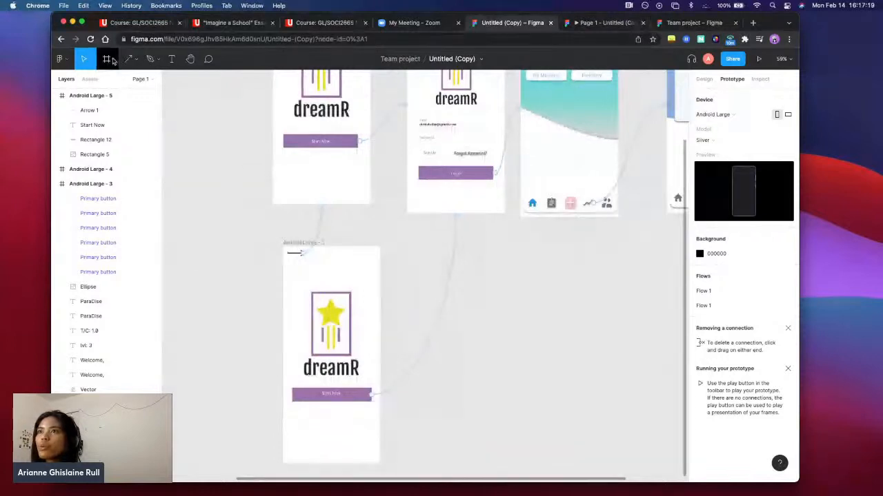
Draw an ellipse over the dreamR logo in Android Large - 5, enlarged to about 443 × 446 and overlapping the frame's upper right edge
click(136, 63)
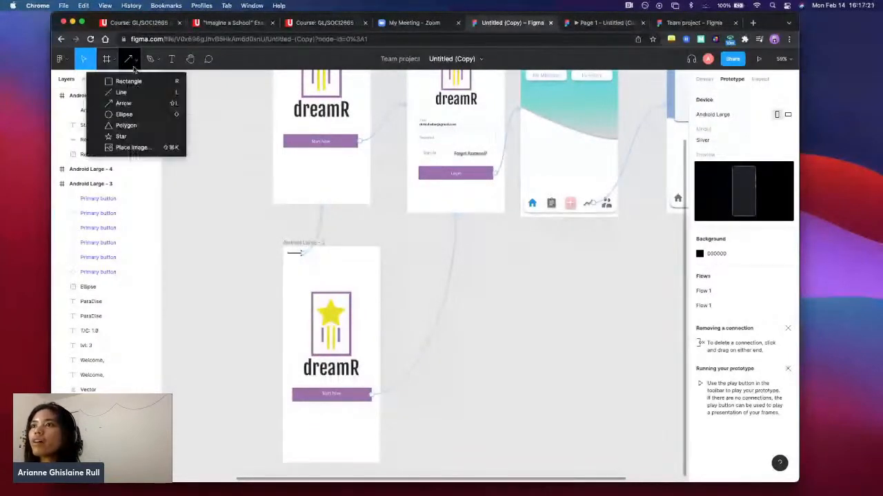
click(124, 116)
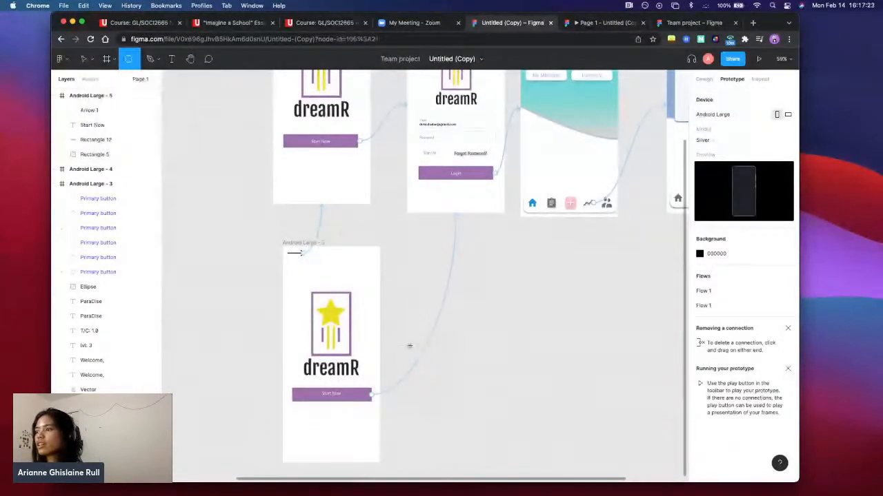
drag(312, 248, 422, 370)
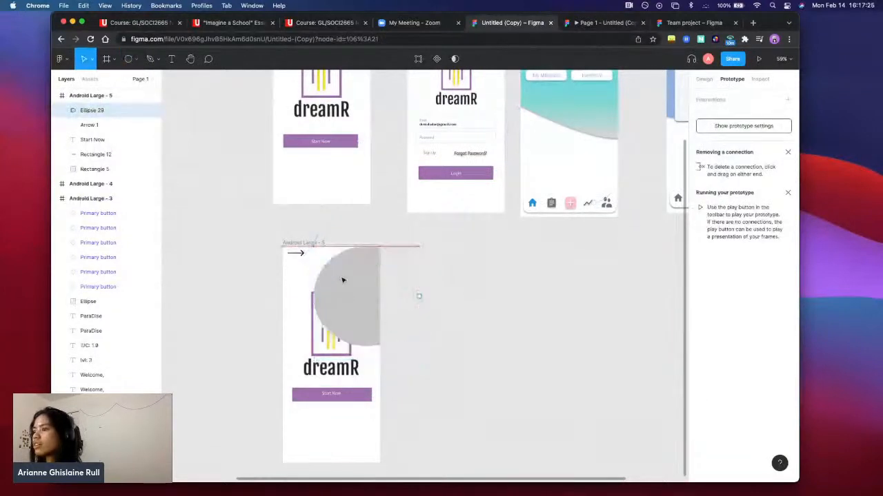
drag(343, 280, 330, 280)
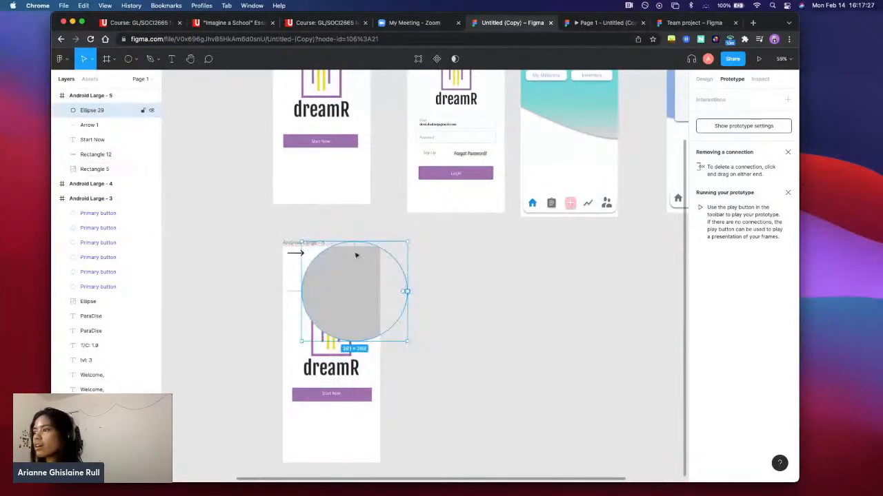
drag(300, 341, 287, 362)
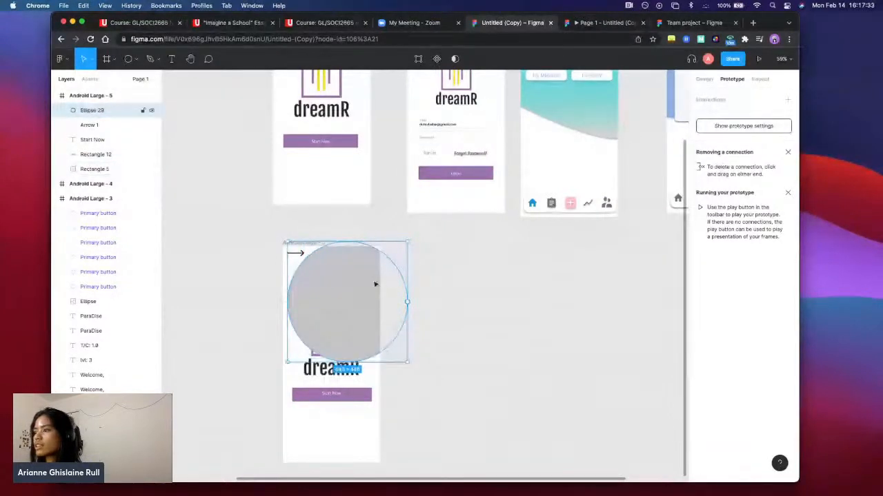
drag(375, 284, 387, 252)
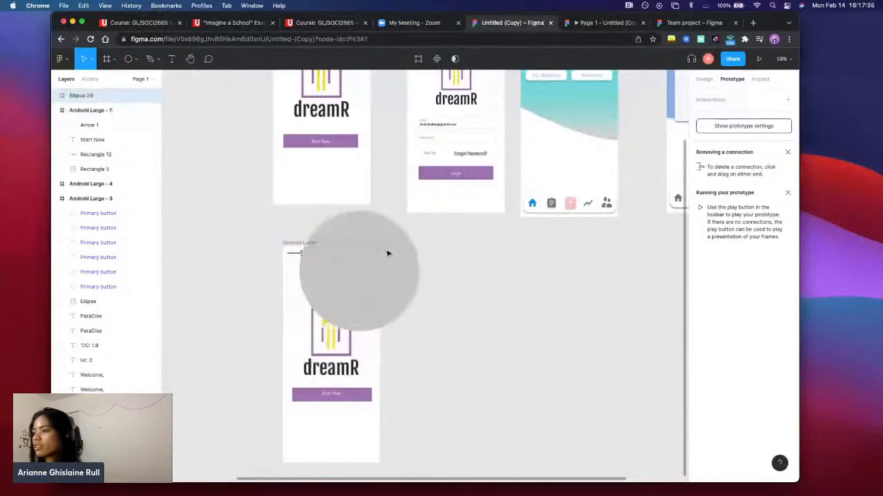
Delete the dreamR logo image from Android Large - 5, keeping the Start Now button
click(315, 362)
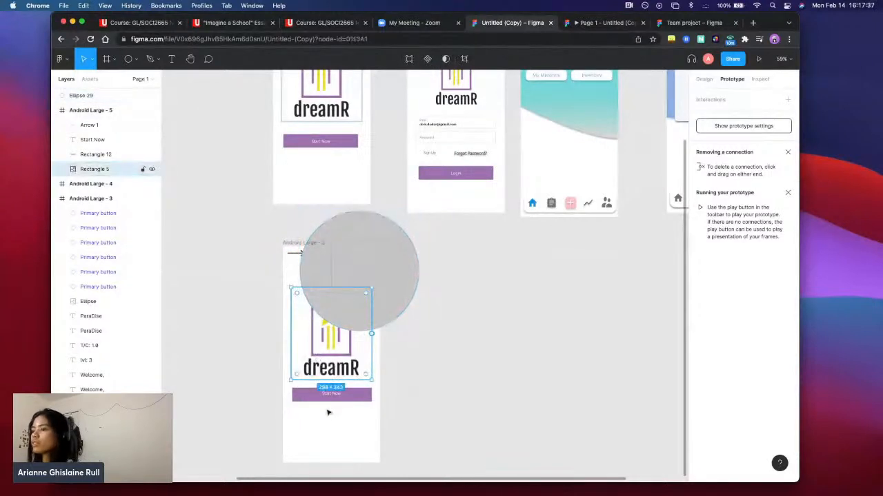
key(Delete)
click(334, 391)
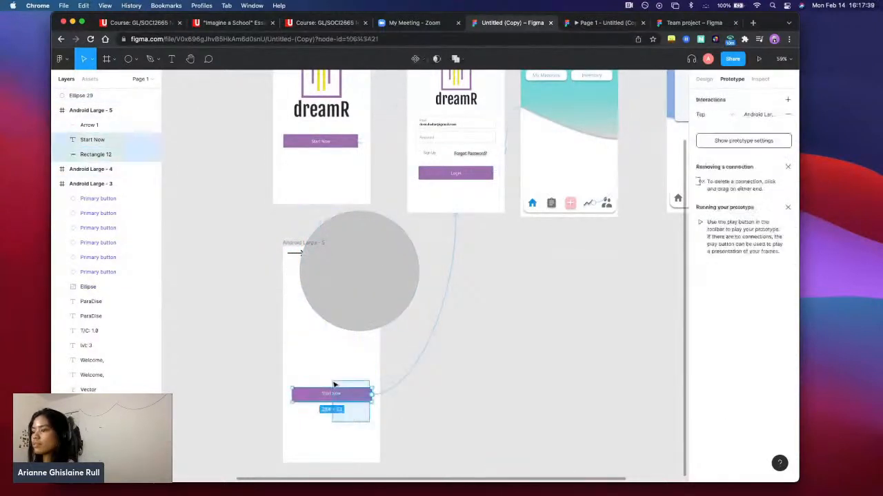
Shift the ellipse slightly down and nest its layer inside the Android Large - 5 frame so it is clipped
click(359, 306)
drag(359, 306, 359, 318)
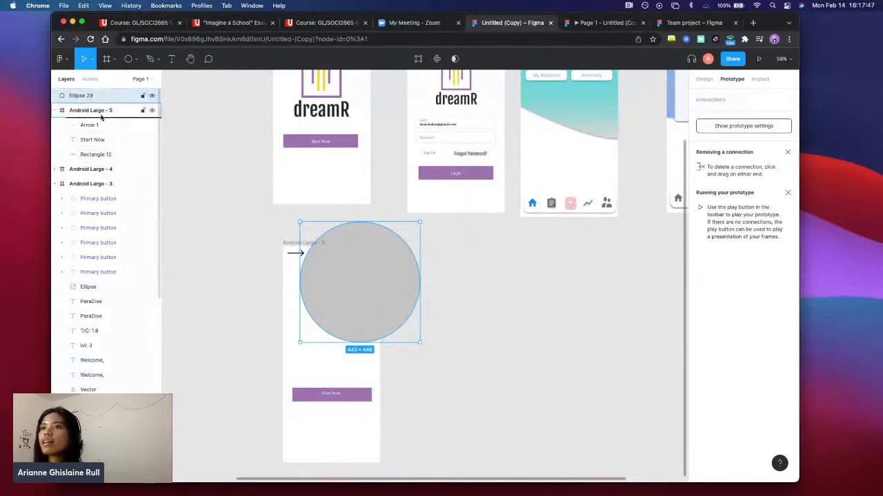
drag(107, 125, 109, 126)
scroll(116, 148, up, 1)
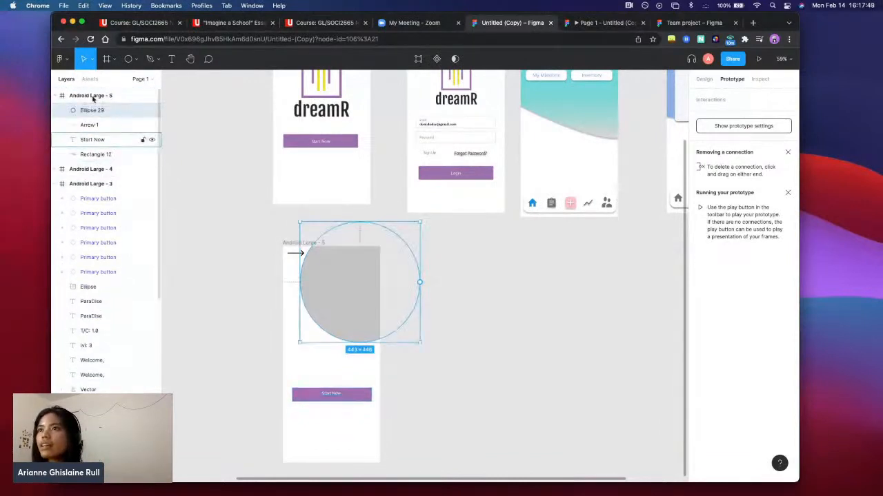
click(480, 361)
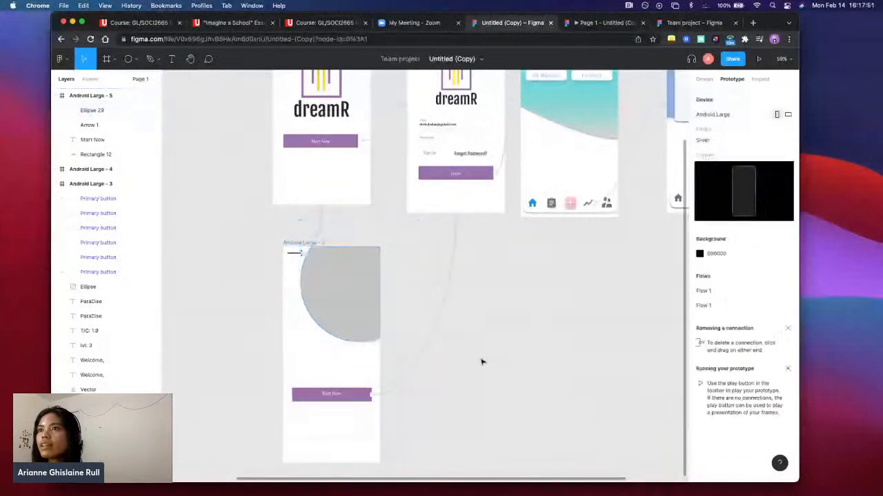
Move the ellipse and arrow slightly down, take the ellipse back out of Android Large - 5, and show the design properties
click(343, 288)
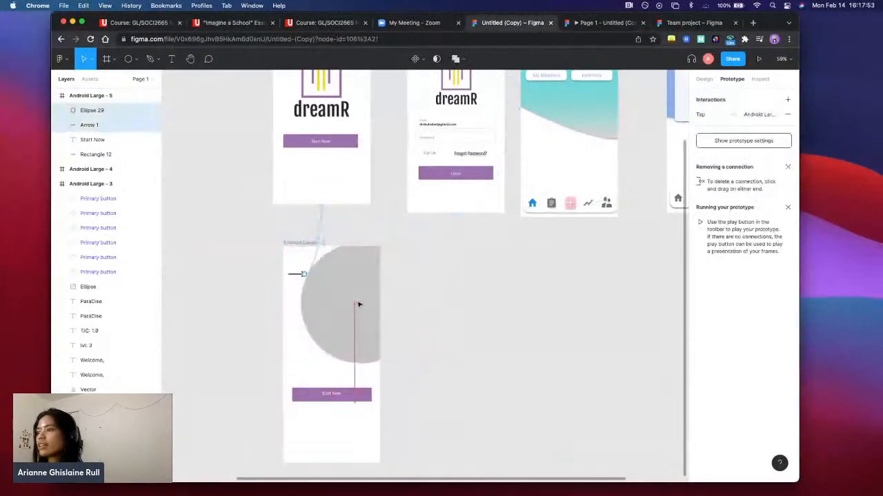
click(473, 372)
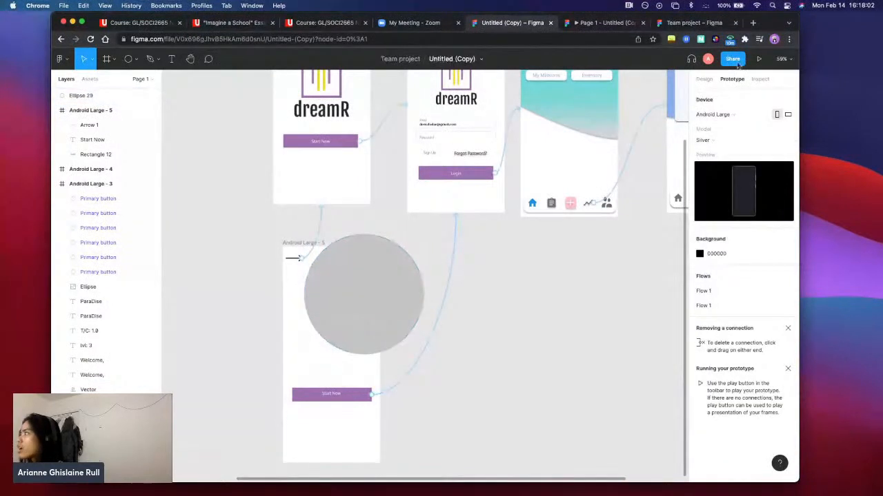
click(707, 80)
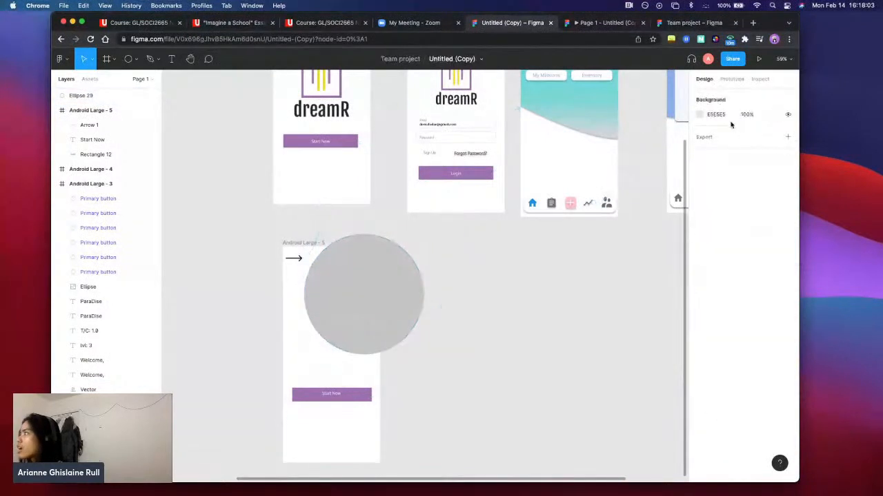
click(700, 115)
drag(633, 168, 625, 156)
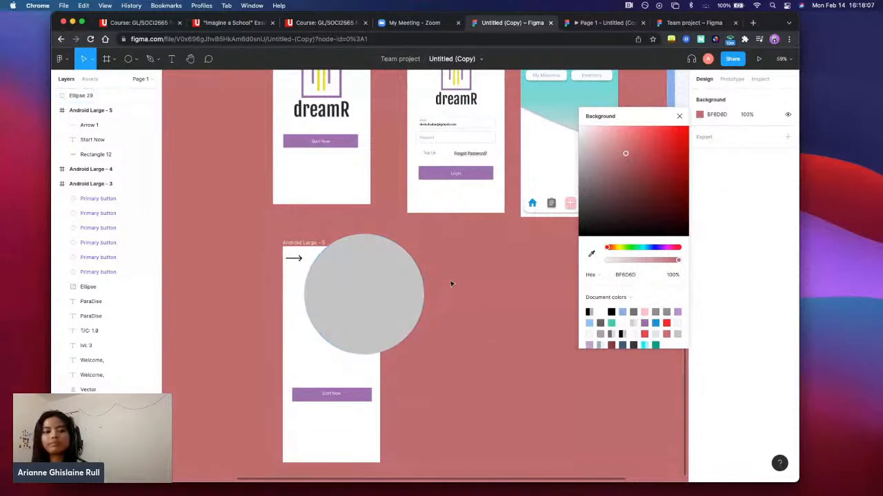
key(super+z)
key(super+z)
Fill the large ellipse with red DC5252 and add a black inside stroke of width 1
click(351, 287)
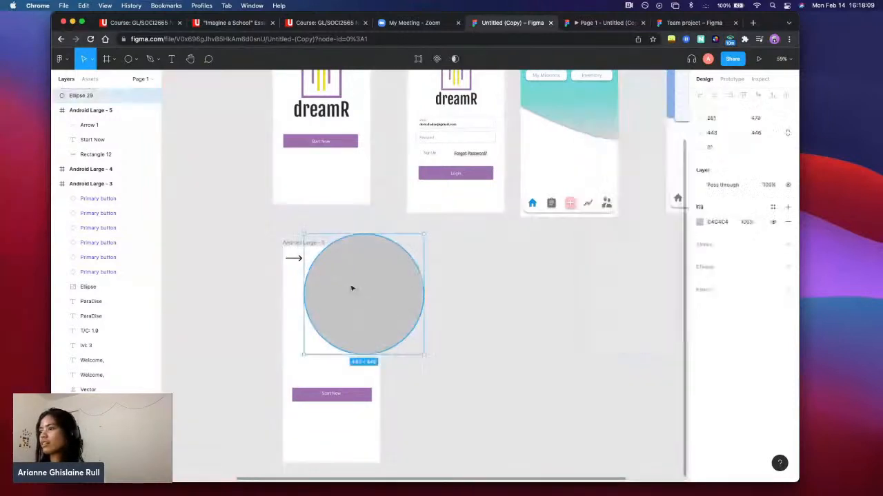
click(700, 222)
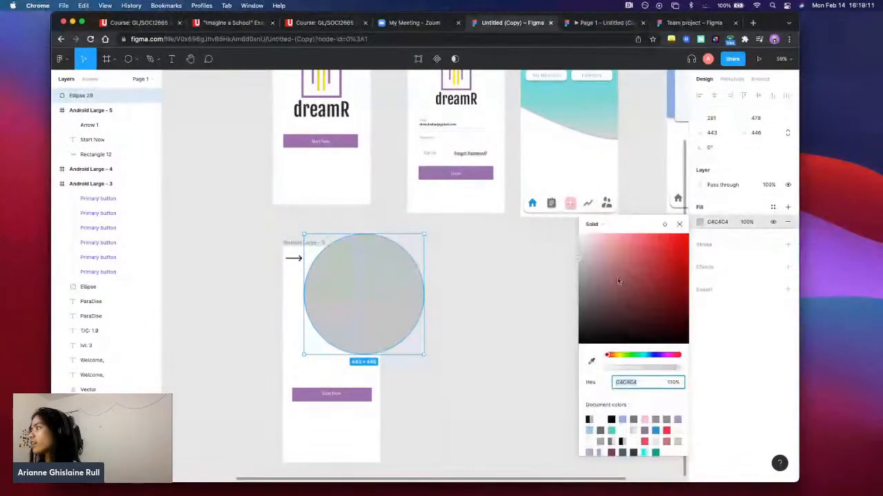
click(639, 250)
key(Escape)
click(746, 247)
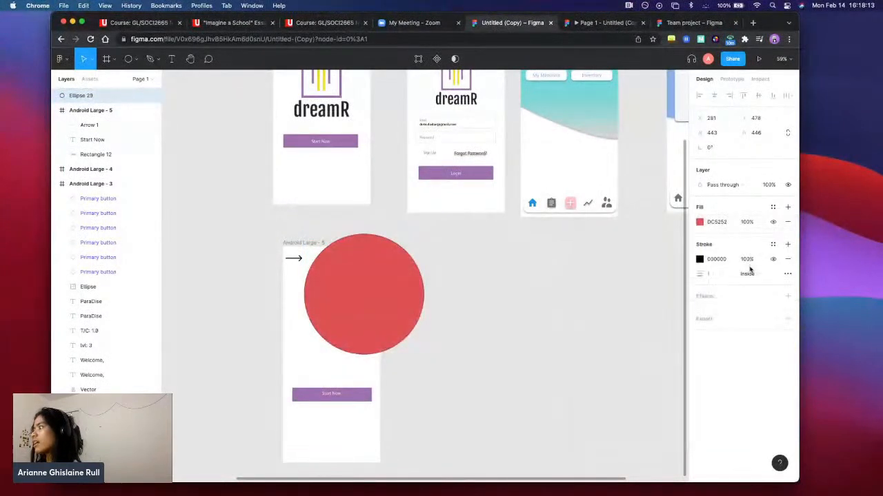
Add an effect to the red ellipse, try background blur, and settle on an inner shadow
click(723, 296)
click(733, 312)
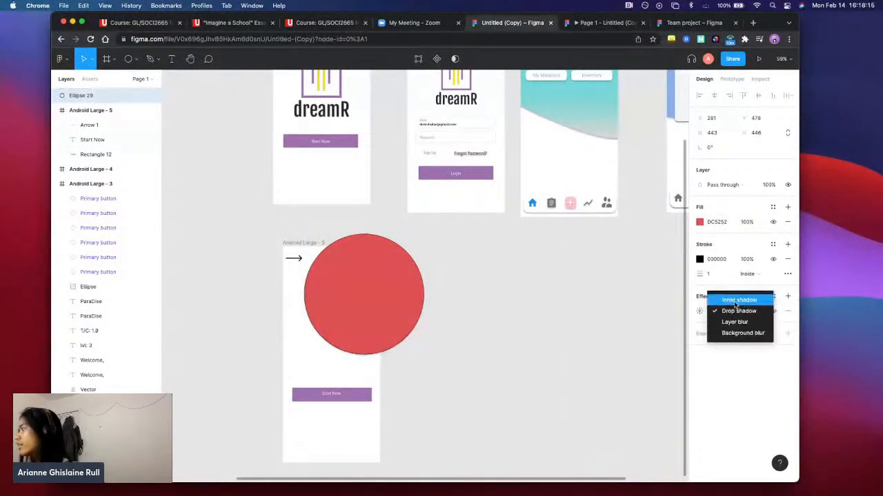
click(738, 300)
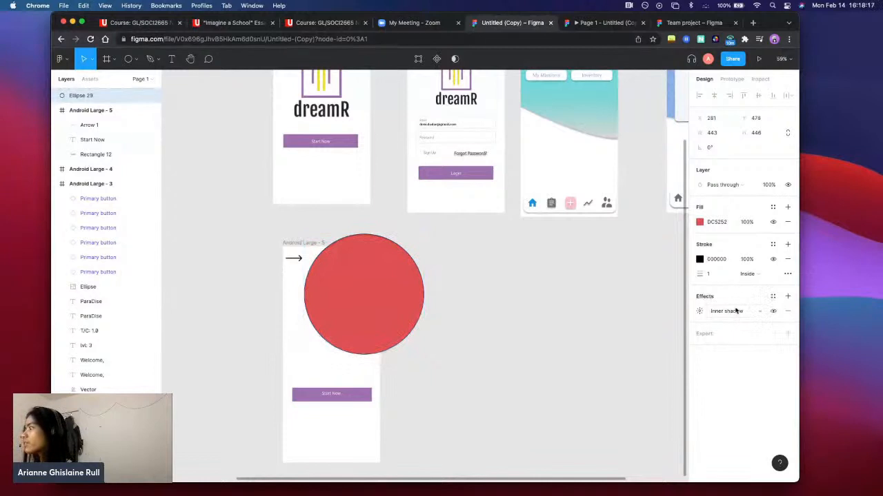
click(737, 311)
click(743, 343)
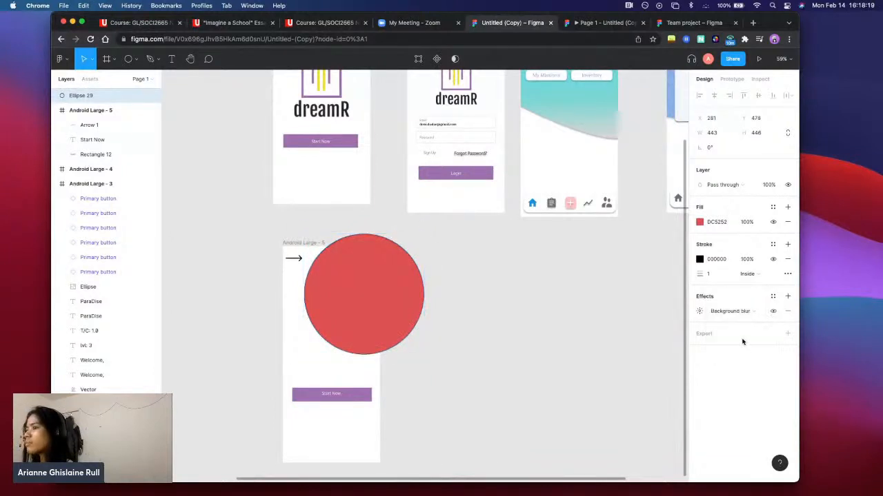
click(741, 313)
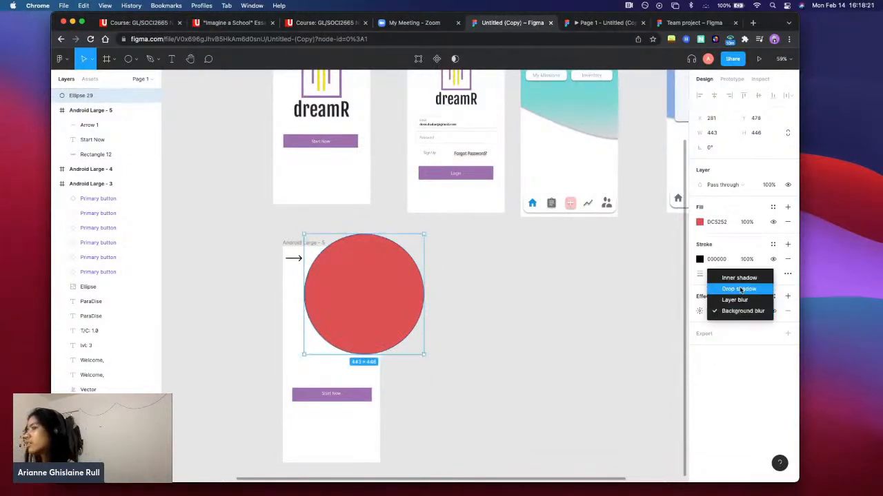
click(739, 278)
Change the ellipse's stroke color to dark red 3D1515
click(707, 259)
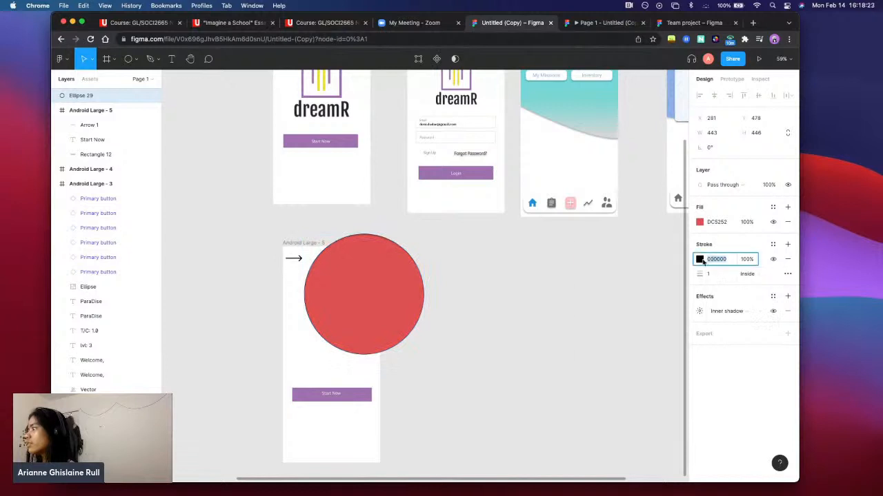
click(700, 259)
drag(642, 293, 627, 334)
click(651, 336)
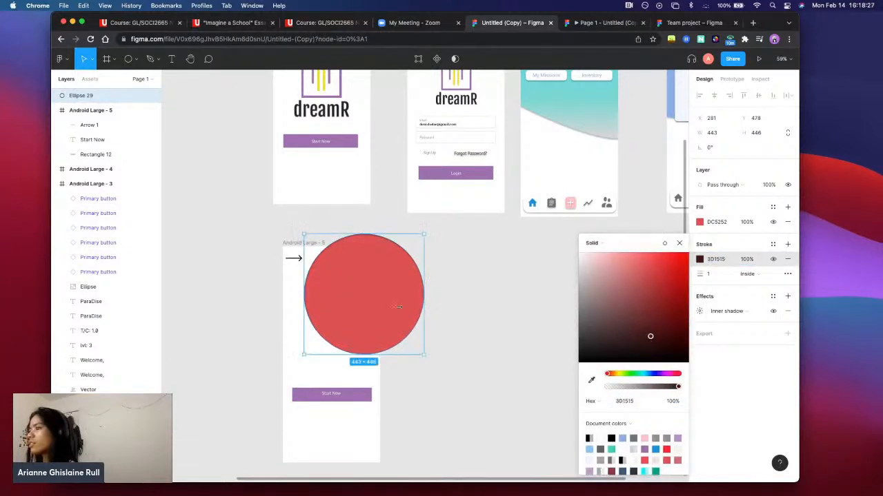
click(488, 285)
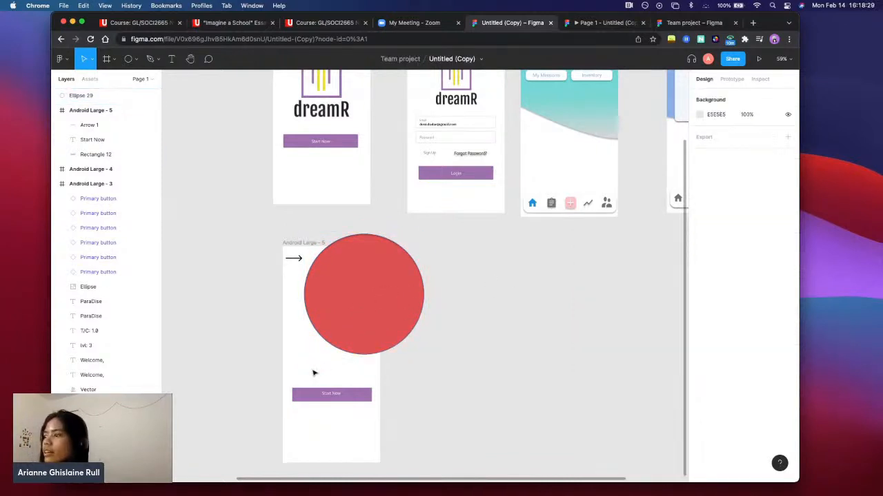
Move the red ellipse slightly down to about X 271, Y 507 and view its available layer blend modes
drag(325, 300, 321, 308)
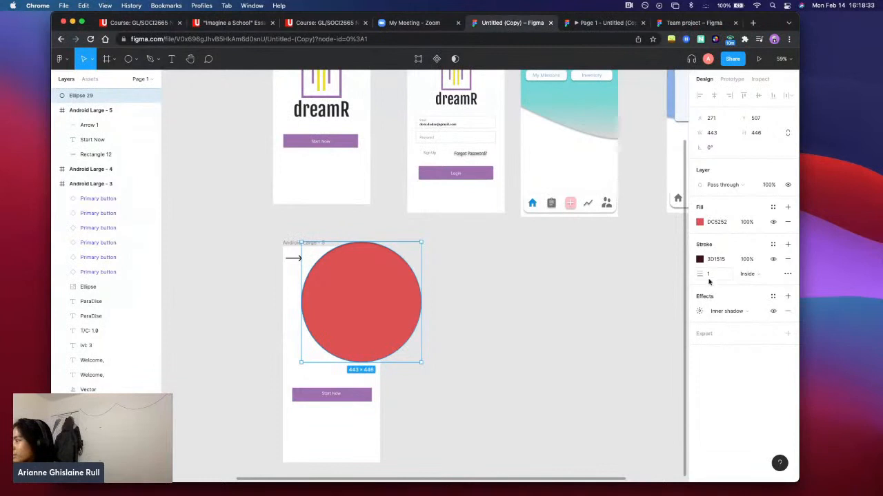
click(735, 186)
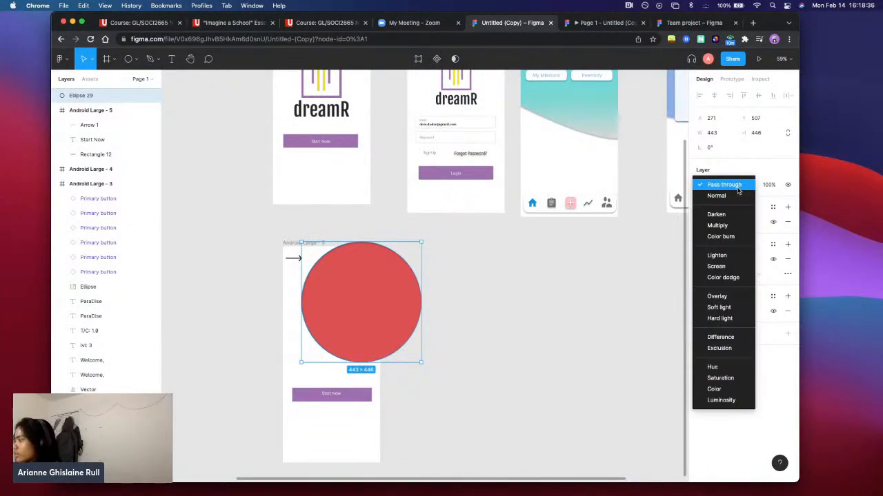
click(585, 112)
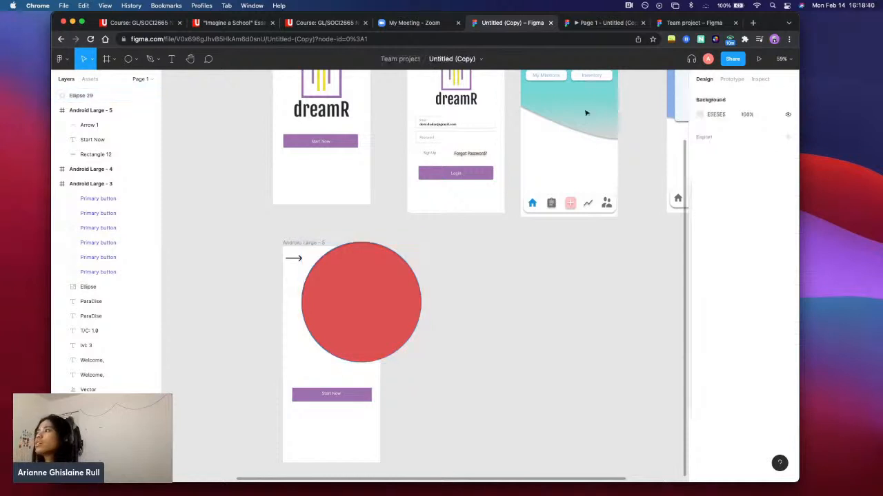
Nest the red ellipse's layer inside the Android Large - 5 frame so that the frame clips it
click(364, 278)
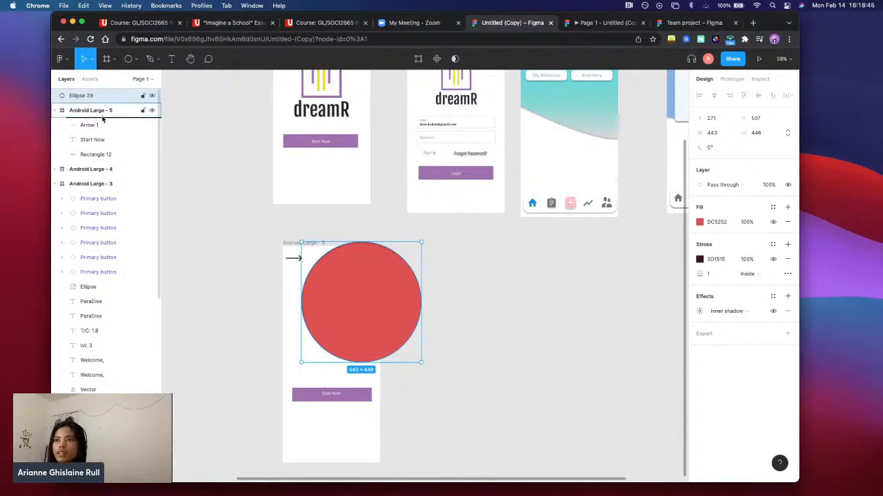
drag(104, 119, 104, 120)
click(483, 336)
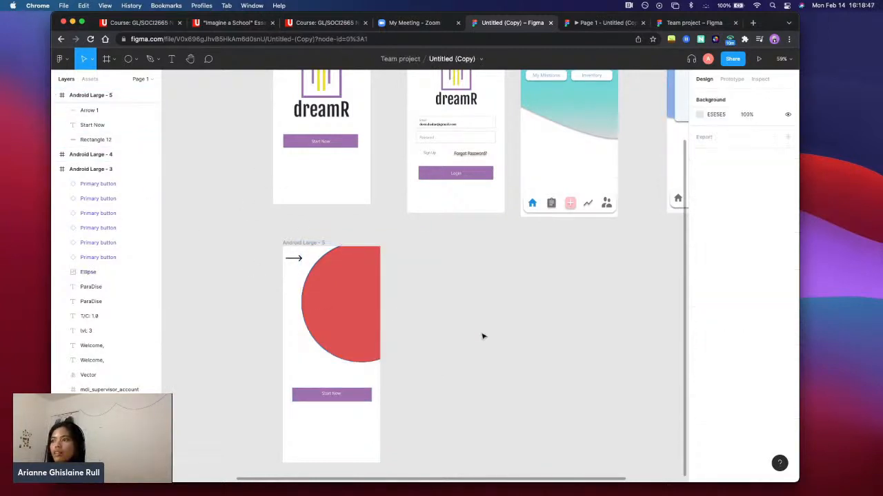
click(365, 296)
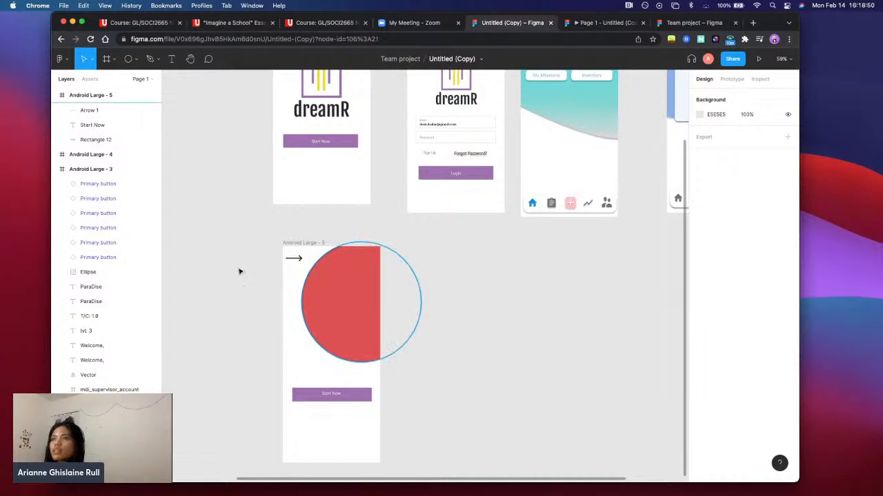
Lock the red ellipse's layer and marquee-select the arrow, Start Now label and purple rectangle across Android Large - 5
click(143, 111)
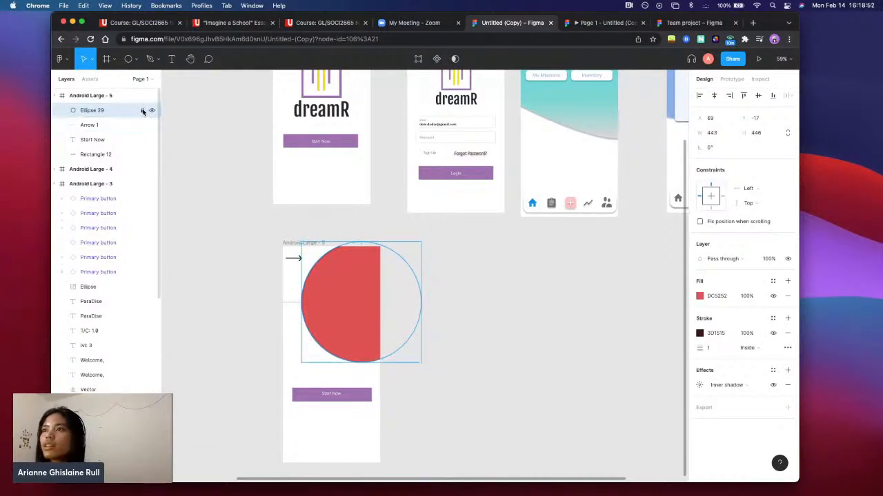
drag(229, 229, 373, 388)
mouse_move(336, 355)
mouse_down()
mouse_move(217, 342)
mouse_move(308, 371)
mouse_move(362, 354)
mouse_move(336, 363)
mouse_move(336, 355)
mouse_up()
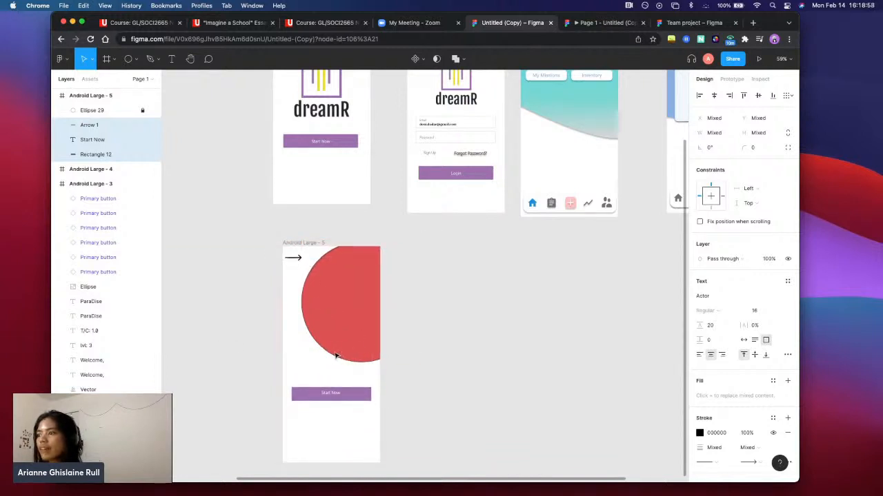
click(452, 362)
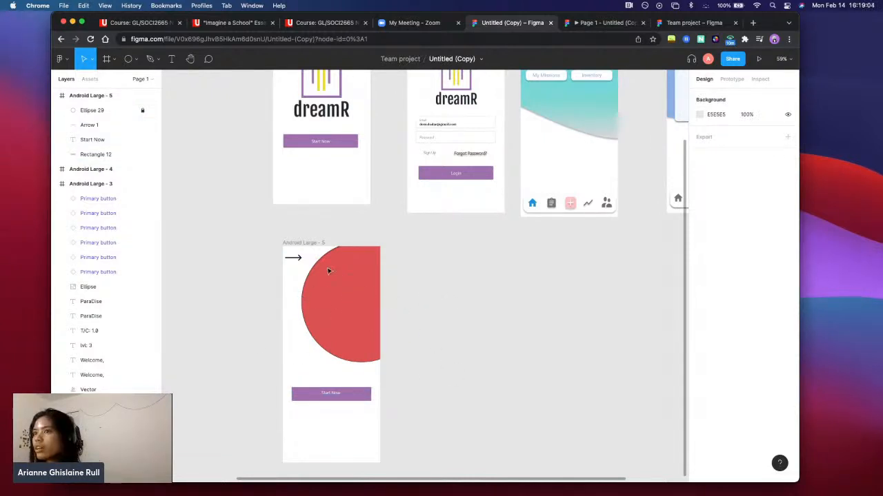
Lock and unlock the arrow's layer, unlock the red ellipse's layer, and select the ellipse
click(143, 124)
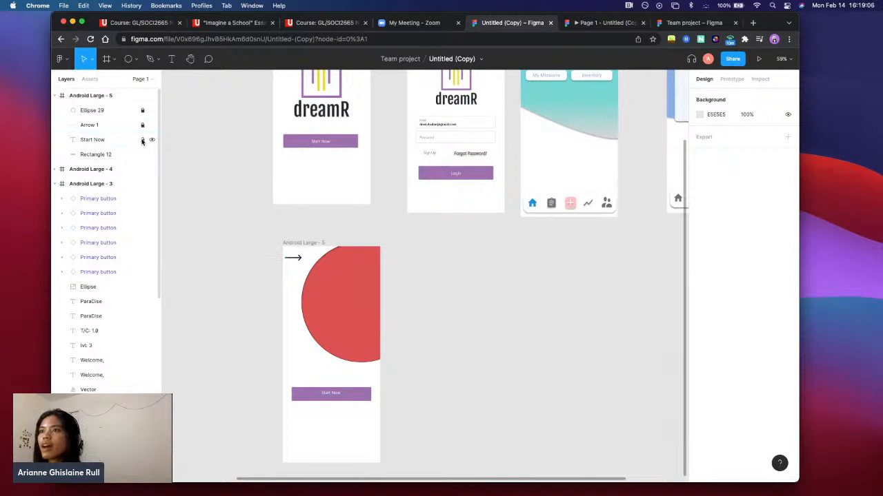
click(143, 125)
click(143, 110)
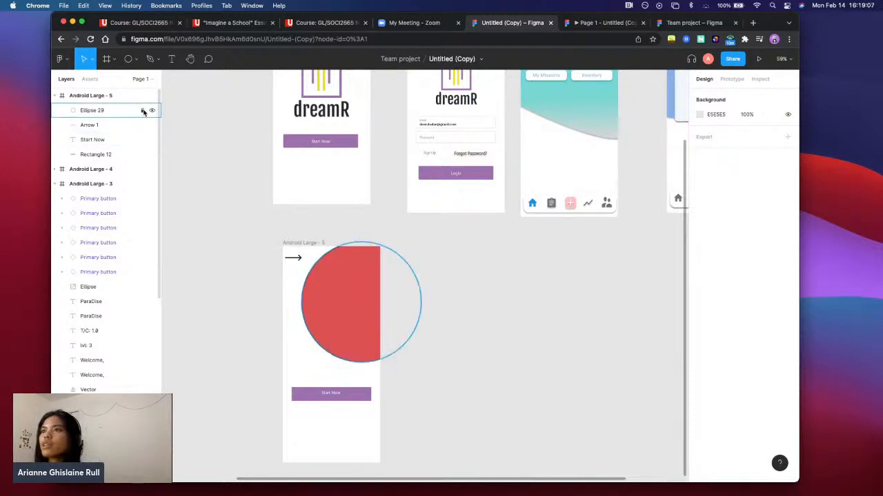
click(373, 310)
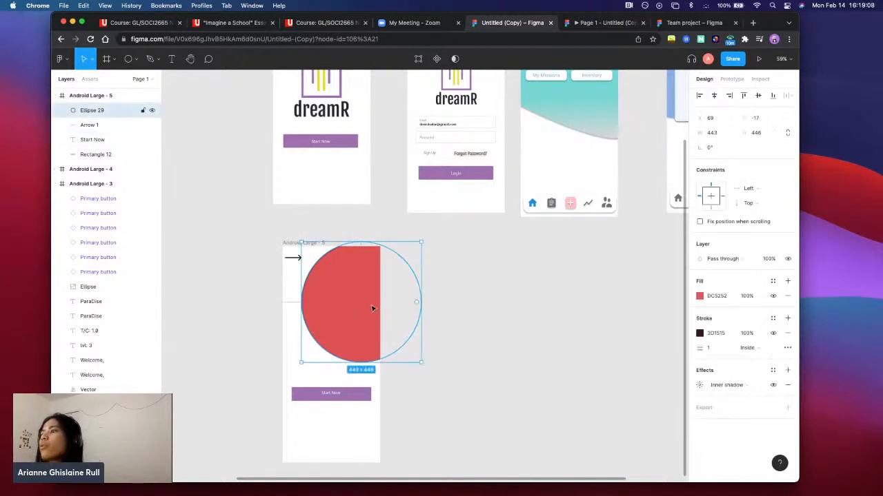
Hide and show the red ellipse's layer several times, leaving it shown
click(152, 110)
click(152, 111)
click(151, 110)
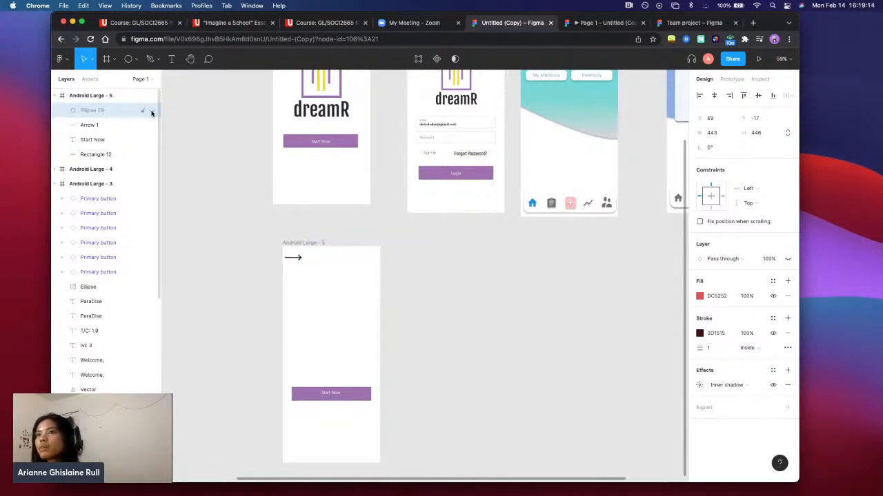
click(151, 110)
click(152, 111)
click(152, 111)
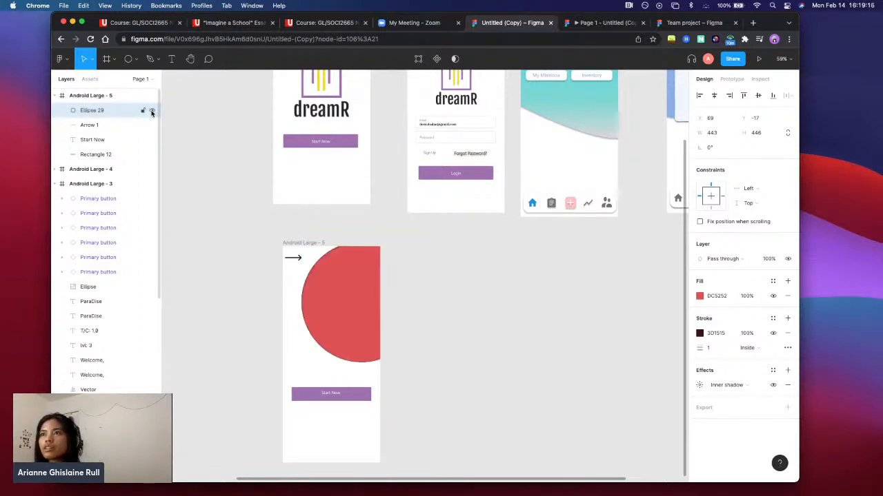
click(152, 111)
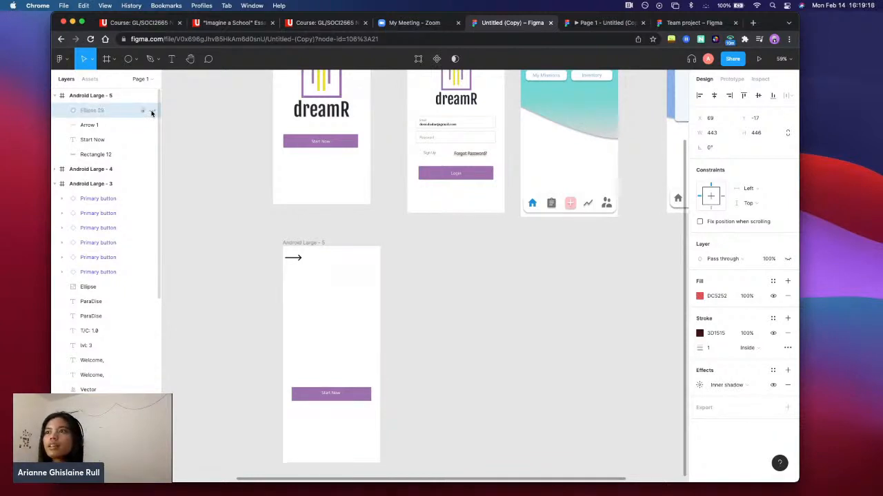
click(207, 131)
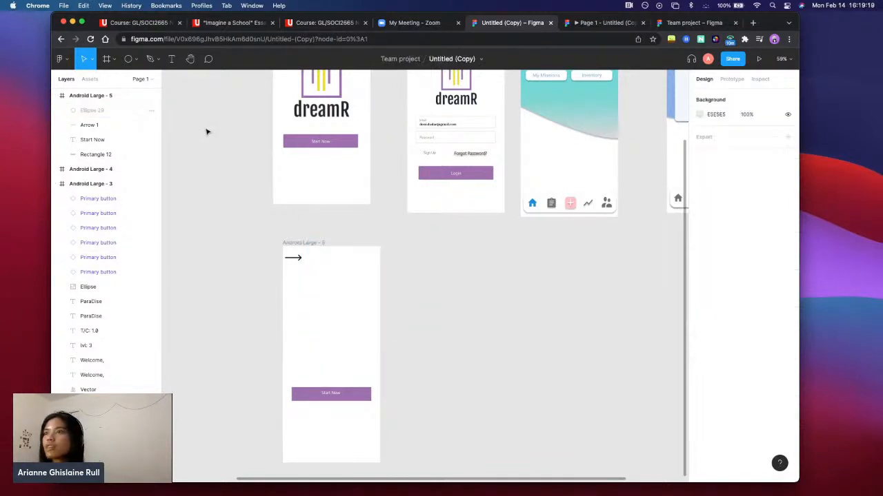
click(152, 111)
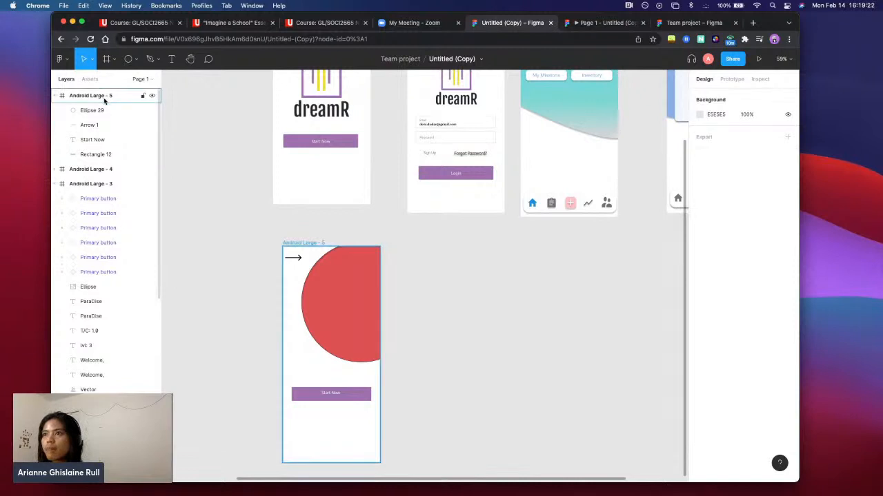
scroll(202, 134, up, 3)
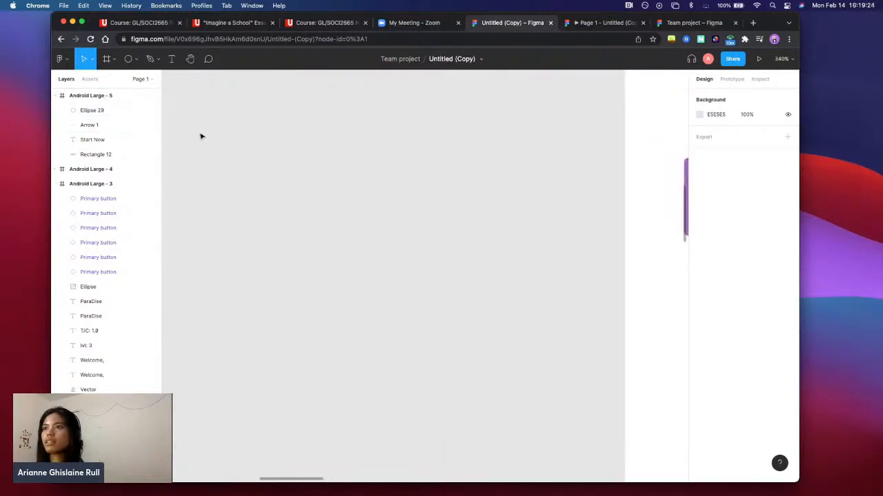
scroll(345, 258, up, 3)
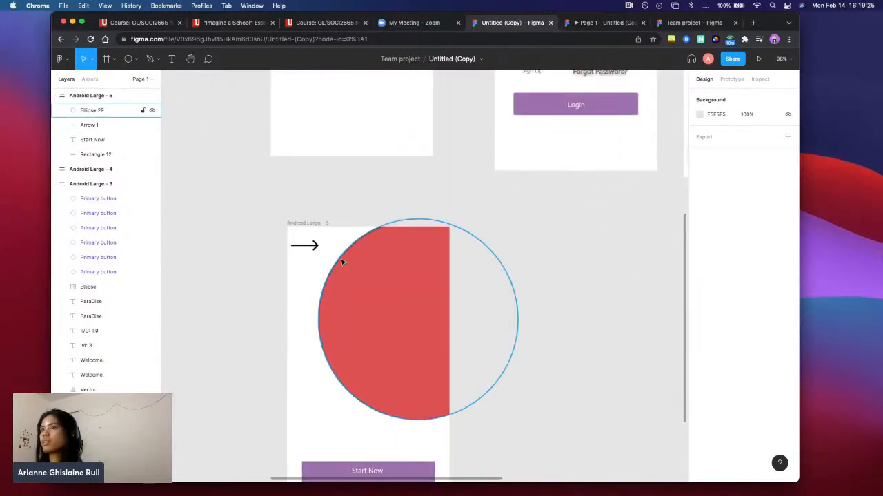
click(151, 110)
click(151, 110)
click(152, 111)
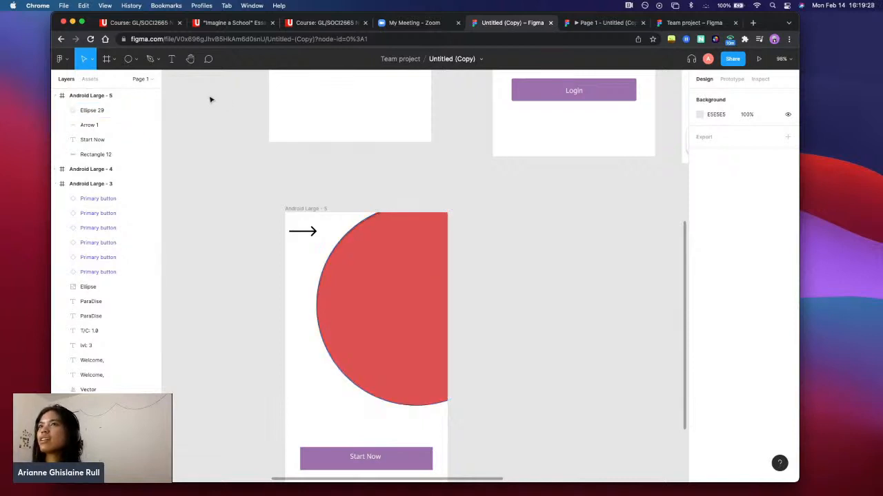
click(151, 111)
click(151, 111)
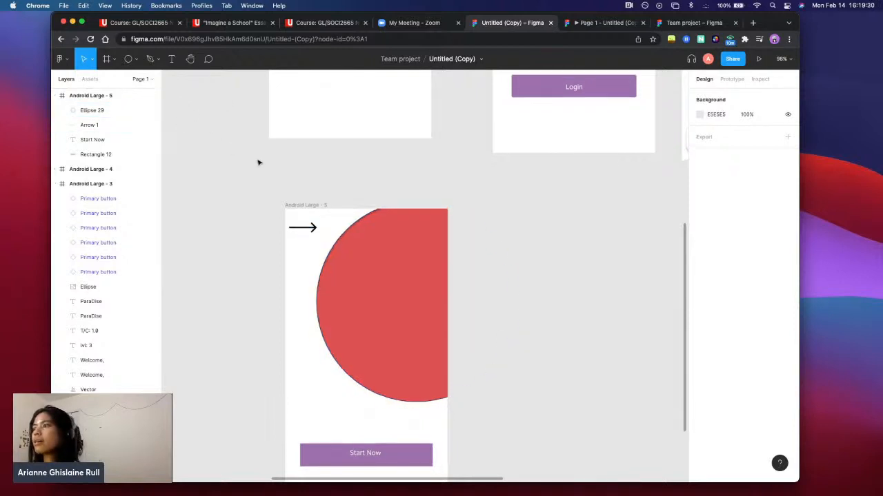
Group the red ellipse with the arrow in Android Large - 5 and move the group slightly to about X 12, Y -22
scroll(258, 163, down, 2)
scroll(410, 189, down, 5)
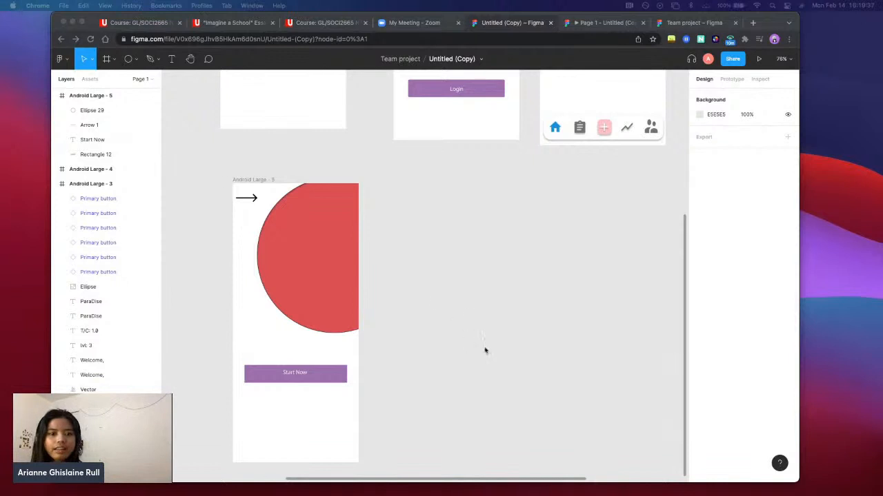
scroll(389, 310, right, 5)
scroll(389, 310, down, 3)
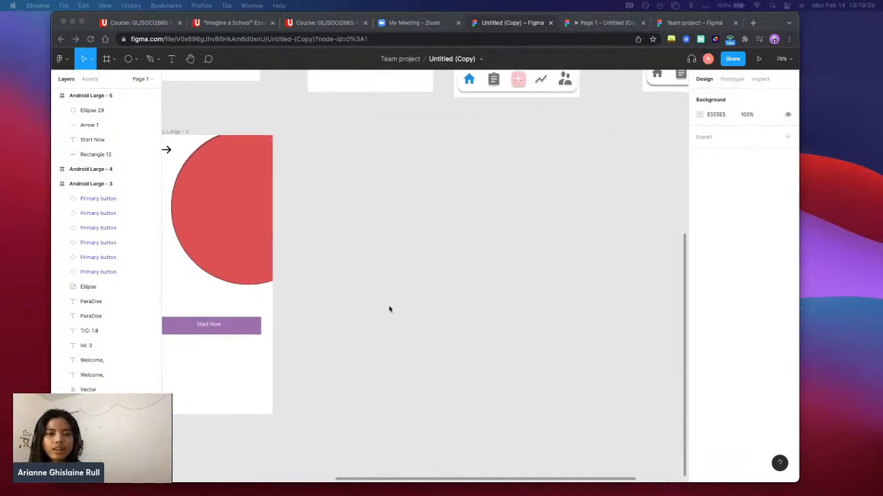
scroll(389, 308, left, 4)
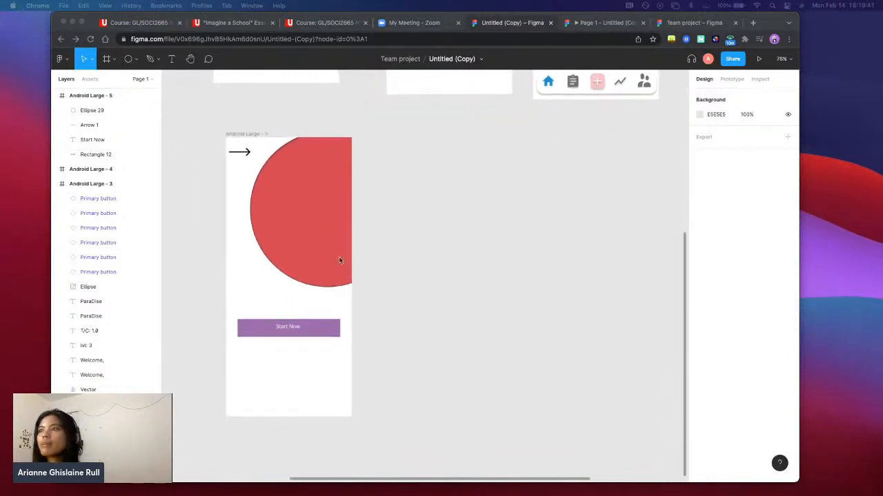
drag(376, 304, 239, 131)
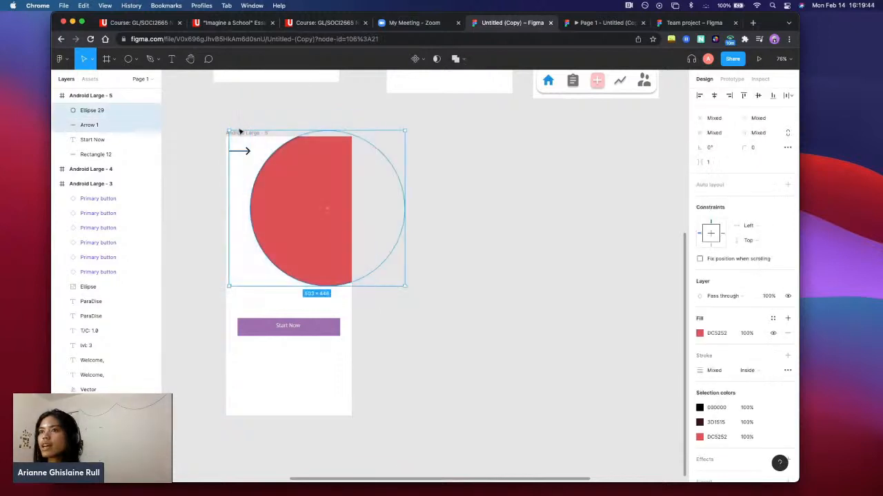
right_click(316, 190)
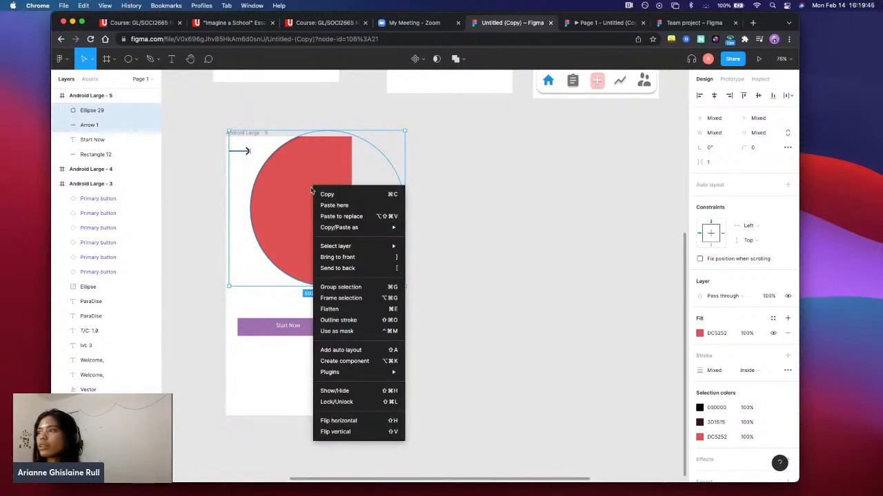
click(354, 293)
drag(285, 197, 312, 206)
Ungroup the ellipse and arrow, and try selecting the Start Now label together with its purple rectangle
right_click(312, 205)
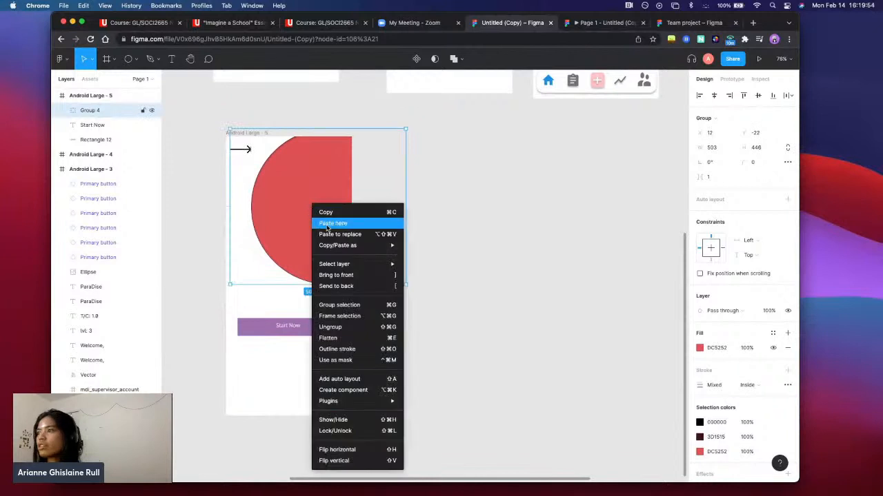
click(353, 329)
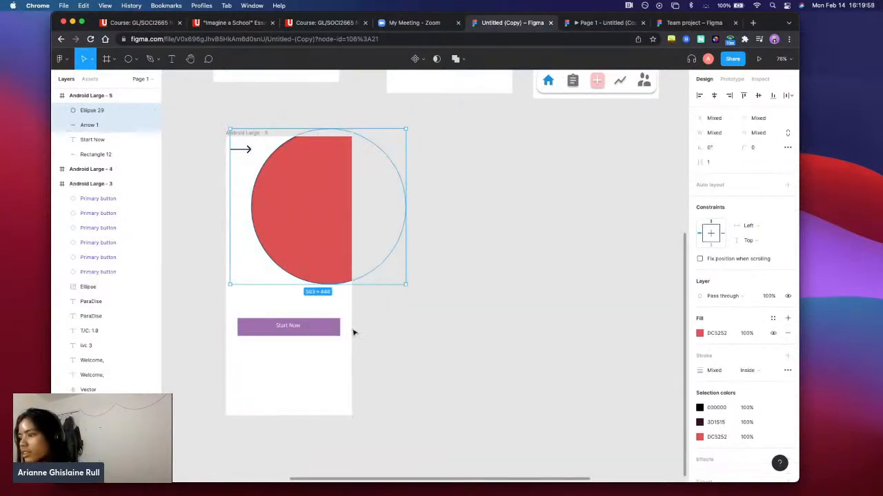
click(311, 354)
click(297, 328)
drag(290, 315, 290, 315)
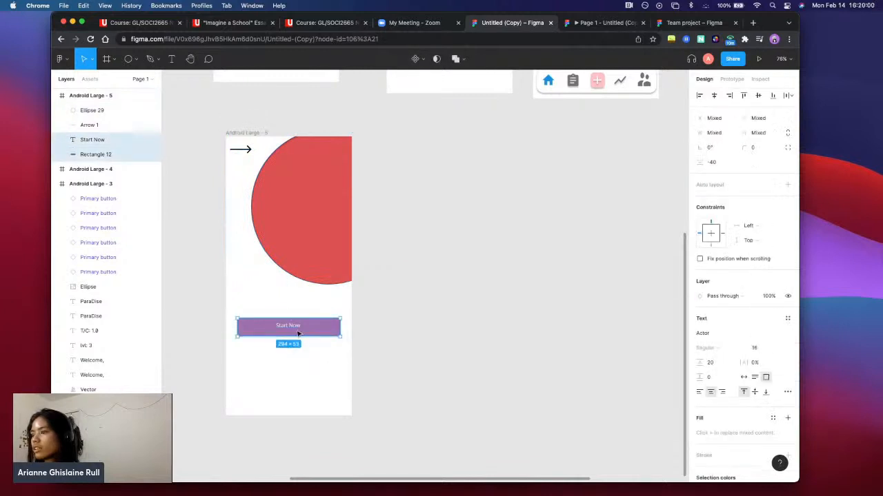
click(378, 305)
Move the original dreamR start screen's Start Now button slightly to about X 39, Y 538
scroll(385, 303, up, 3)
scroll(385, 305, up, 5)
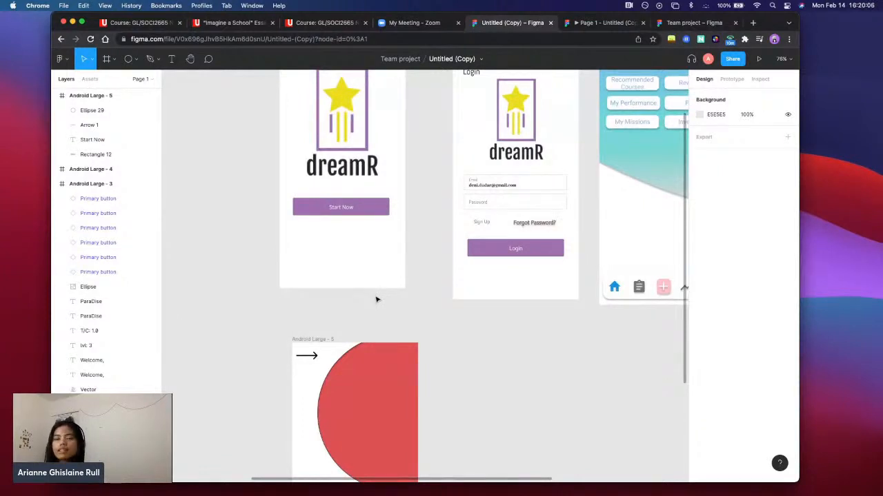
click(363, 207)
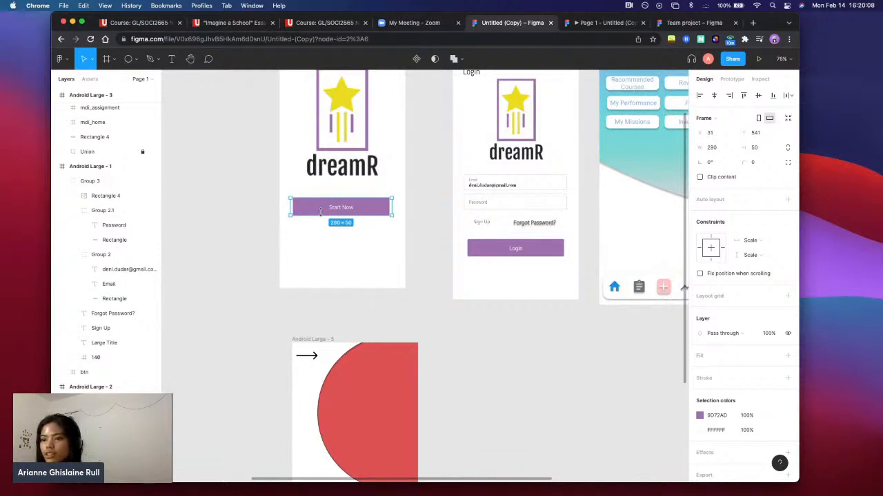
scroll(110, 269, up, 1)
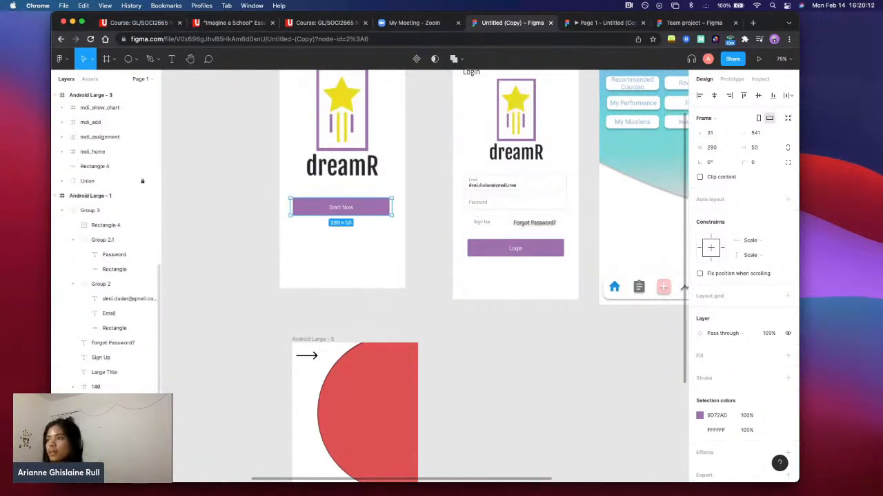
click(362, 249)
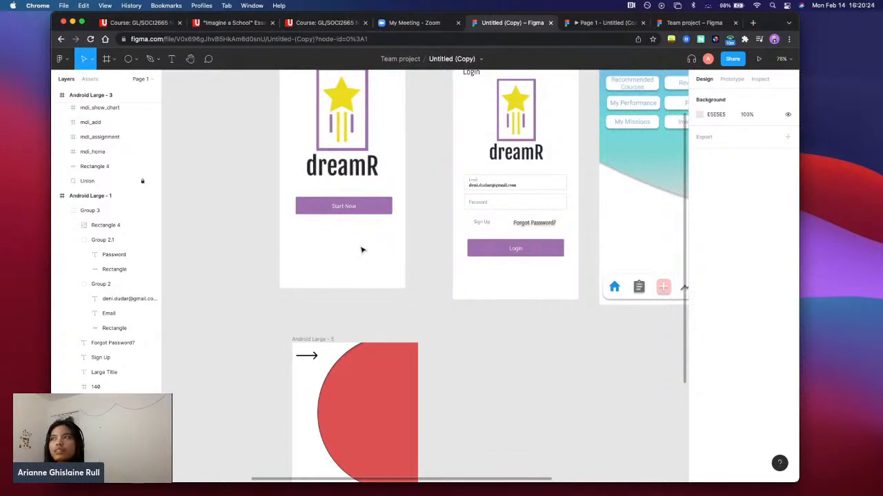
Try reducing the original Start Now button's height to about 33, undo the resize, and reselect the button
drag(361, 250, 371, 201)
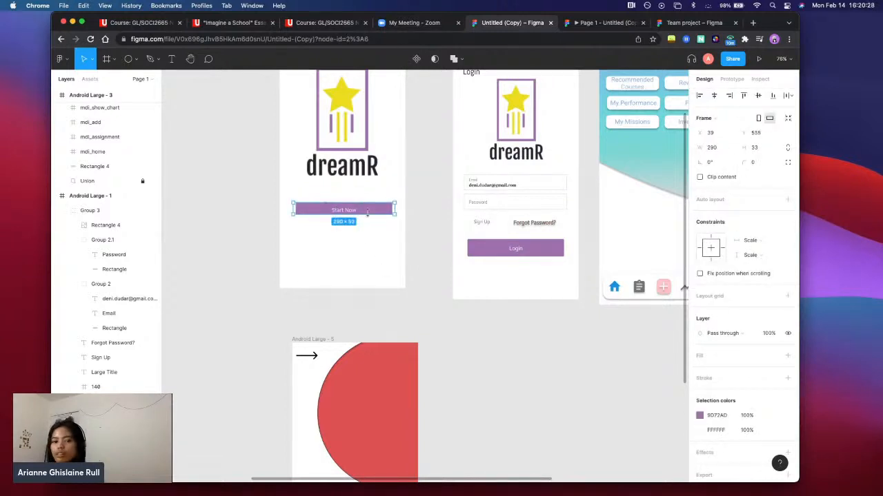
key(super+z)
drag(376, 238, 333, 196)
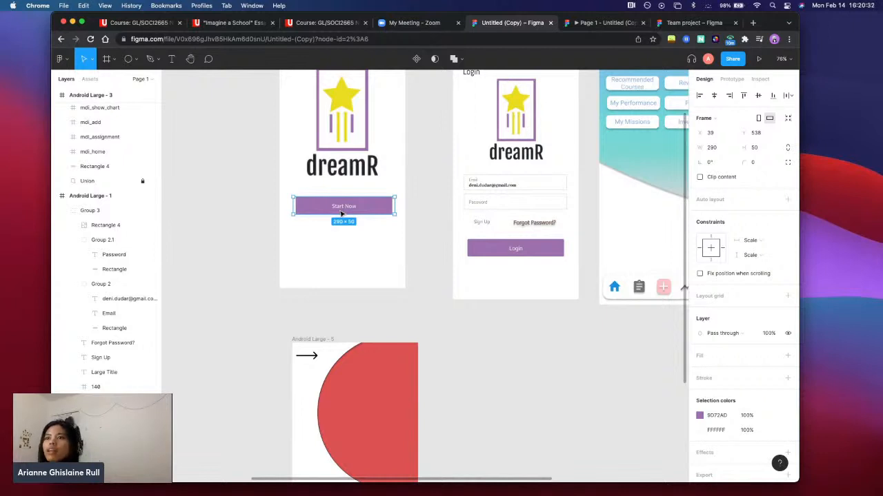
Expand the locked Union layer in Android Large - 3 and inspect its Vector shape
scroll(357, 232, up, 2)
click(80, 181)
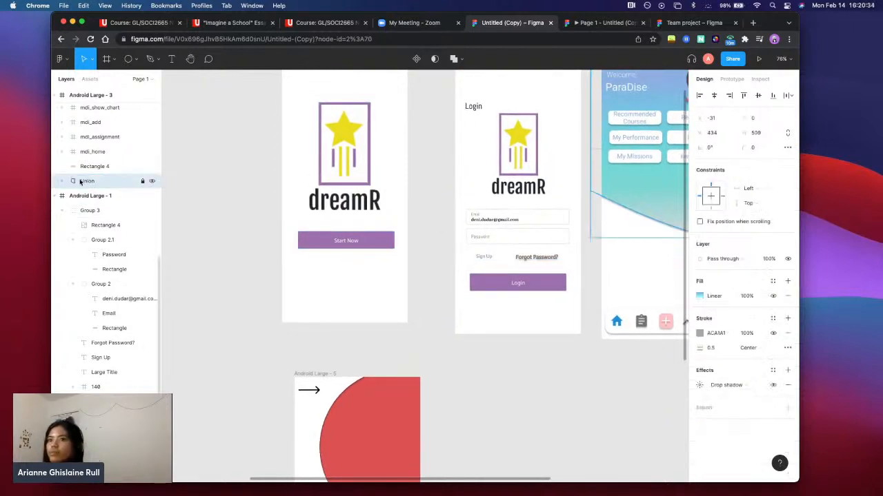
click(60, 182)
click(105, 210)
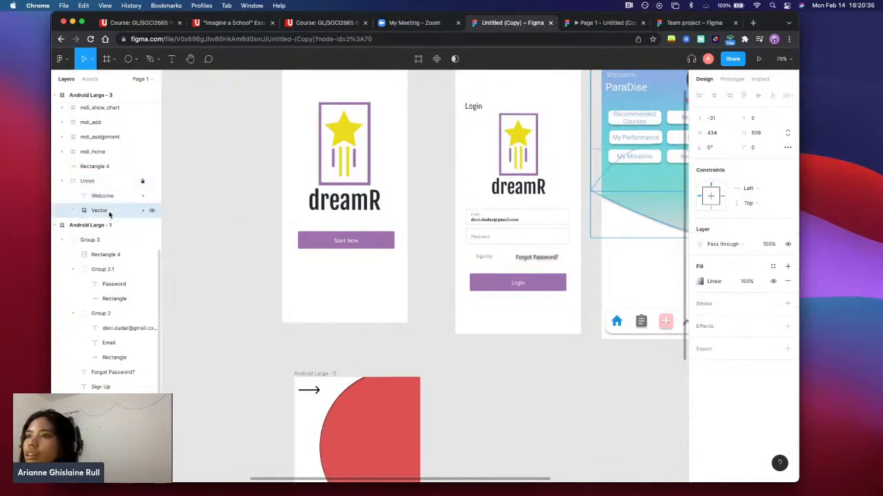
scroll(483, 310, right, 5)
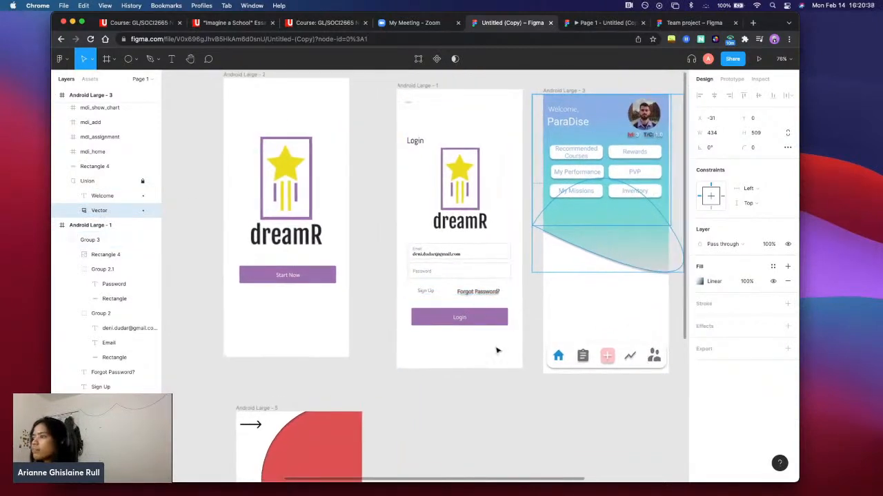
click(525, 370)
scroll(525, 370, right, 2)
drag(601, 342, 453, 302)
click(520, 389)
drag(362, 353, 446, 253)
click(426, 374)
scroll(424, 370, down, 8)
scroll(425, 370, left, 3)
scroll(426, 362, up, 3)
scroll(427, 363, left, 1)
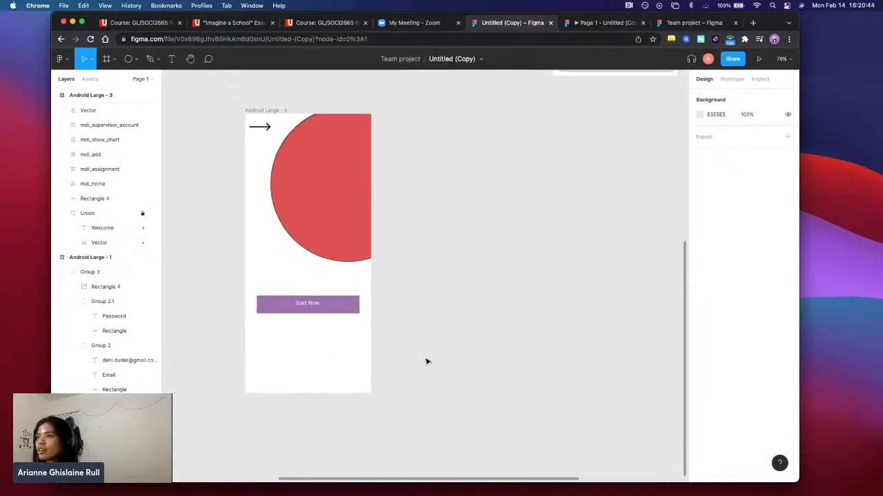
scroll(503, 325, up, 4)
scroll(503, 326, left, 1)
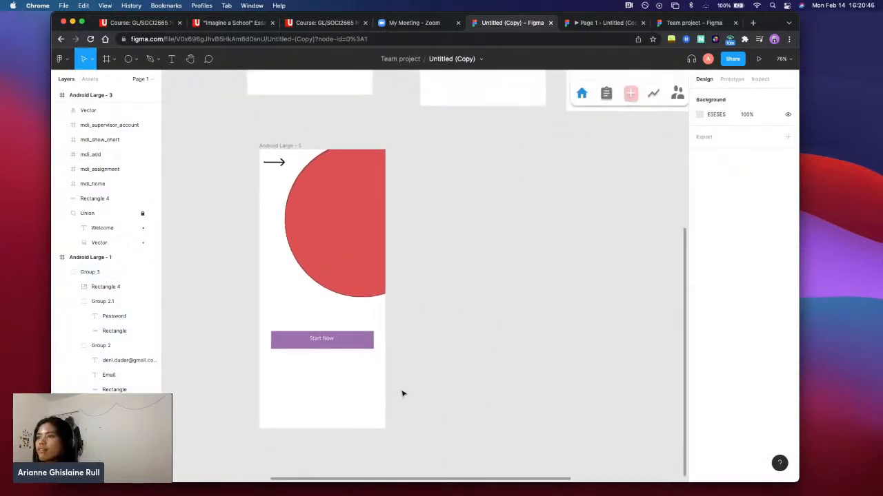
scroll(463, 222, up, 10)
scroll(463, 223, right, 5)
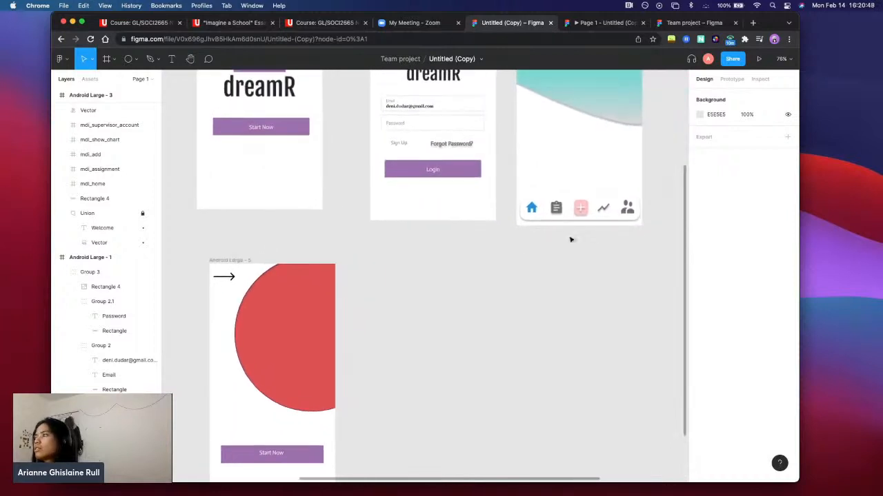
Examine the home and clipboard icons in the navigation bar of the Welcome screen, Android Large - 3
drag(656, 228, 519, 191)
click(540, 272)
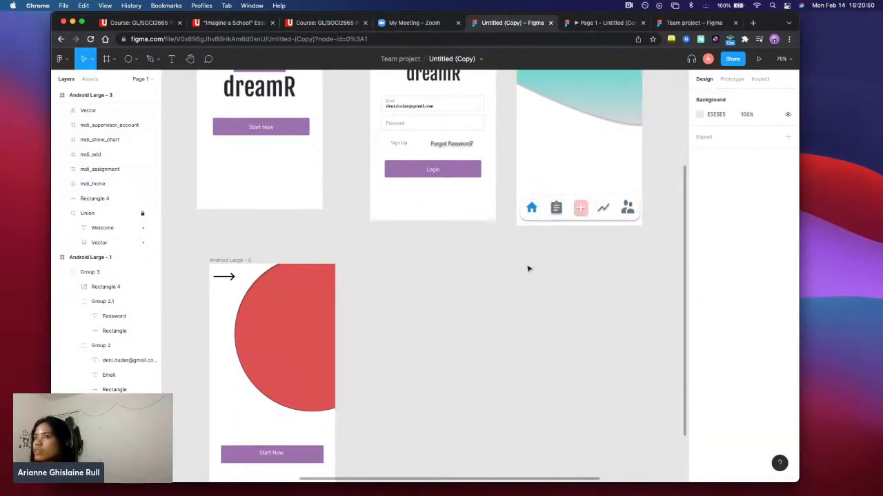
scroll(448, 251, down, 5)
scroll(445, 255, up, 1)
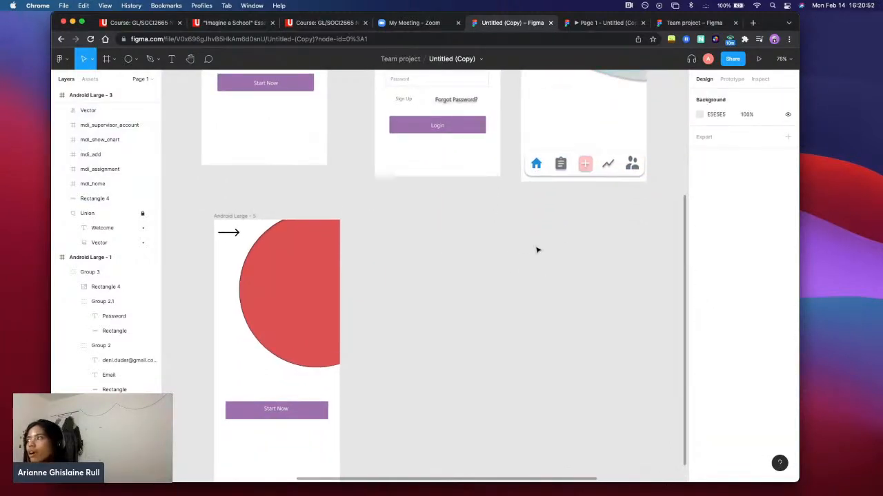
scroll(566, 251, up, 11)
scroll(566, 251, right, 5)
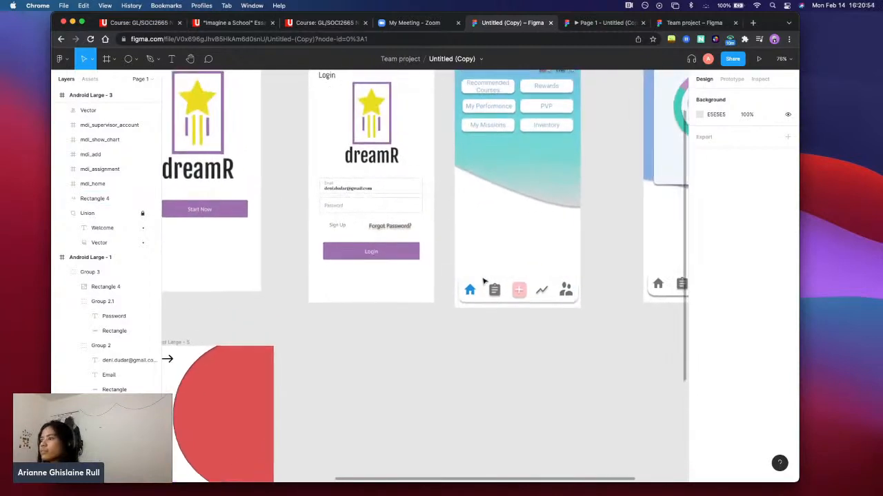
click(497, 291)
click(470, 289)
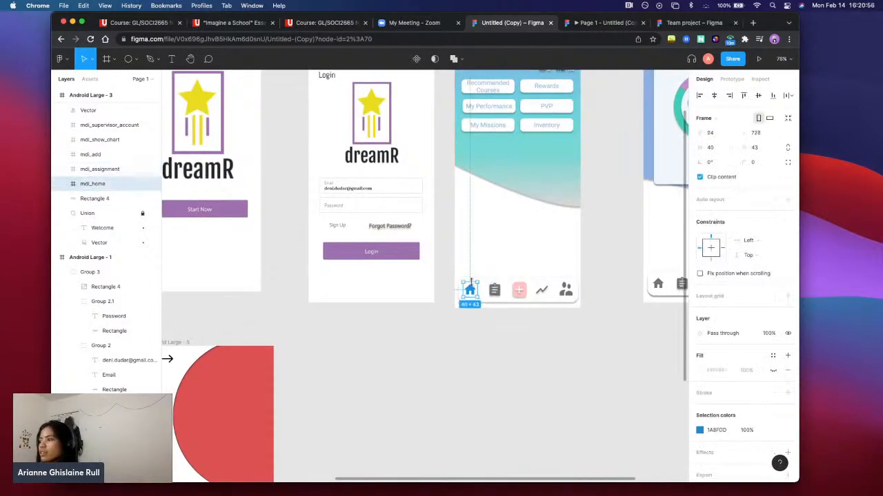
click(338, 308)
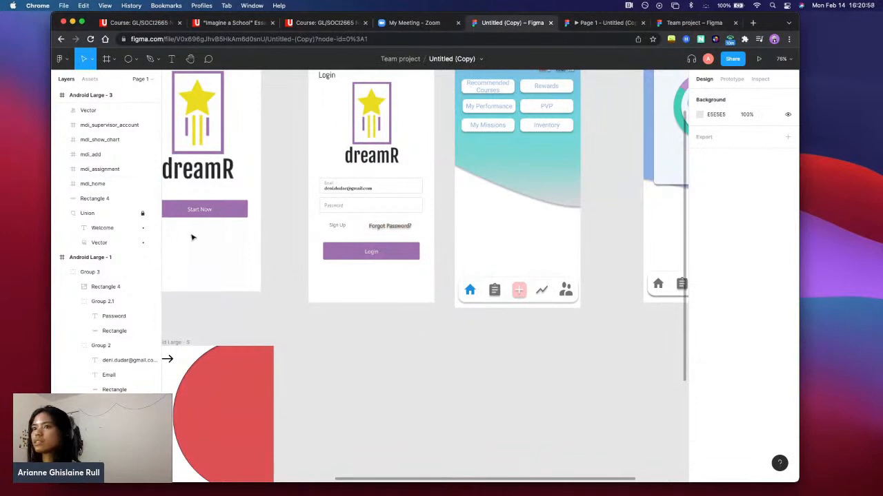
Add a blank 360 × 800 frame from the Android Large preset in the empty canvas area below the login and Welcome screens
click(113, 59)
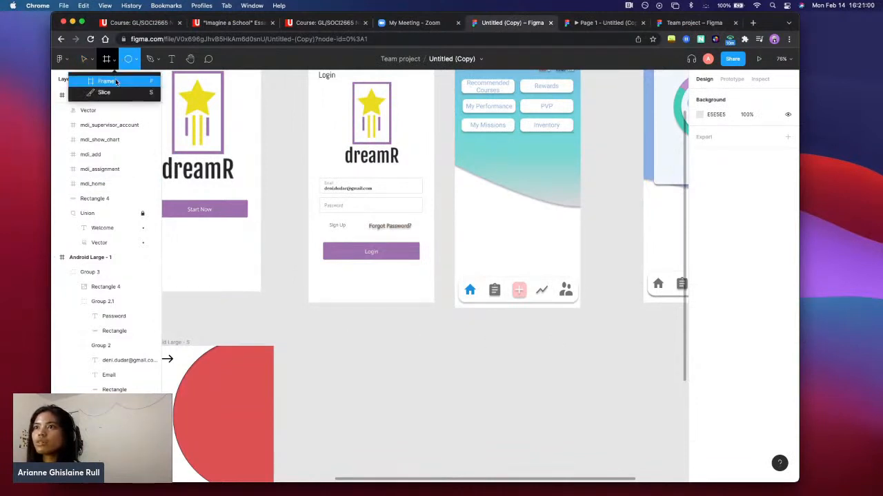
click(118, 77)
scroll(386, 311, down, 5)
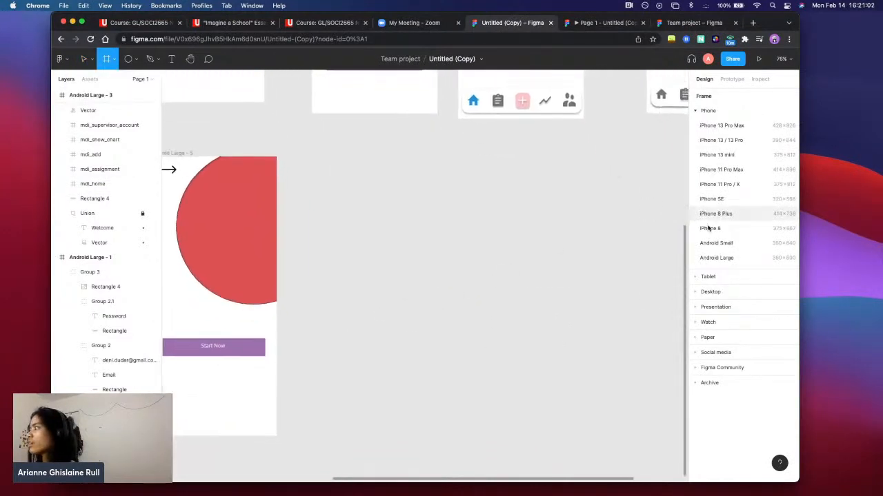
click(724, 257)
scroll(552, 246, up, 3)
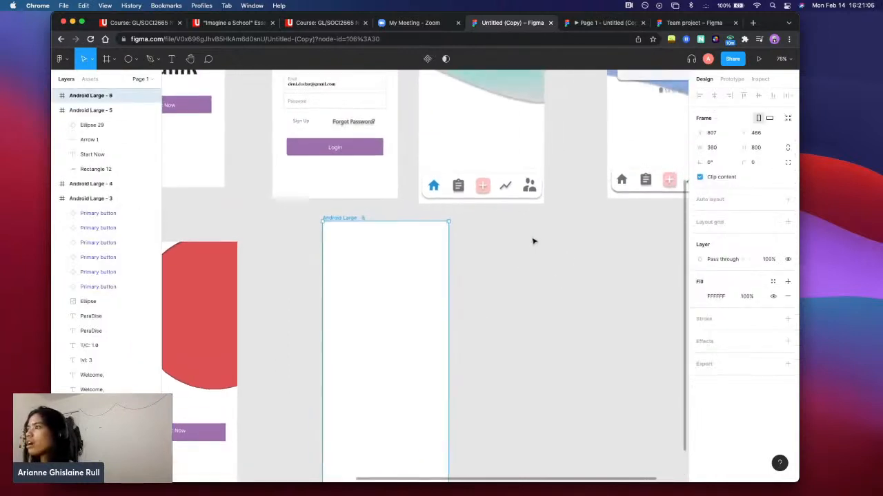
click(562, 249)
Copy and paste the Welcome screen's whole bottom navigation bar, including its five icons and background rectangle
scroll(562, 249, up, 4)
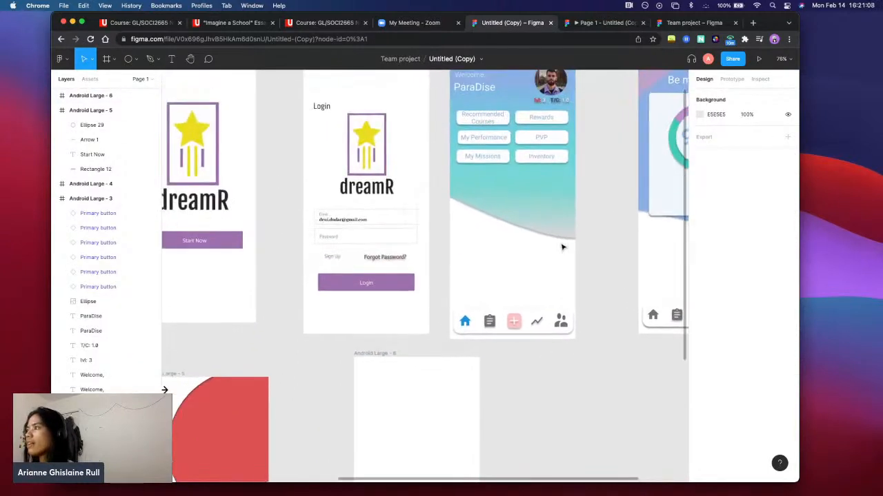
scroll(562, 248, down, 3)
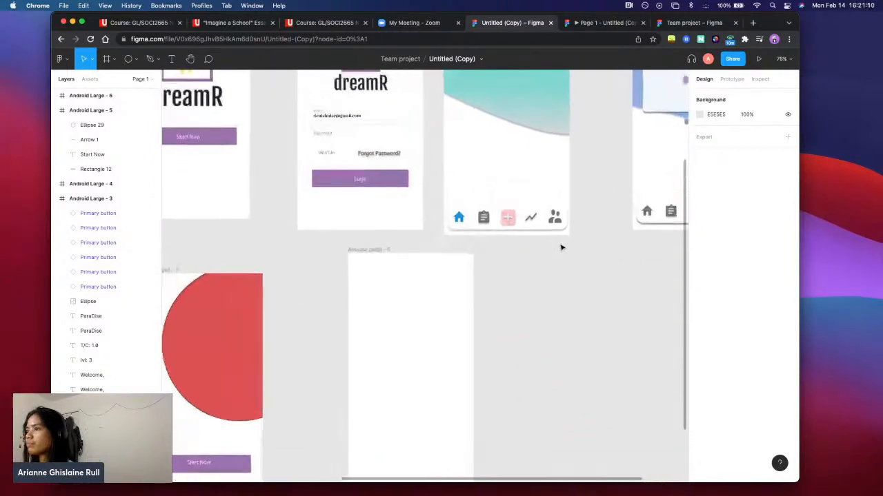
scroll(562, 247, right, 2)
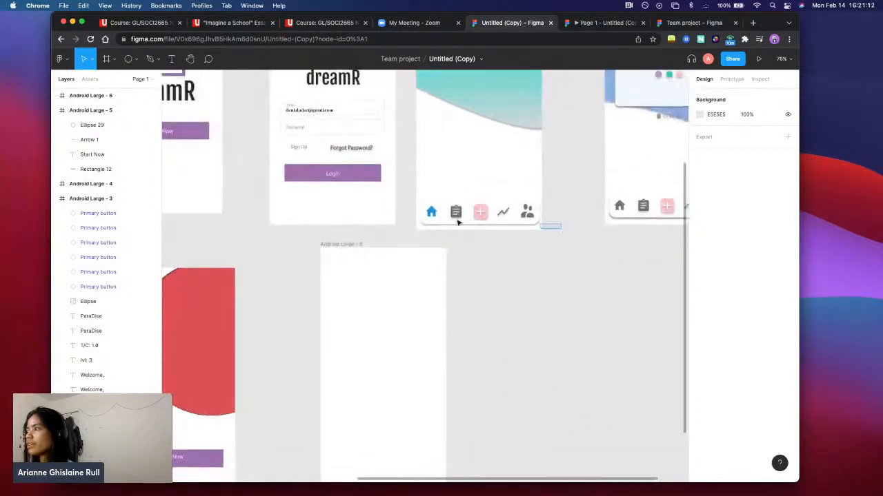
click(412, 211)
drag(411, 212, 412, 211)
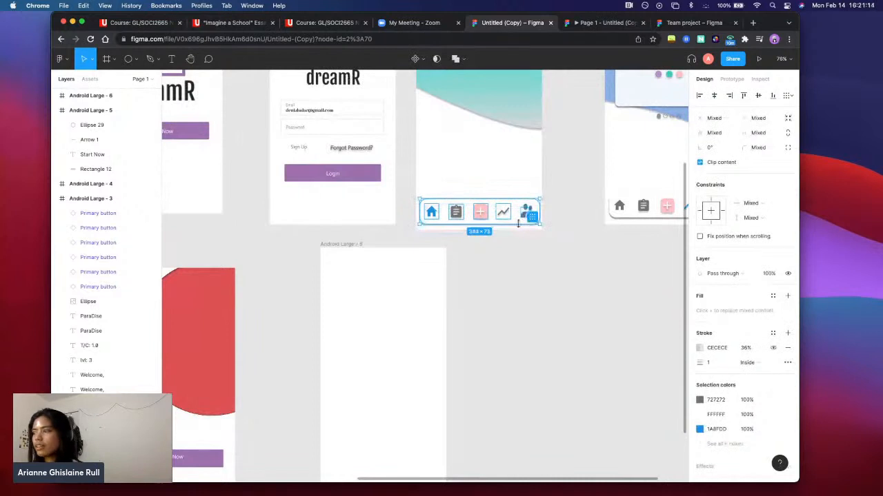
scroll(510, 296, down, 4)
key(super+v)
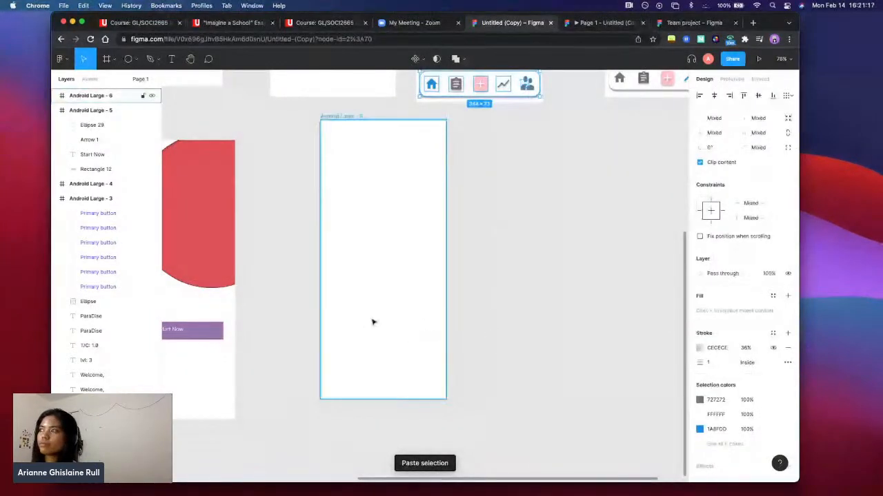
scroll(372, 321, up, 6)
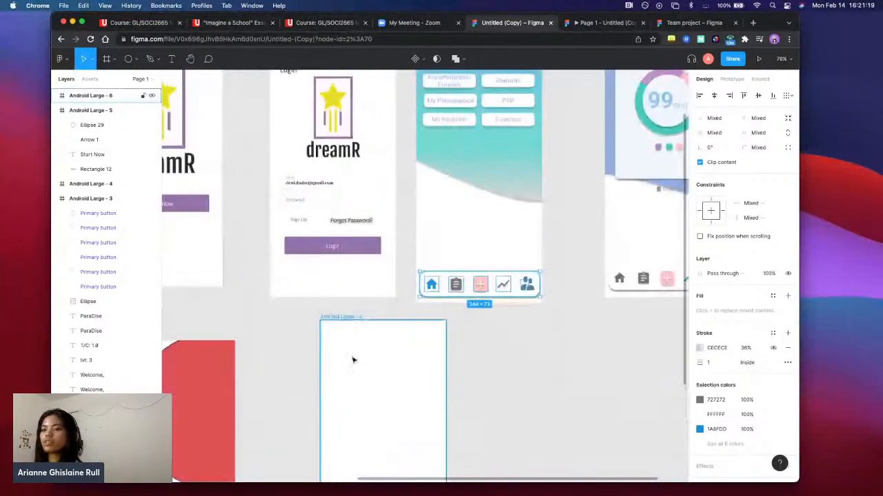
scroll(352, 359, down, 2)
scroll(109, 376, down, 3)
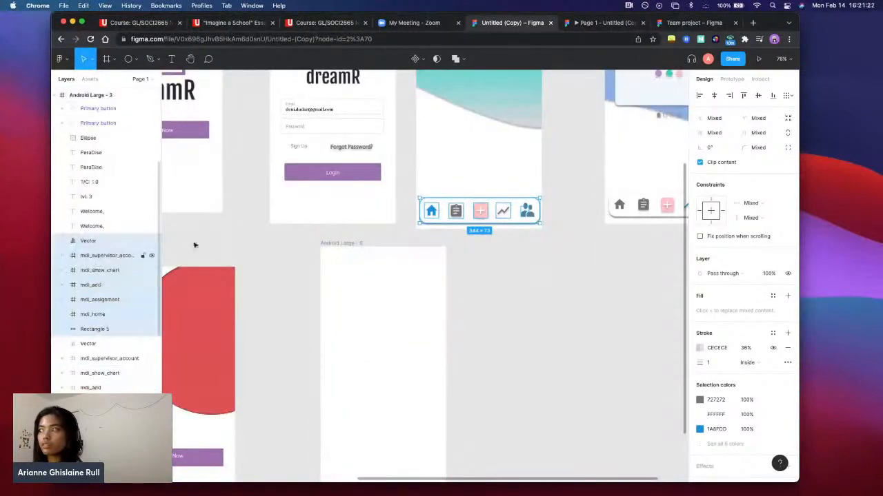
Move the pasted navigation bar into the blank Android Large frame and place it along the frame's bottom edge
drag(479, 217, 385, 461)
scroll(487, 380, down, 2)
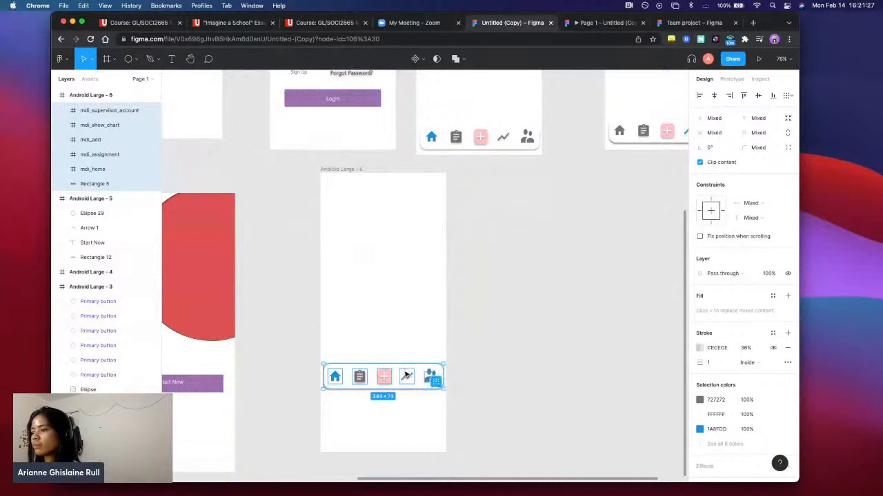
drag(407, 375, 407, 433)
click(473, 329)
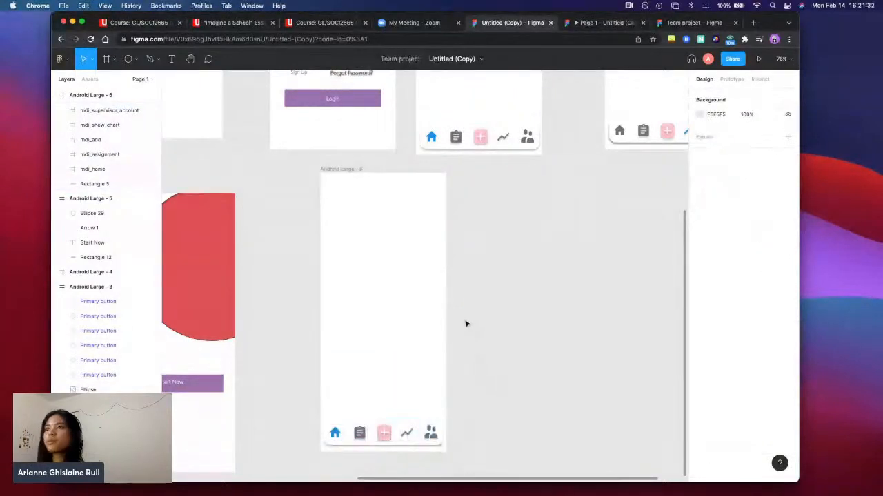
scroll(464, 325, up, 2)
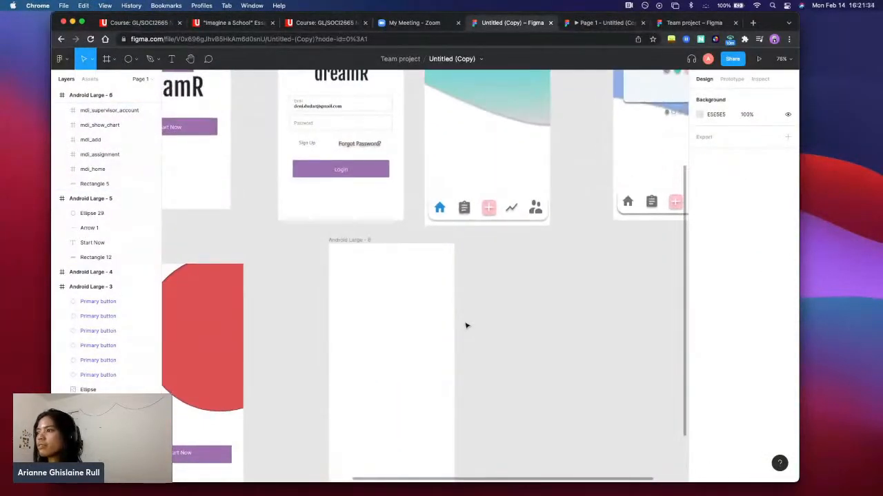
scroll(464, 325, down, 3)
scroll(465, 326, left, 2)
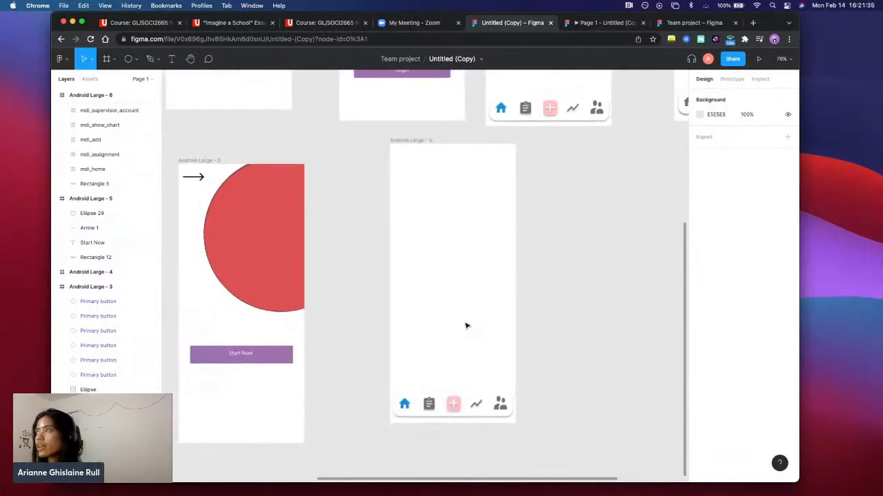
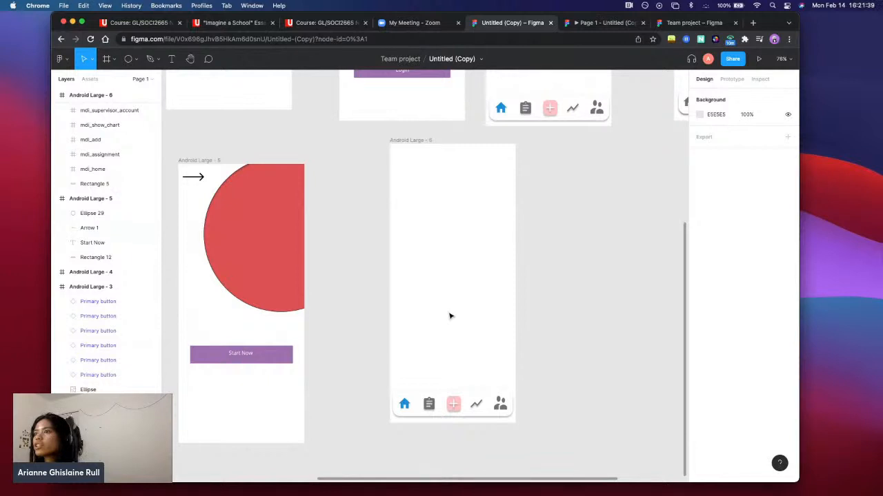
Select the pasted navigation bar in Android Large - 6 and nudge its people icon slightly
scroll(539, 251, down, 1)
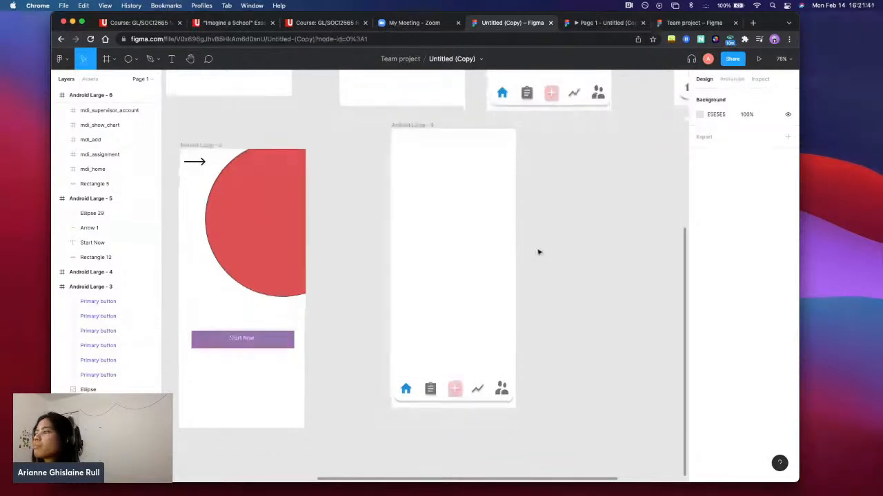
scroll(538, 251, left, 2)
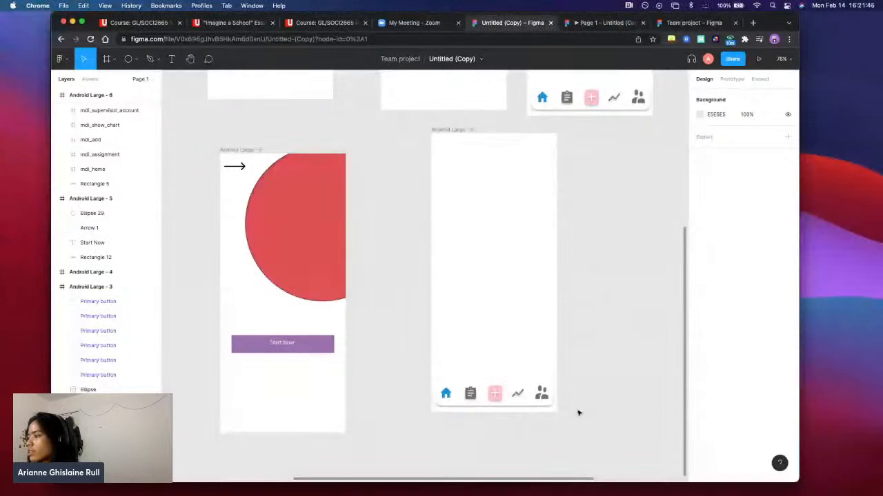
drag(578, 413, 416, 379)
drag(529, 403, 529, 405)
click(524, 421)
scroll(518, 414, down, 1)
scroll(519, 413, down, 2)
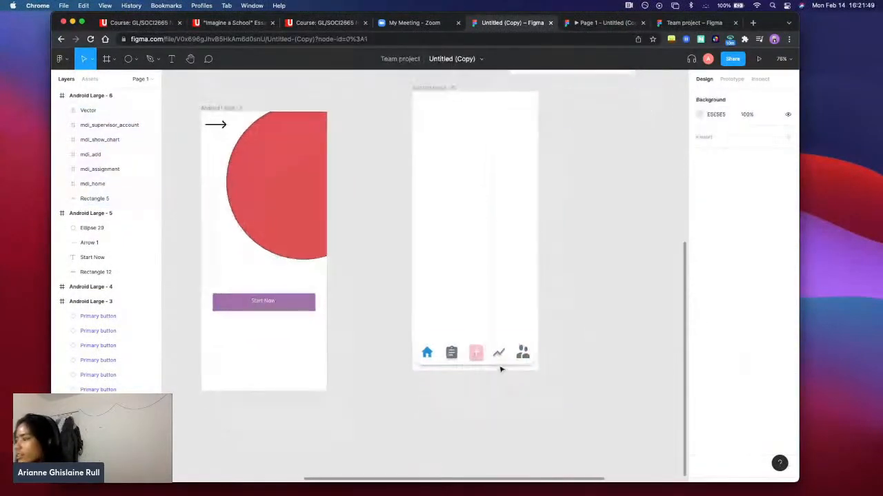
Inspect the layers inside the navigation bar's plus icon, mdi_add, and select across the whole bar in Android Large - 6
click(476, 353)
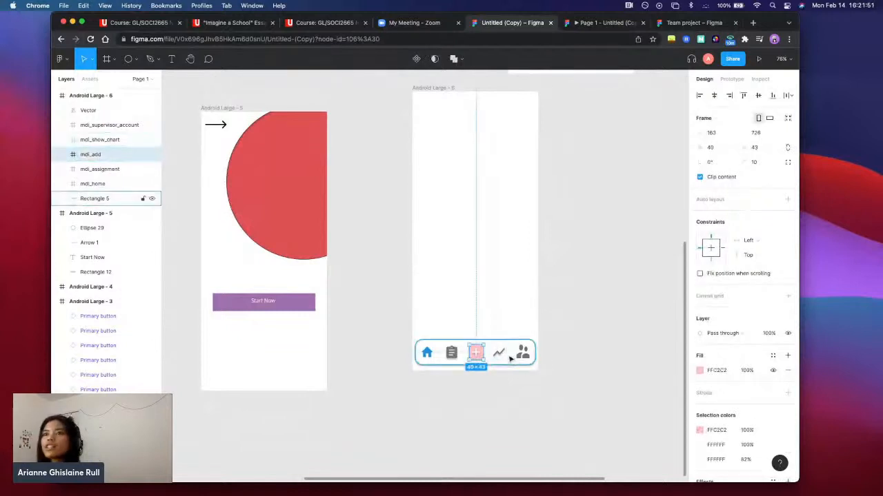
click(59, 155)
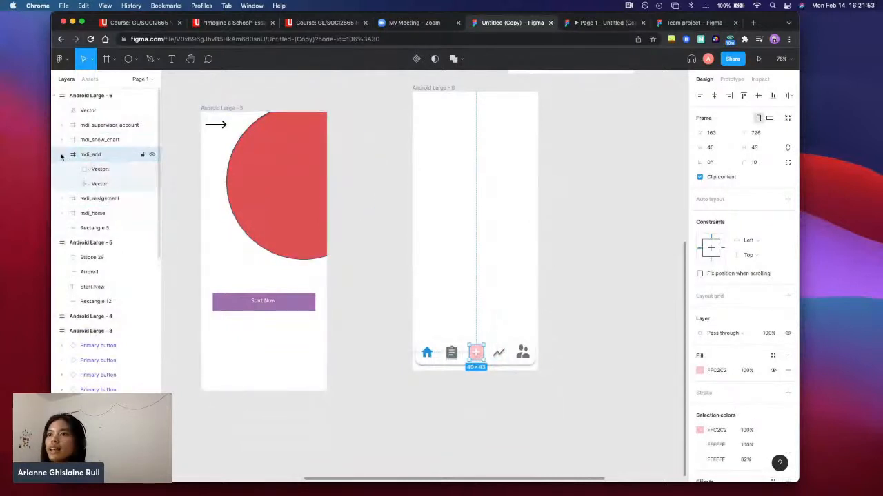
click(60, 156)
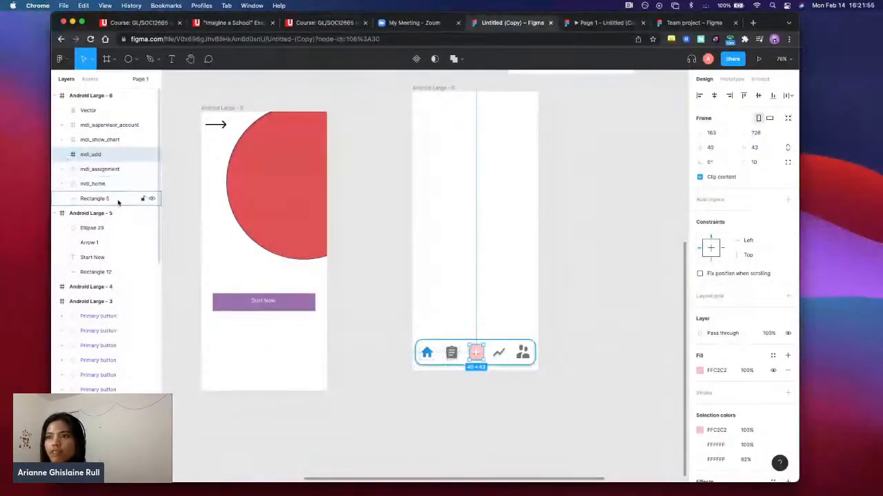
click(546, 404)
drag(529, 382, 413, 330)
click(553, 406)
Try to copy the Welcome screen's profile header and six buttons without the gradient background into Android Large - 6, and undo it
scroll(554, 406, up, 1)
scroll(553, 406, up, 7)
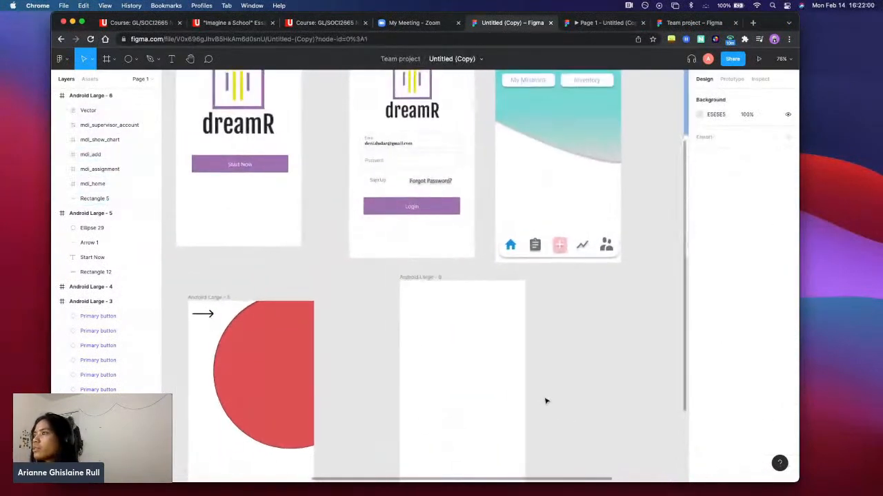
scroll(516, 378, up, 1)
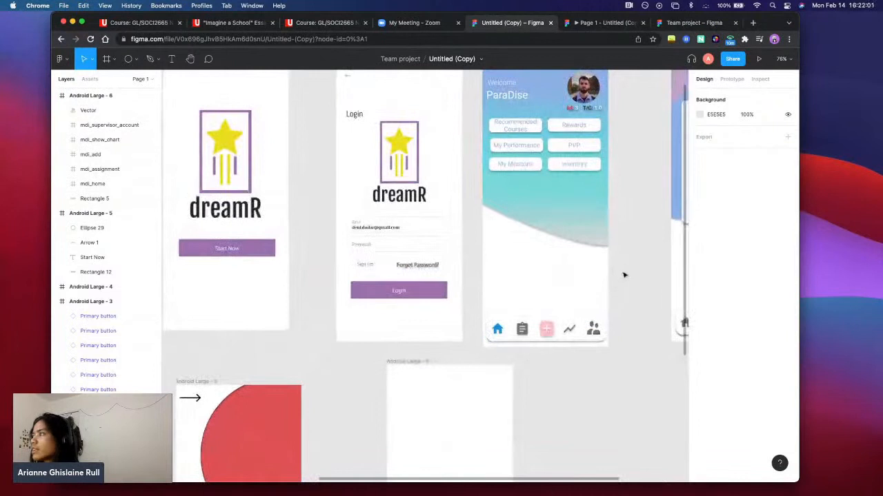
scroll(622, 267, up, 1)
drag(624, 271, 485, 100)
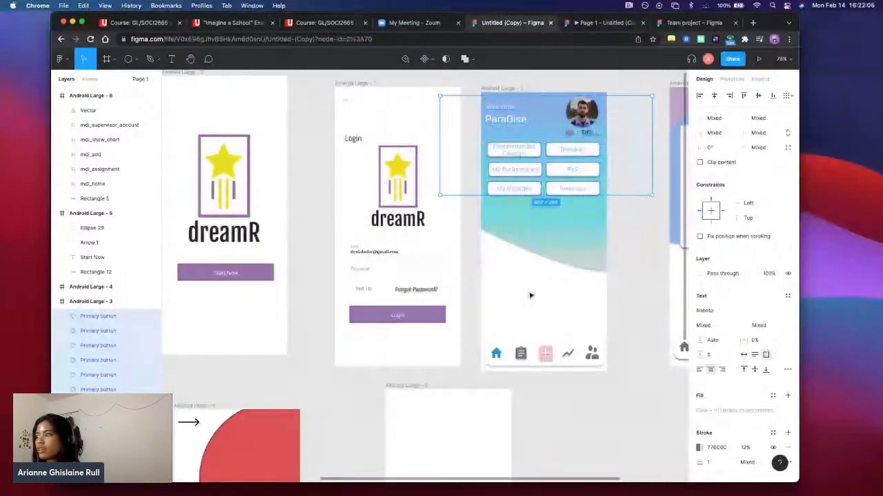
scroll(465, 370, down, 5)
click(457, 349)
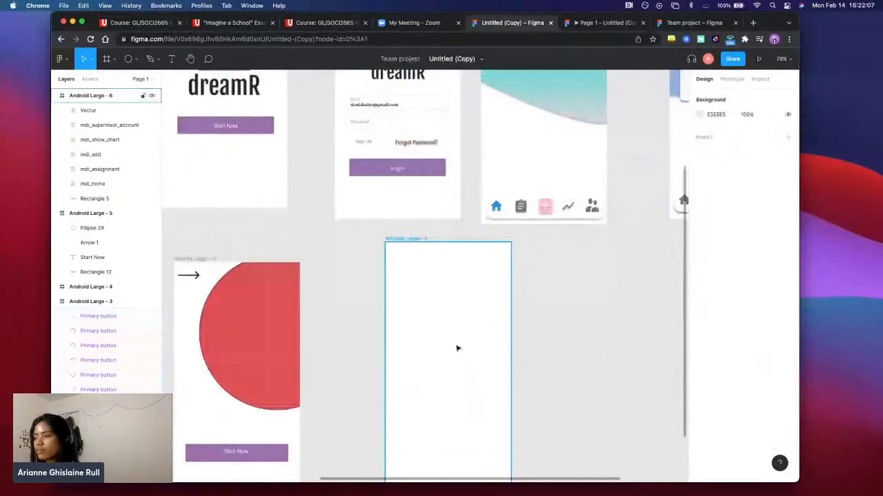
key(cmd+v)
drag(477, 315, 481, 313)
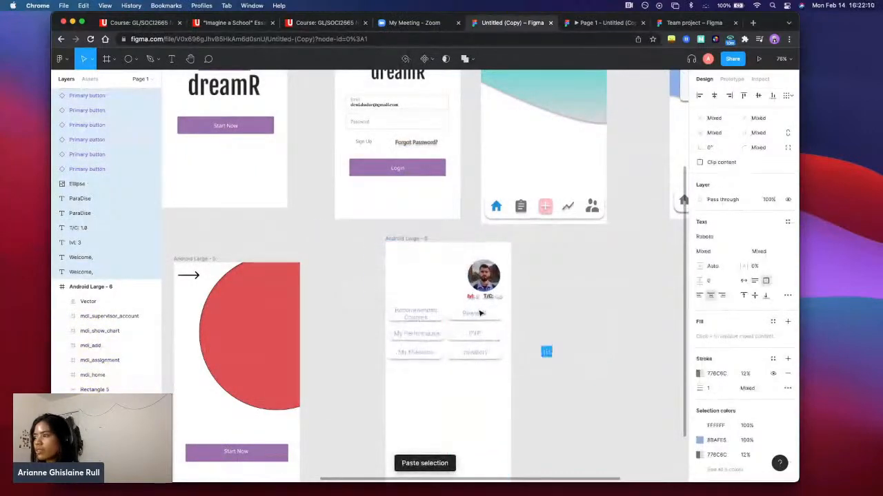
key(super+z)
key(super+z)
Examine the layers that make up the Welcome screen frame, Android Large - 3
scroll(619, 280, up, 1)
scroll(619, 280, up, 2)
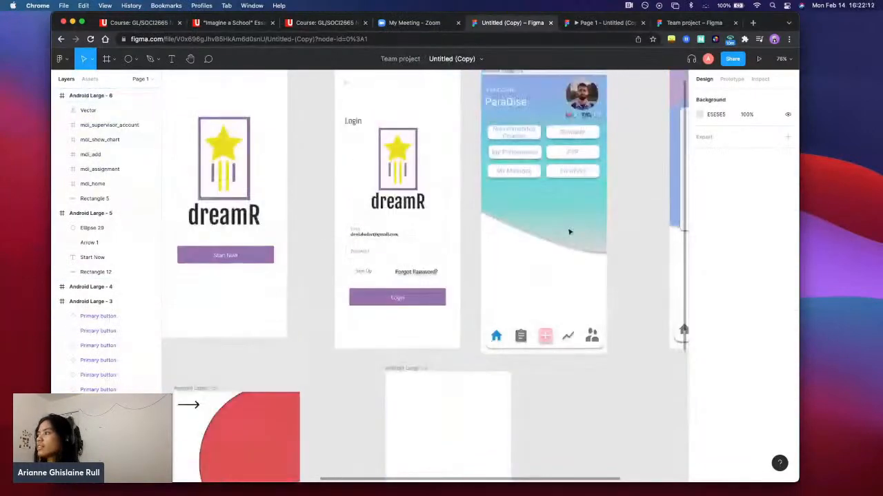
scroll(557, 205, up, 2)
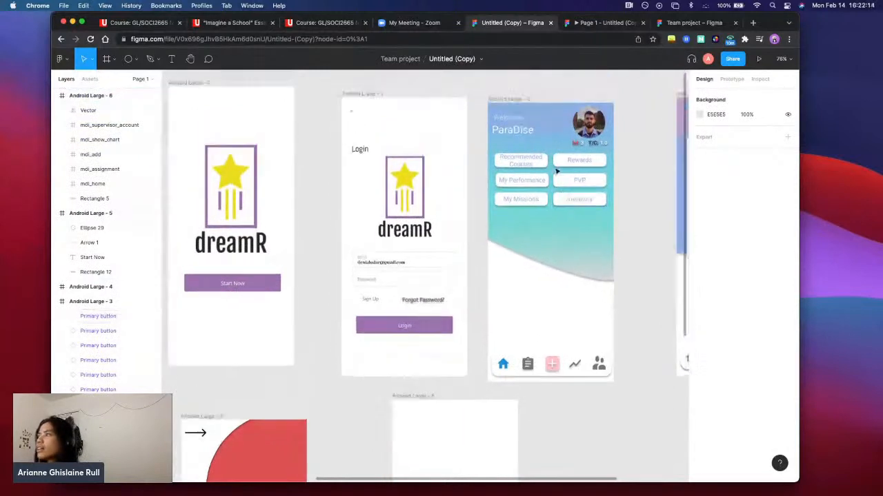
click(547, 161)
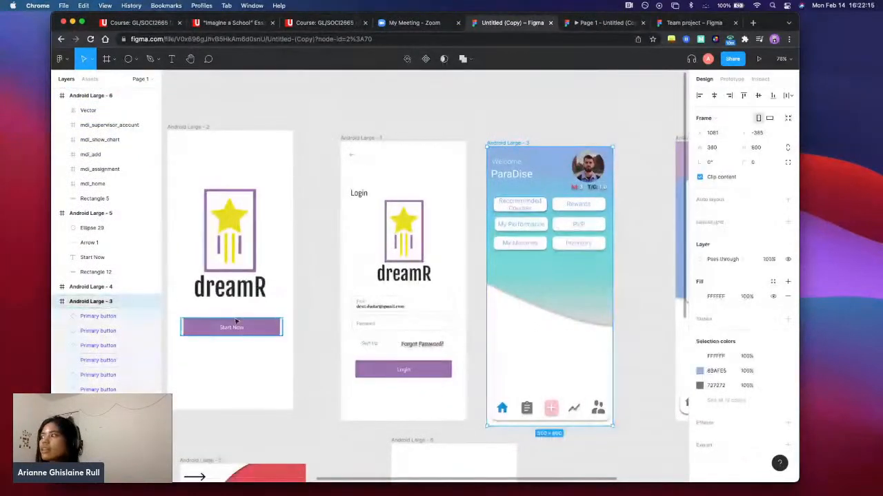
scroll(100, 366, down, 10)
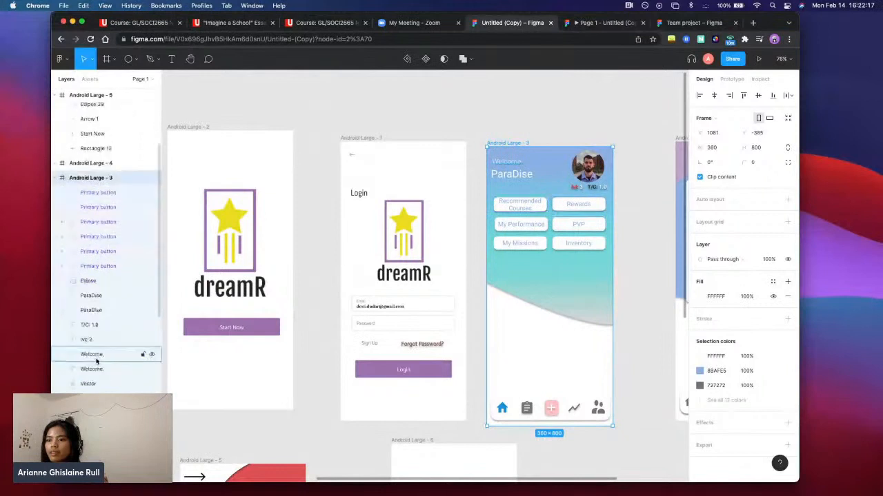
click(143, 182)
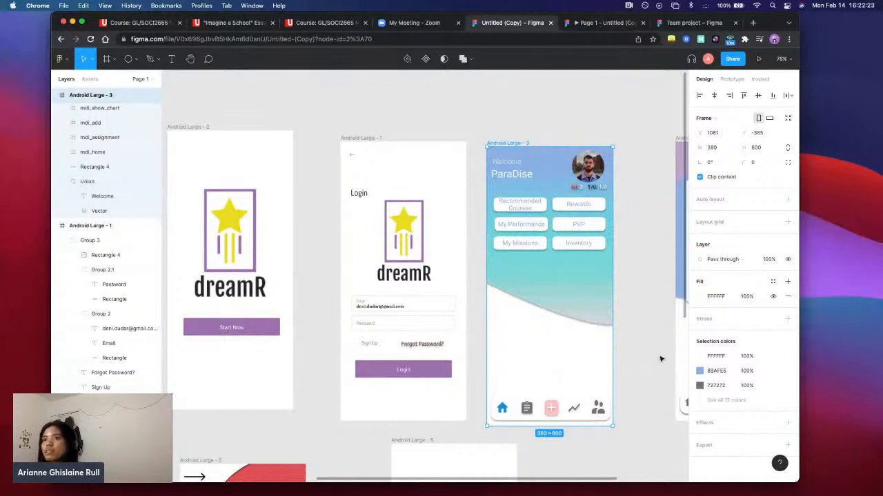
scroll(661, 358, up, 1)
scroll(660, 358, down, 1)
drag(651, 341, 632, 318)
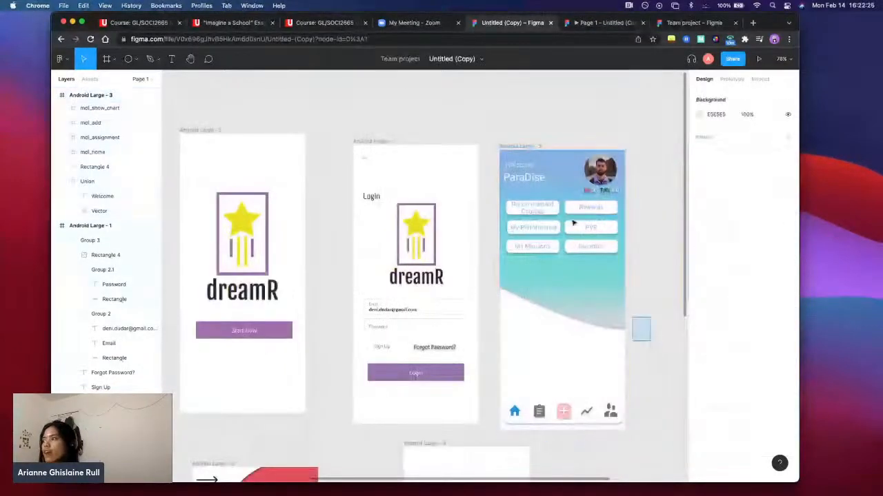
Copy the Welcome screen's header, six buttons and gradient background into Android Large - 6, aligned with the frame's top edge
drag(573, 223, 504, 149)
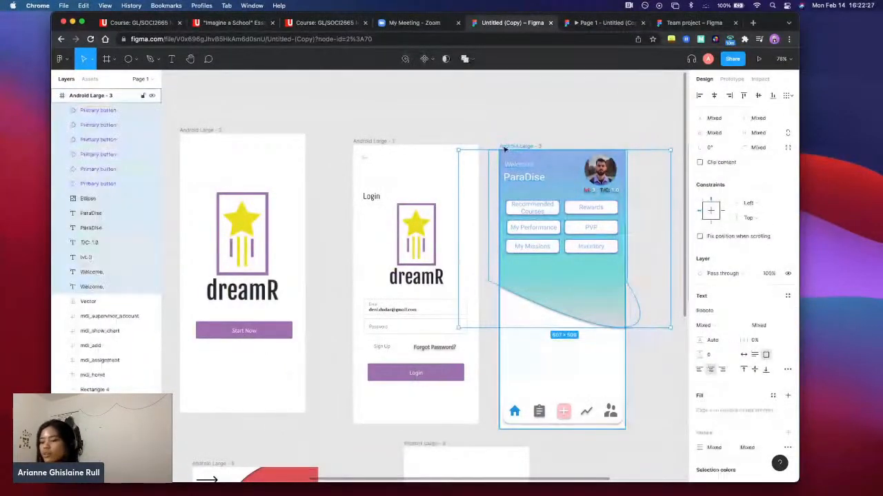
scroll(423, 386, down, 3)
click(452, 387)
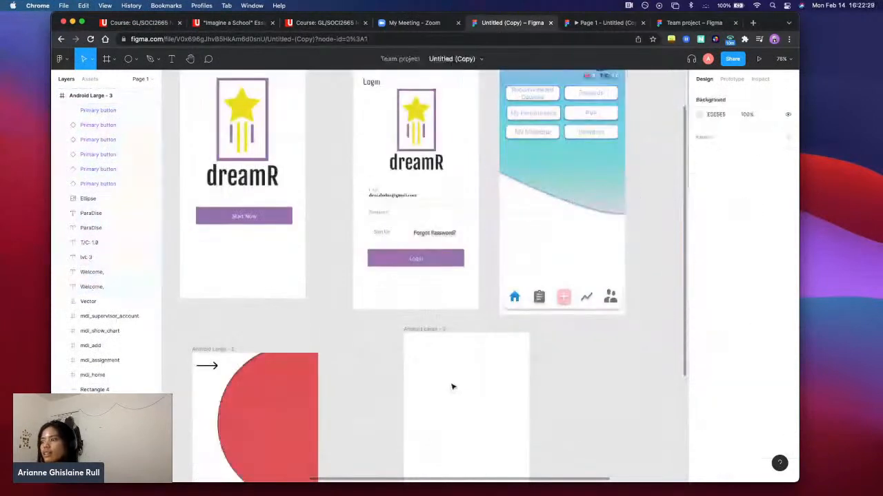
key(super+v)
drag(543, 138, 448, 419)
scroll(573, 411, down, 5)
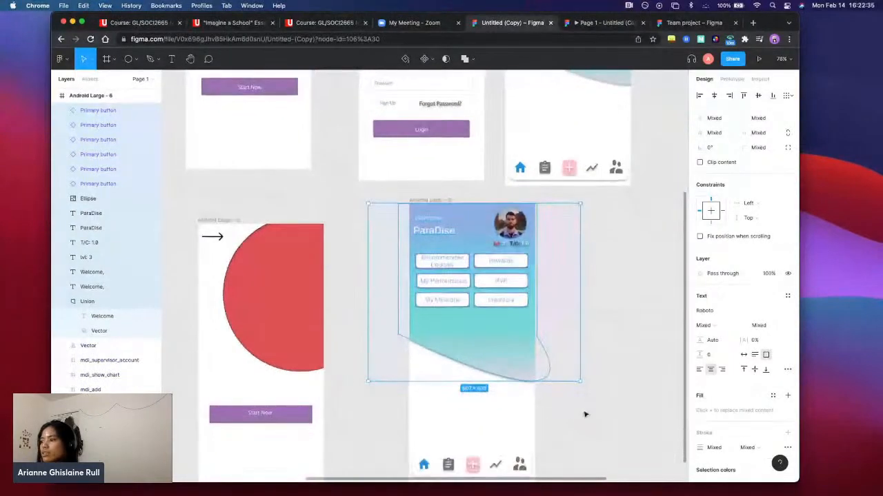
click(583, 406)
Reposition and resize the large red circle in Android Large - 5, and delete it
scroll(462, 380, up, 2)
scroll(461, 380, left, 3)
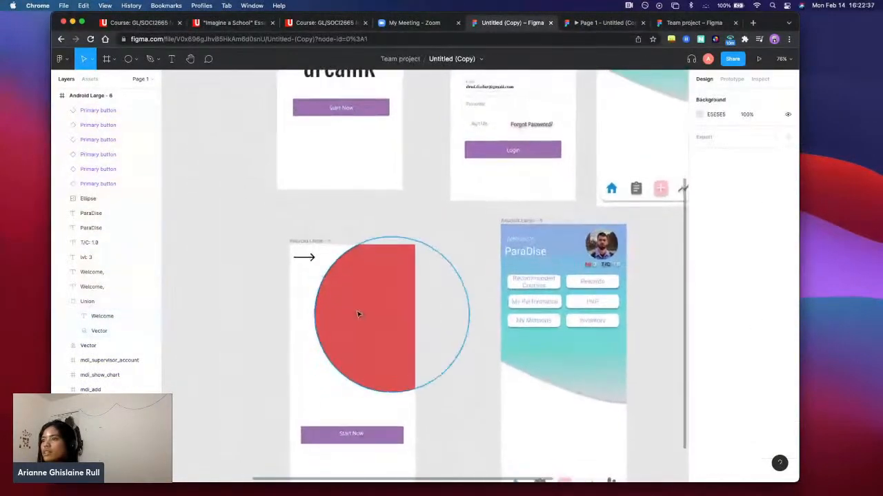
drag(369, 307, 359, 321)
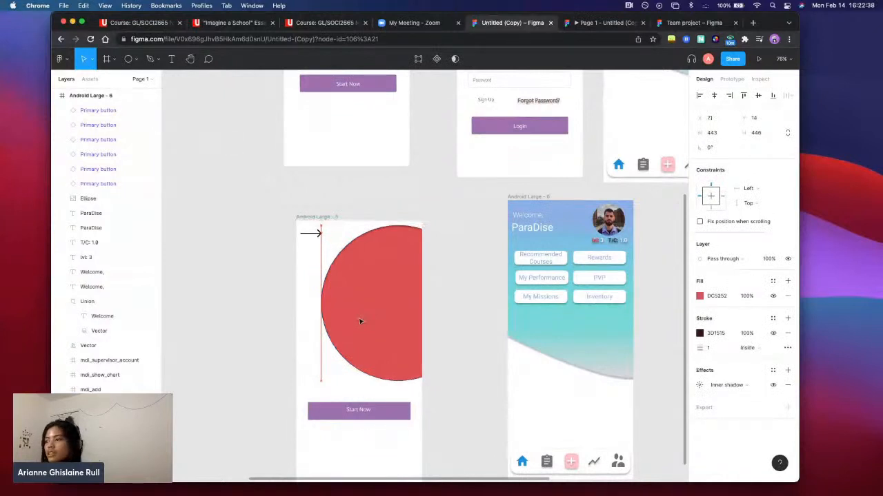
drag(359, 321, 323, 329)
right_click(437, 388)
click(385, 353)
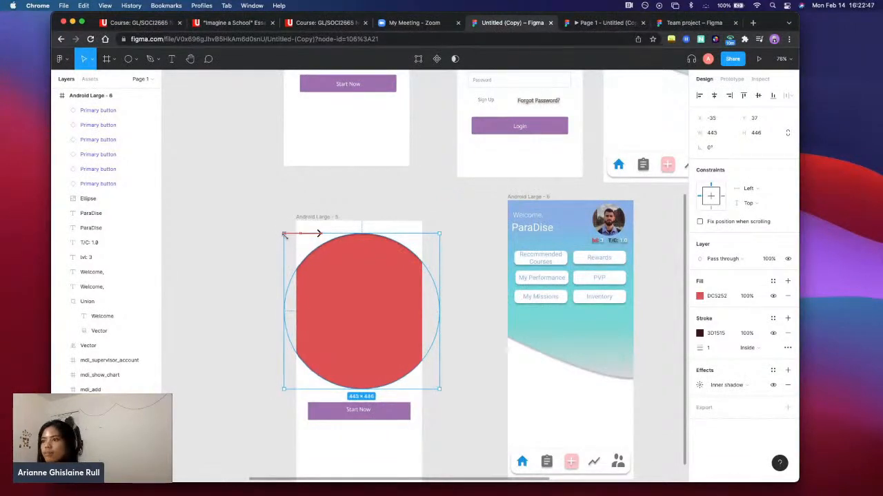
drag(284, 234, 369, 320)
drag(404, 351, 357, 283)
key(Delete)
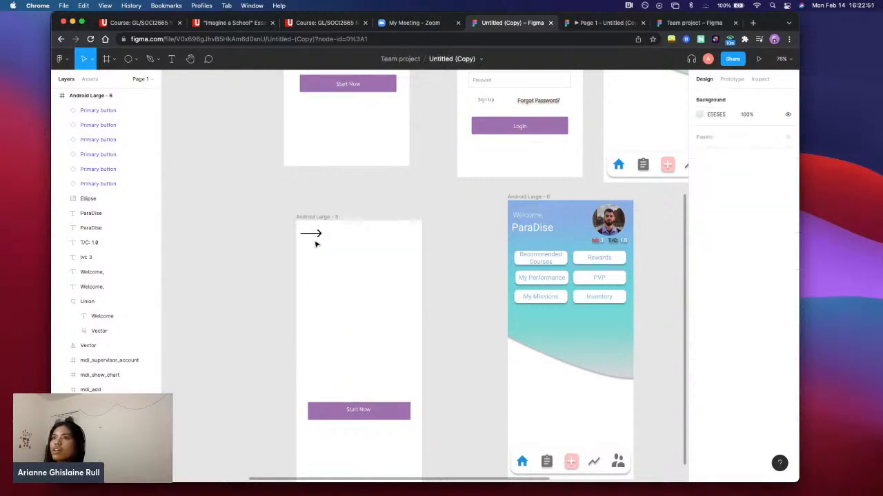
Try a 100 × 100 grey ellipse in Android Large - 5, resized to about 134 × 137, and delete it
click(128, 59)
click(350, 298)
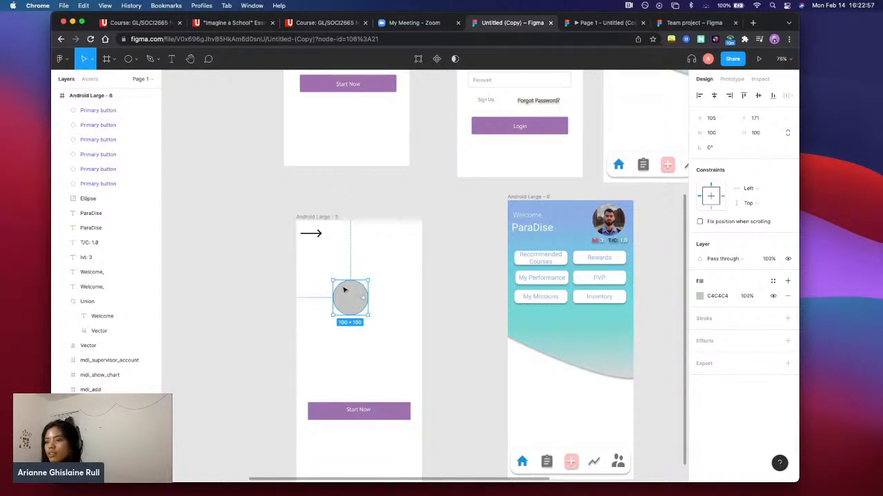
drag(332, 278, 313, 265)
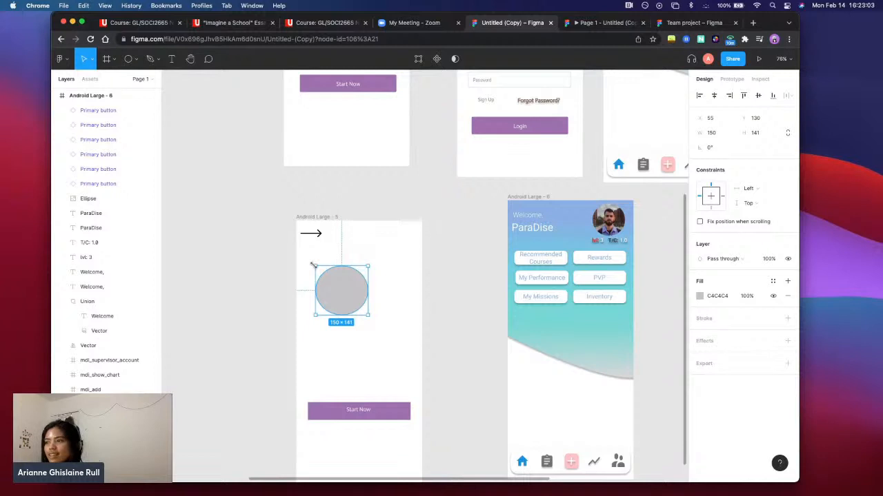
drag(313, 265, 319, 267)
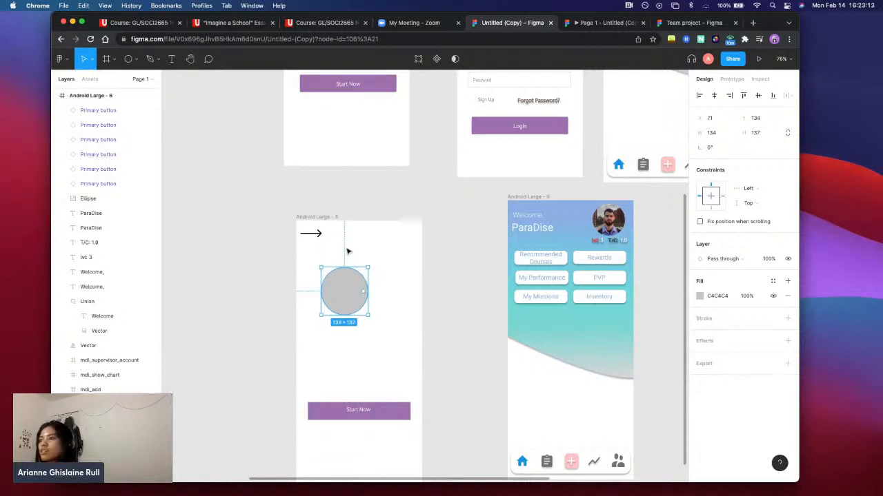
key(Delete)
Copy the dreamR logo from the Android Large - 2 start screen into Android Large - 5, centred above the Start Now button
scroll(362, 308, up, 5)
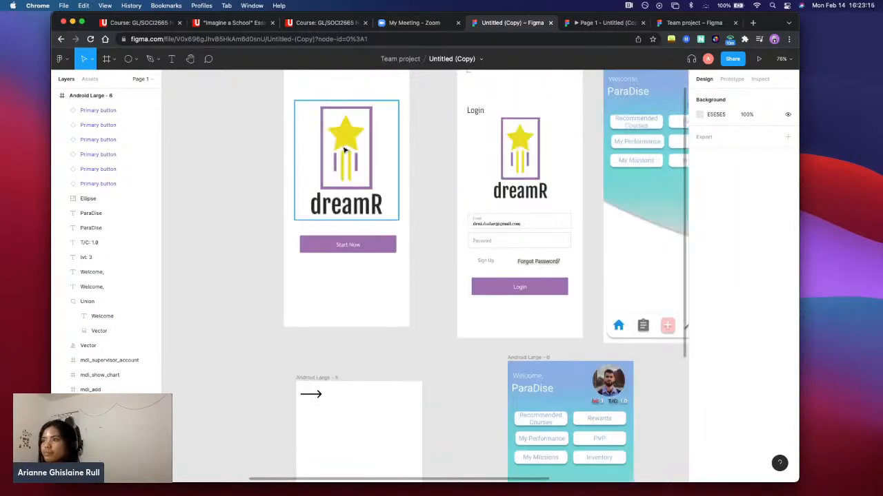
click(346, 151)
key(cmd+c)
scroll(366, 372, down, 5)
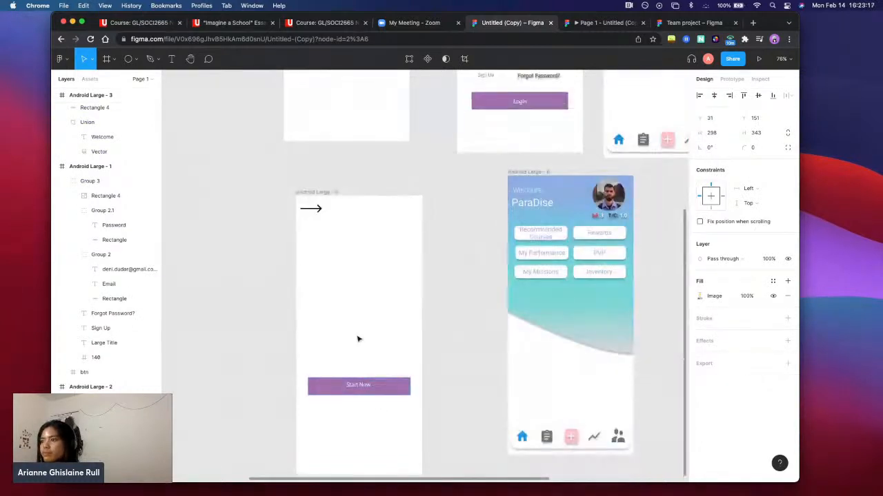
click(355, 305)
key(cmd+v)
drag(429, 292, 369, 301)
click(433, 269)
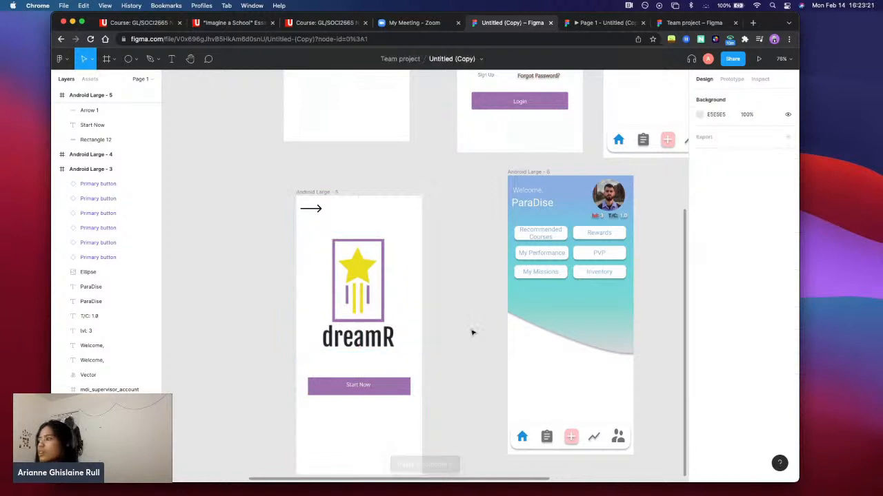
Connect the Start Now button's rectangle in Android Large - 5 to Android Large - 6 with an on-tap, instant Navigate to interaction
scroll(471, 333, down, 3)
scroll(471, 333, right, 3)
click(291, 320)
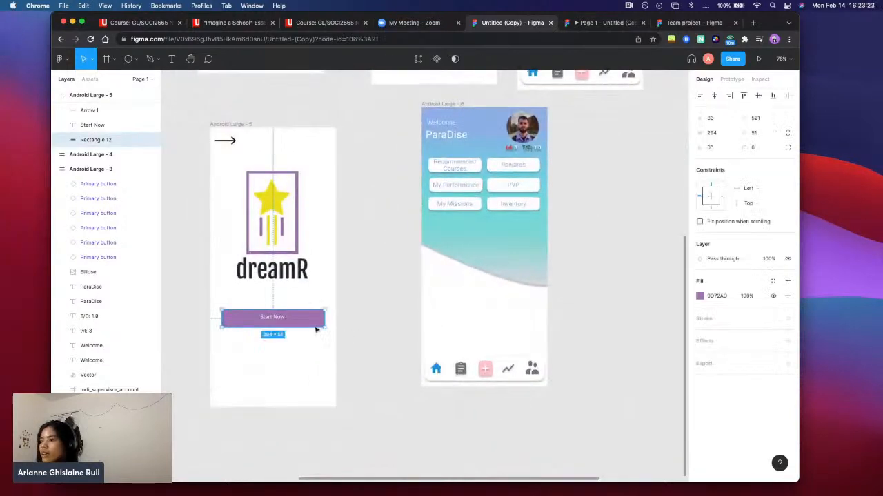
click(732, 80)
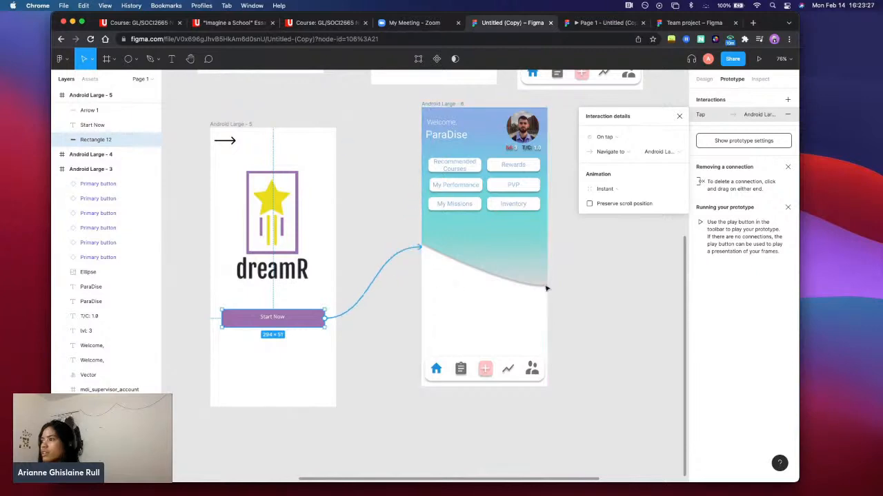
Examine the prototype connections between the login, Welcome and chart screens, including the one below the chart screen's plus icon
scroll(654, 305, up, 2)
scroll(653, 304, right, 2)
scroll(654, 304, up, 3)
scroll(653, 304, right, 2)
click(570, 308)
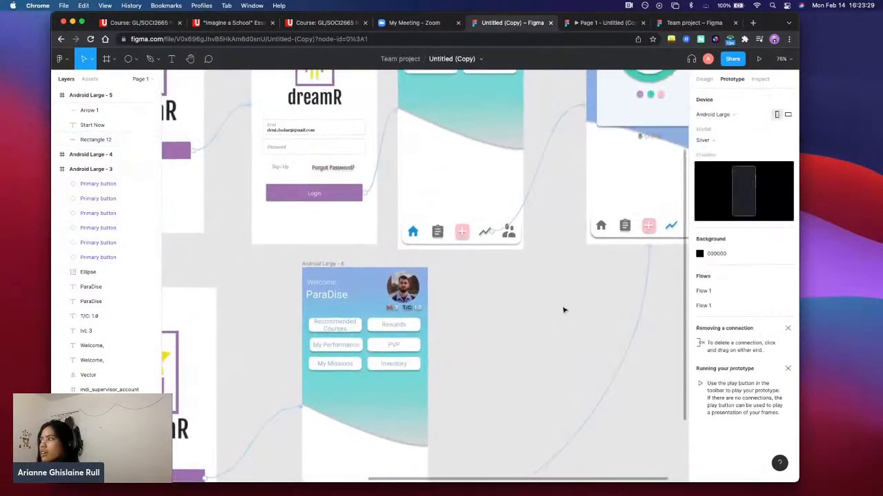
scroll(564, 309, down, 5)
scroll(551, 305, down, 4)
scroll(551, 305, left, 1)
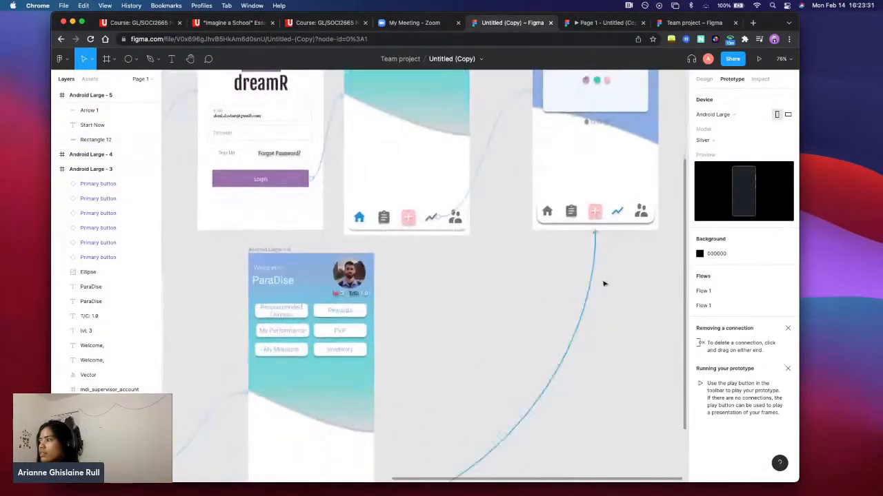
click(595, 212)
click(508, 277)
scroll(538, 266, down, 4)
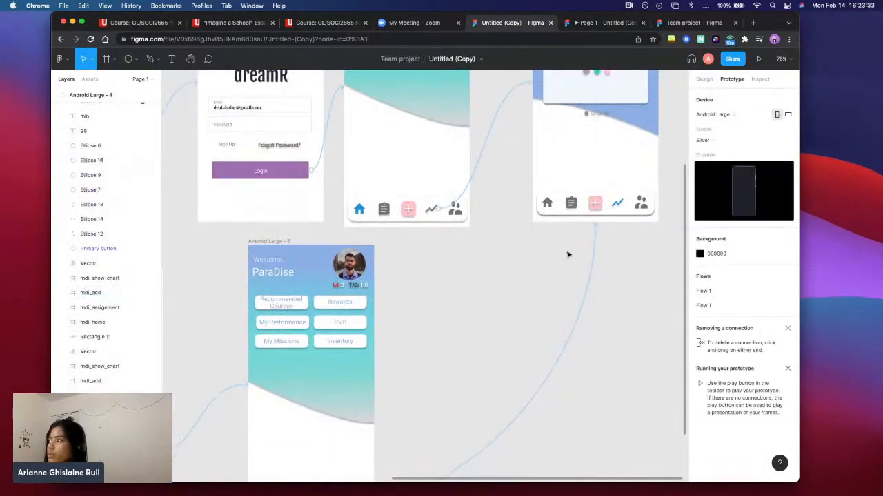
Inspect the selection colour of the clipboard icon in the Android Large - 3 navigation bar
scroll(567, 253, right, 1)
scroll(560, 165, left, 2)
scroll(555, 179, up, 5)
scroll(552, 187, right, 2)
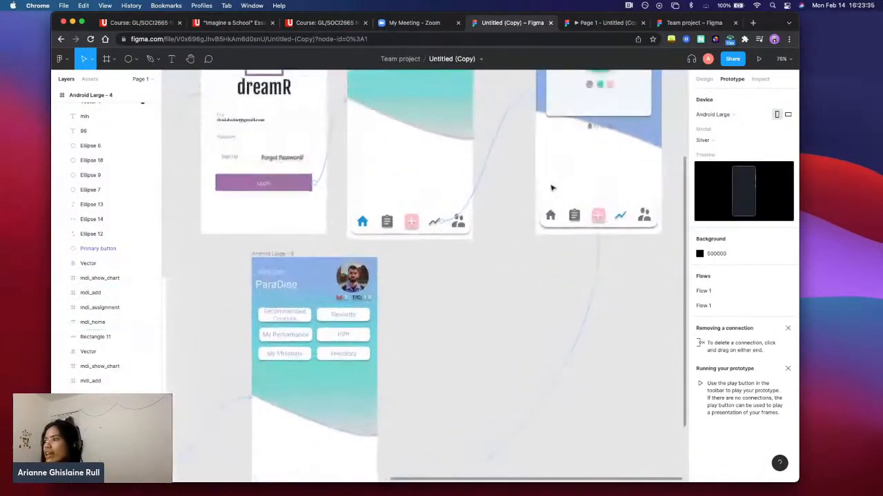
click(363, 250)
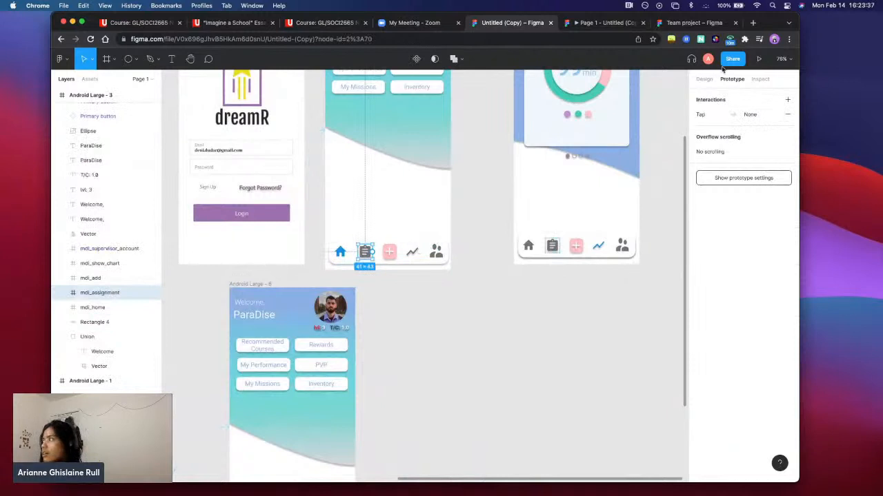
click(704, 78)
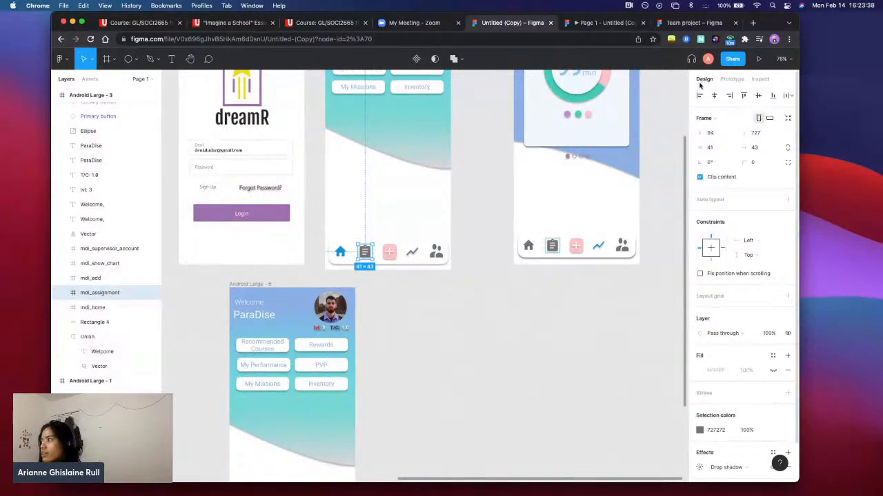
click(715, 433)
Reduce the dark red swatch beside the screens to 135 × 48 and flatten the light red swatch above it into a slim bar
scroll(499, 347, left, 10)
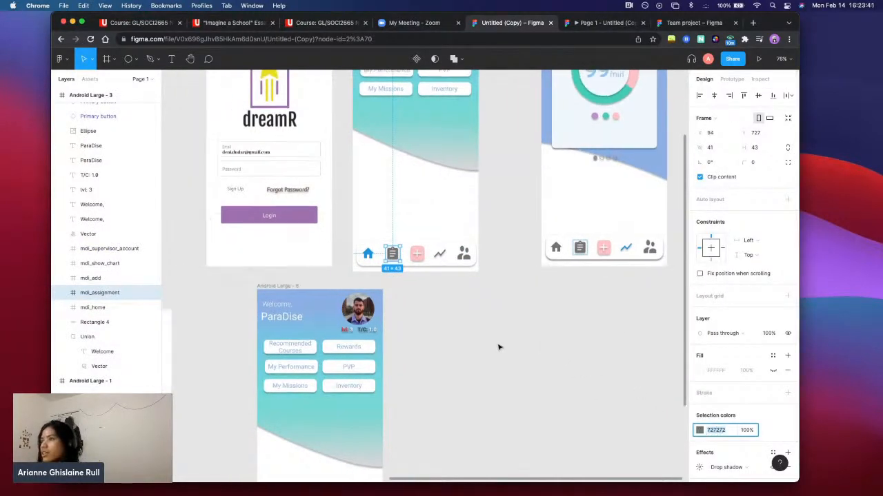
scroll(359, 284, left, 8)
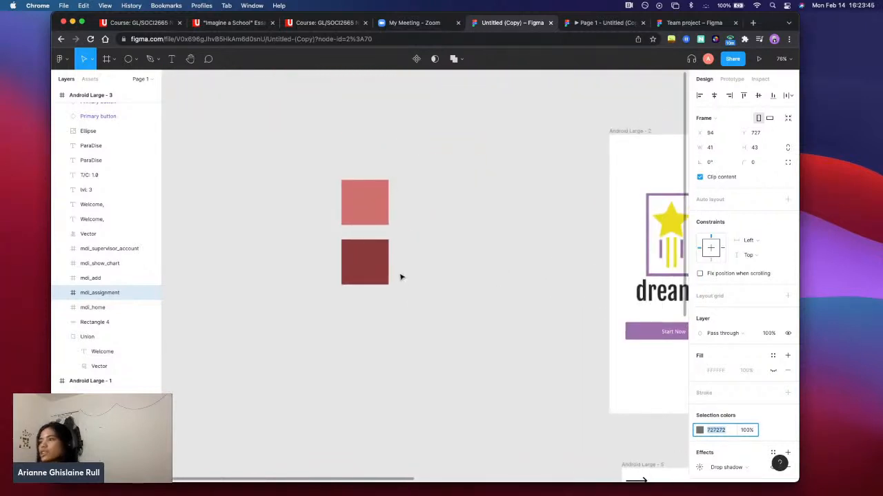
click(379, 263)
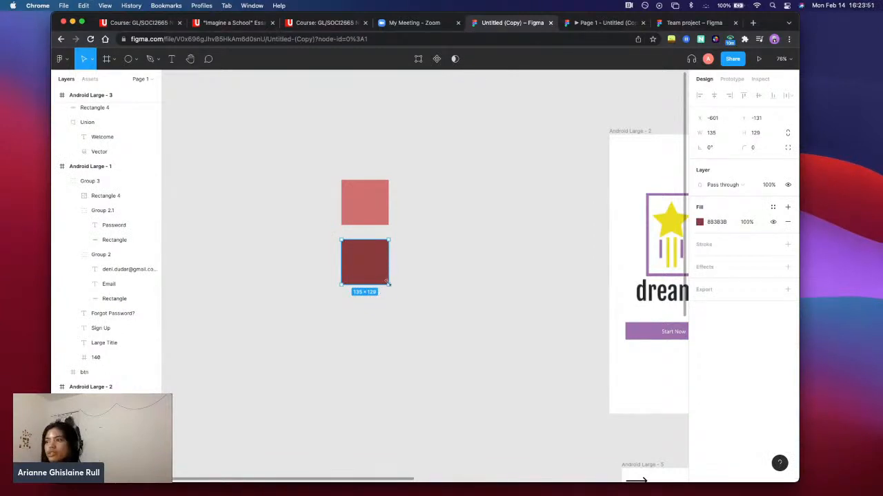
drag(387, 283, 388, 256)
click(372, 258)
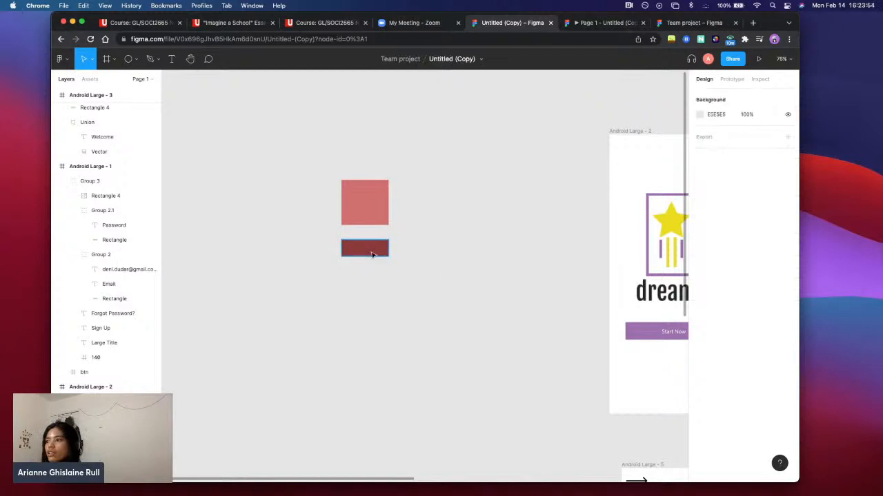
click(368, 254)
click(387, 191)
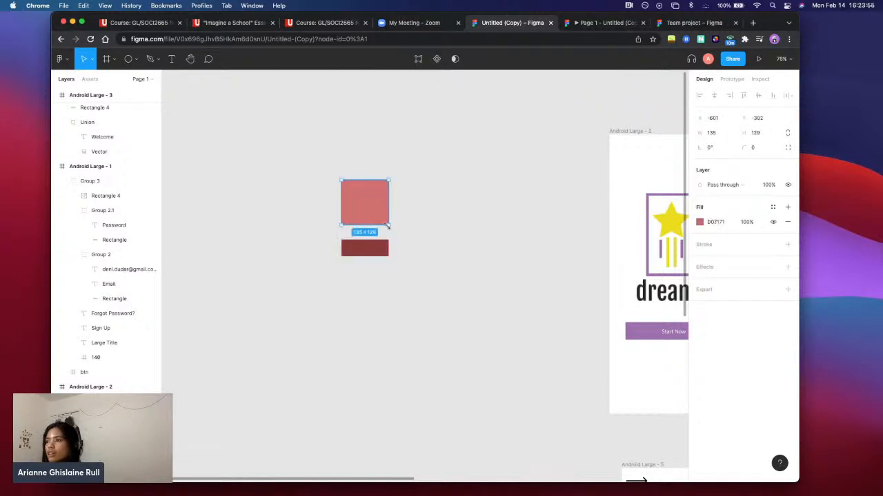
mouse_move(388, 227)
mouse_down()
mouse_move(388, 193)
mouse_move(379, 227)
mouse_up()
click(426, 271)
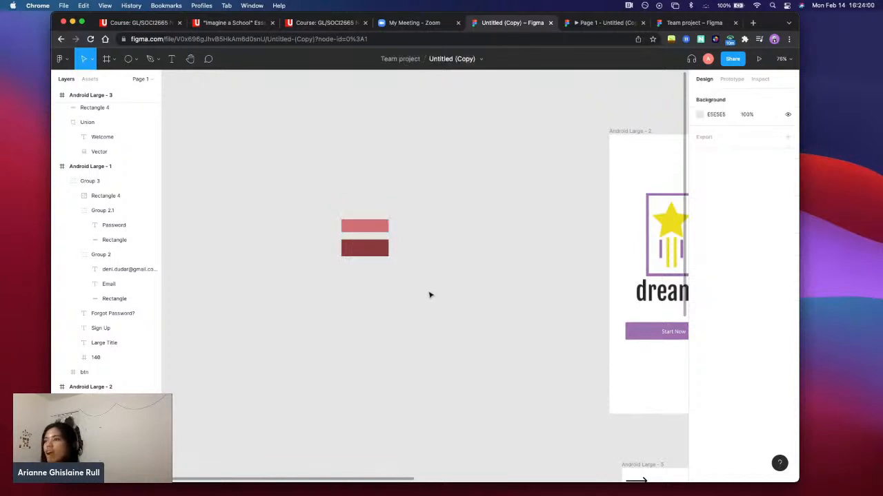
Add the placeholder text "hjkcfgd" over the dark red swatch
click(374, 247)
click(172, 58)
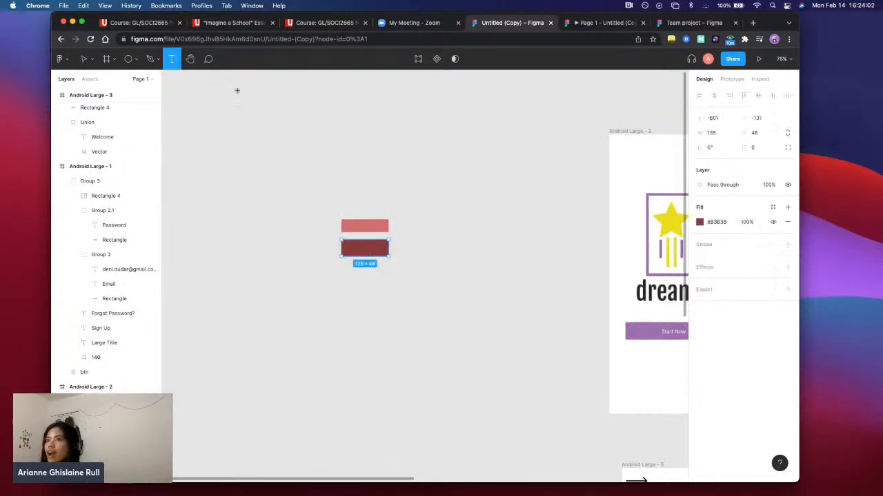
click(353, 247)
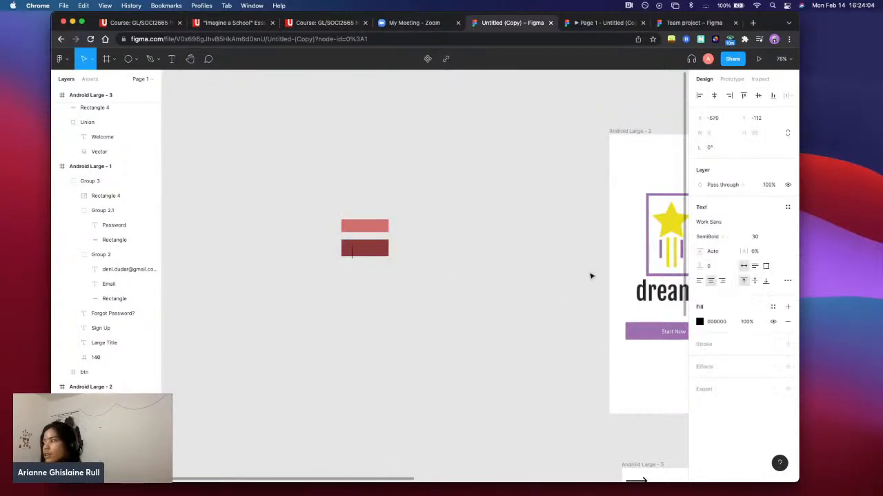
text(hjkcfgd)
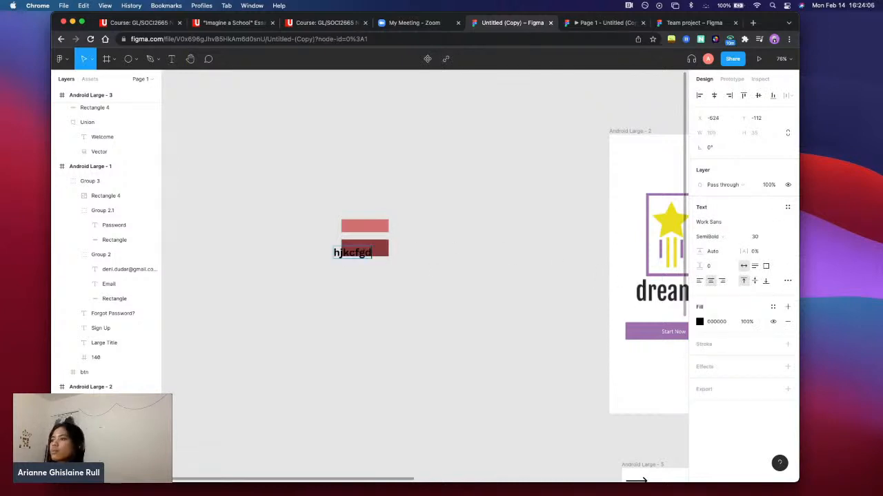
Replace the placeholder text with the dark red swatch's copied hex code 8B3B3B and centre it on the swatch
click(384, 250)
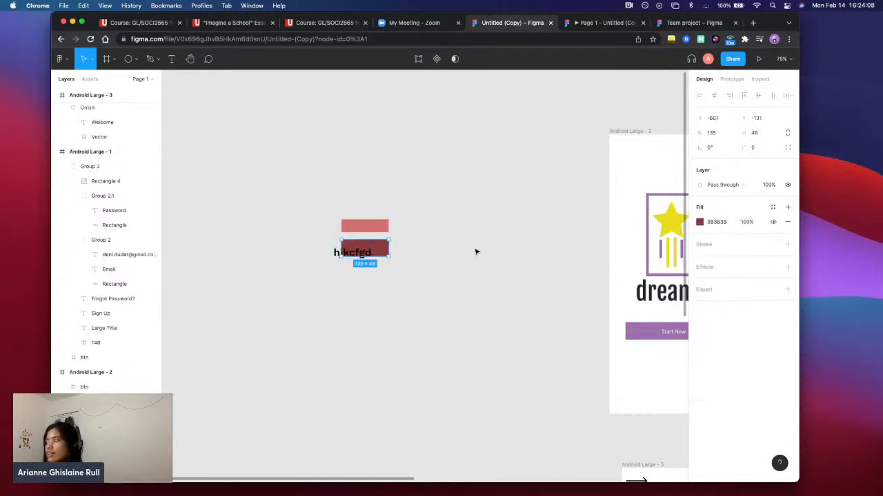
click(715, 223)
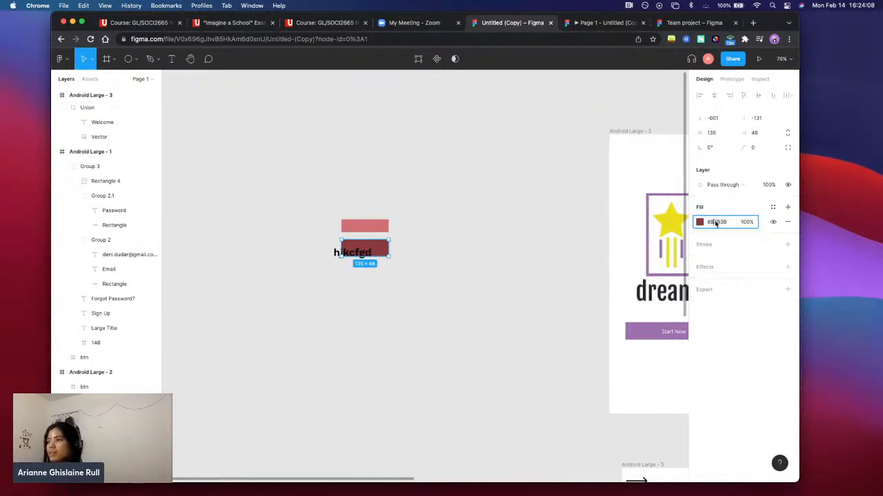
click(353, 252)
double_click(352, 252)
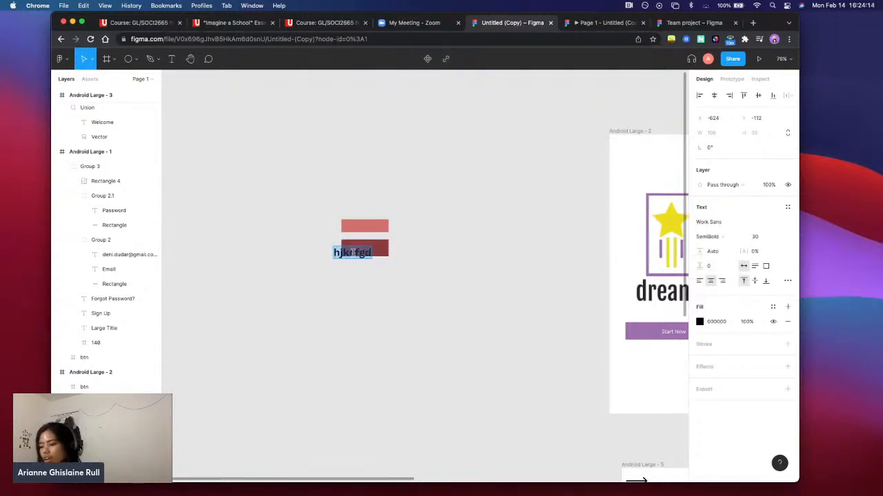
text(8B3B3B)
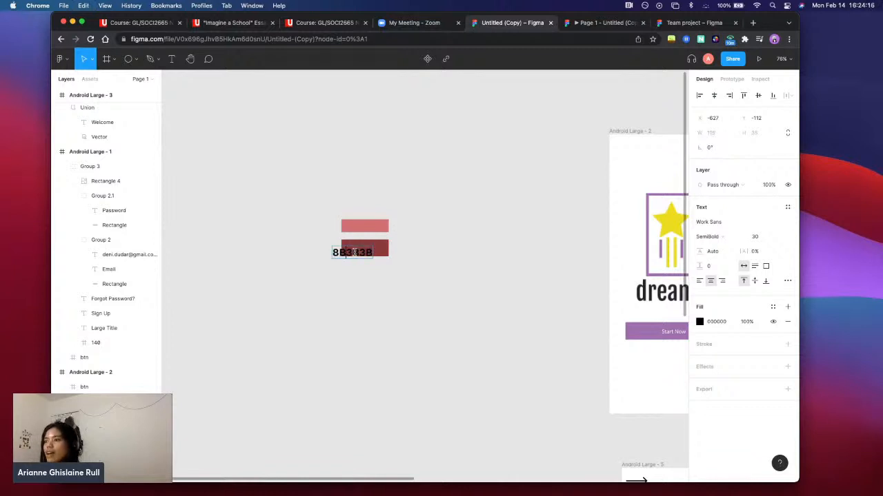
key(Escape)
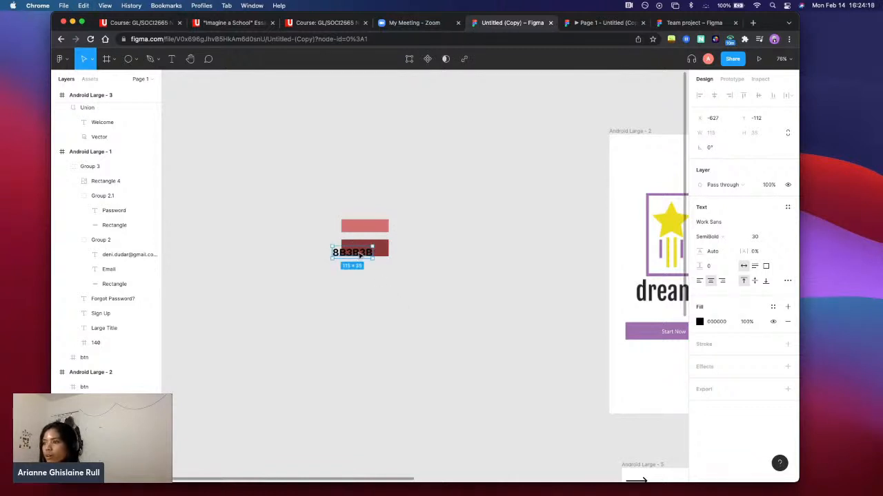
drag(359, 254, 373, 250)
click(459, 329)
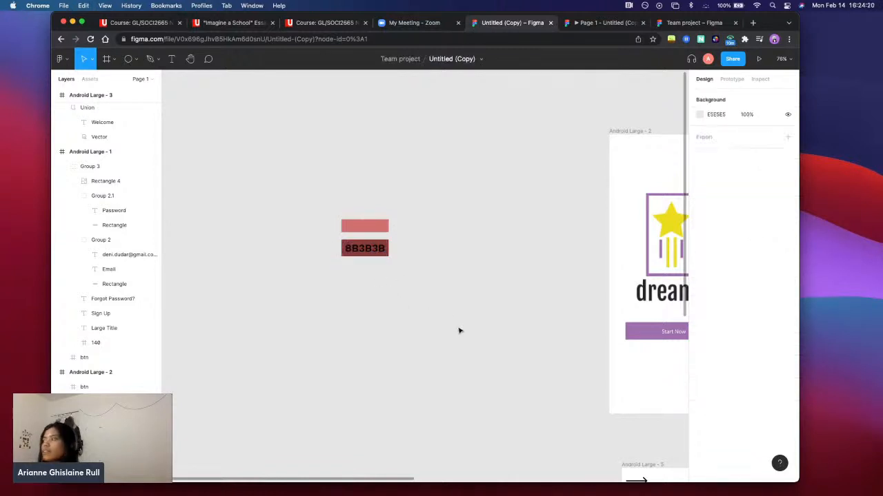
Examine the two red colour swatches alongside the dreamR start screens, then up close
scroll(456, 323, right, 5)
scroll(456, 323, down, 4)
scroll(455, 319, down, 5)
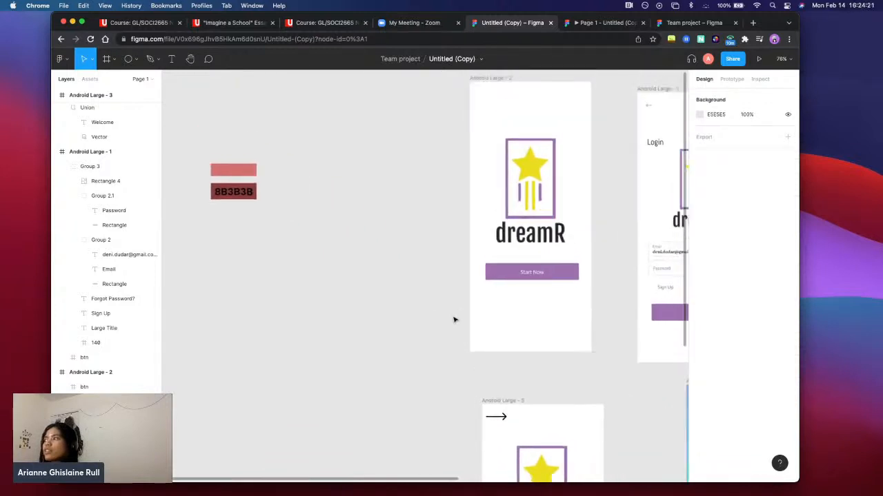
scroll(454, 319, right, 4)
scroll(454, 319, down, 2)
scroll(454, 317, left, 5)
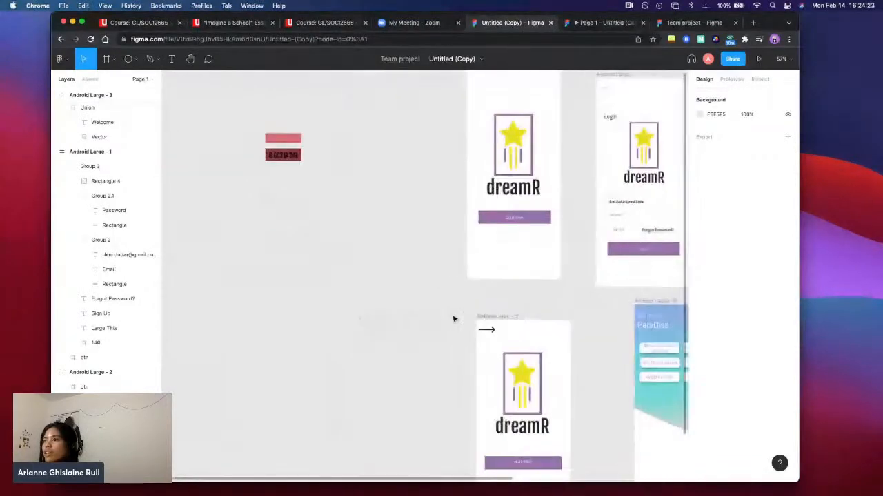
scroll(462, 315, right, 5)
scroll(465, 314, left, 5)
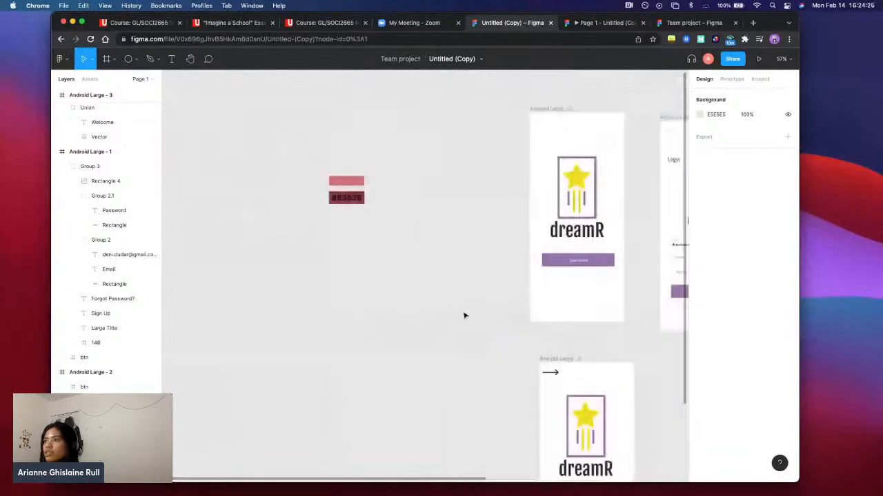
scroll(374, 205, up, 10)
scroll(459, 217, up, 2)
scroll(458, 217, right, 2)
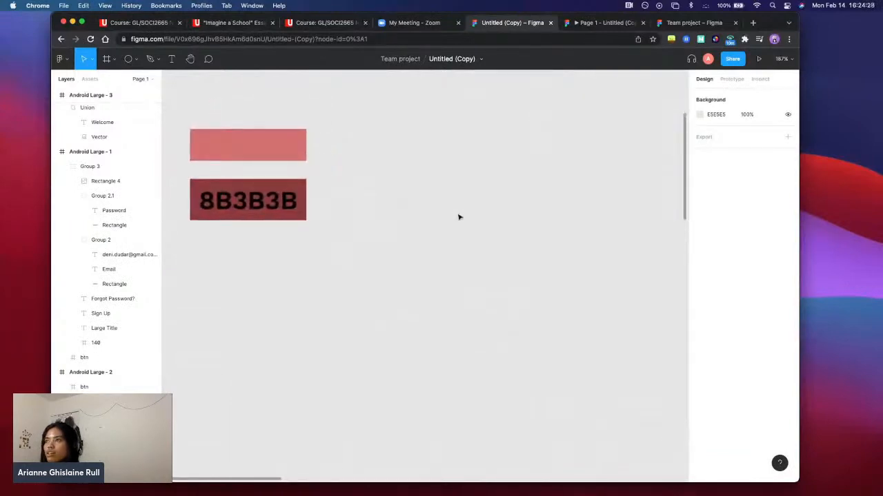
Review the layout and colours of the start, login, Welcome and chart screens across the canvas
scroll(459, 217, down, 5)
scroll(476, 220, right, 10)
scroll(483, 223, down, 5)
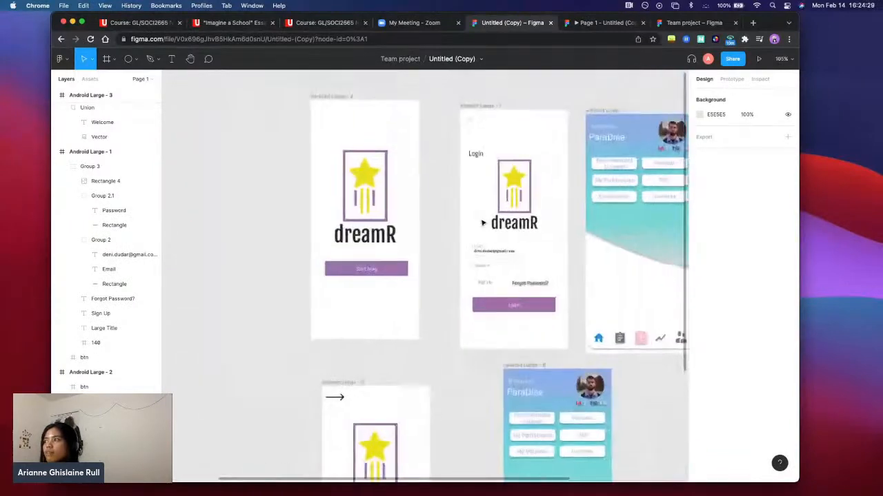
scroll(479, 223, right, 10)
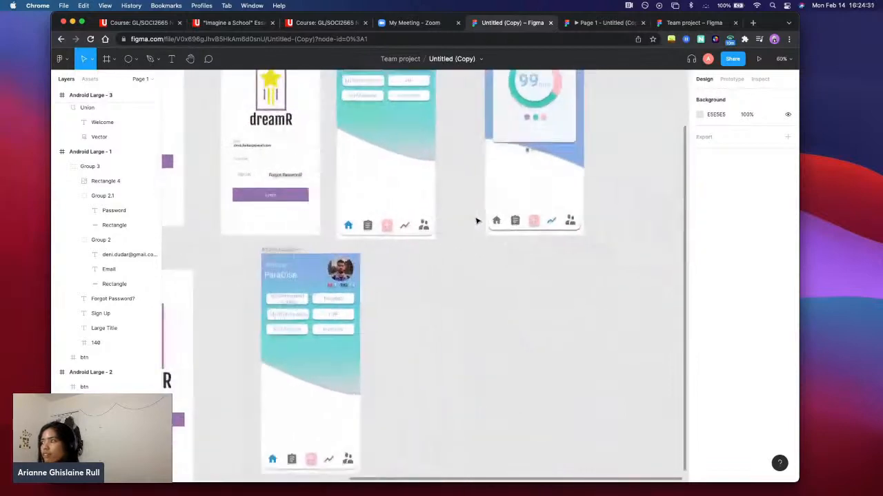
scroll(474, 222, down, 5)
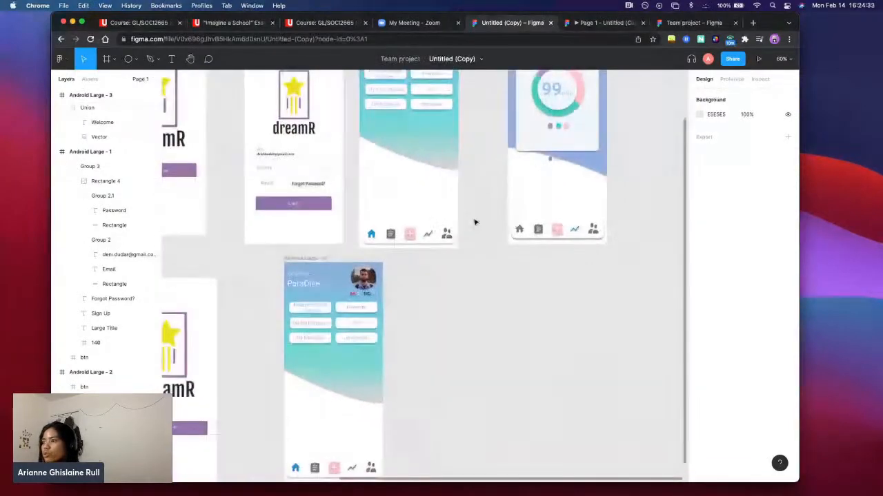
scroll(474, 223, left, 3)
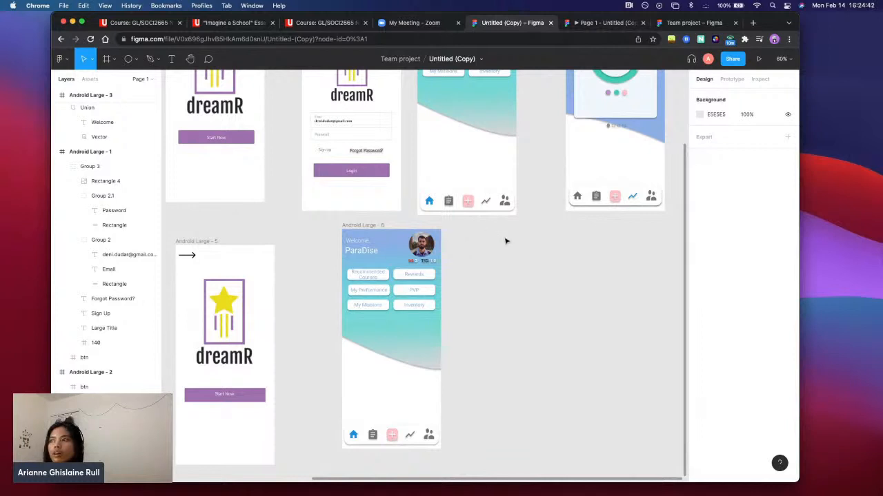
scroll(505, 241, left, 8)
scroll(505, 242, up, 5)
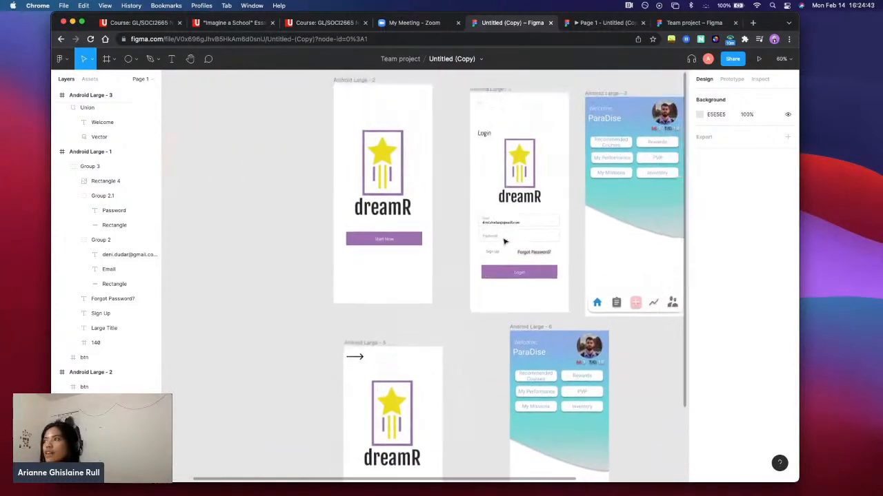
scroll(504, 242, right, 12)
scroll(505, 242, down, 6)
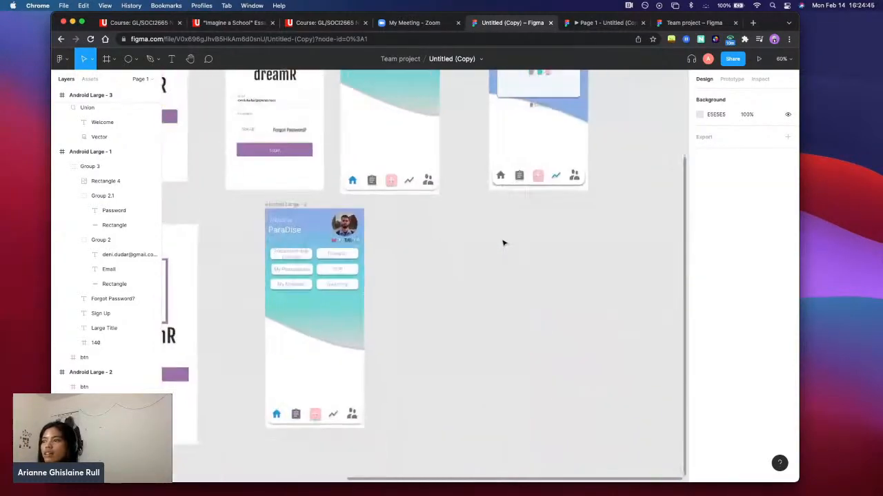
scroll(504, 243, down, 1)
scroll(504, 242, left, 16)
scroll(504, 243, up, 8)
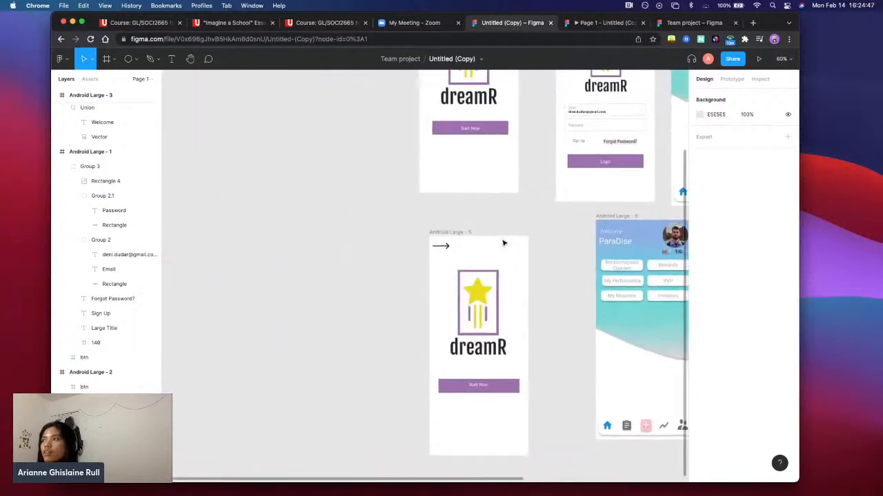
scroll(504, 242, right, 6)
scroll(503, 243, right, 12)
scroll(503, 243, down, 3)
scroll(506, 248, up, 3)
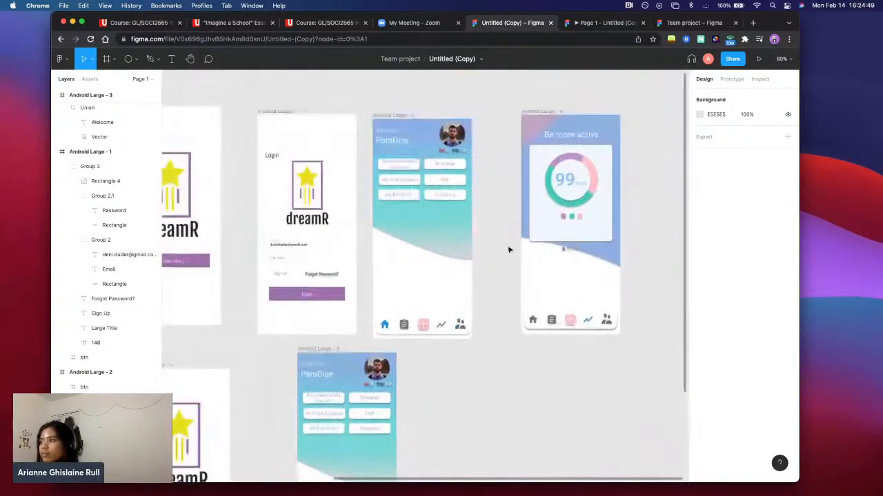
scroll(609, 321, down, 1)
scroll(609, 321, right, 2)
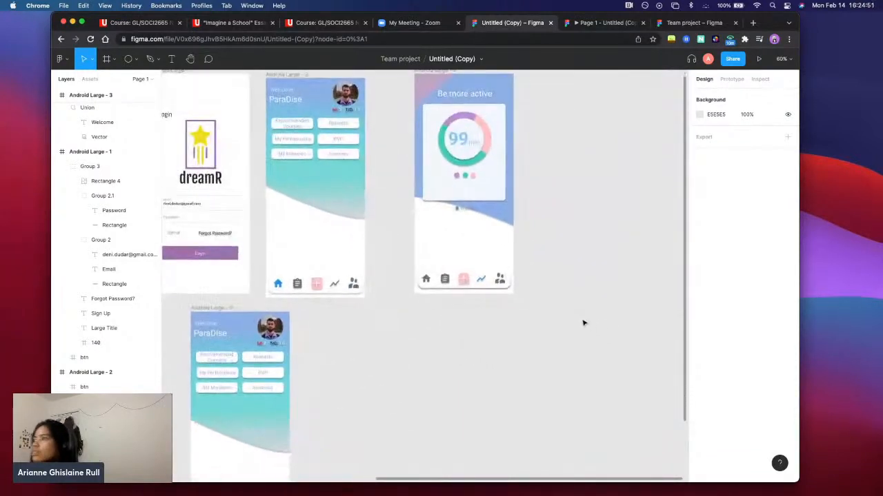
Add a white FFFFFF fill and a black 000000 inside stroke of 1 to the chart card in Android Large - 4
click(464, 213)
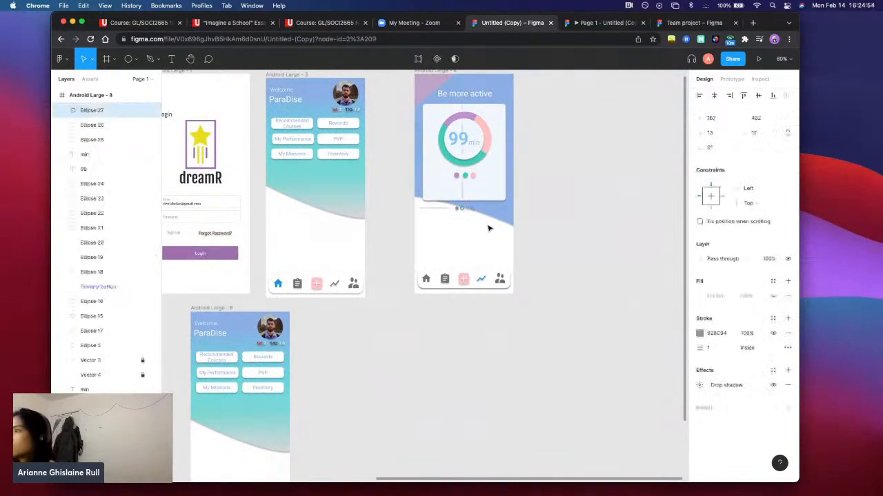
scroll(489, 227, left, 4)
scroll(489, 227, up, 2)
click(543, 223)
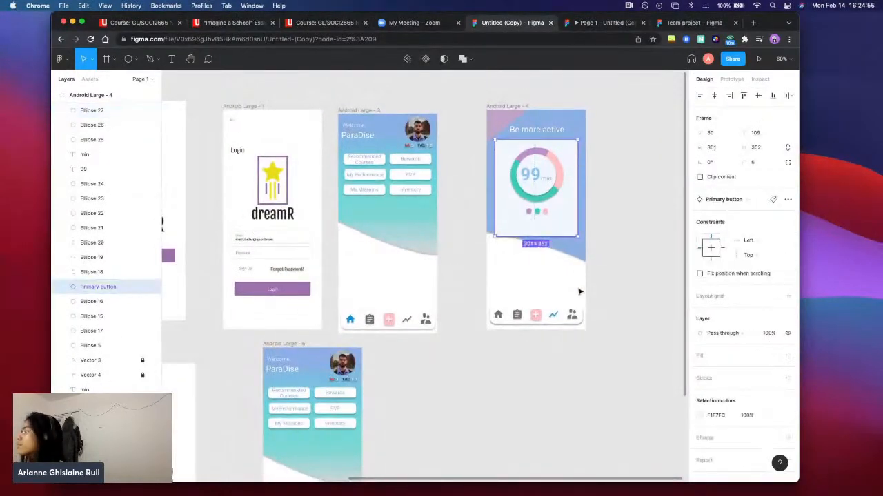
scroll(751, 299, down, 1)
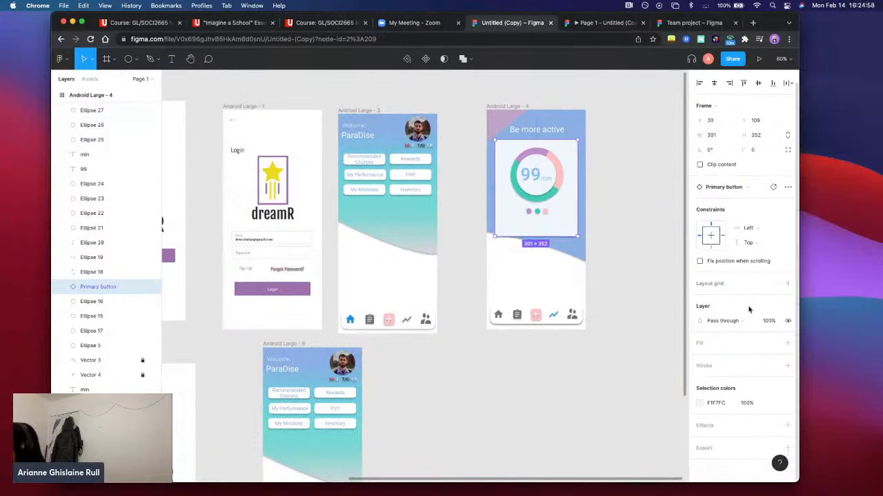
click(742, 347)
click(726, 382)
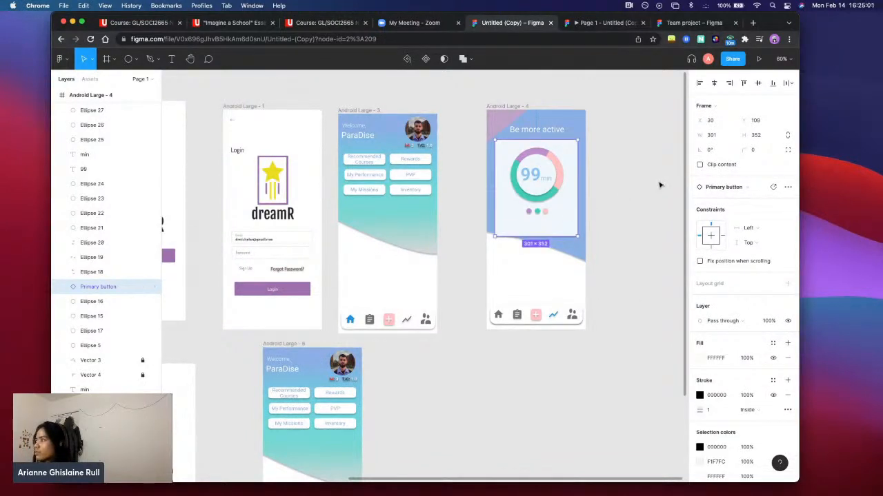
Add a drop shadow effect and a 1x PNG export setting to the chart card in Android Large - 4
scroll(750, 258, down, 3)
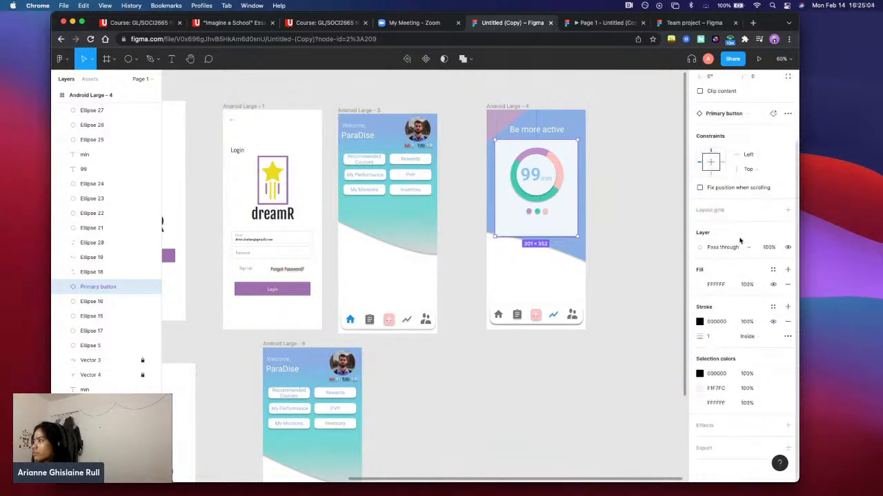
click(728, 425)
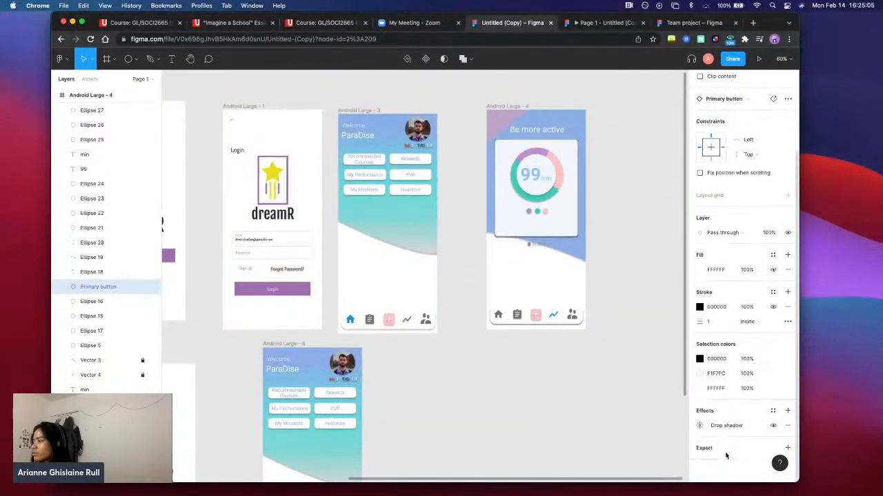
scroll(725, 452, up, 4)
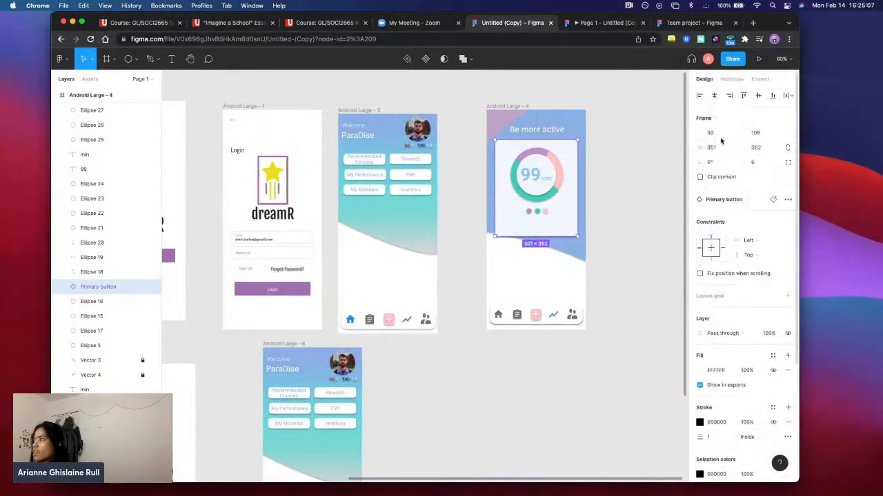
Look at the chart card's prototype interaction settings and the main list of file, edit and object commands
click(731, 80)
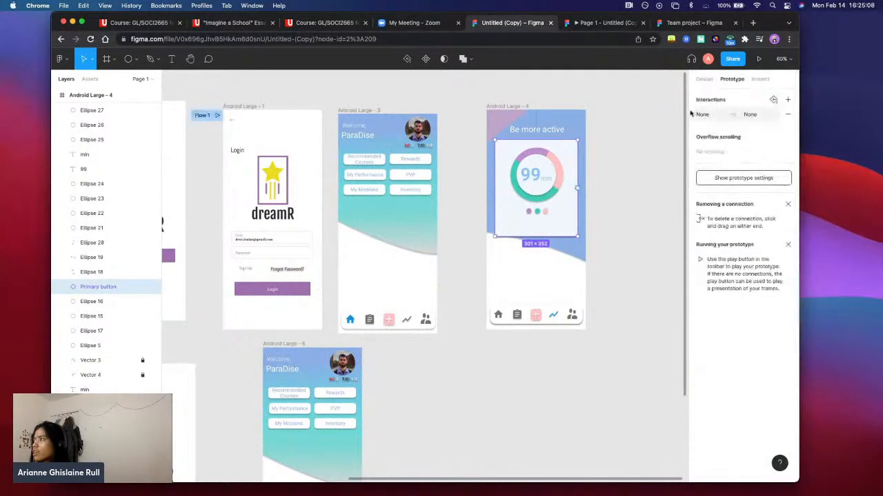
click(90, 61)
click(94, 61)
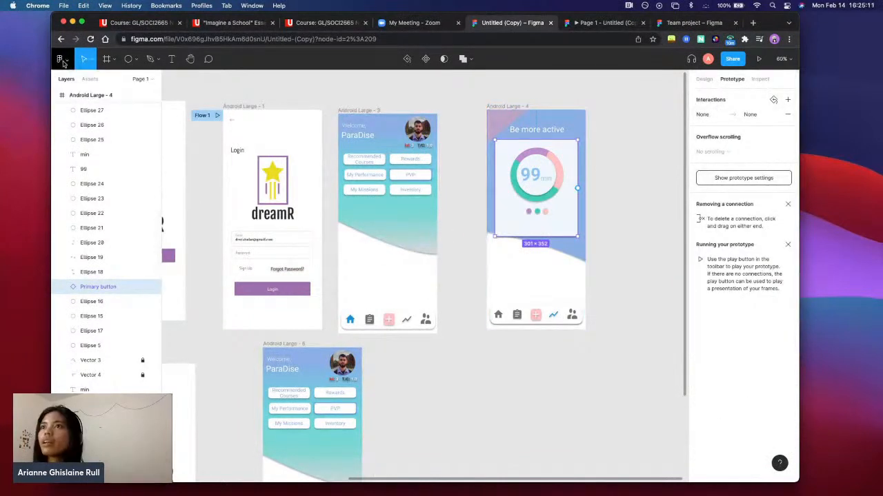
click(62, 61)
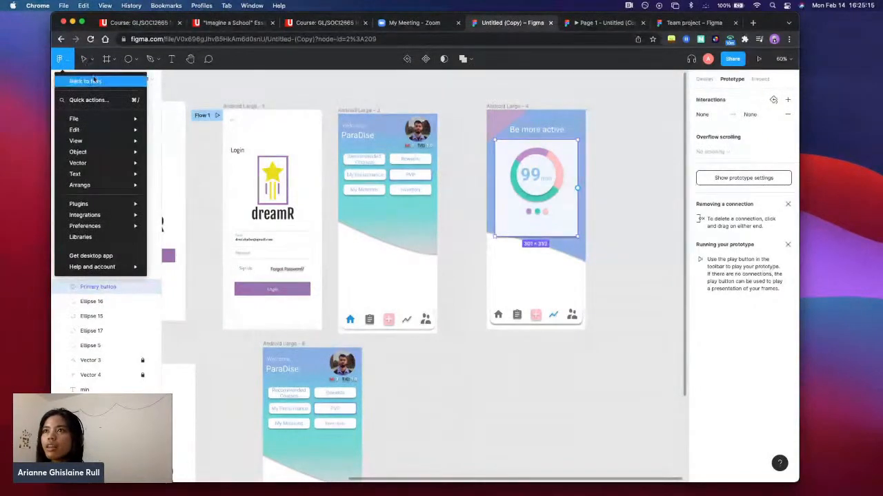
mouse_move(100, 135)
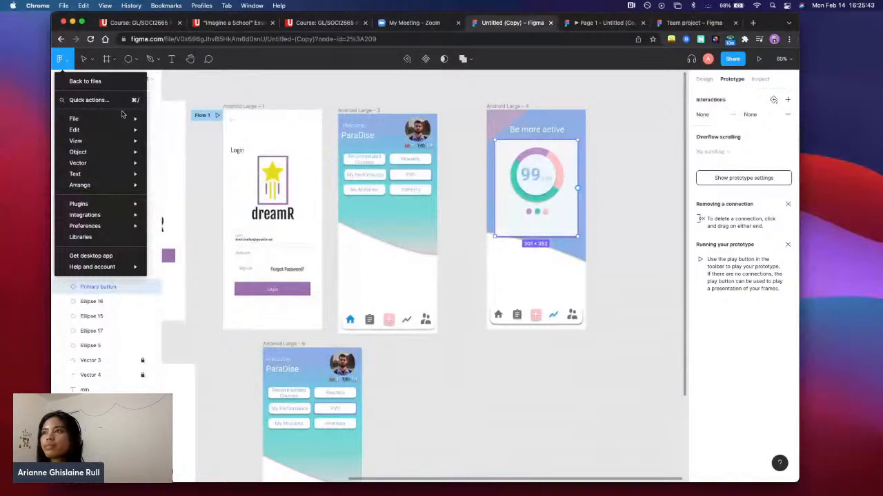
Deselect the chart card and review the prototype connections between all the dreamR screens
click(234, 91)
scroll(234, 91, left, 3)
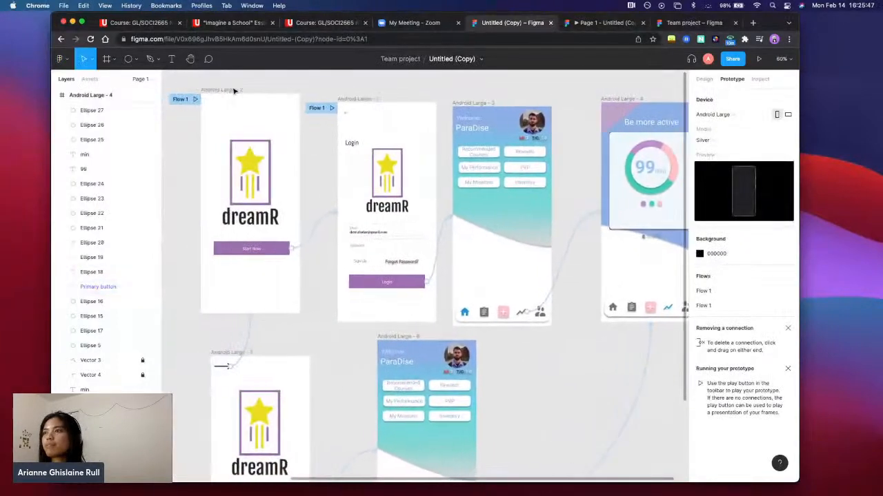
scroll(234, 90, down, 3)
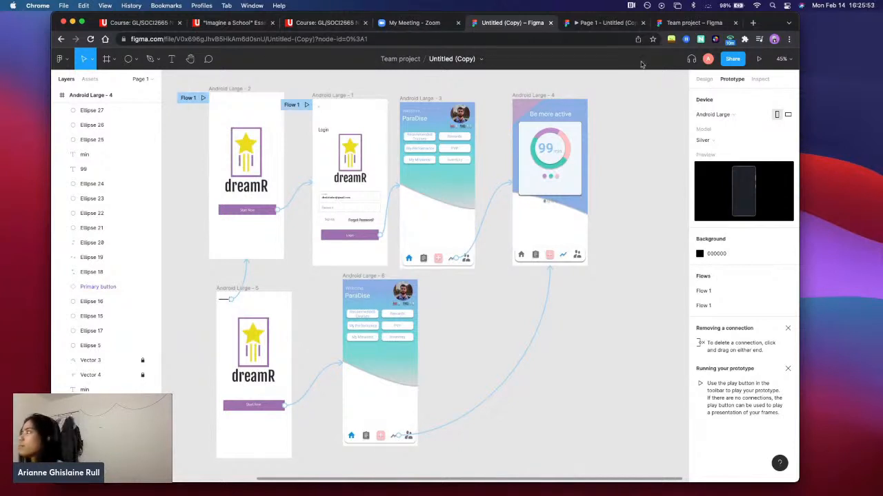
click(761, 80)
click(729, 80)
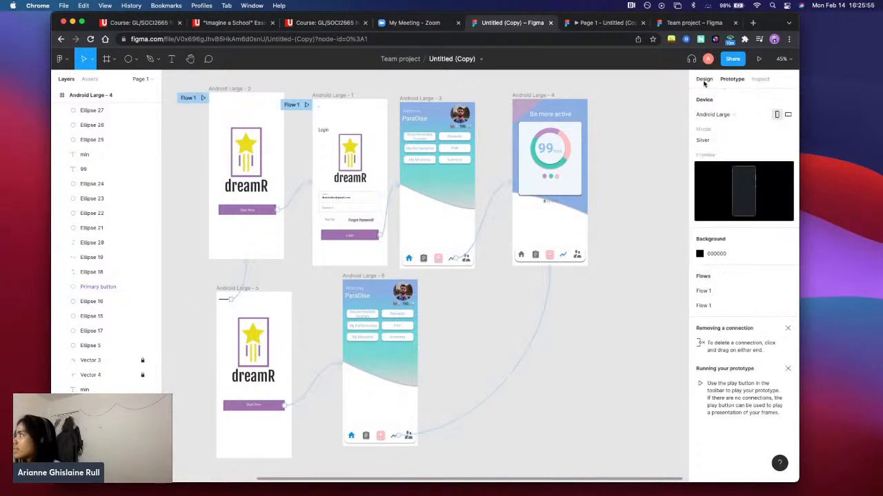
Inspect the canvas background's code in CSS, iOS and Android formats, ending on CSS
click(766, 82)
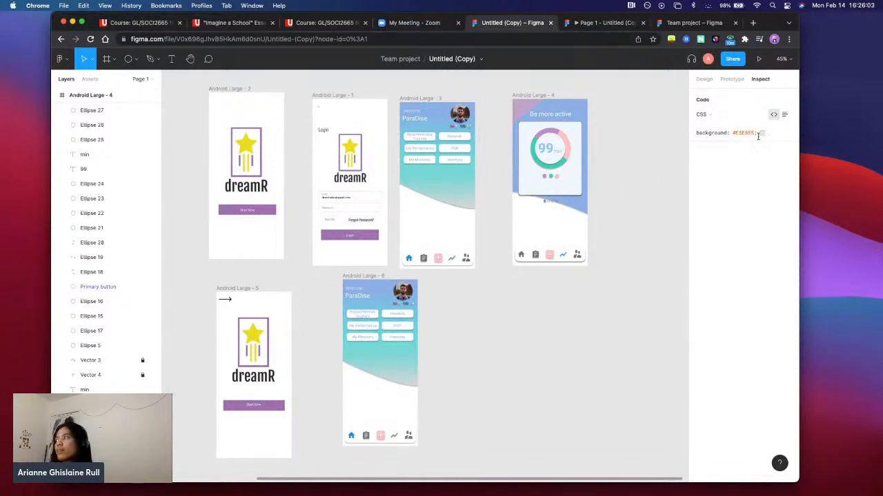
click(718, 115)
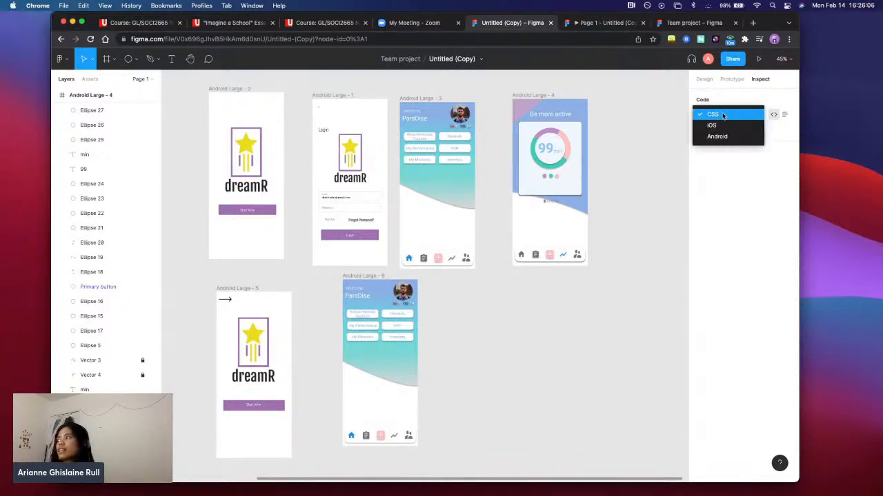
click(721, 129)
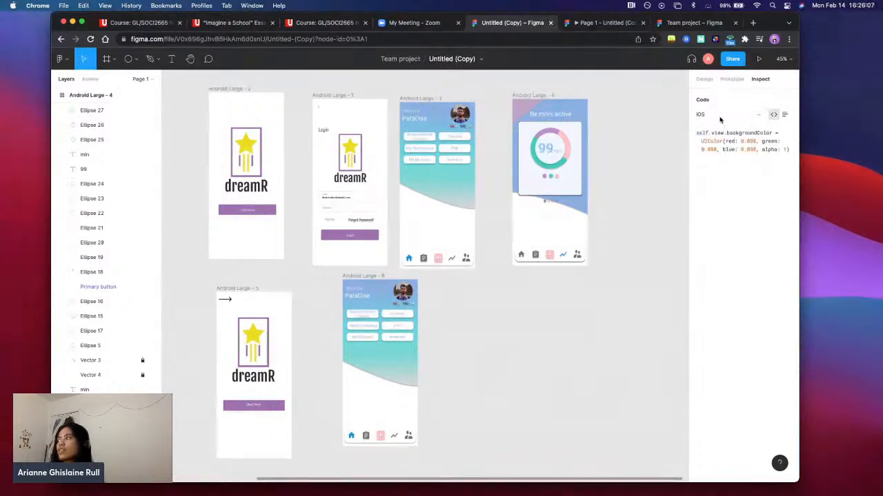
click(721, 115)
click(724, 124)
click(722, 115)
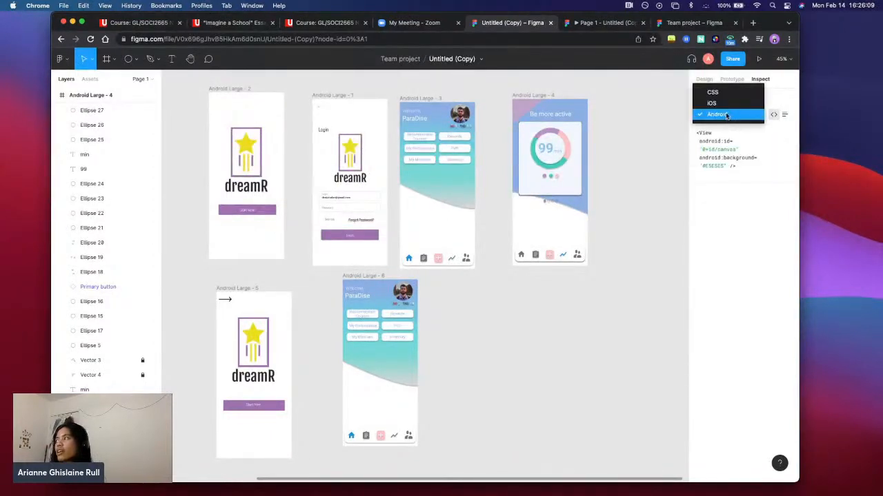
click(724, 94)
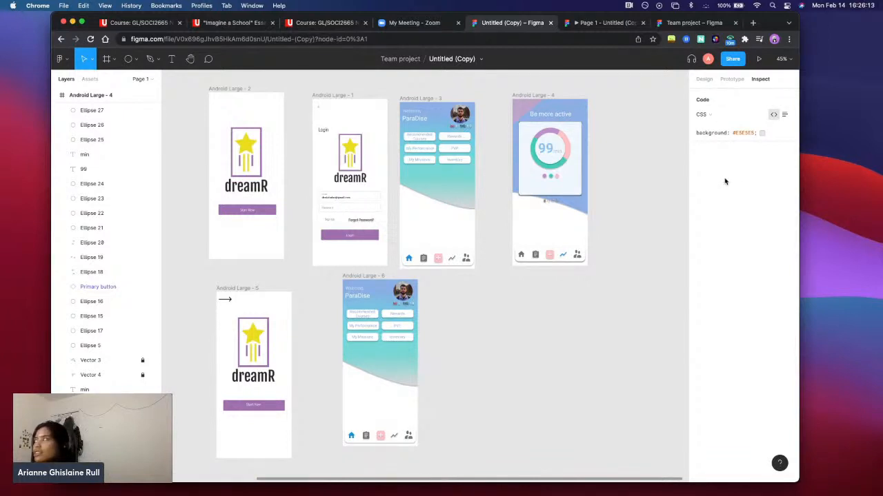
click(716, 116)
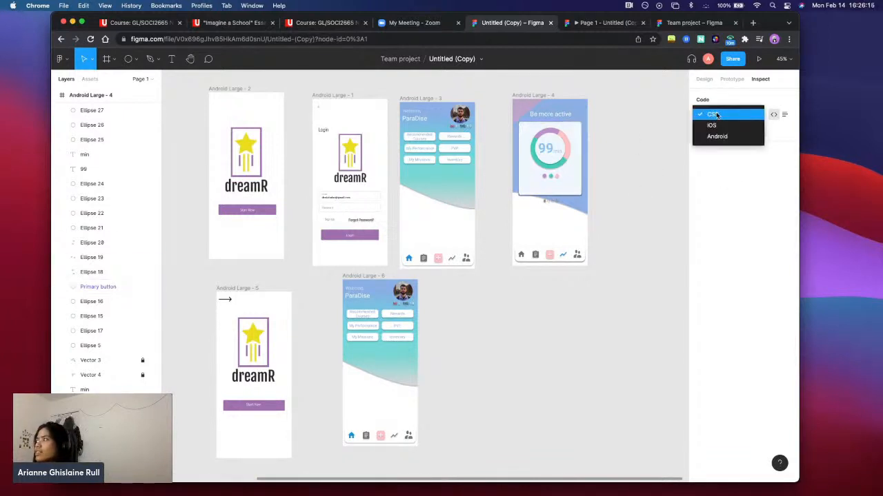
click(720, 125)
click(716, 115)
click(720, 106)
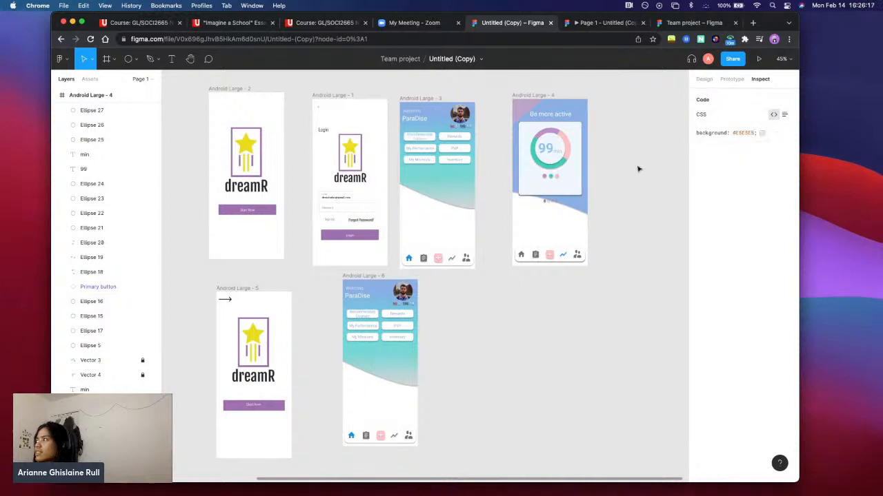
Rotate the chart card in Android Large - 4 to -0.5°
click(704, 79)
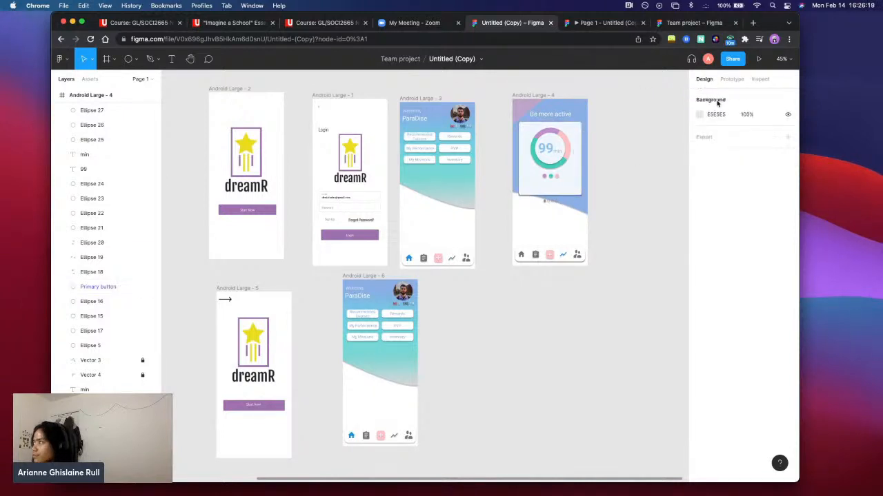
click(574, 190)
key(Escape)
scroll(583, 211, up, 5)
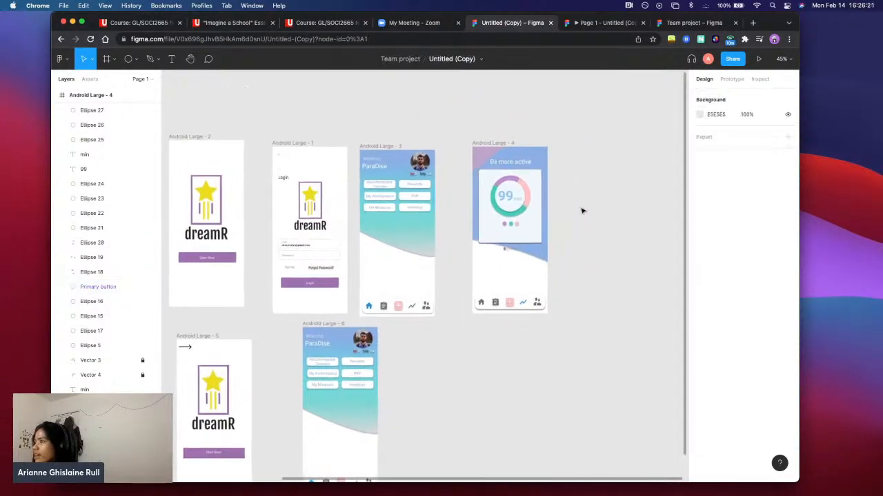
click(517, 268)
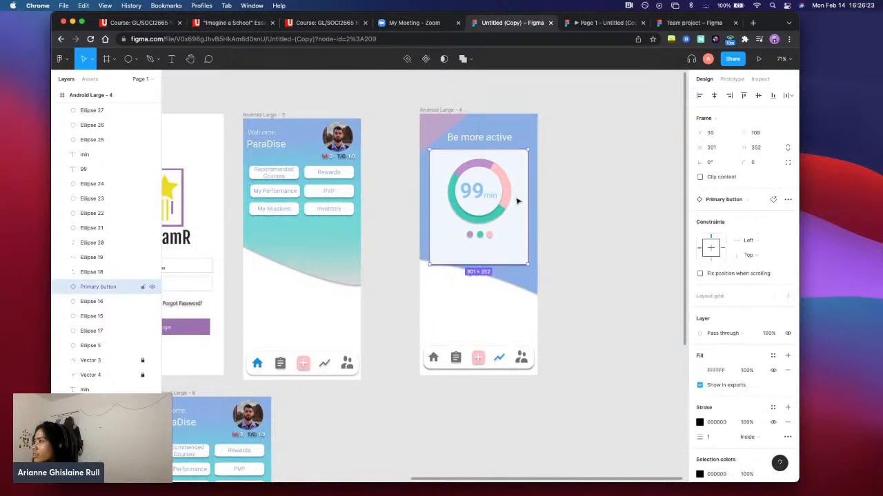
click(704, 163)
drag(704, 163, 703, 163)
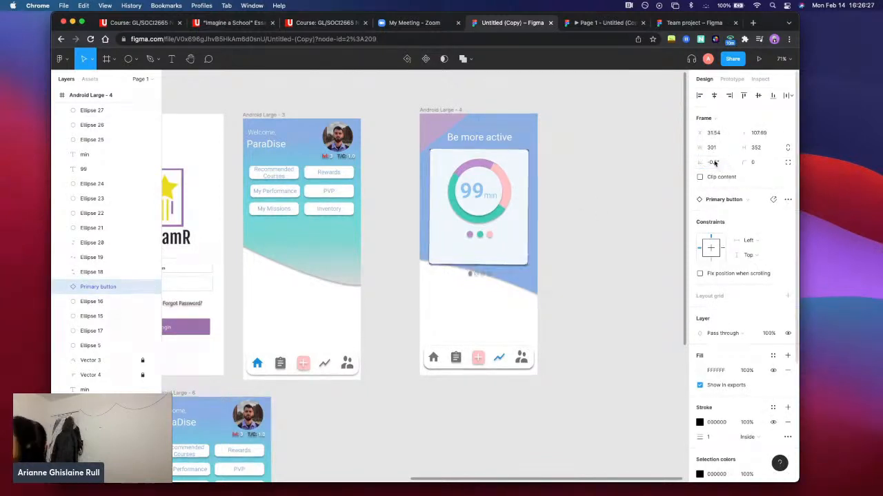
click(716, 164)
click(724, 164)
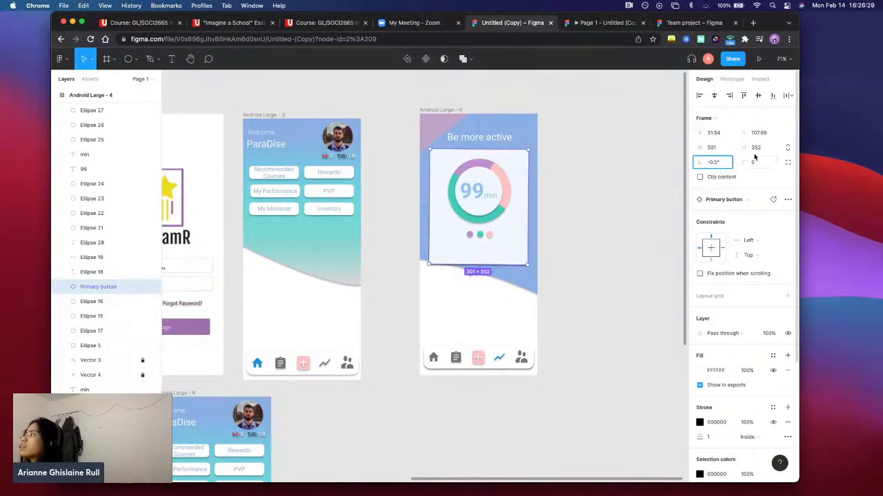
key(shift+Tab)
key(shift+Tab)
key(shift+Tab)
key(shift+Tab)
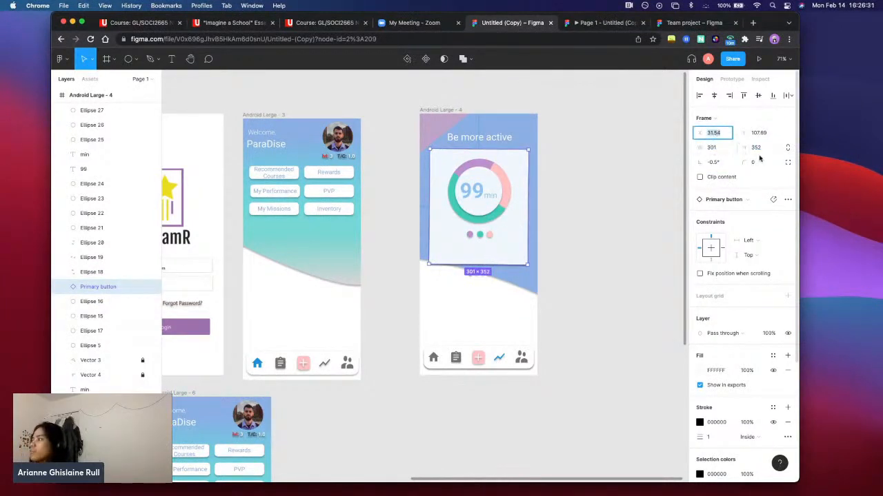
Review the chart card's stroke and effect properties and preview its PNG export
scroll(757, 344, down, 1)
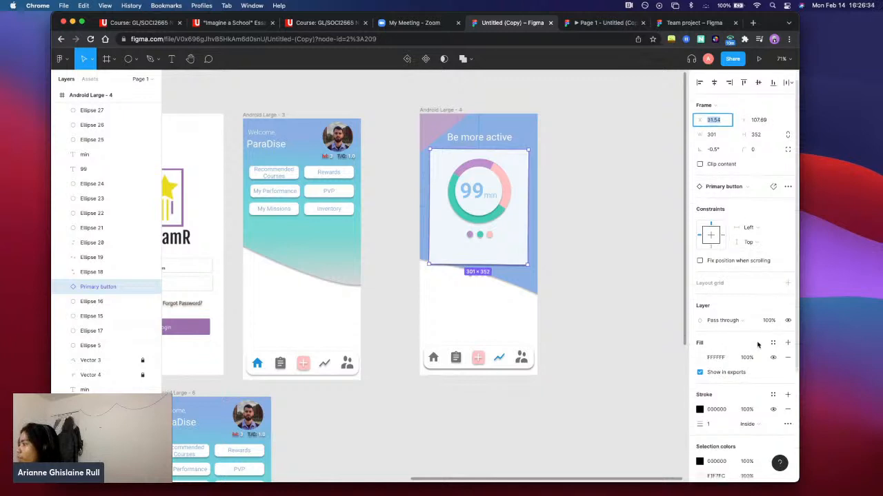
scroll(758, 345, down, 5)
click(717, 305)
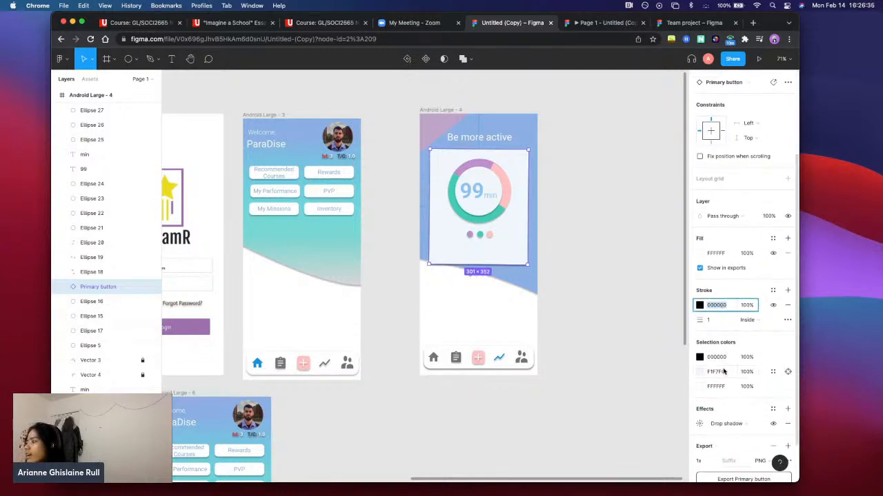
scroll(726, 365, down, 3)
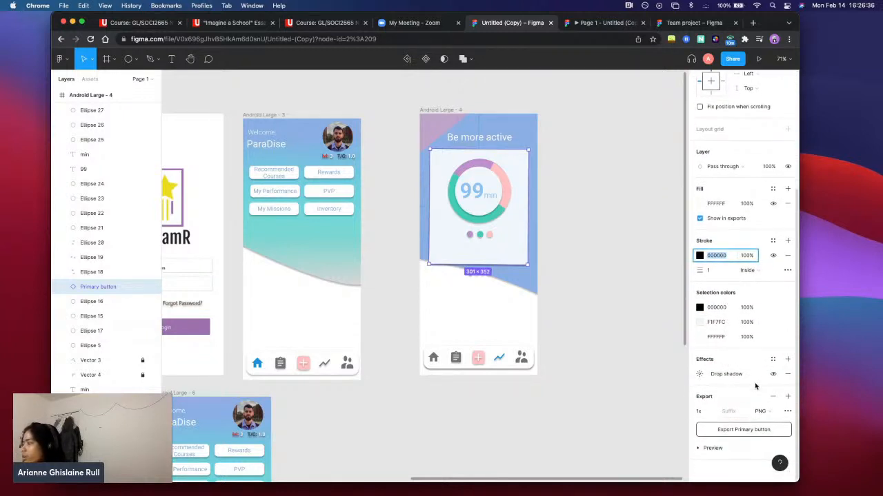
click(724, 450)
scroll(734, 413, down, 5)
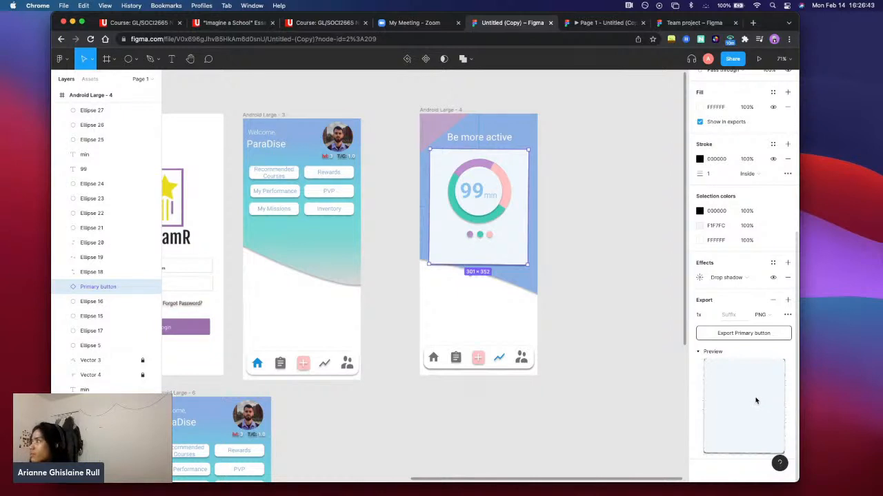
scroll(755, 400, up, 10)
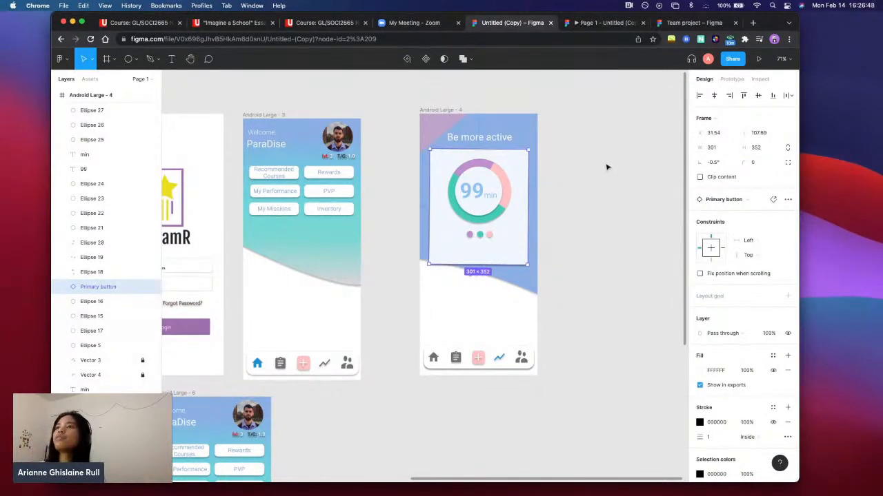
Prepare an invitation to the file with can edit permission and enter the invitee's e-mail address
click(732, 59)
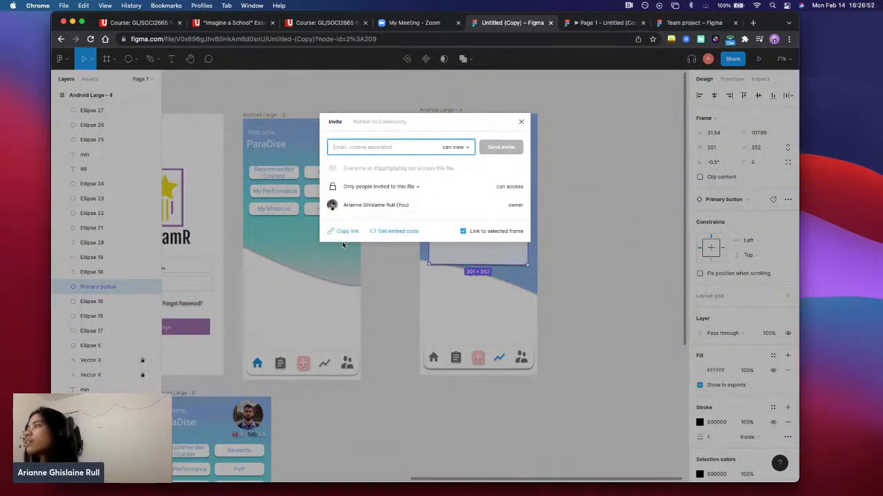
click(461, 148)
click(458, 136)
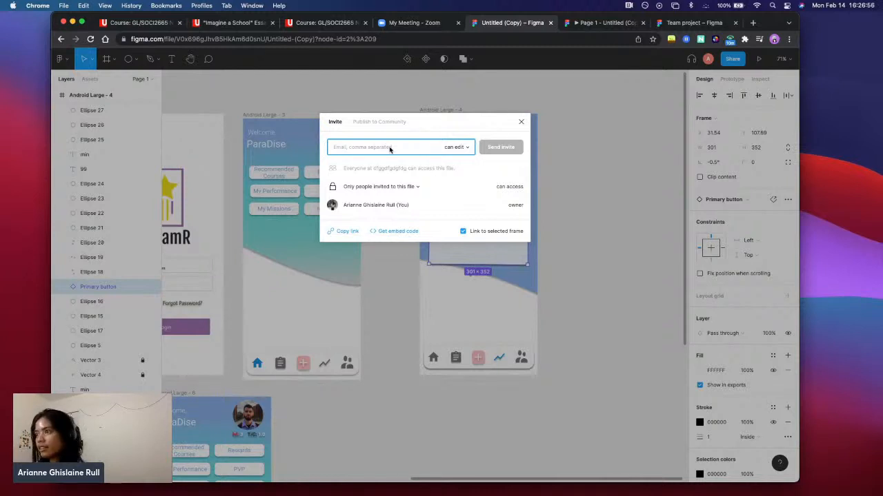
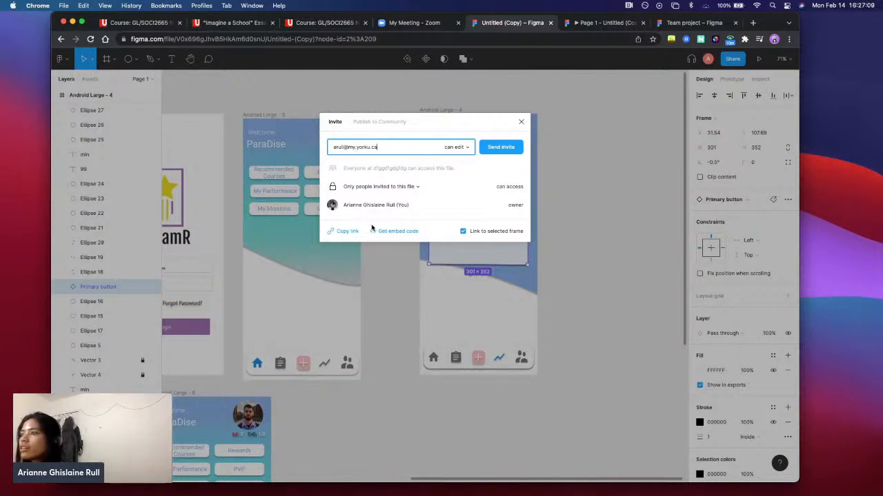
Copy the share link to the selected frame, view the Publish to Community option and close the sharing dialog
click(348, 231)
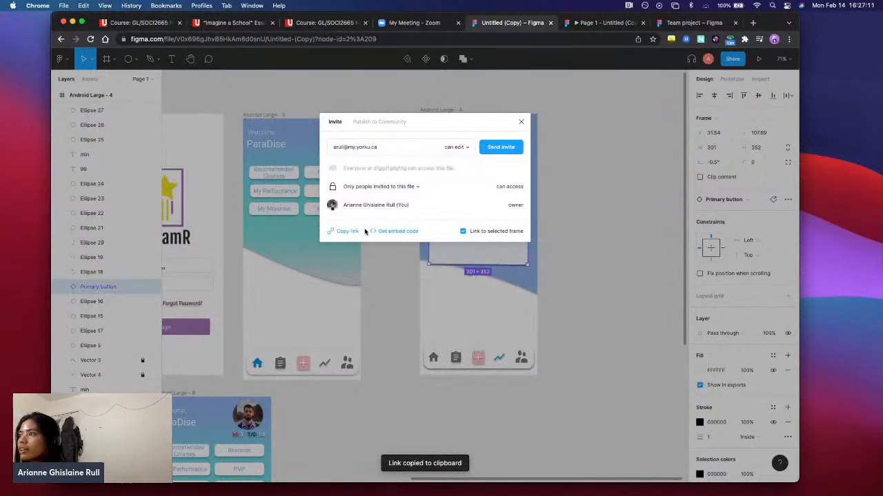
click(392, 127)
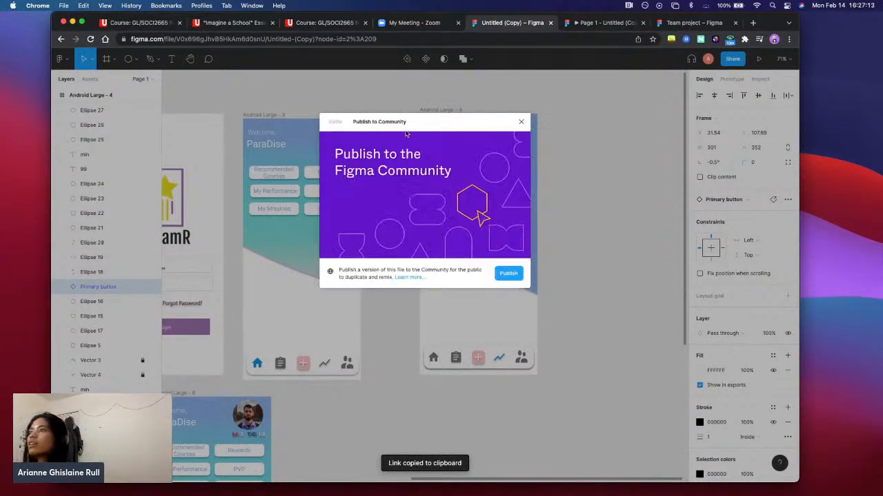
click(522, 122)
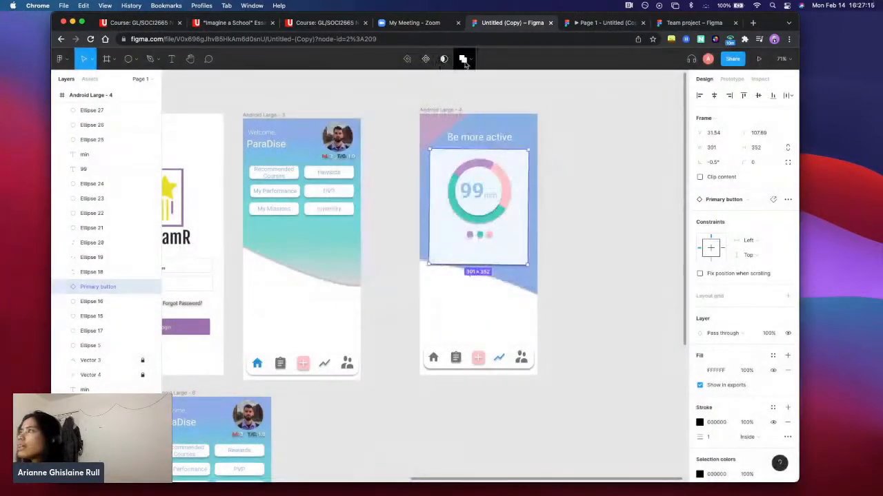
click(611, 183)
click(507, 250)
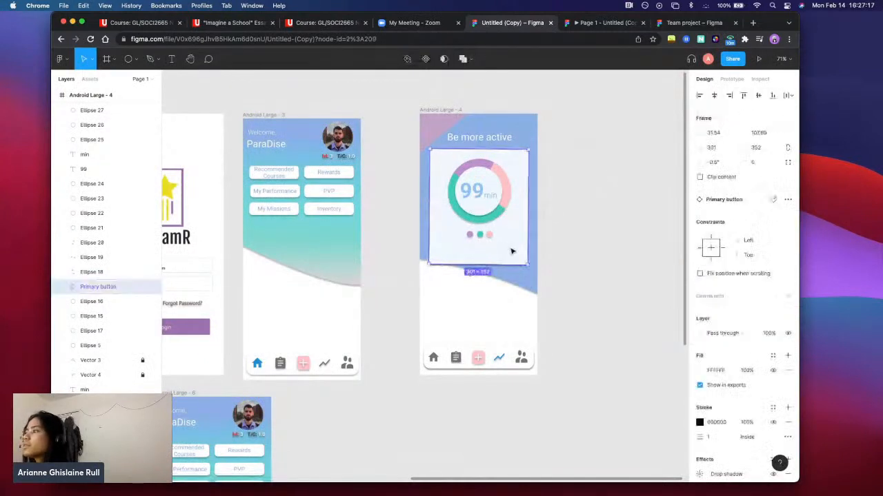
click(759, 199)
click(310, 283)
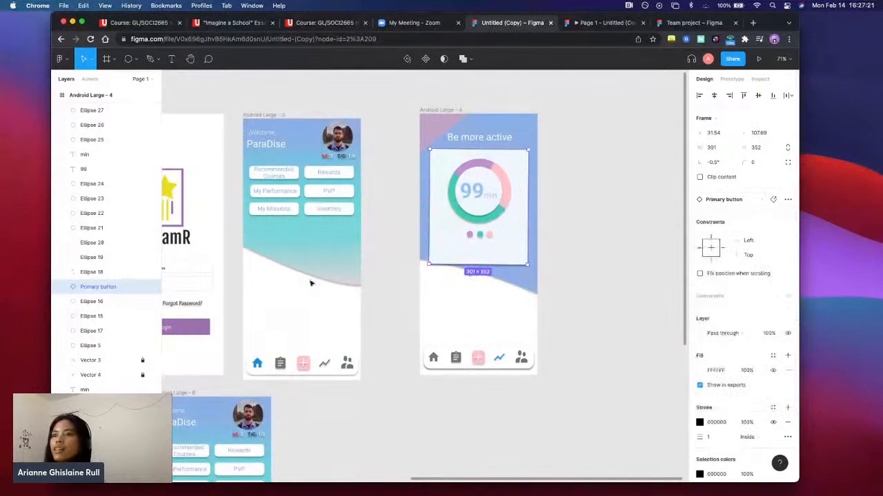
Open the layer name of the small purple dot (Ellipse 21) below the chart in Android Large - 4 for editing
click(87, 229)
right_click(86, 231)
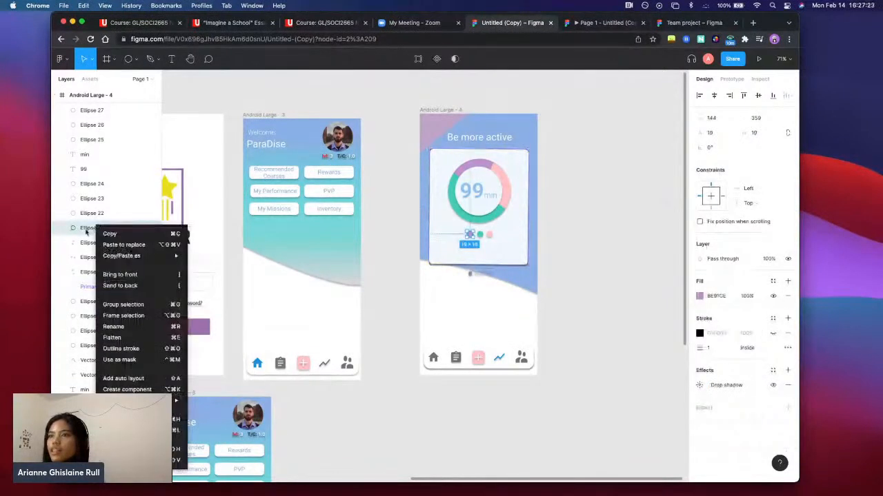
double_click(88, 231)
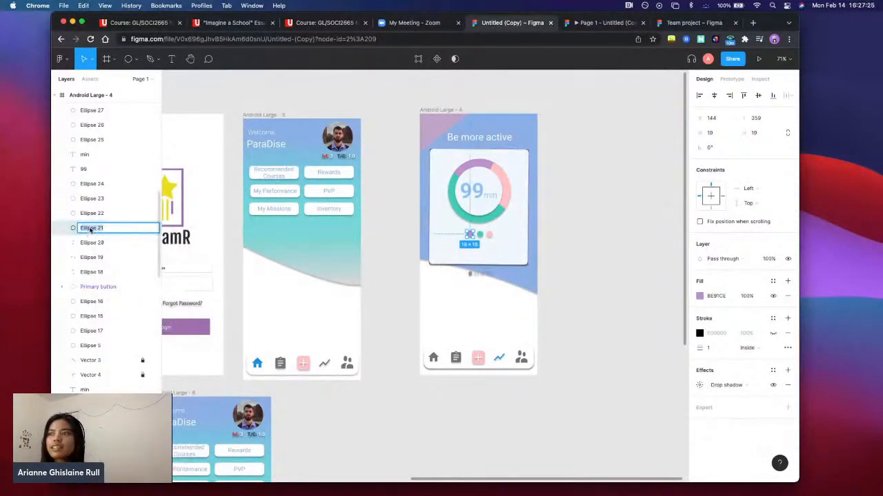
Rename the btn layer of the Start Now button in Android Large - 2 as Start Now Button
scroll(364, 214, left, 5)
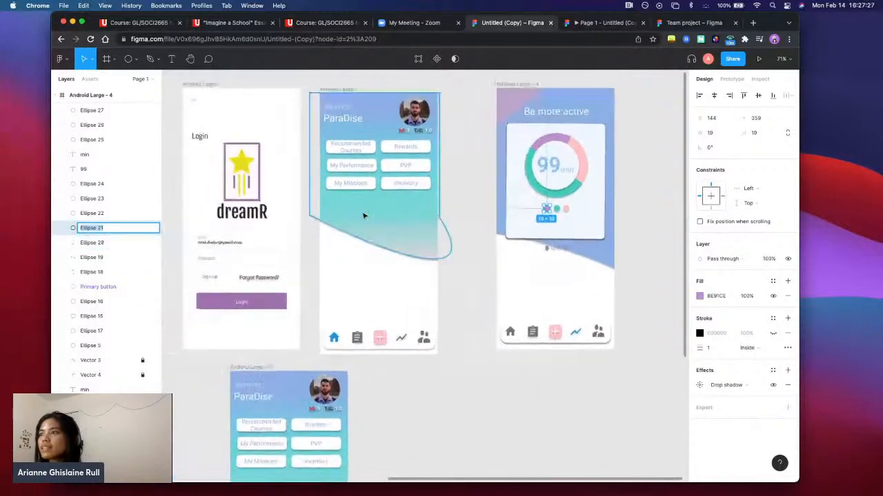
scroll(364, 216, left, 6)
click(304, 257)
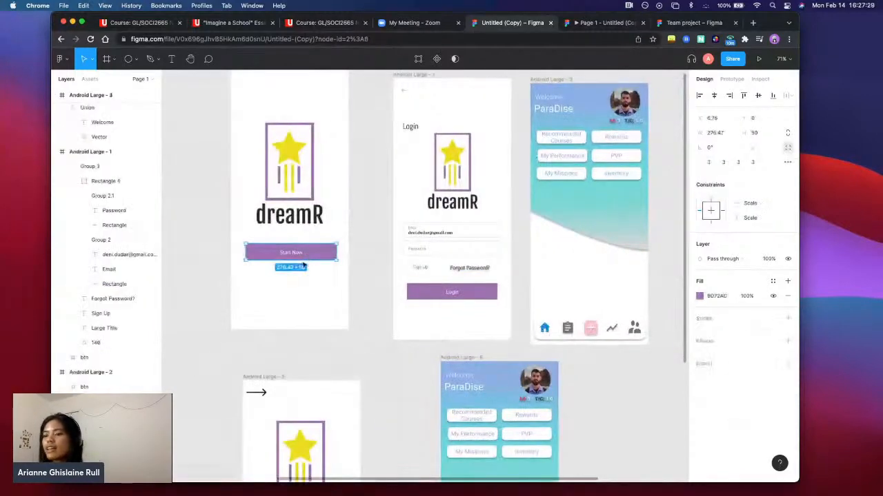
scroll(201, 343, down, 3)
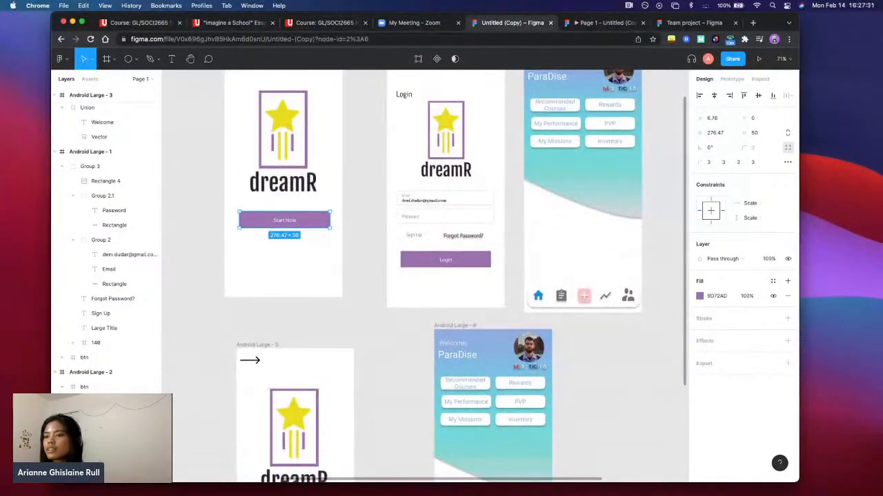
double_click(85, 388)
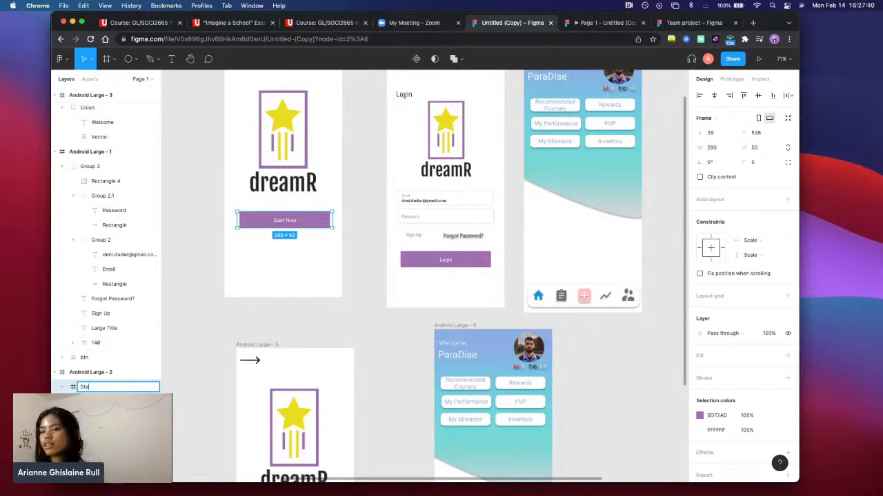
text(Start Now)
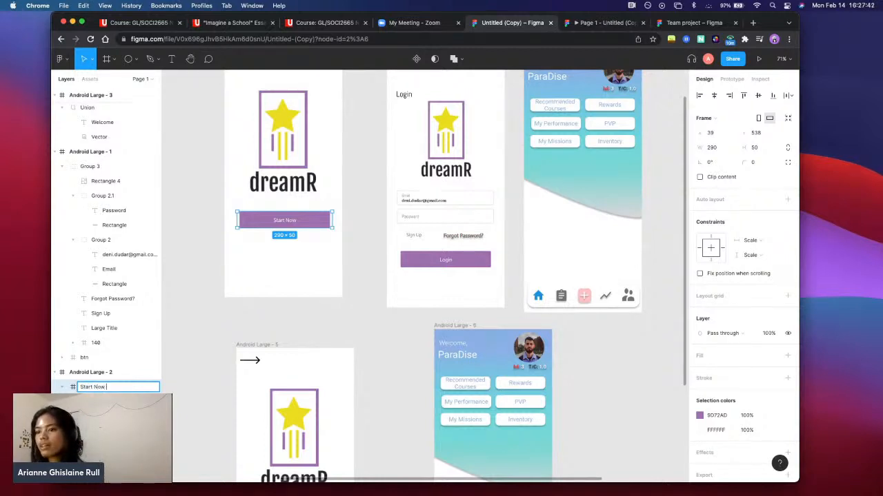
text( Button)
key(Return)
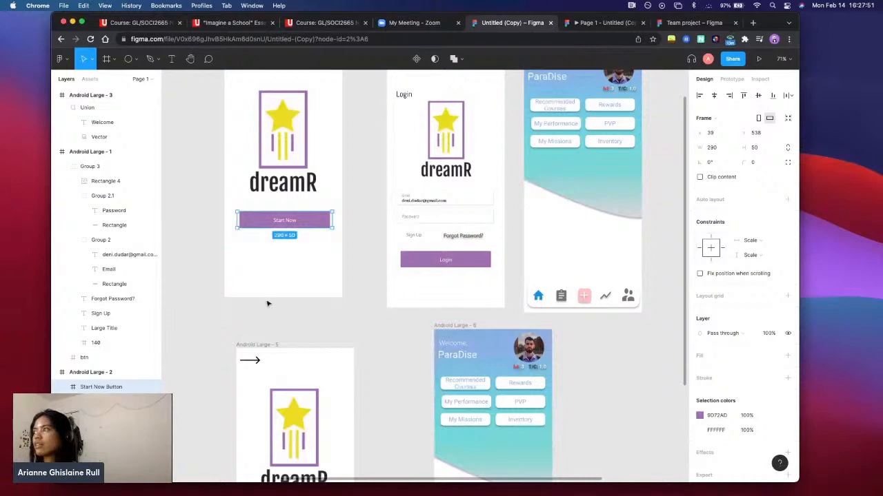
Look over the arrangement of all the dreamR frames on the page
scroll(506, 270, down, 5)
scroll(537, 261, down, 5)
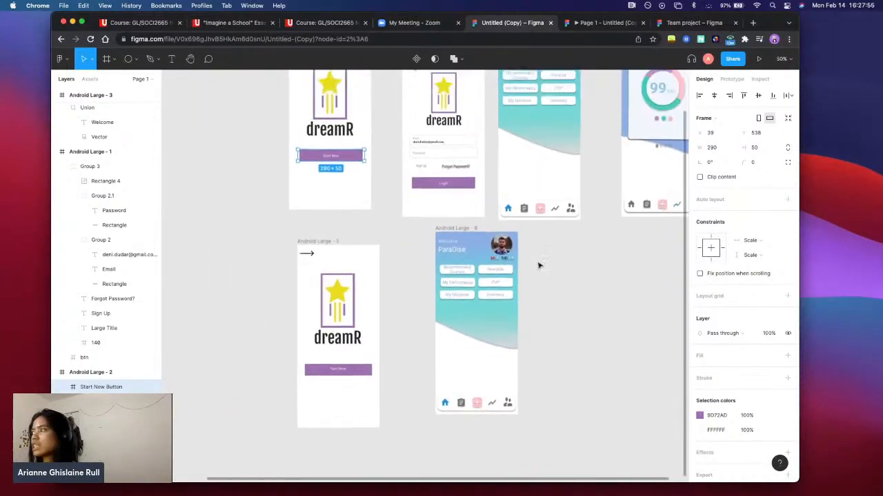
scroll(563, 261, up, 2)
scroll(561, 260, right, 2)
scroll(558, 260, down, 2)
scroll(553, 265, up, 2)
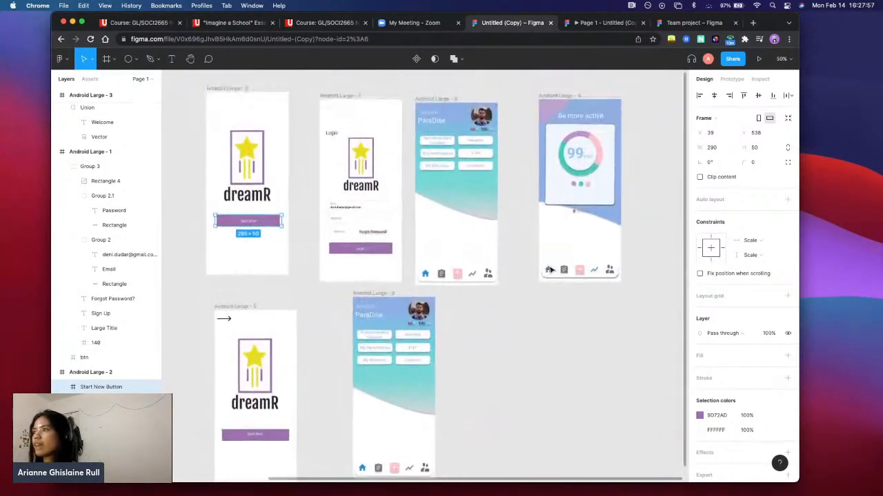
scroll(541, 275, left, 1)
scroll(545, 288, down, 2)
scroll(517, 286, up, 5)
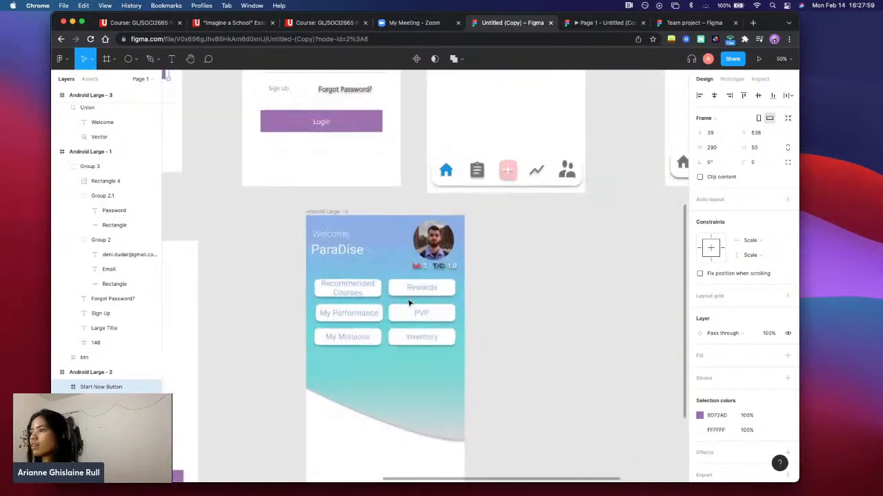
Set the stroke colour of the Forgot Password? text in Android Large - 1 to white (FFFFFF) and reselect the text
scroll(403, 265, up, 3)
scroll(402, 265, left, 2)
scroll(407, 248, right, 1)
click(418, 235)
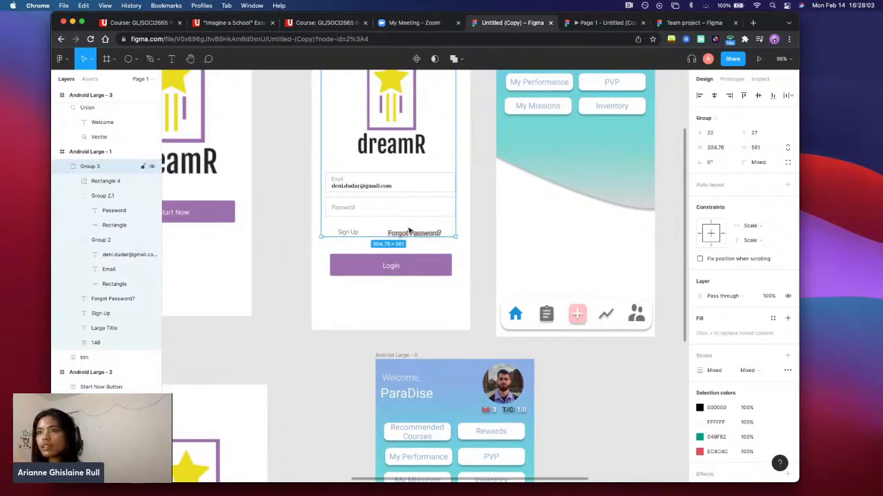
double_click(411, 234)
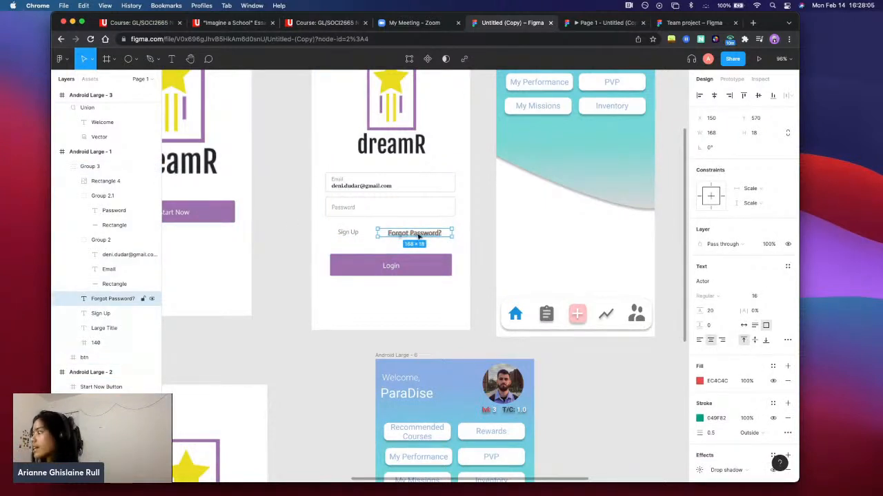
scroll(748, 376, down, 2)
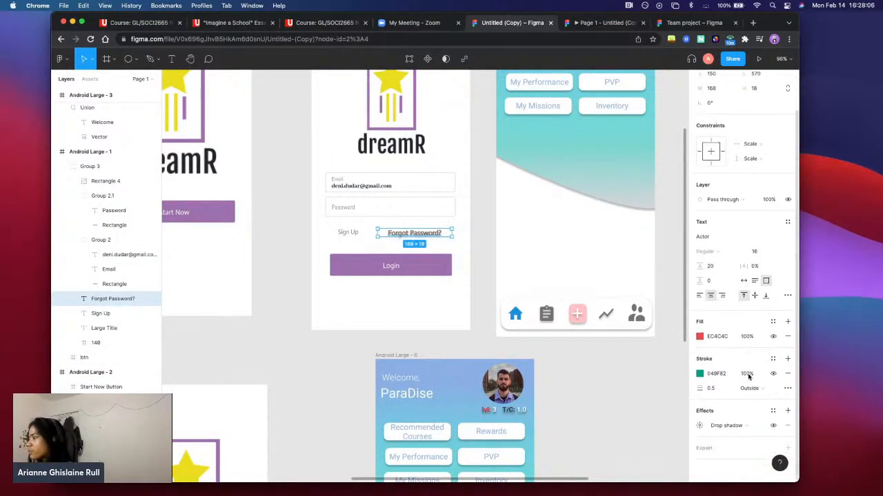
click(699, 374)
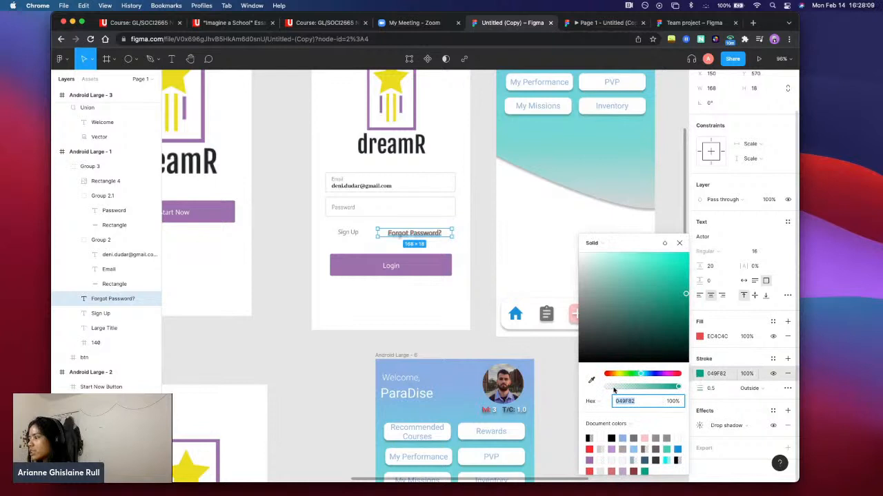
drag(624, 295, 553, 236)
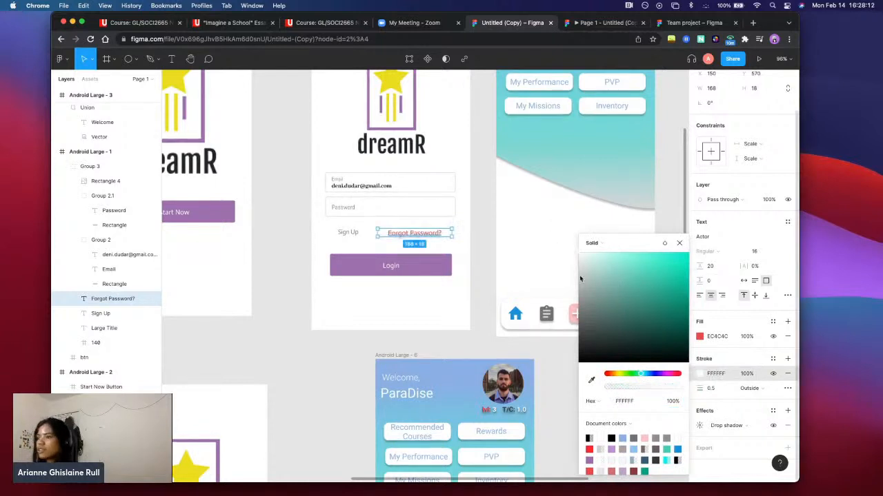
click(564, 359)
click(415, 235)
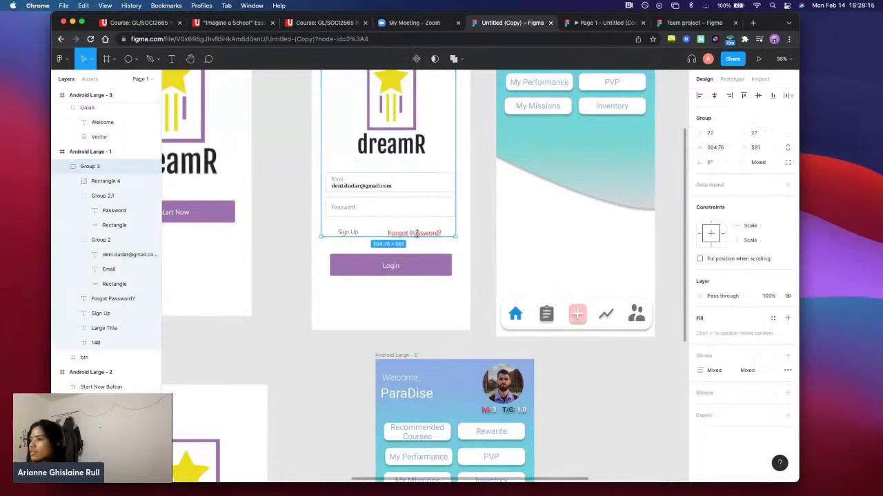
click(421, 235)
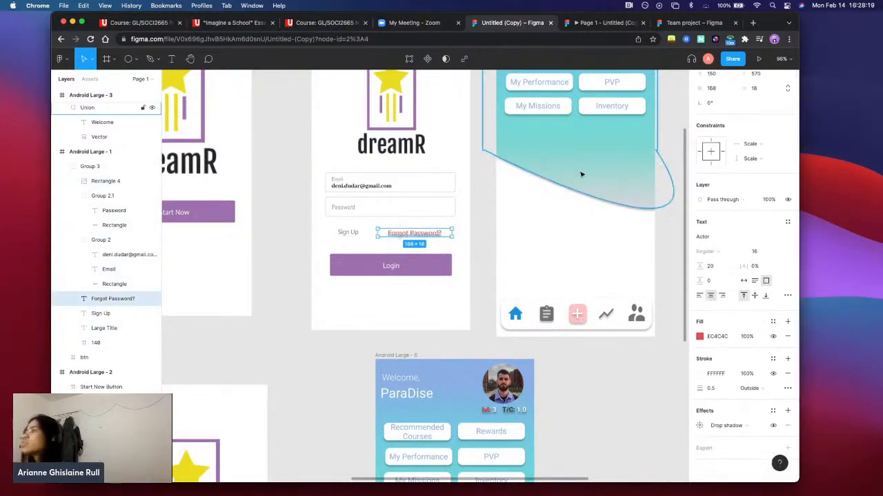
Check the corner radius of the My Missions button's rectangle in Android Large - 3
click(549, 116)
double_click(550, 115)
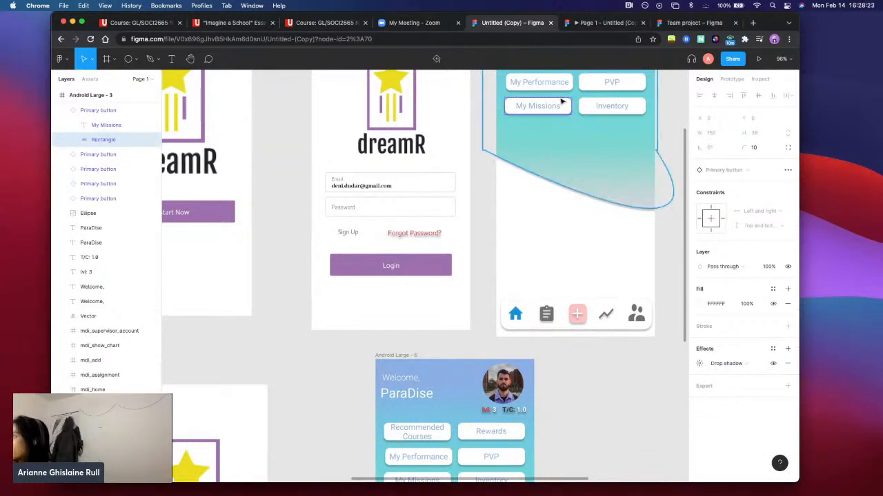
scroll(593, 117, up, 2)
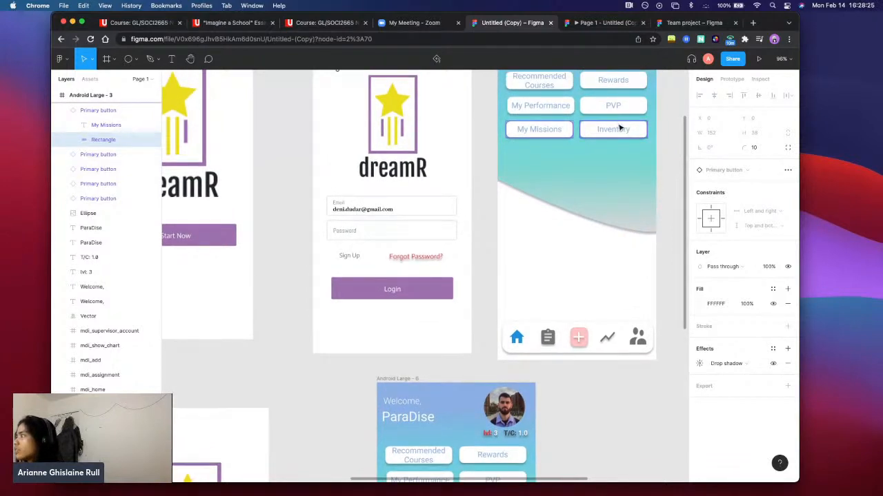
scroll(620, 128, up, 3)
click(755, 149)
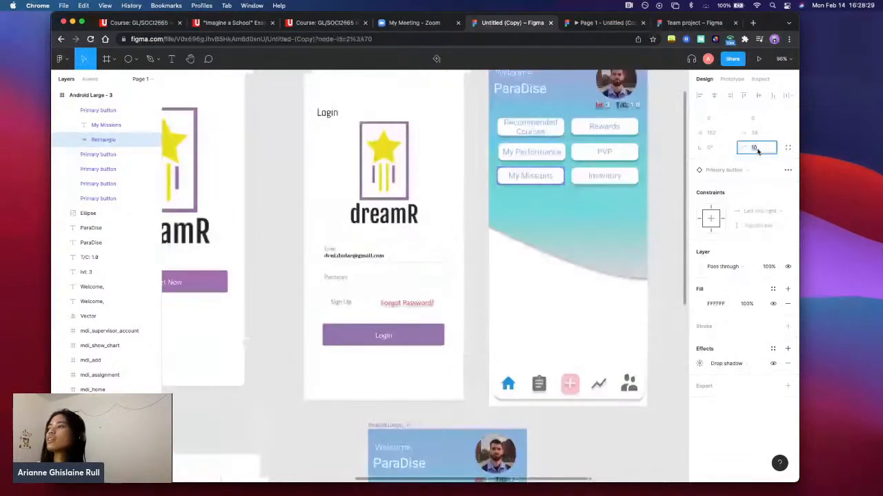
Set the corner radius of the purple Start Now button rectangle in Android Large - 5 to 10
scroll(634, 140, down, 10)
scroll(639, 138, left, 5)
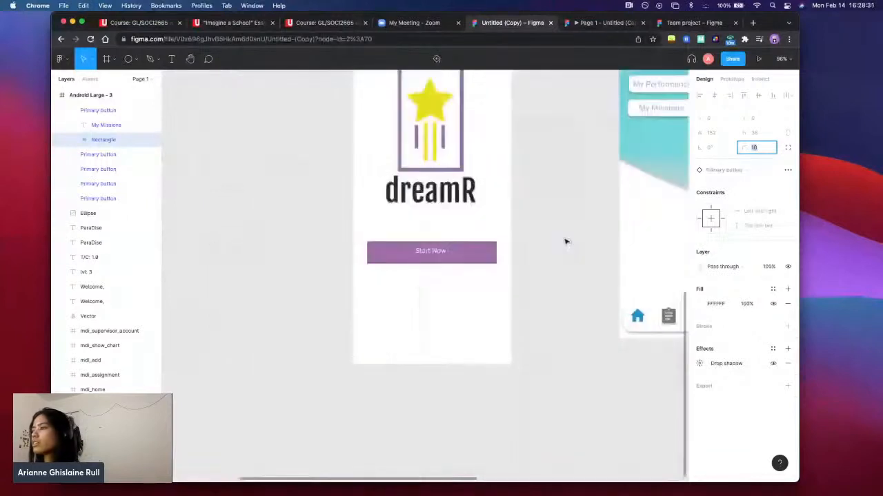
double_click(473, 254)
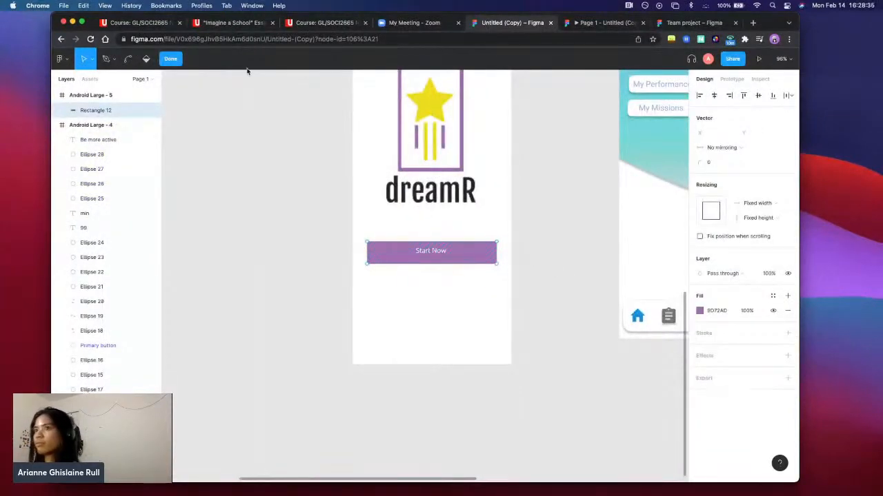
click(171, 58)
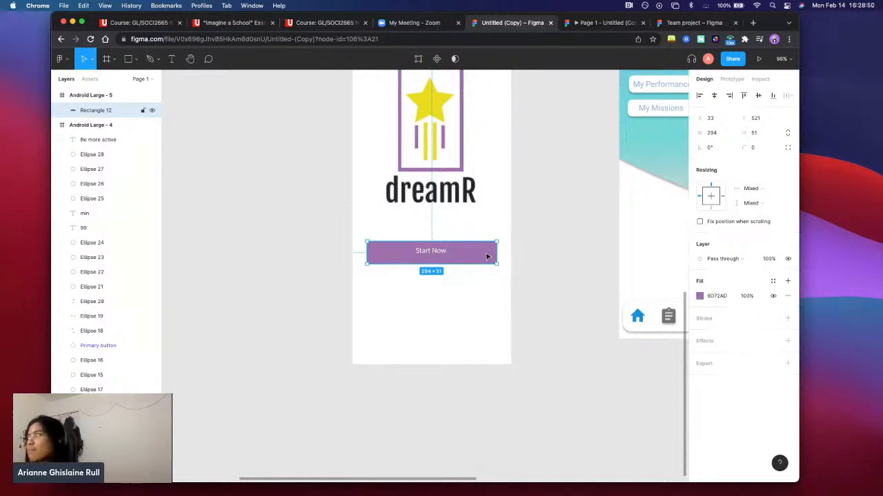
click(757, 147)
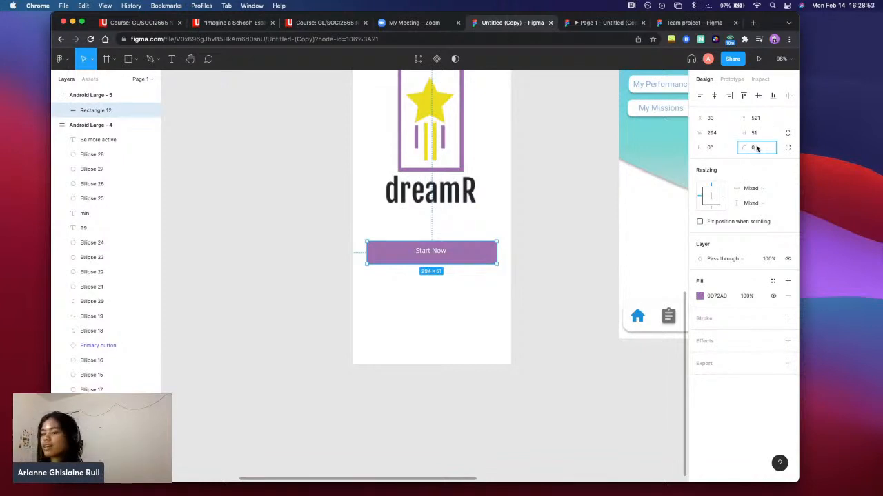
key(Return)
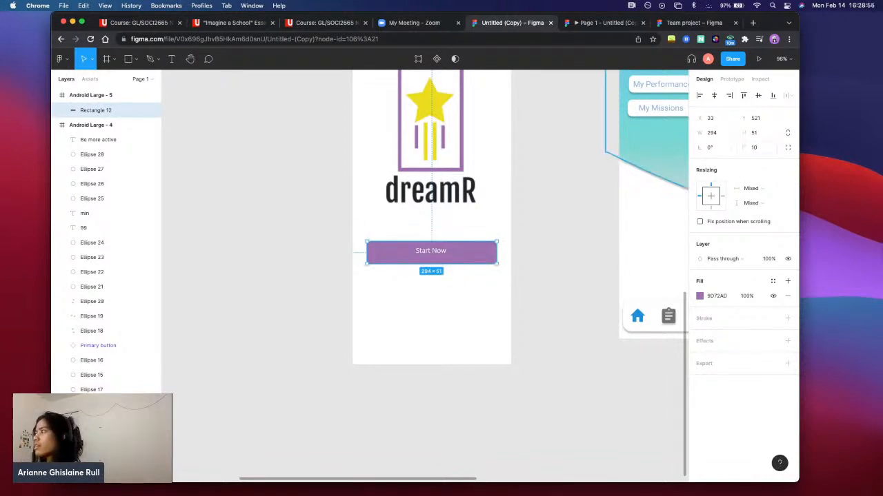
click(760, 149)
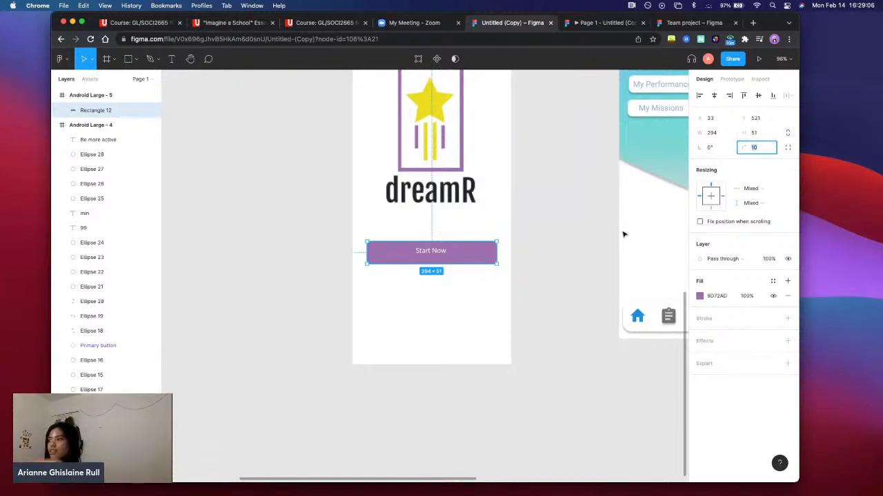
click(522, 297)
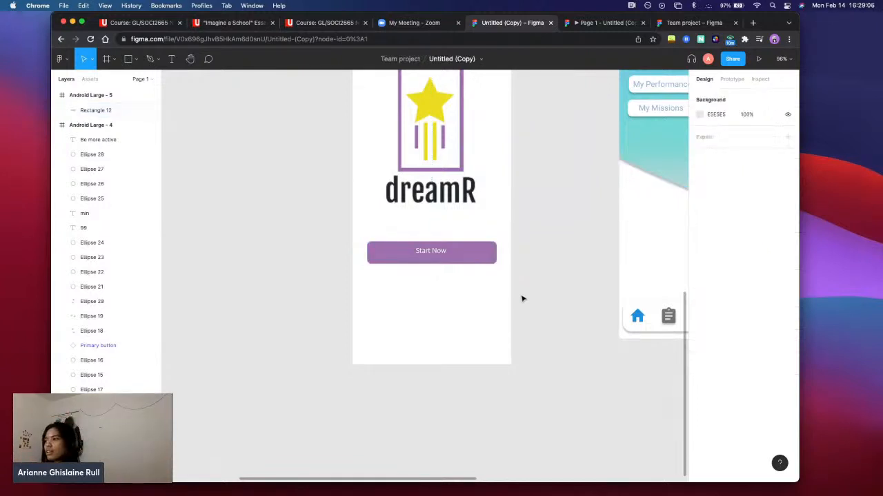
click(475, 253)
click(471, 306)
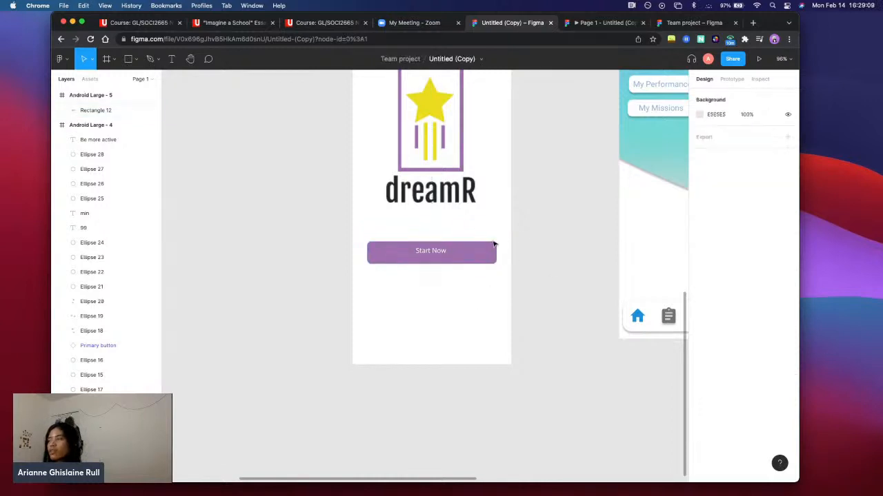
Set the corner radius of the Start Now button rectangle in Android Large - 5 to 100
click(494, 245)
click(757, 148)
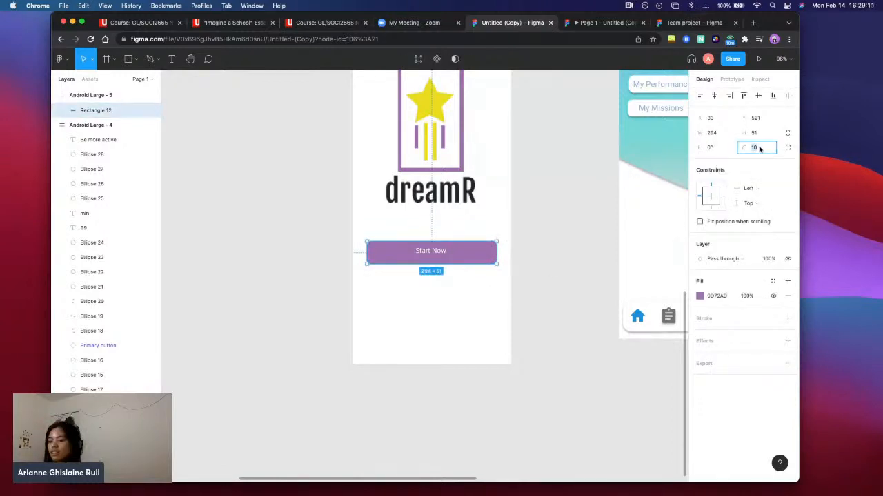
text(100)
key(Return)
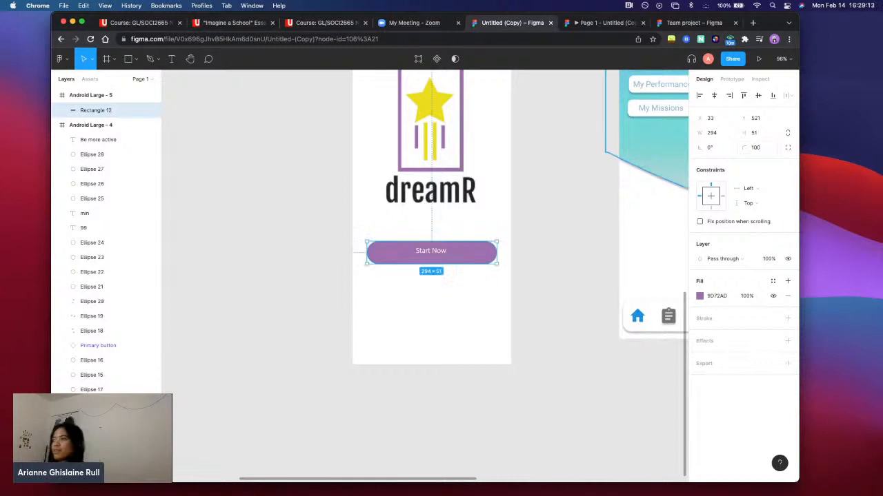
click(442, 333)
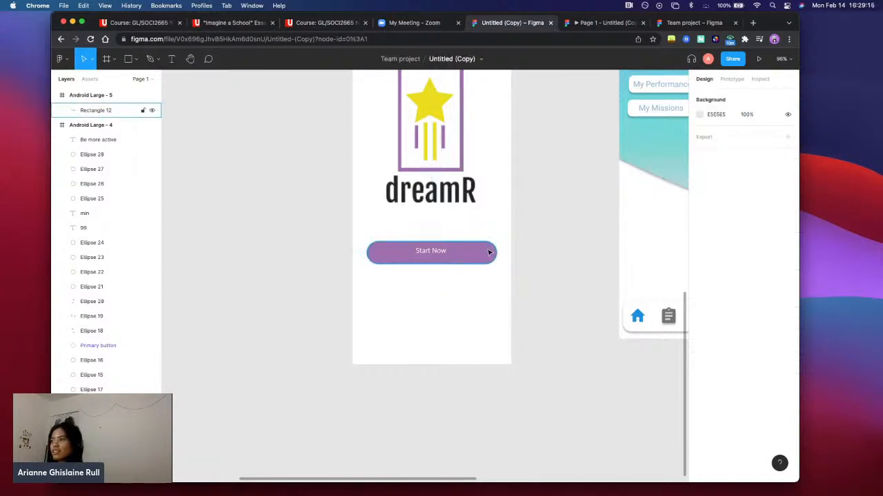
drag(541, 282, 459, 250)
click(436, 325)
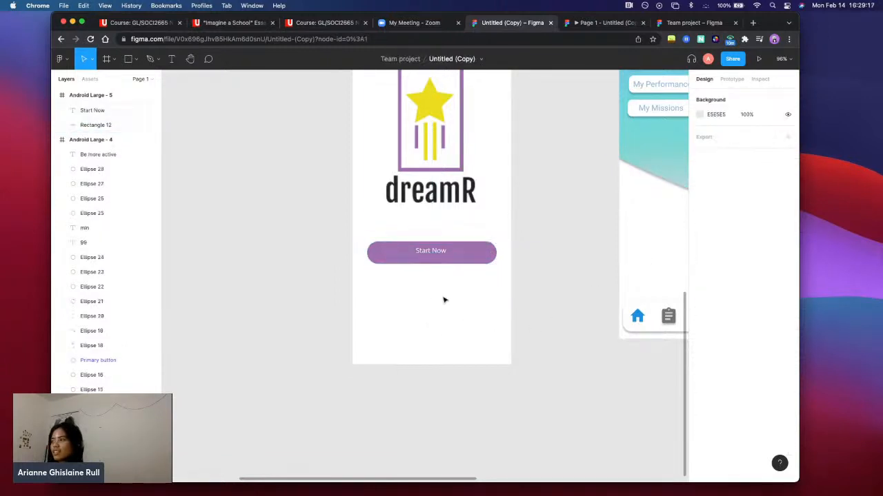
Set the corner radius of the Start Now button rectangle in Android Large - 5 to 0
click(473, 258)
click(757, 149)
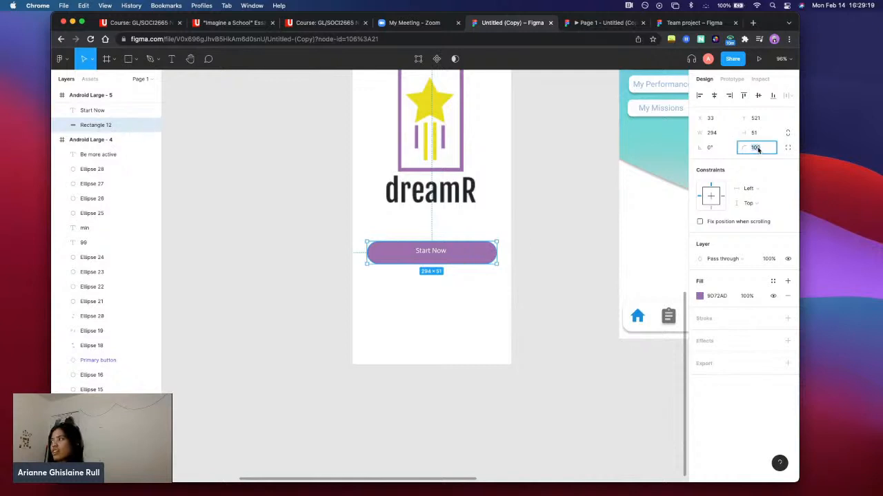
text(0)
key(Return)
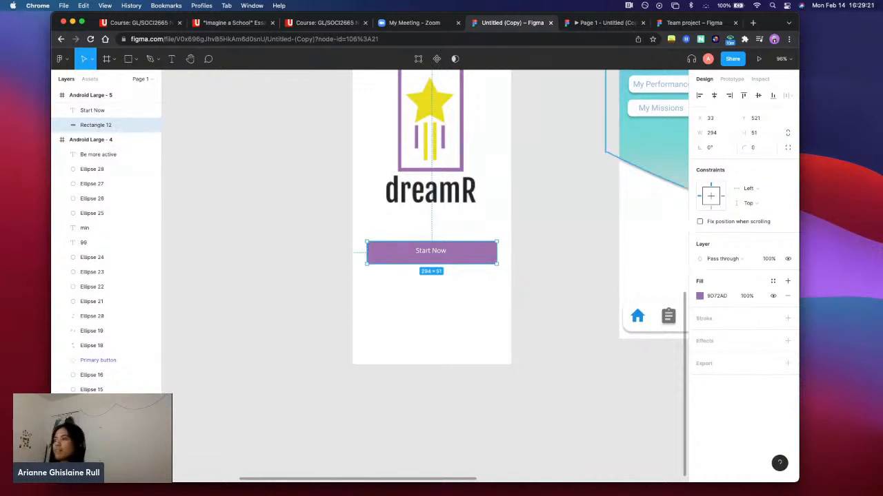
click(460, 319)
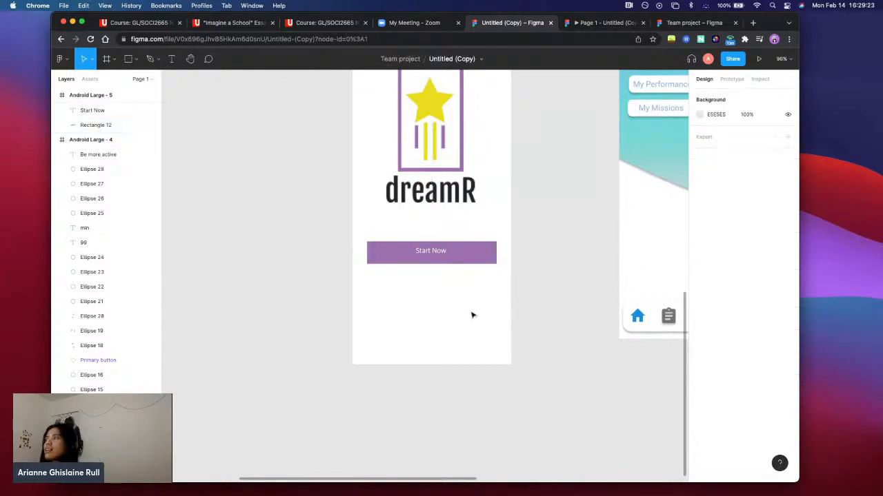
Look over the Android Large - 6 screen beside its neighbouring frames, including the people icon in its navigation bar
scroll(473, 311, up, 1)
scroll(473, 311, right, 6)
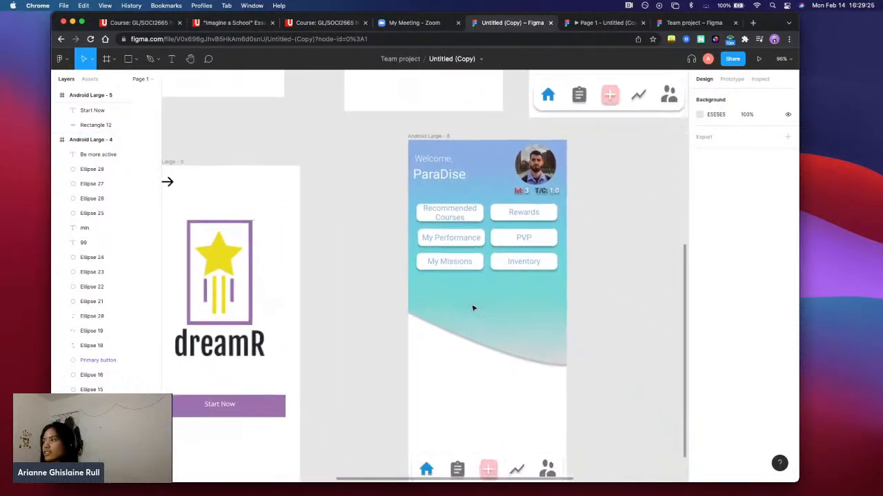
scroll(473, 308, down, 3)
scroll(473, 308, right, 3)
click(469, 391)
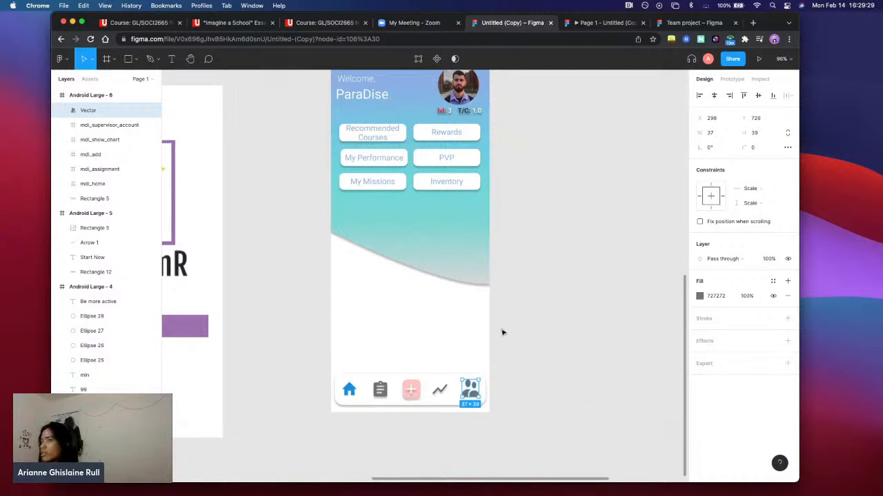
scroll(522, 282, up, 5)
scroll(522, 282, right, 2)
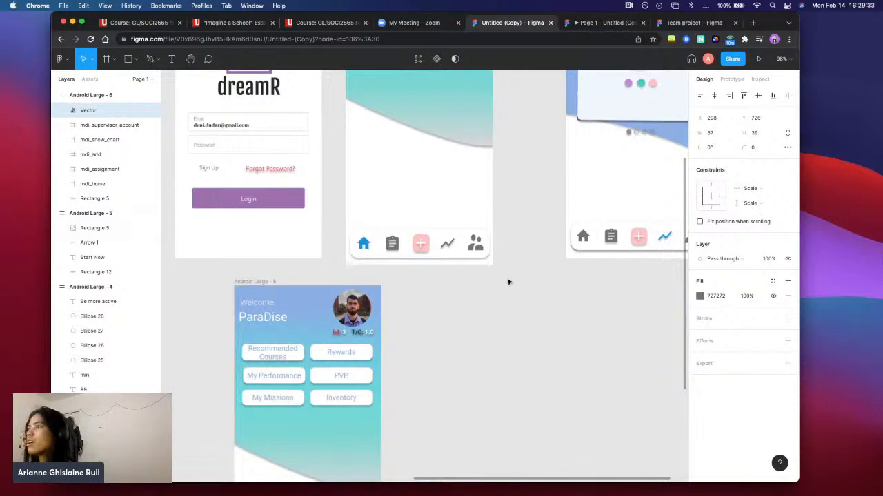
scroll(508, 282, down, 5)
scroll(500, 327, down, 3)
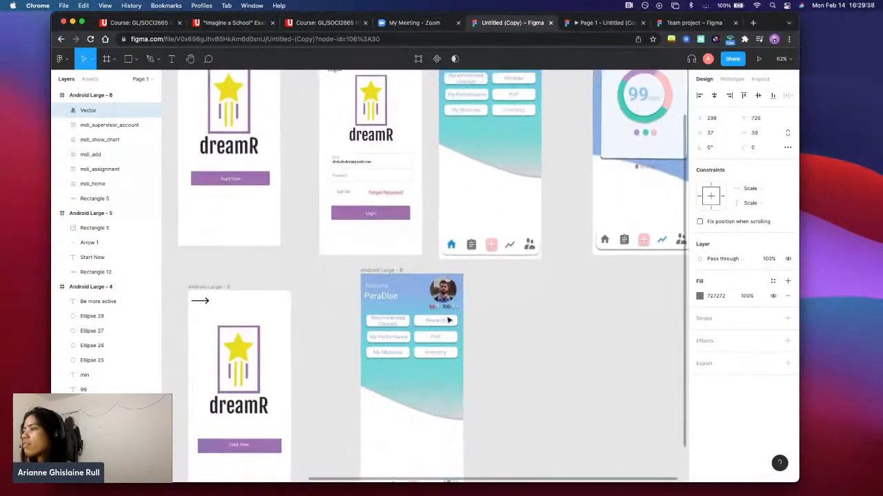
scroll(477, 316, down, 3)
scroll(477, 315, right, 1)
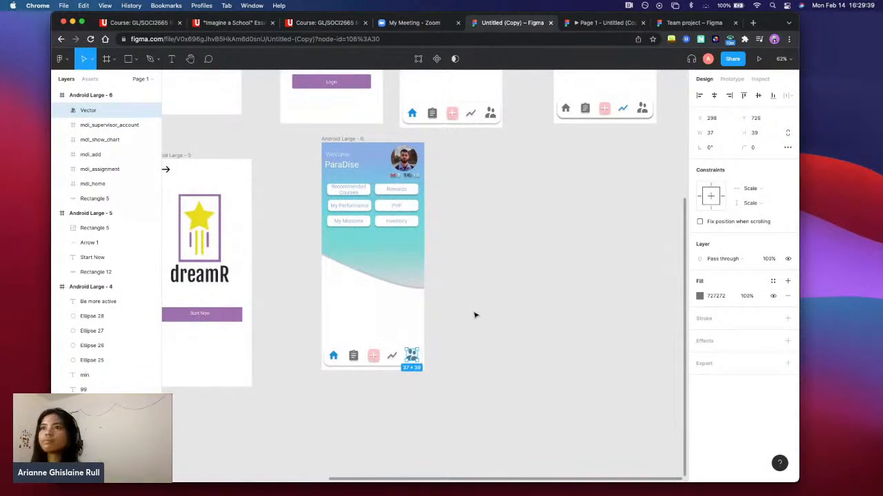
click(474, 315)
scroll(475, 315, left, 3)
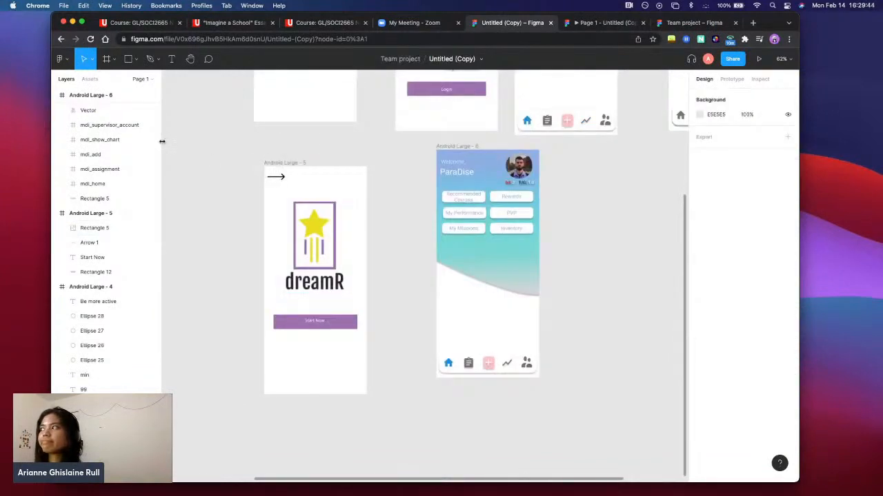
Inspect the prototype interaction of the Start Now button in Android Large - 2, including its available animation types
scroll(402, 211, up, 5)
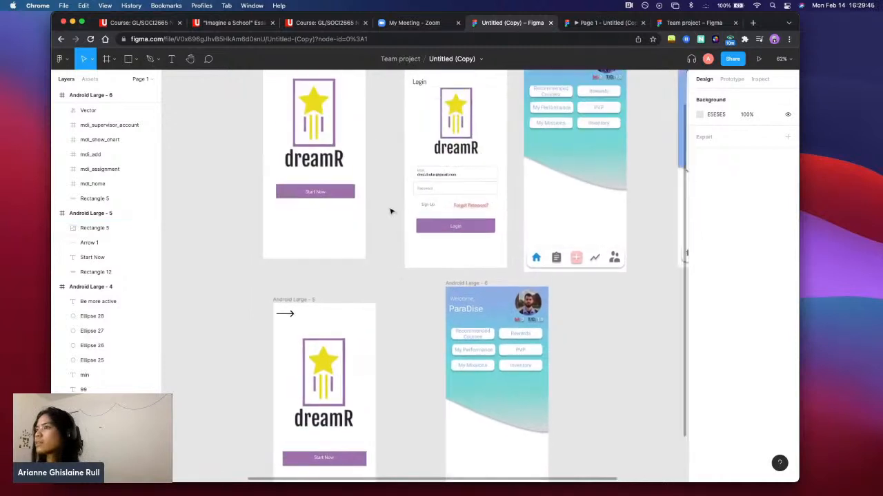
click(333, 199)
click(347, 200)
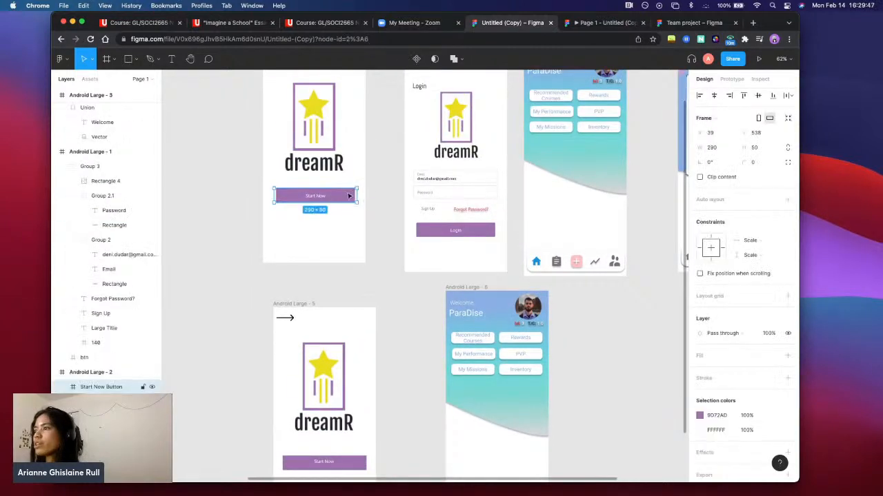
click(732, 79)
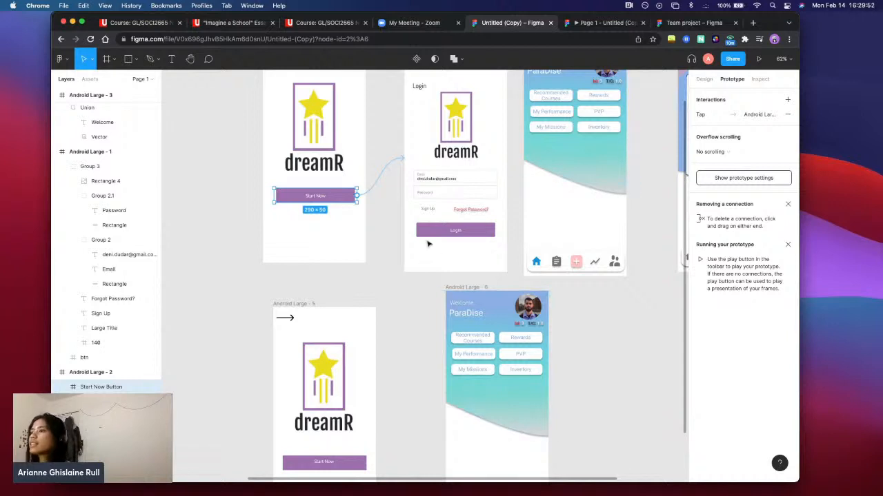
click(360, 195)
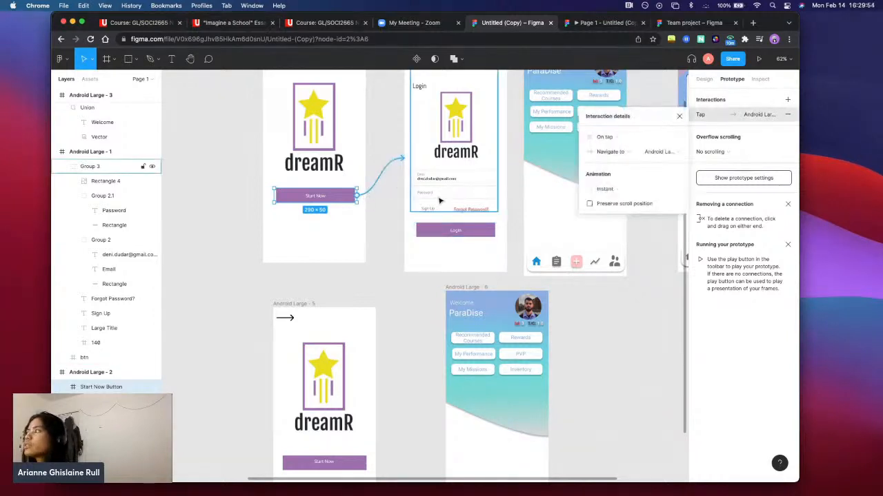
scroll(421, 199, up, 3)
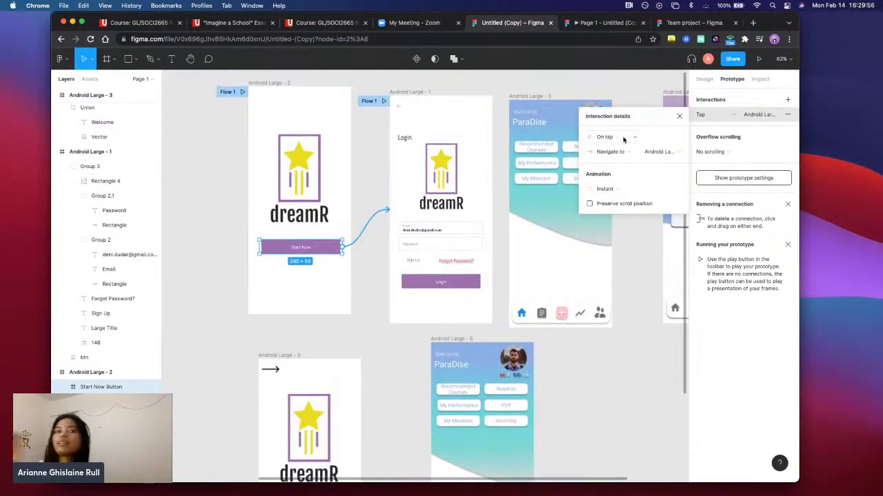
click(605, 188)
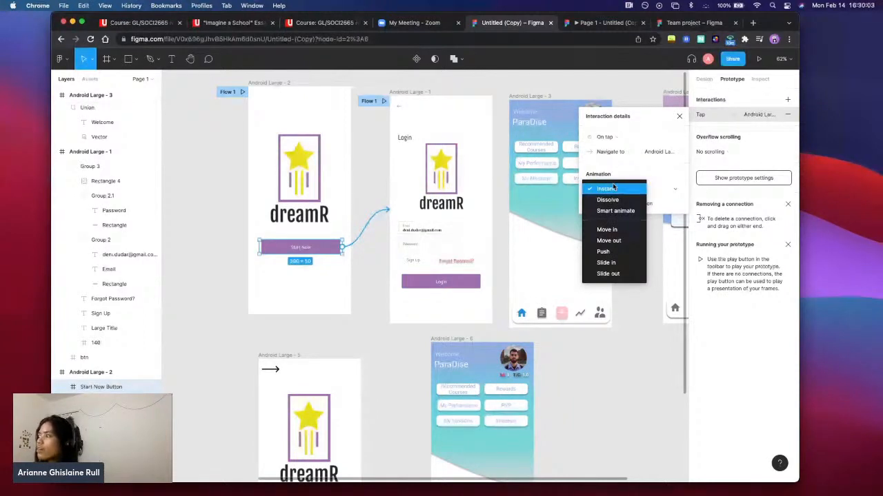
click(474, 308)
click(746, 120)
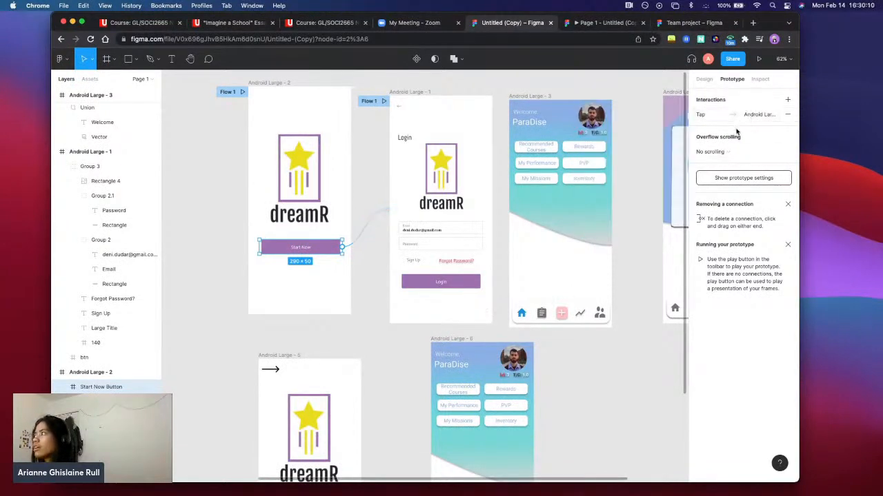
Deselect everything and examine the prototype connections linking all six Android Large frames
click(626, 230)
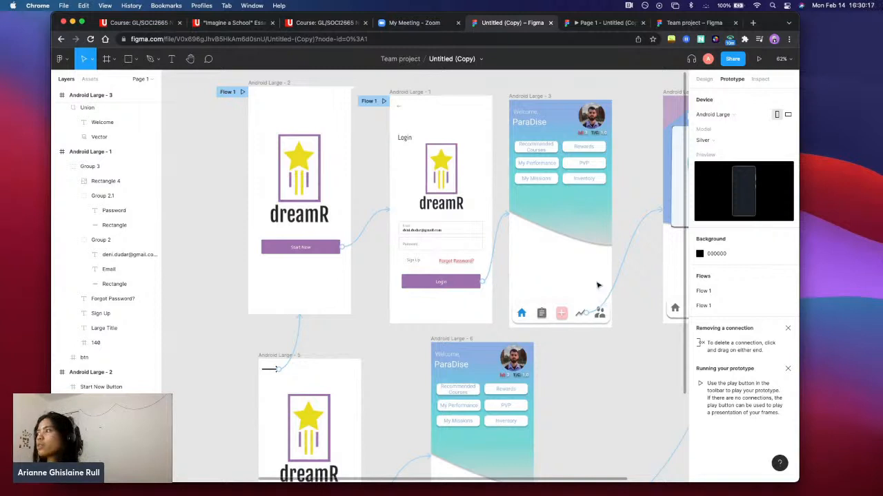
scroll(598, 285, right, 5)
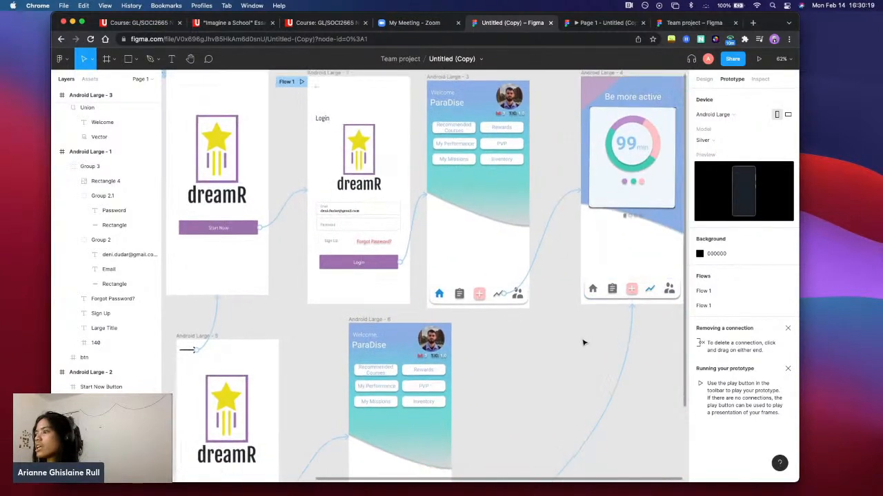
scroll(584, 343, down, 3)
scroll(584, 343, left, 3)
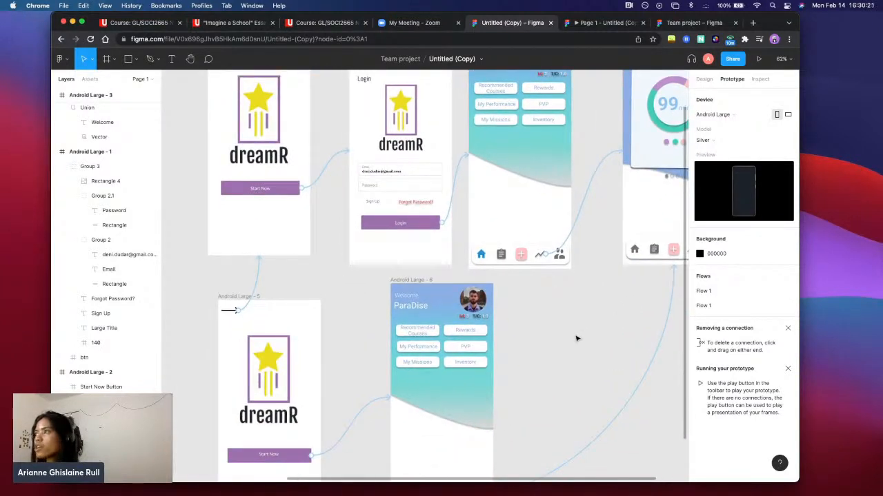
scroll(577, 338, up, 2)
scroll(577, 339, down, 5)
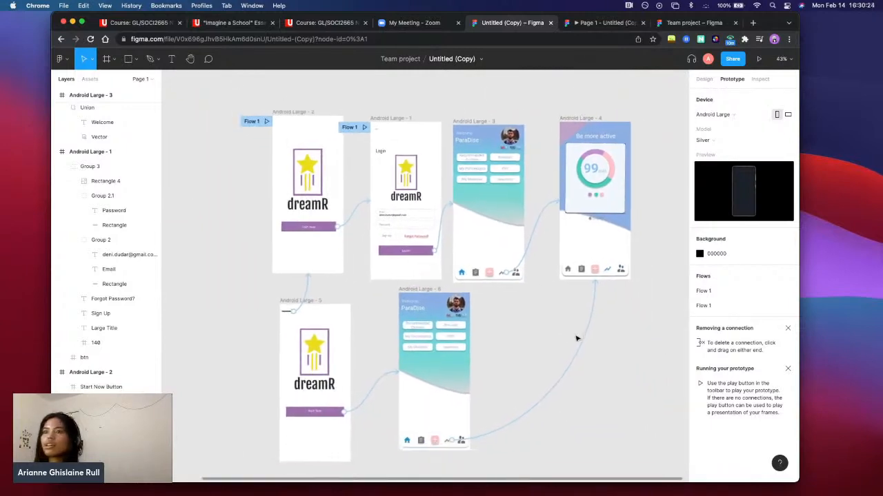
scroll(577, 339, down, 1)
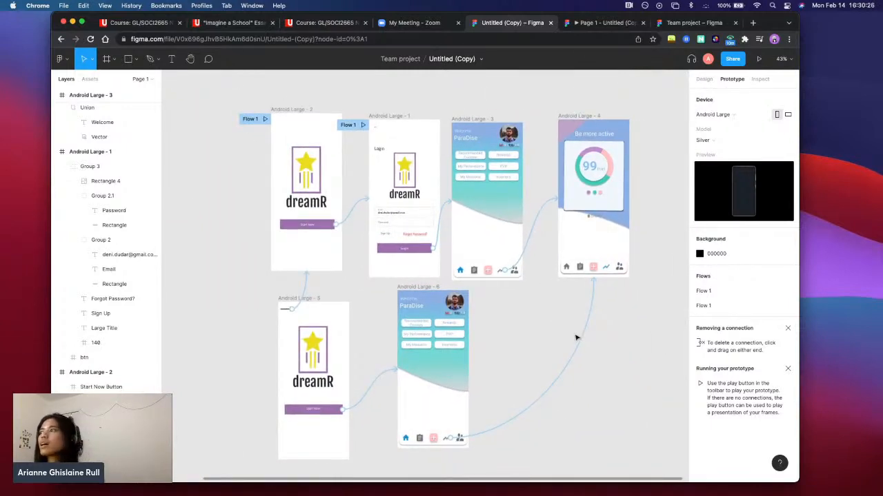
scroll(577, 338, down, 4)
scroll(573, 338, up, 5)
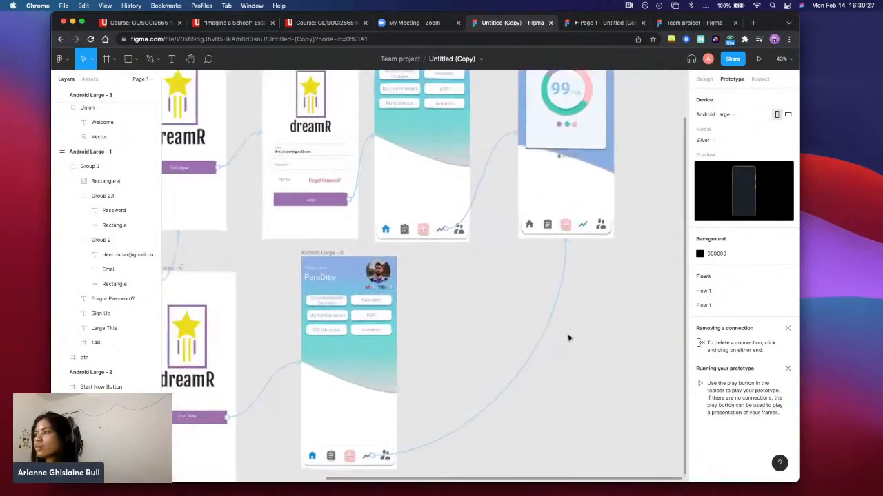
scroll(569, 338, up, 5)
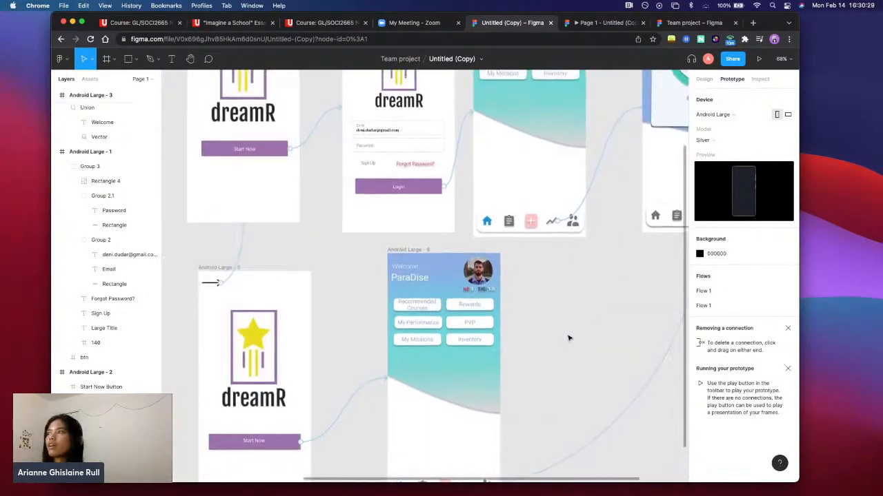
scroll(569, 337, up, 4)
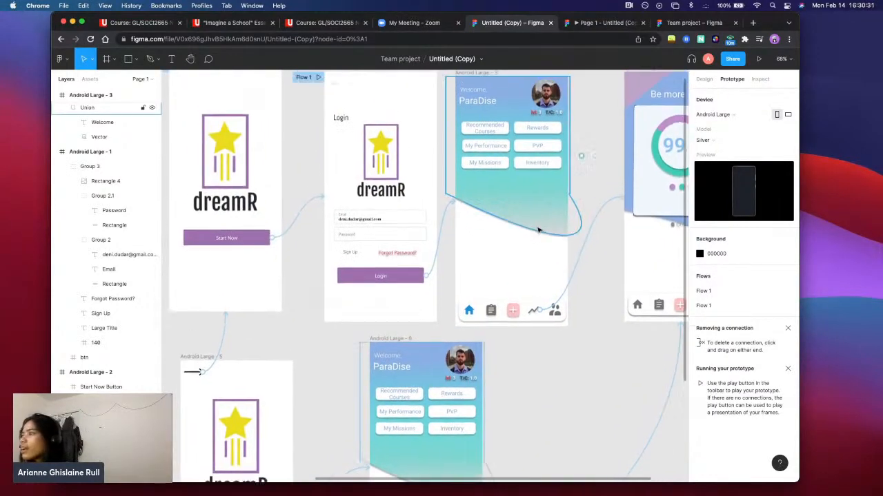
Inspect the Email and Password field layers of the Android Large - 1 login form and select the whole e-mail address text
click(510, 208)
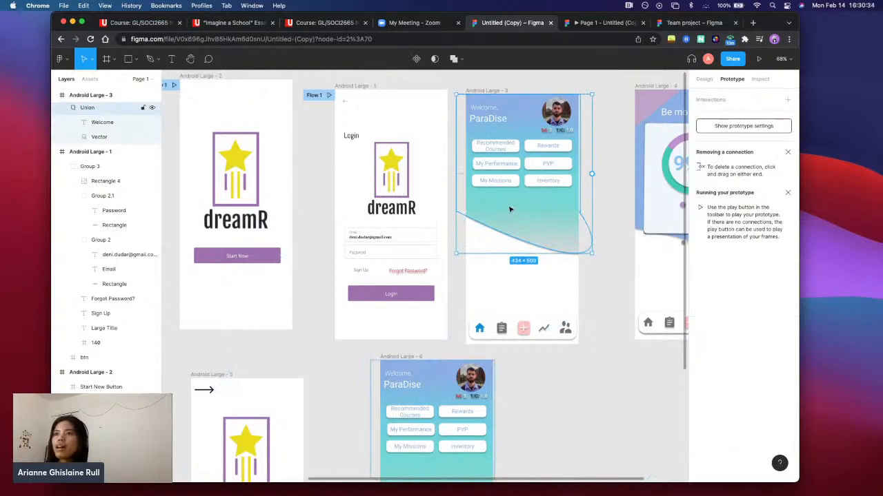
click(123, 225)
click(390, 236)
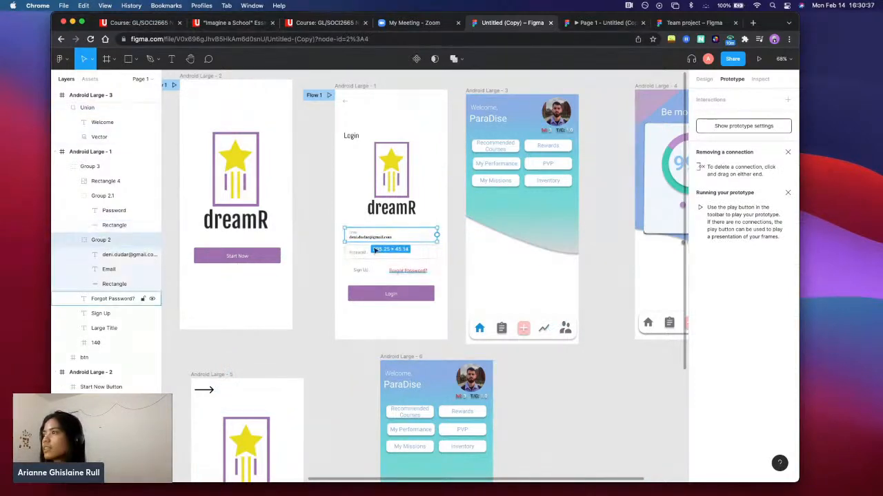
scroll(338, 206, up, 10)
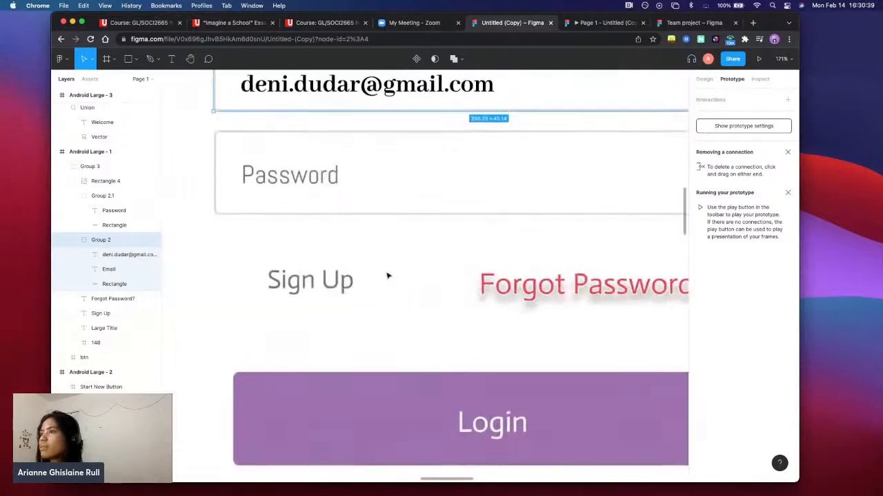
scroll(351, 242, up, 1)
double_click(280, 165)
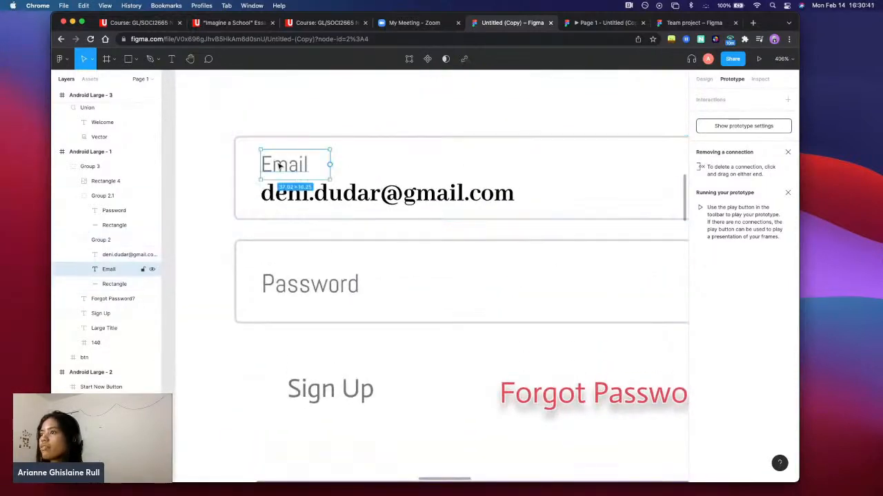
double_click(279, 166)
double_click(455, 195)
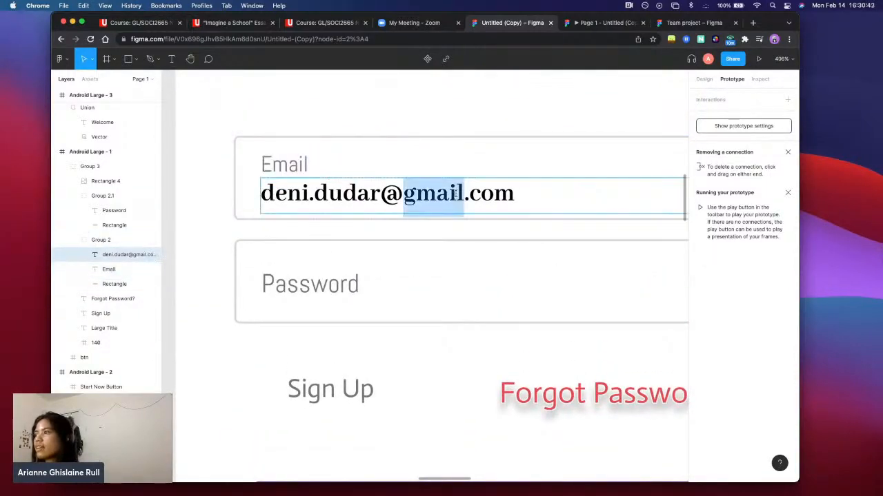
triple_click(455, 194)
scroll(443, 239, down, 2)
scroll(443, 238, left, 2)
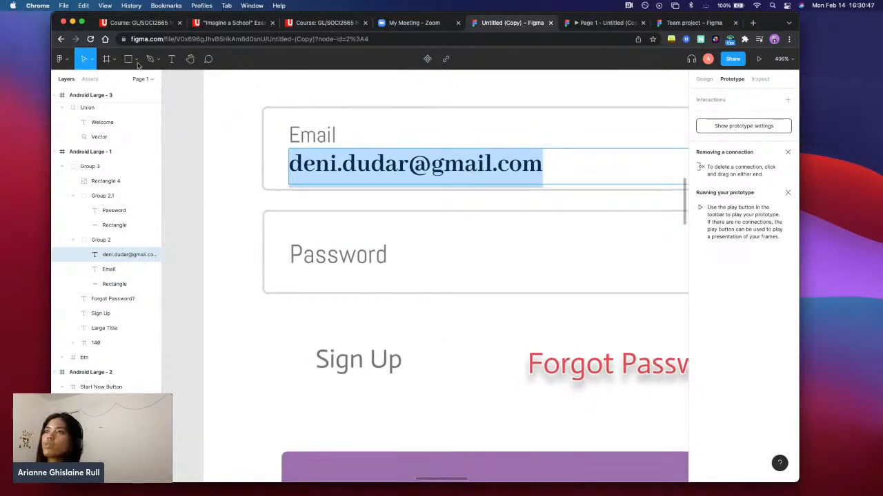
Add a text layer reading "hvhfxv" between Sign Up and the Login button in Android Large - 1
click(174, 60)
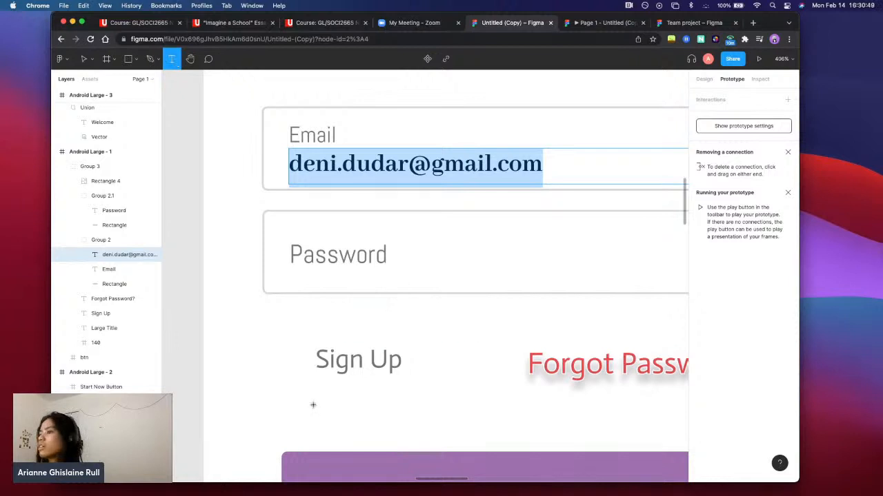
click(281, 388)
text(hvhf)
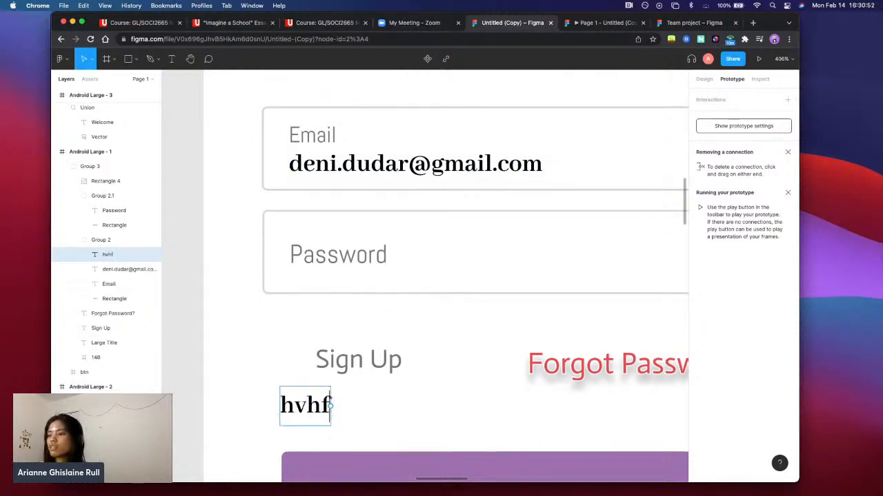
text(xv)
Change the font of the hvhfxv text to Open Sans
click(704, 78)
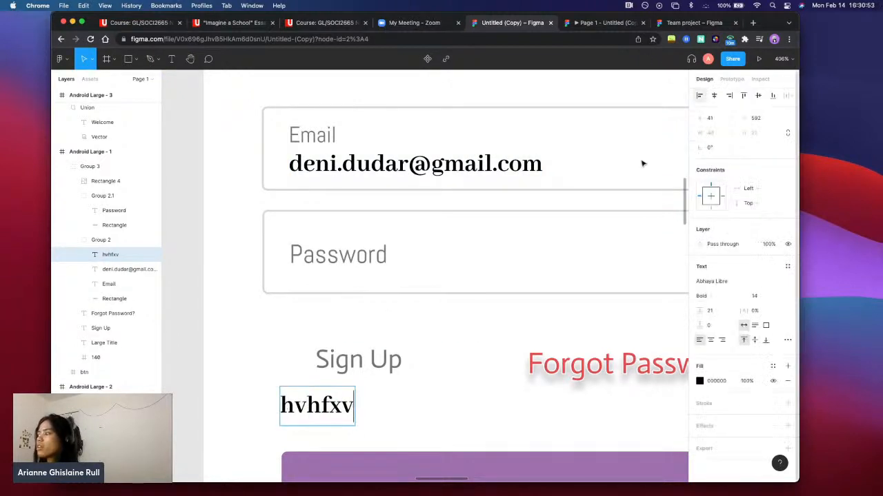
double_click(305, 404)
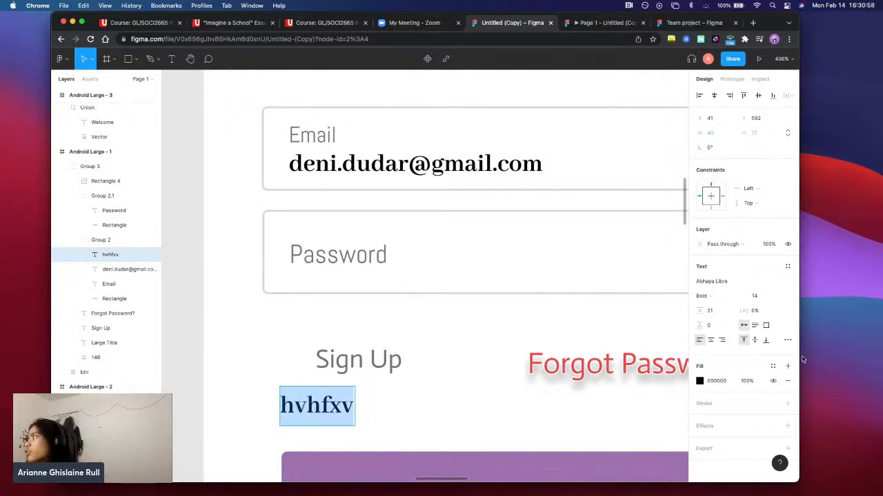
click(790, 282)
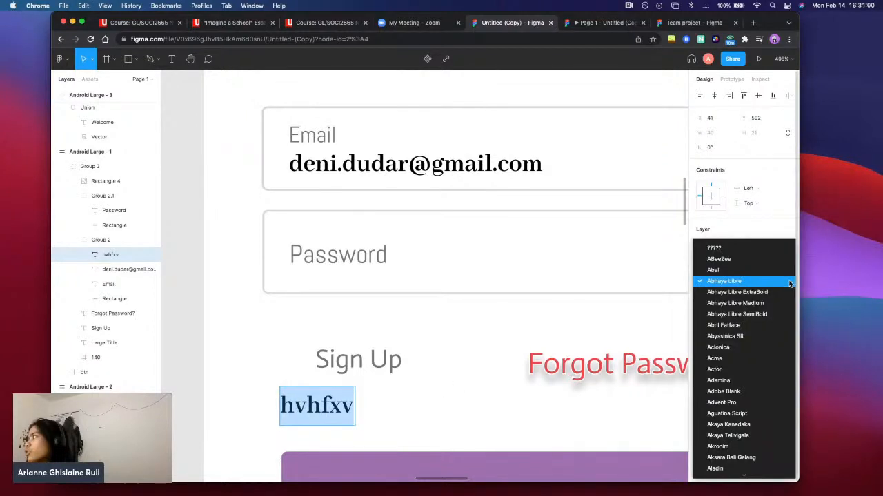
key(t)
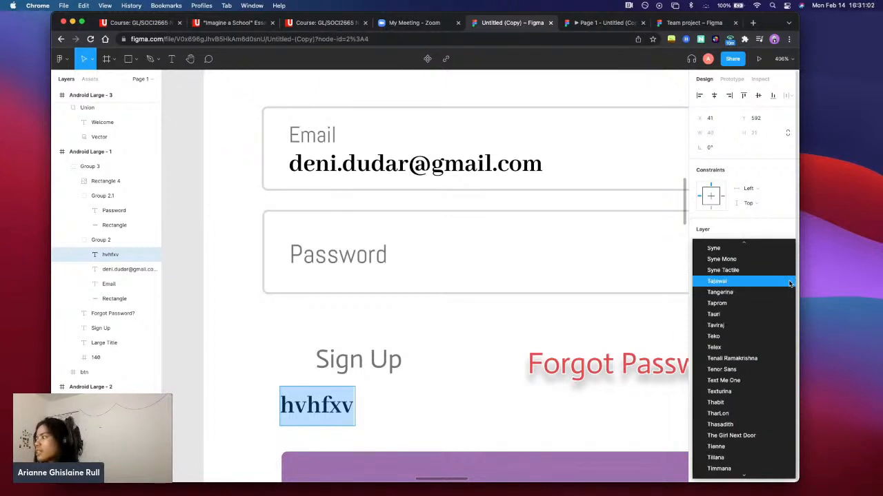
scroll(790, 282, down, 5)
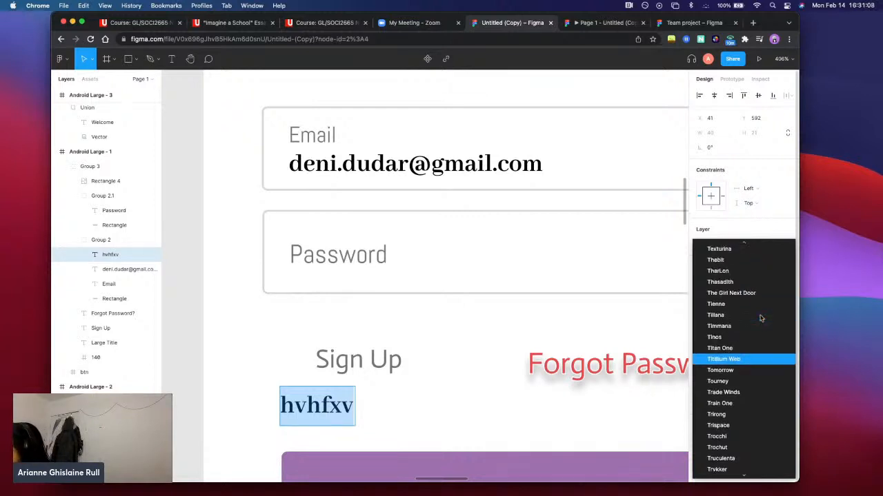
scroll(760, 317, up, 3)
scroll(761, 310, up, 1)
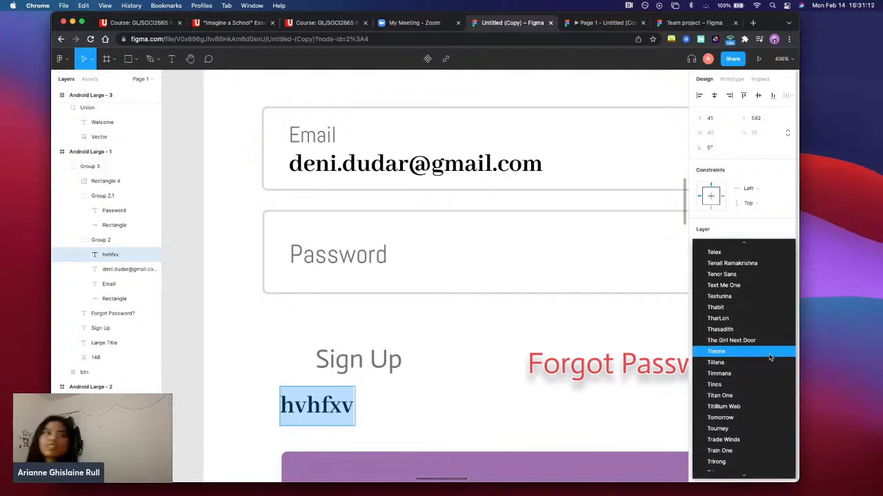
scroll(735, 289, up, 3)
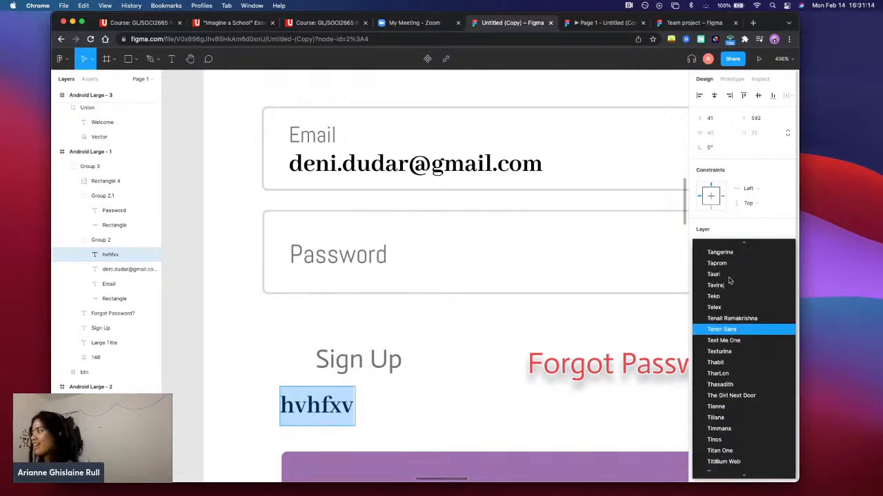
scroll(735, 291, up, 20)
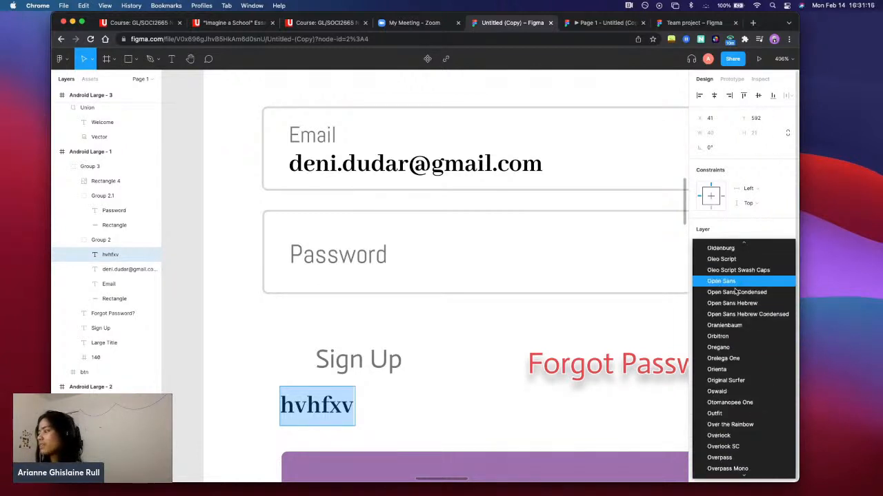
click(733, 287)
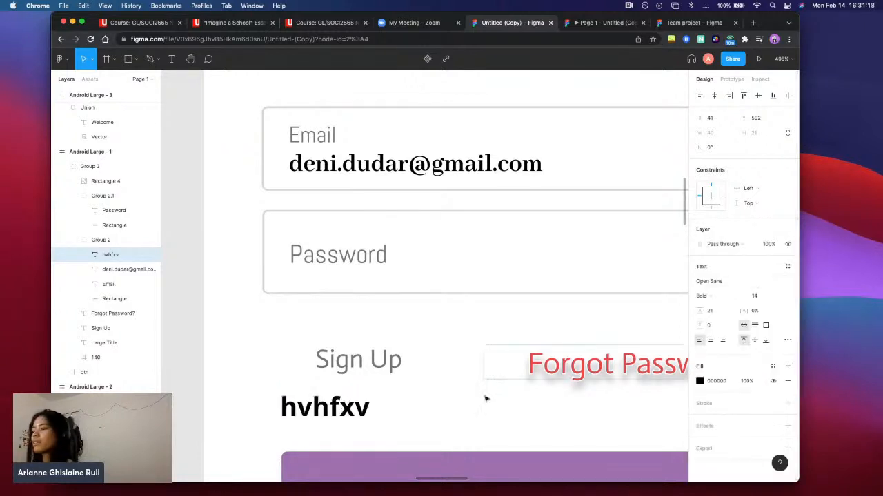
Try the Light weight on the hvhfxv text, set it to Regular and look through the other Open Sans styles
double_click(319, 412)
double_click(347, 409)
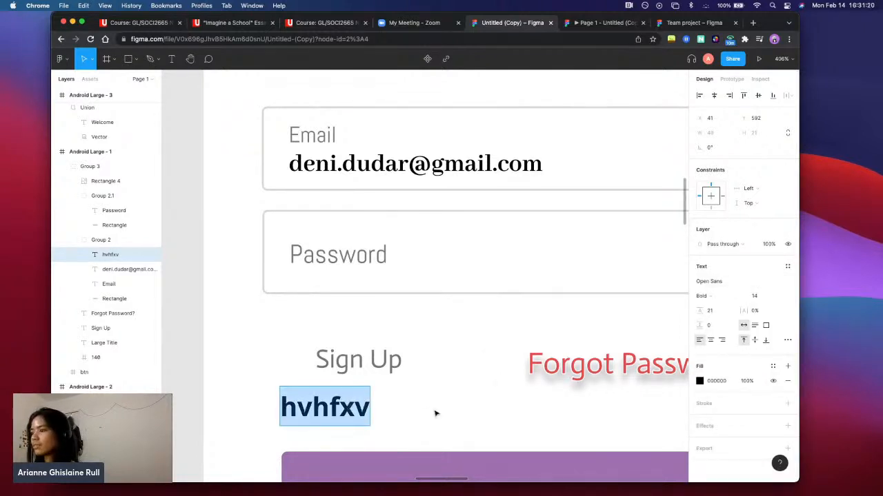
scroll(436, 414, down, 5)
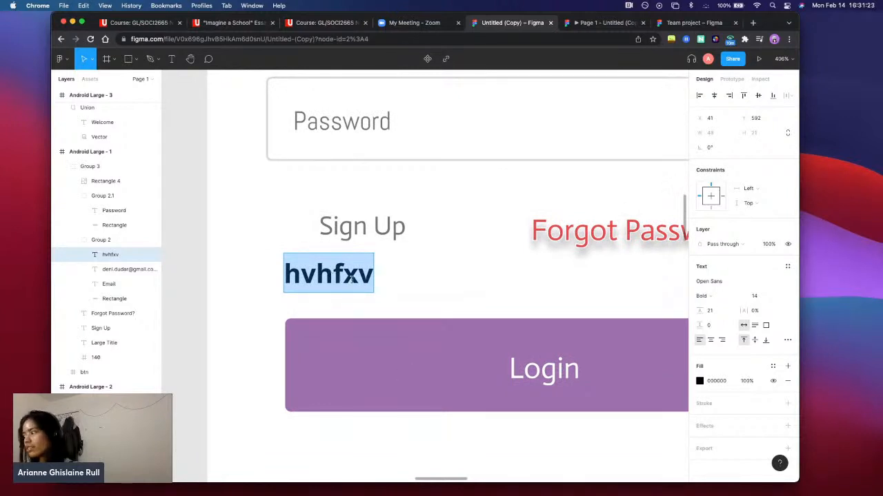
click(703, 296)
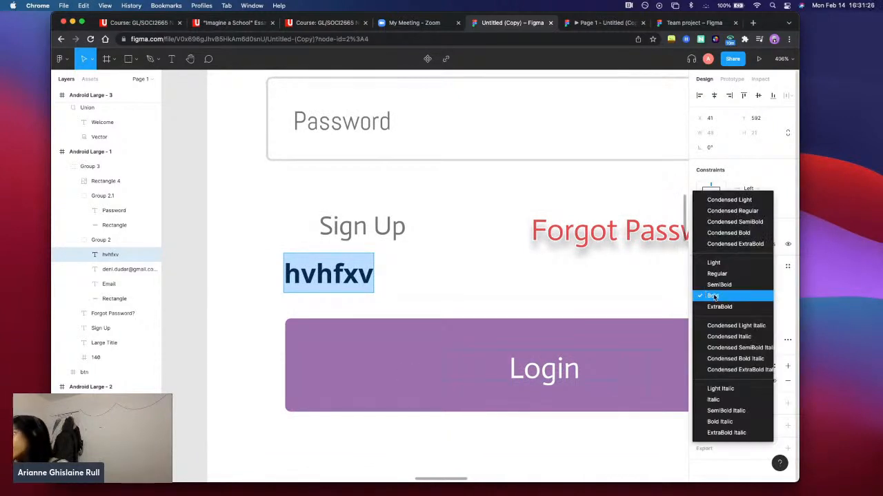
click(721, 263)
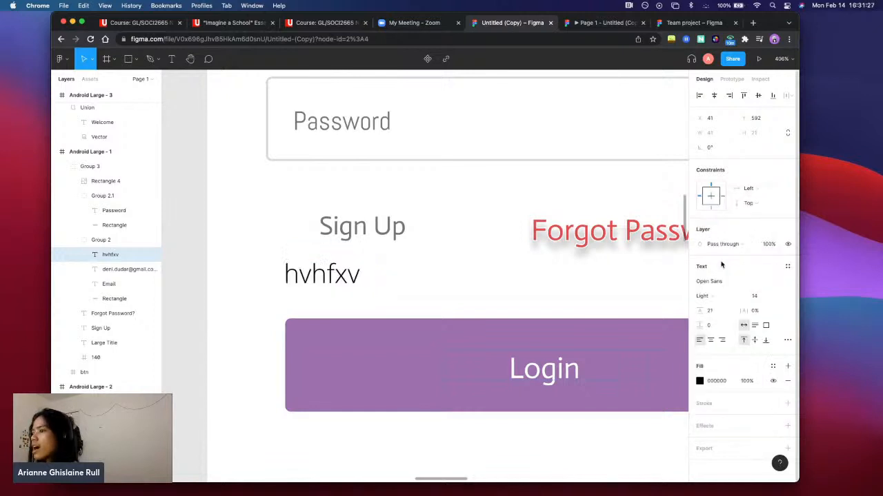
click(711, 300)
click(726, 311)
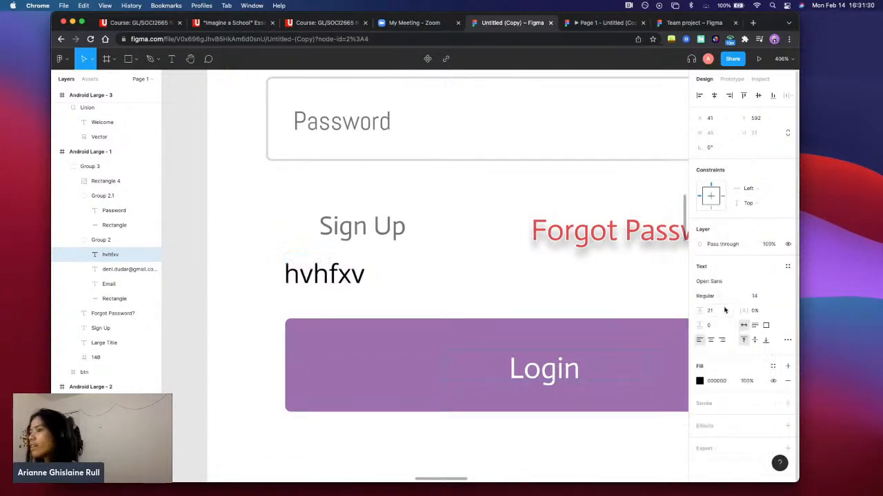
click(714, 296)
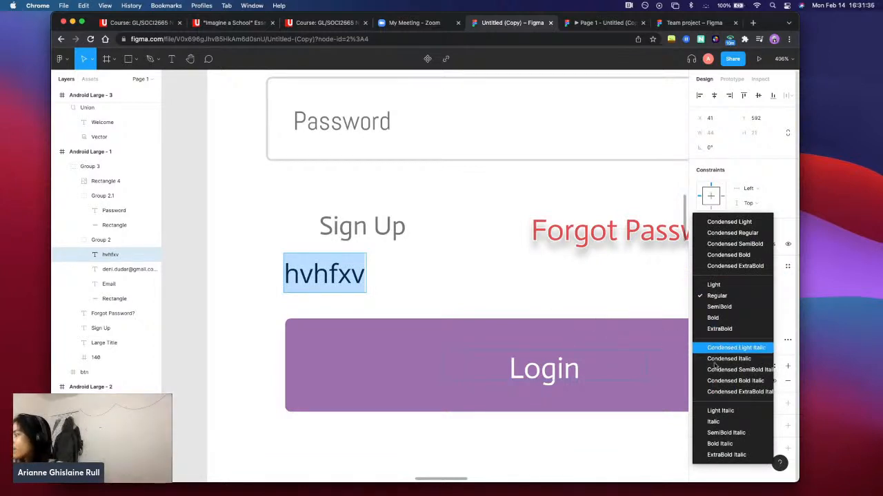
Give the hvhfxv text a 1-wide black stroke, hide its fill, try Center stroke alignment and set it back to Outside
click(714, 470)
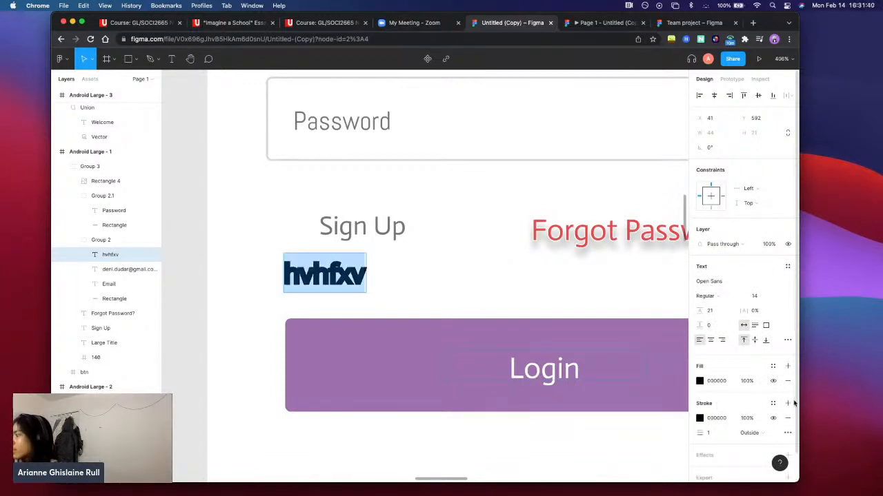
click(772, 381)
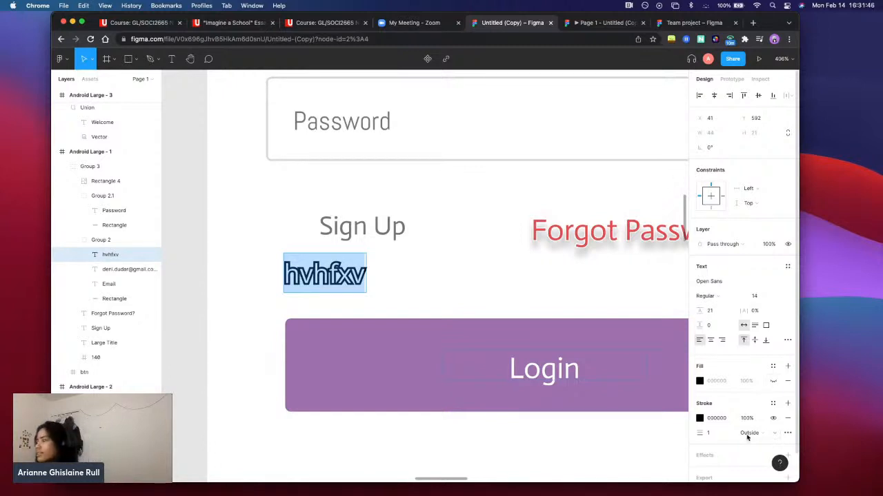
scroll(735, 438, down, 1)
click(764, 410)
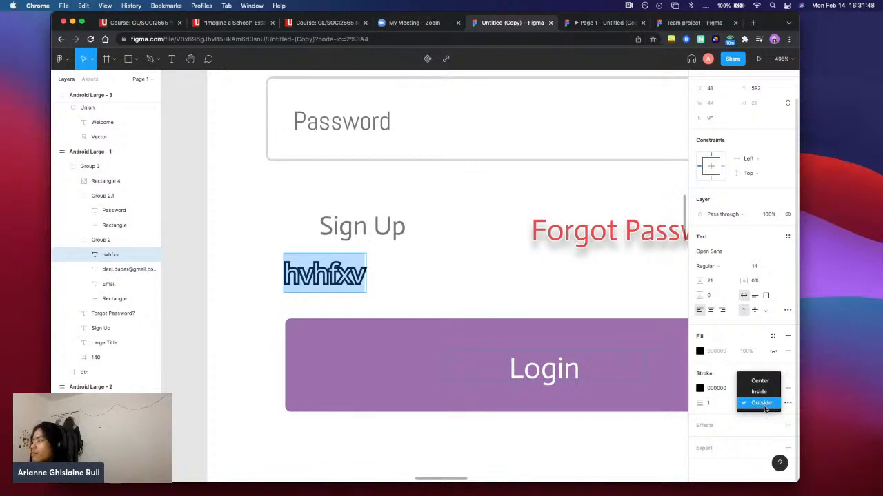
click(761, 382)
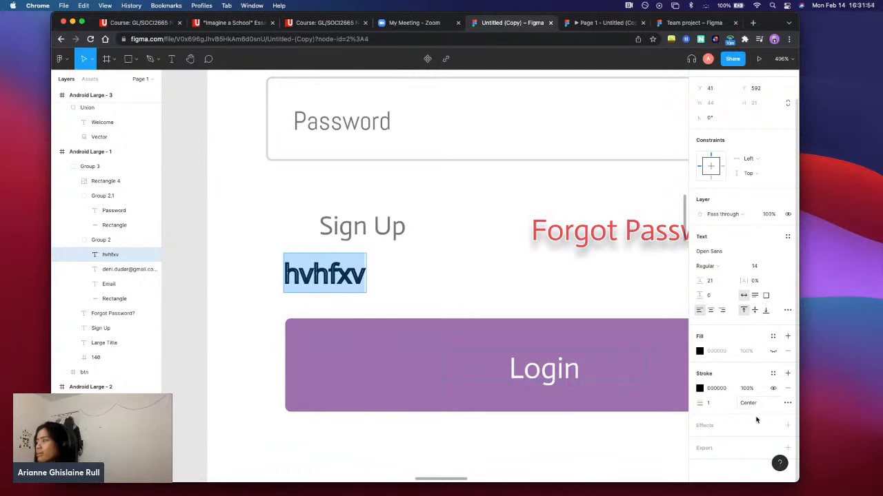
click(756, 402)
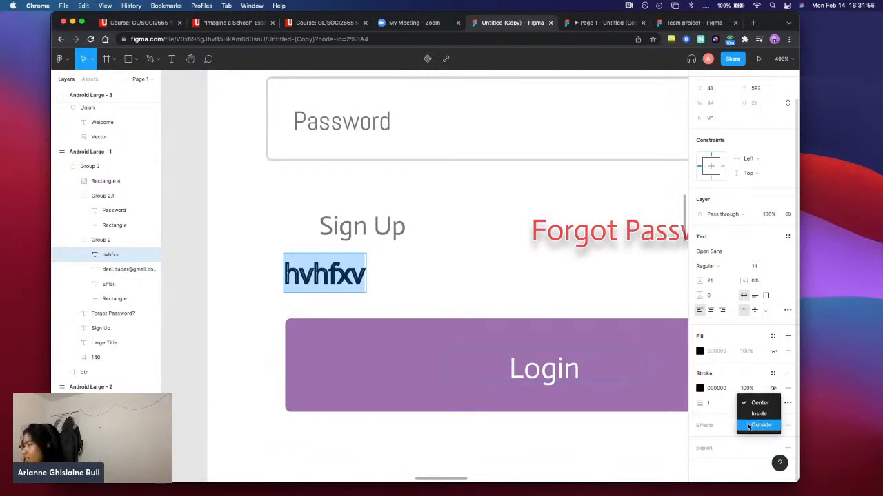
click(761, 425)
Add a drop shadow effect to the hvhfxv text and hide the effect
click(787, 425)
scroll(736, 429, down, 1)
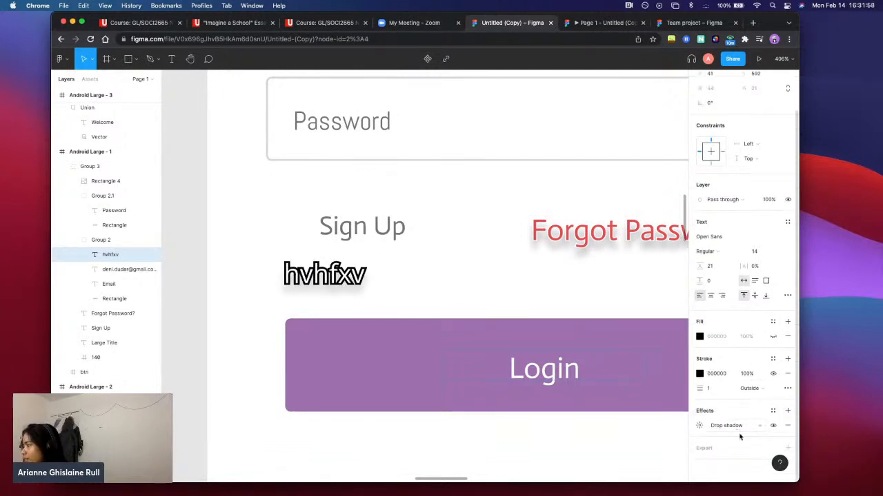
click(773, 427)
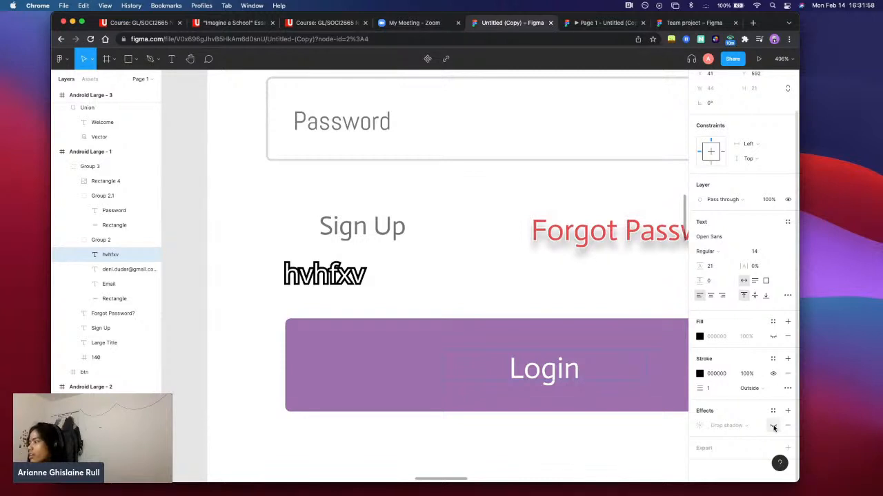
Add a 1x PNG export setting to the hvhfxv text and check its export preview
click(733, 447)
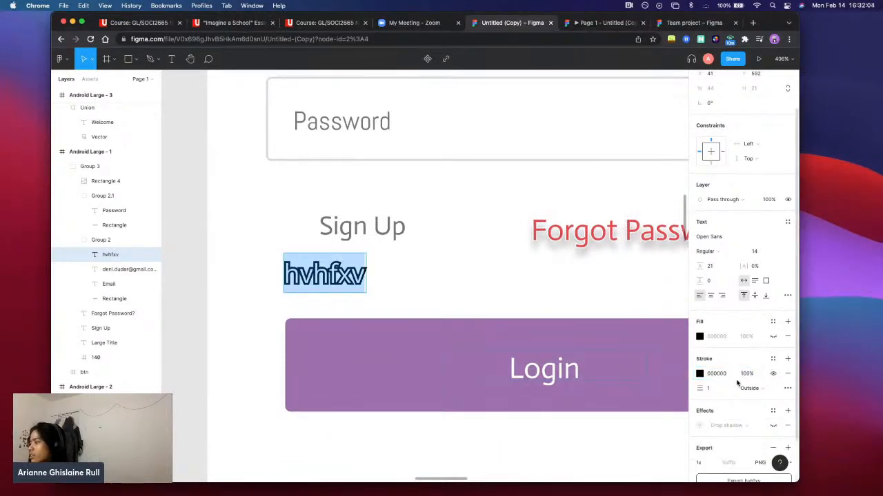
scroll(738, 378, down, 3)
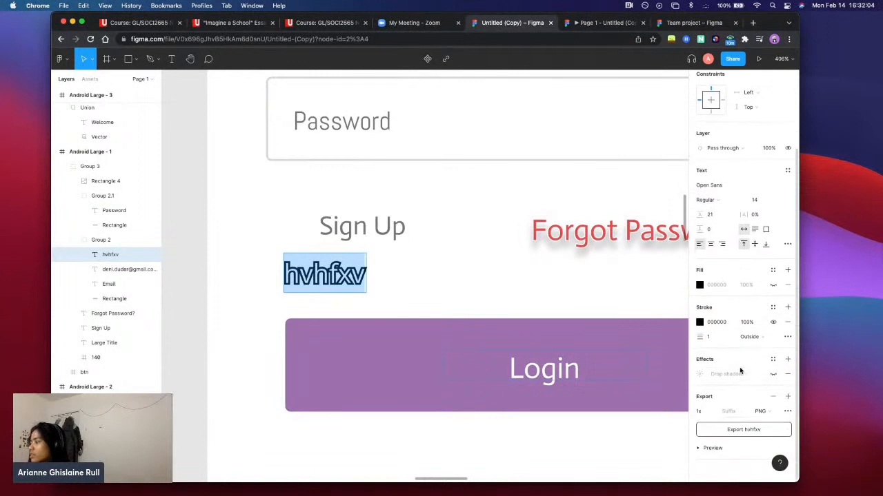
click(709, 448)
click(712, 446)
scroll(756, 127, up, 3)
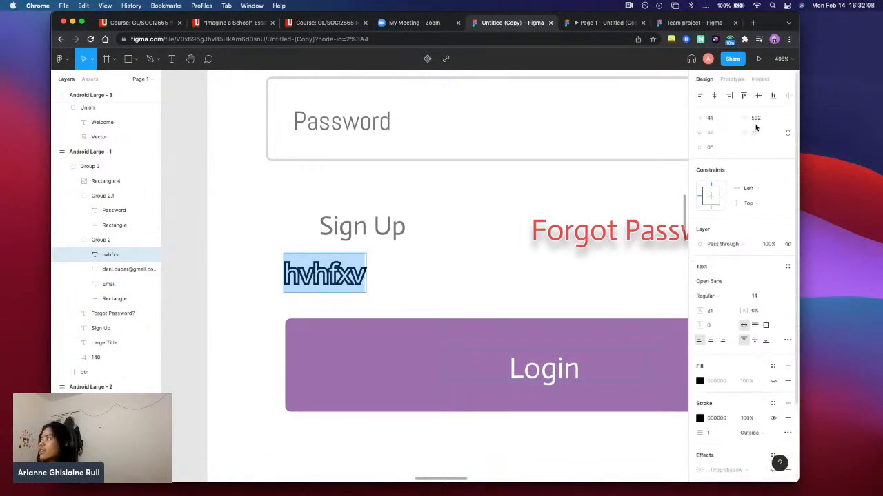
Inspect the hvhfxv text layer's properties, typography, borders and CSS code
click(759, 80)
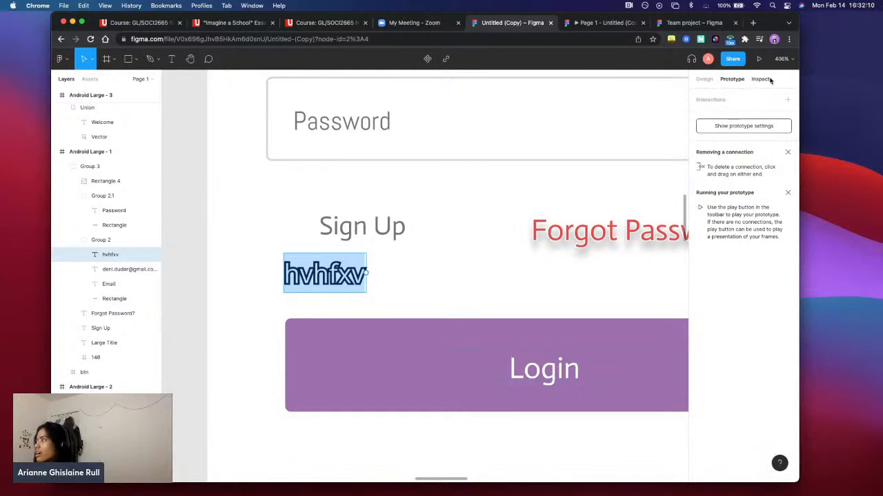
click(764, 80)
click(293, 277)
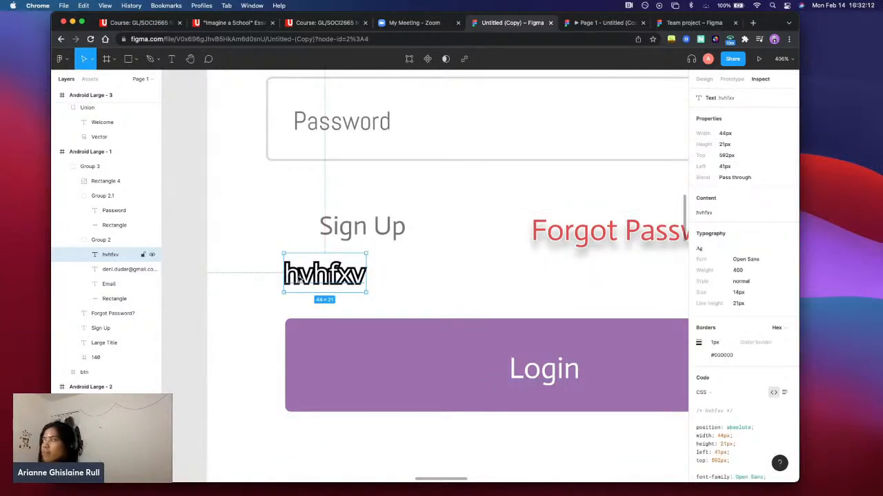
Connect the hvhfxv text to the lower dreamR frame with the arrow using an on-tap, instant Navigate to interaction, and review the link
click(732, 79)
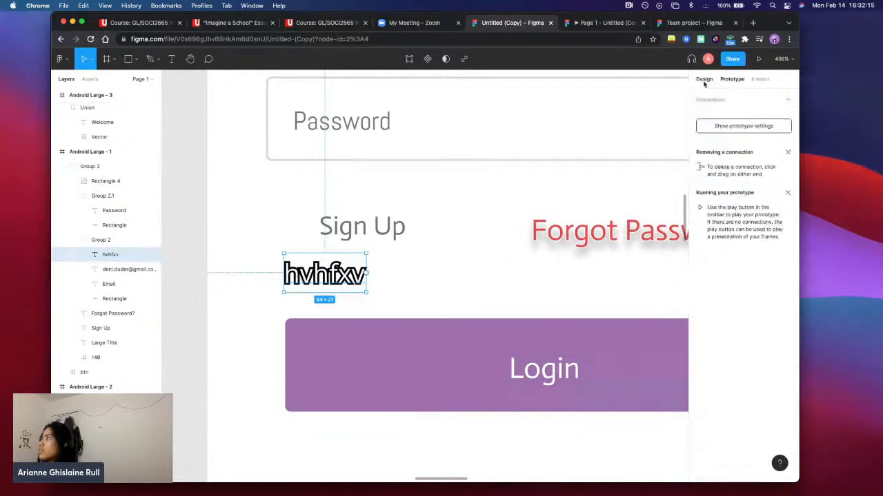
scroll(527, 274, right, 1)
scroll(528, 276, down, 3)
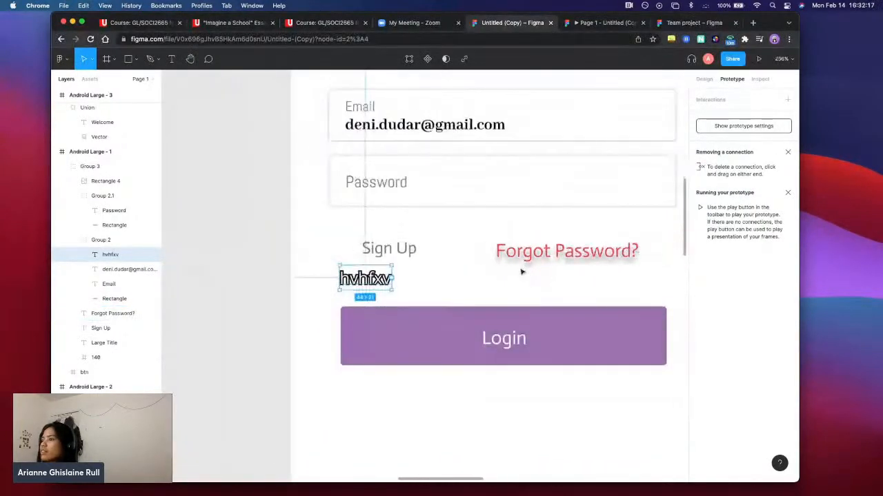
scroll(428, 281, down, 3)
scroll(432, 283, down, 5)
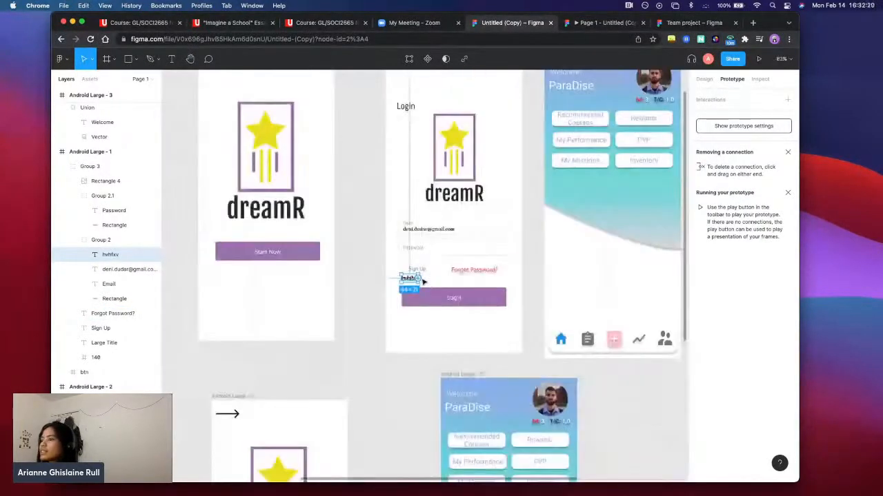
drag(418, 282, 434, 310)
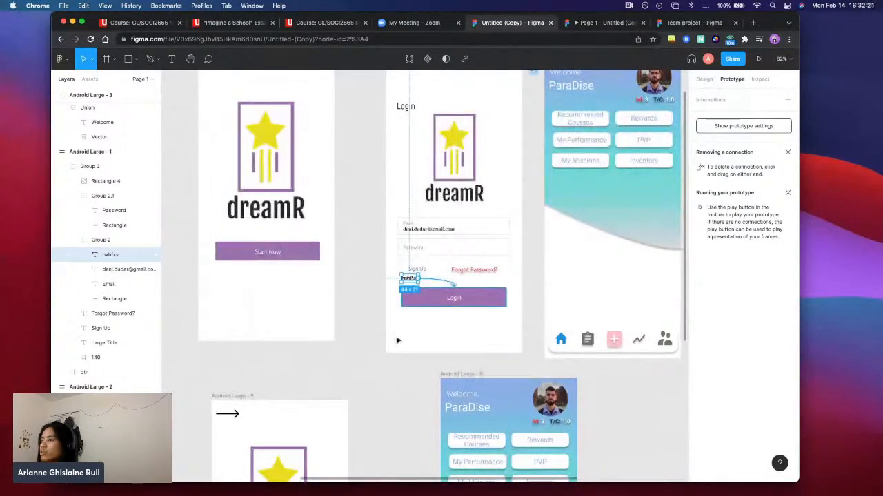
drag(398, 340, 300, 404)
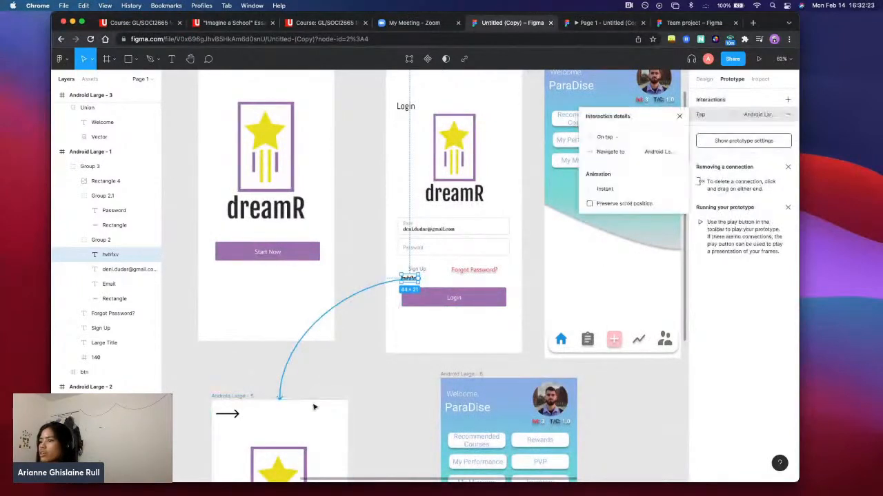
click(407, 394)
scroll(403, 392, down, 3)
scroll(403, 391, left, 3)
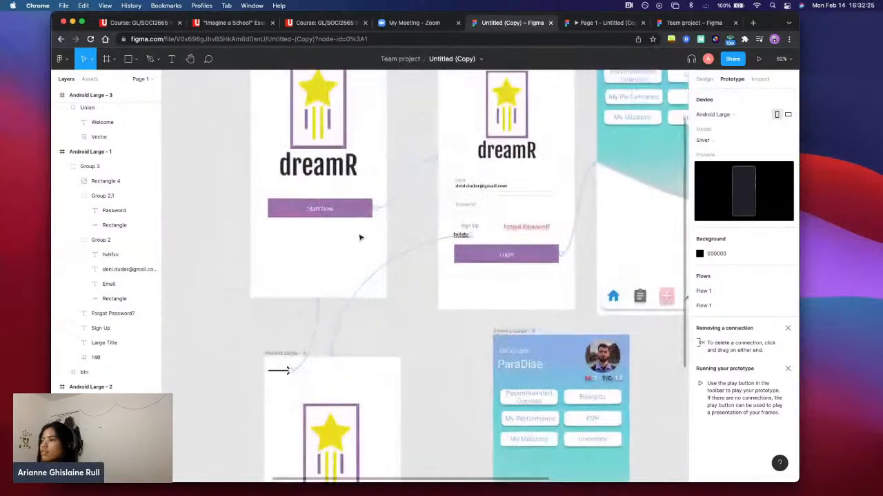
scroll(423, 242, up, 10)
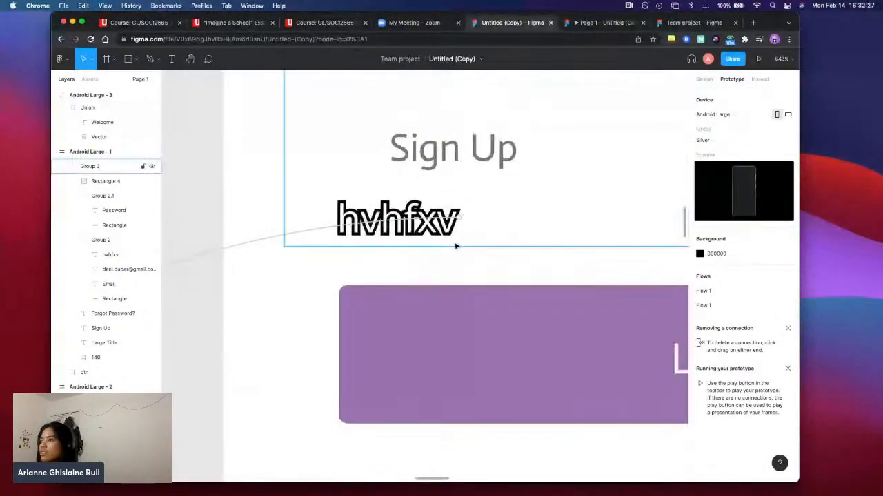
scroll(455, 245, down, 10)
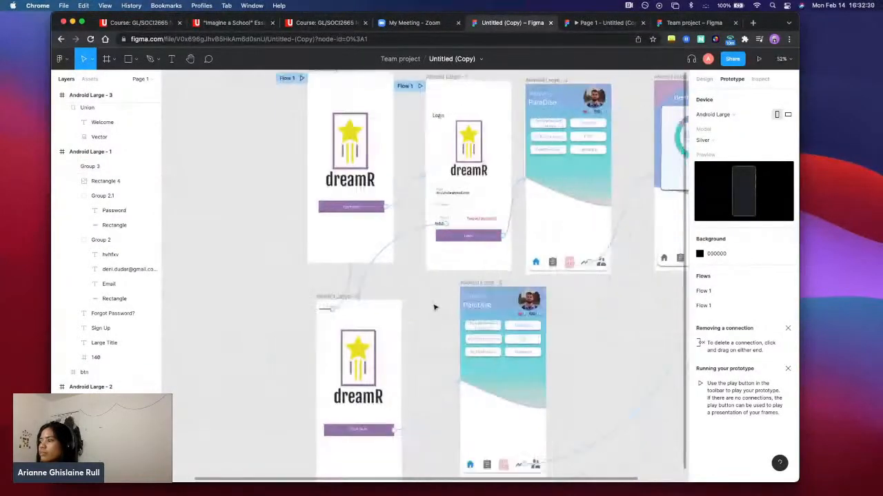
Look over the linked frames on the canvas and review the file's options such as version history, export, rename and delete
scroll(434, 308, down, 3)
scroll(434, 308, right, 4)
scroll(435, 308, up, 3)
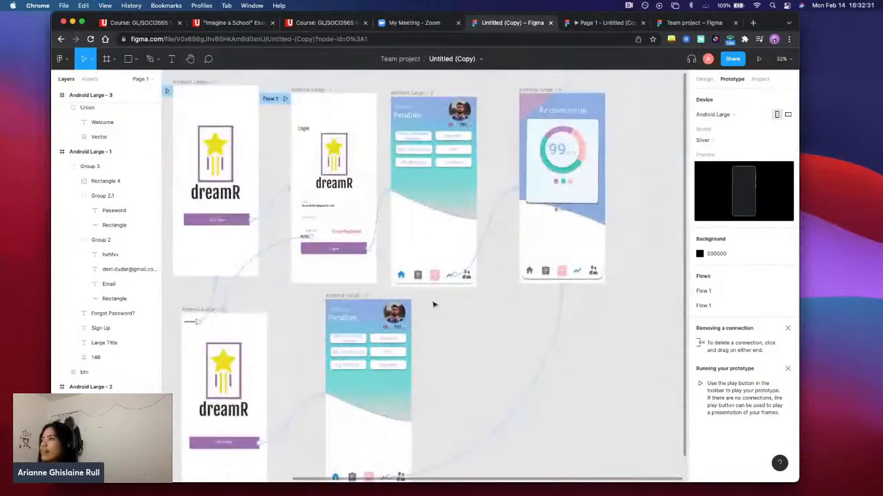
scroll(433, 304, left, 2)
click(481, 59)
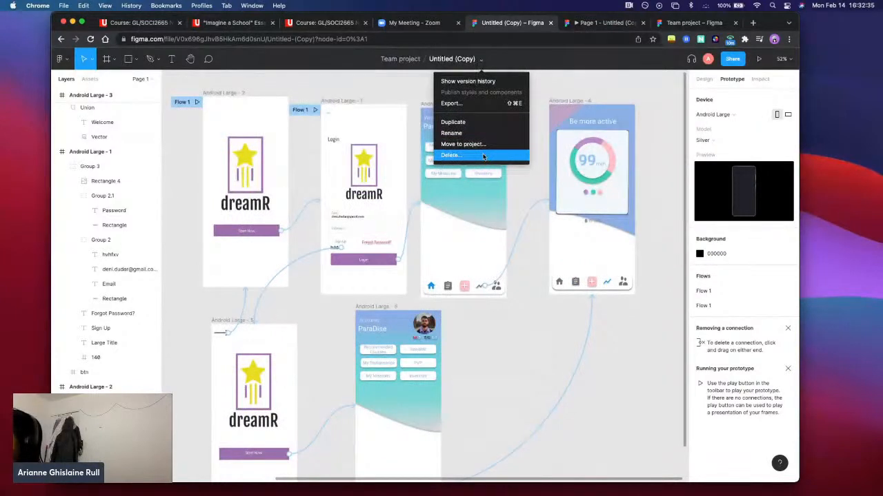
click(195, 60)
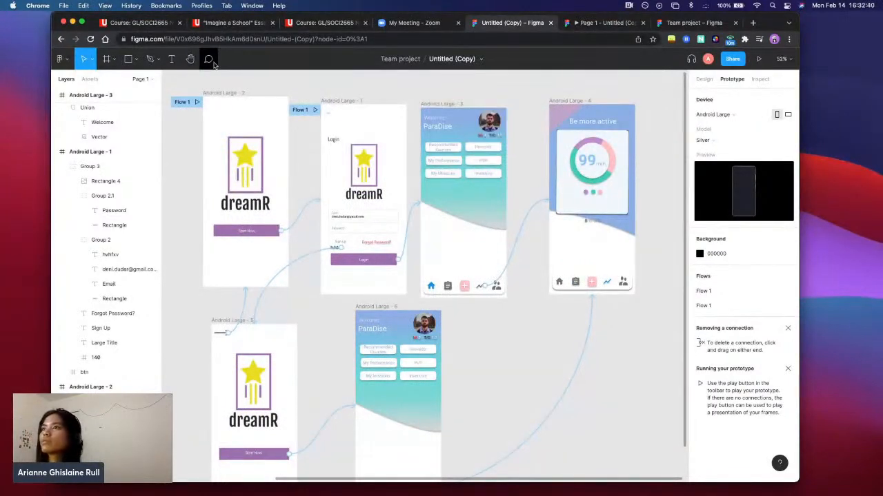
Show the file's comments view, and switch to the Hand tool
click(208, 59)
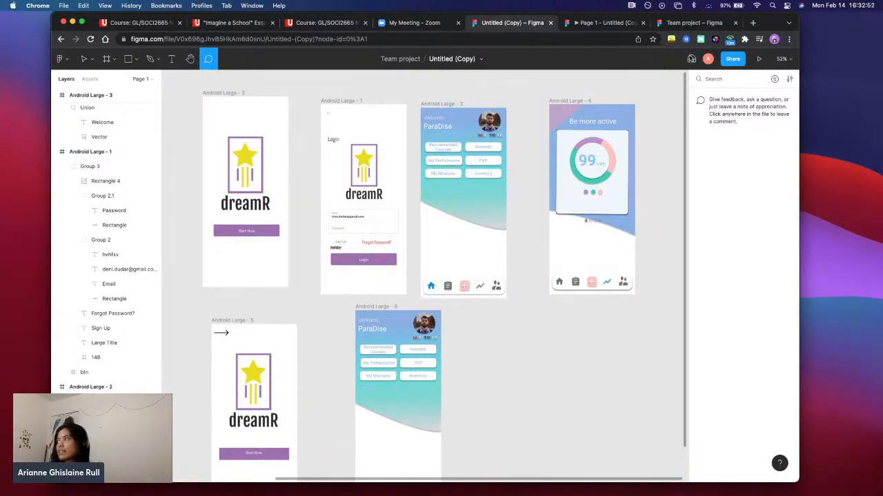
click(190, 59)
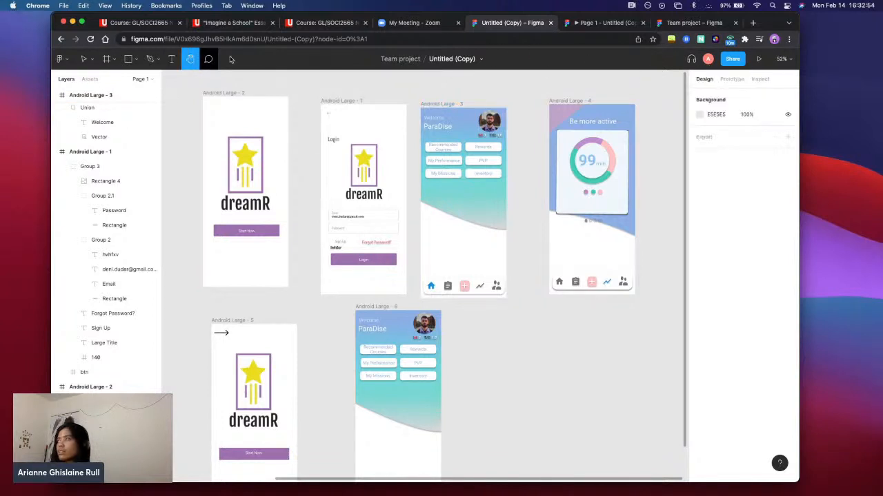
Present the prototype and test the path from Start Now through the hvhfxv text and the lower dreamR screen's Start Now button
click(759, 58)
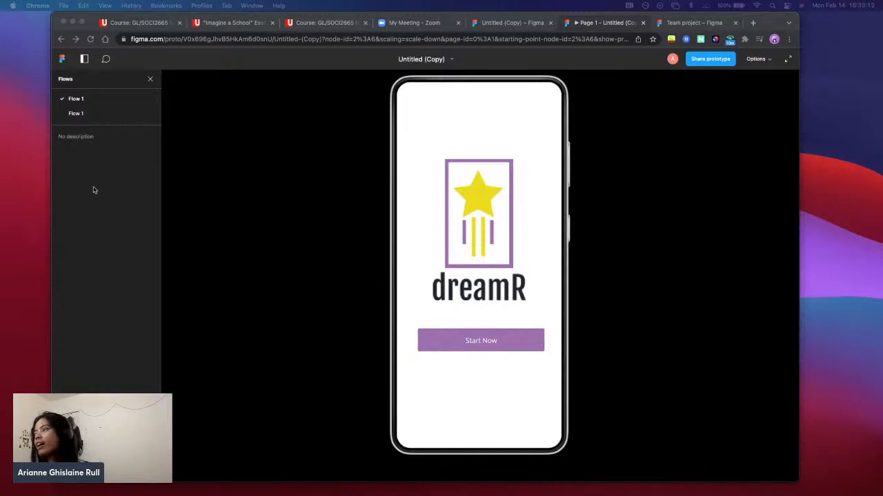
click(497, 343)
click(497, 343)
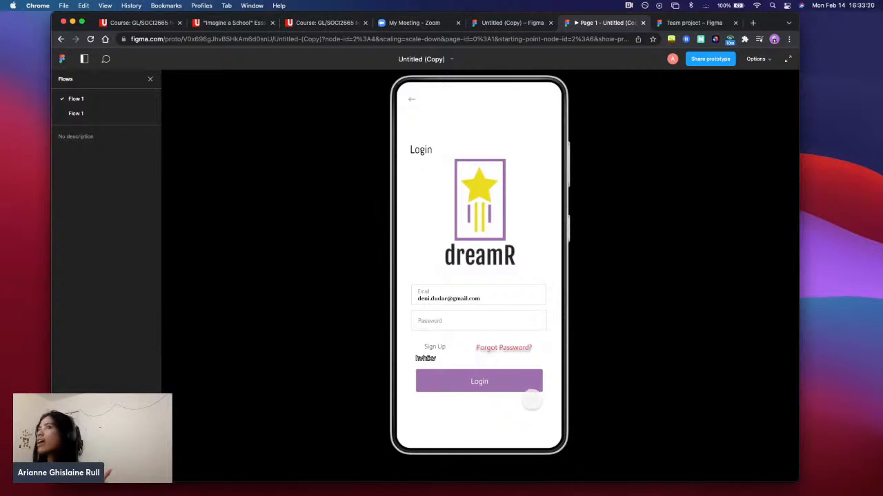
click(426, 357)
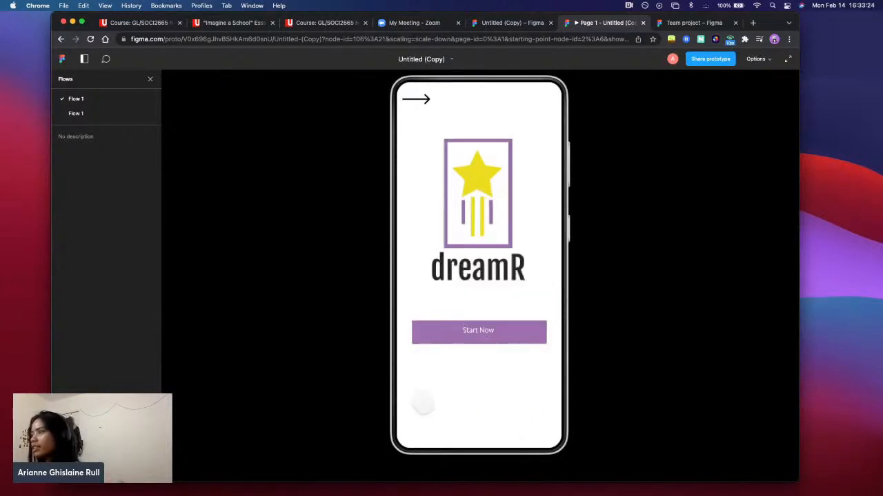
click(492, 332)
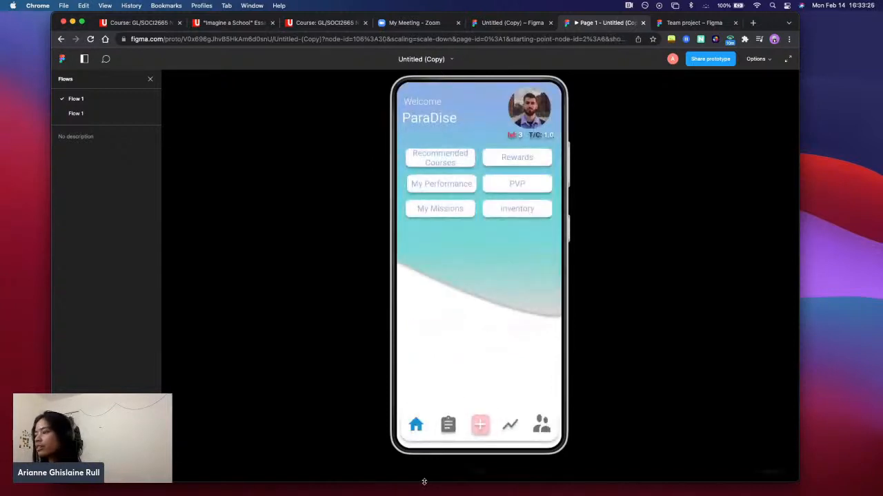
Step back to the prototype's first screen and test the path through Start Now, Login and the chart icon
click(463, 472)
click(464, 472)
click(464, 472)
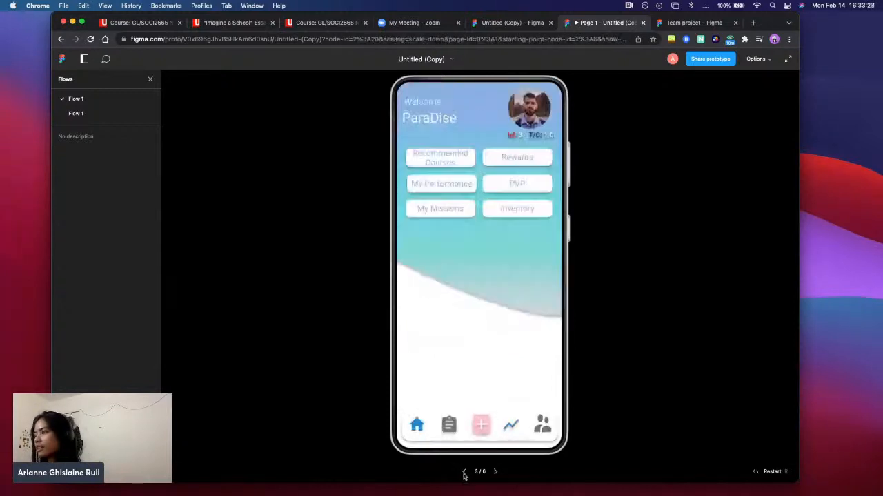
click(463, 472)
click(463, 473)
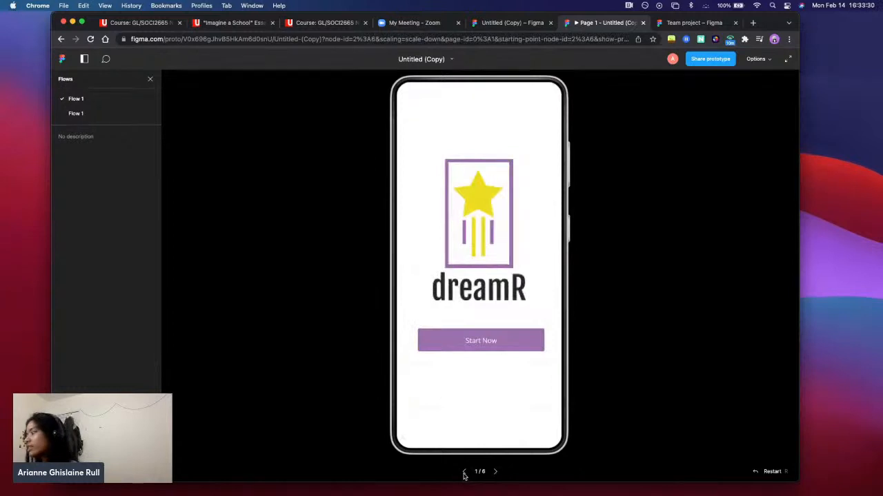
click(495, 343)
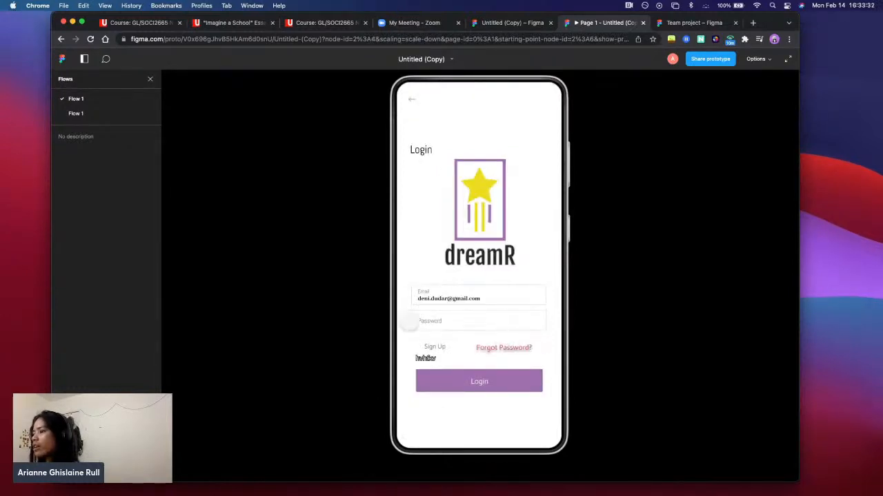
click(499, 377)
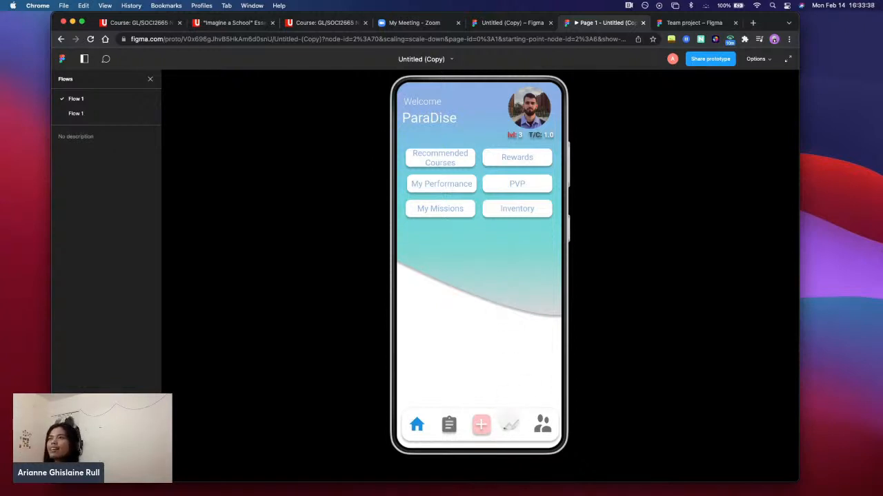
click(510, 425)
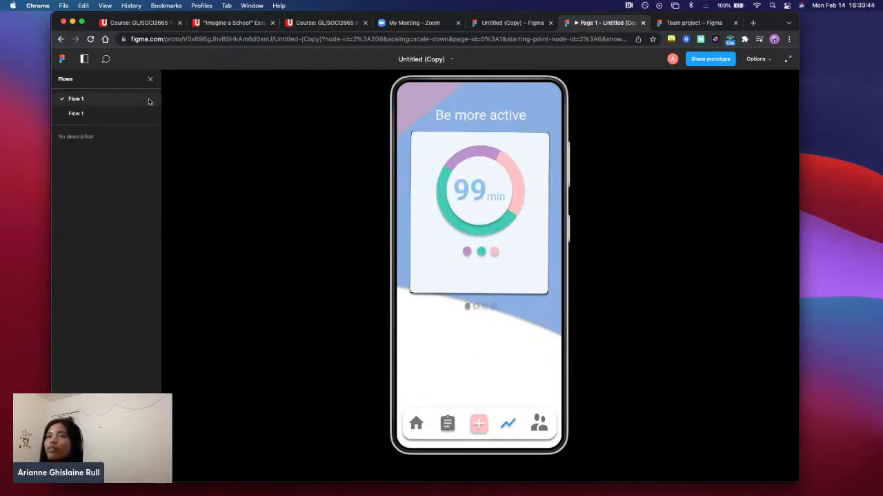
Hide and reshow the flows sidebar, open the prototype's comments, and review the presentation view options
click(84, 59)
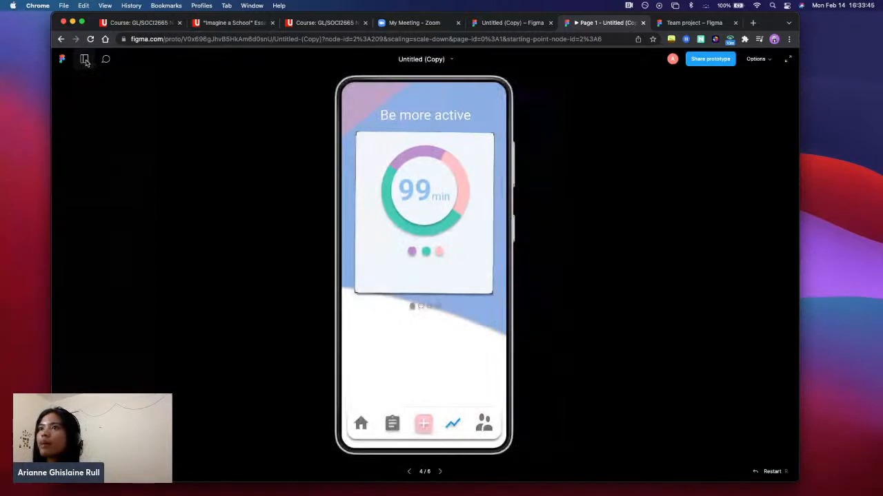
click(84, 60)
click(105, 59)
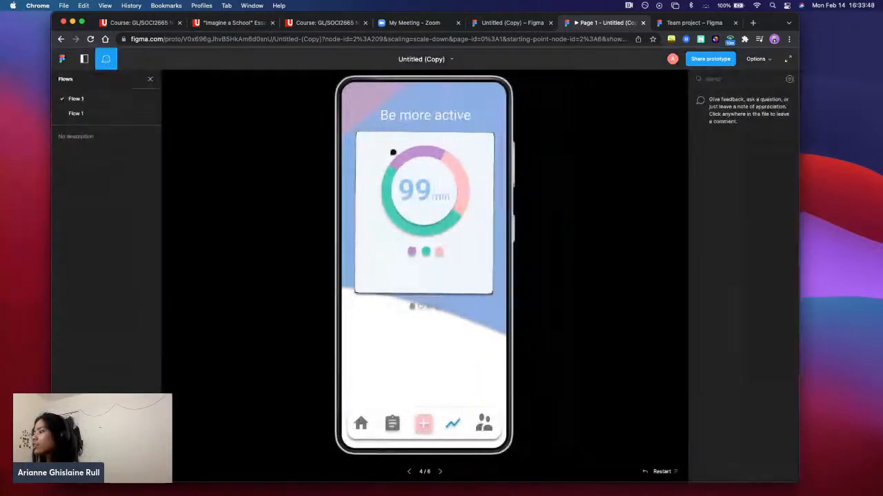
click(763, 60)
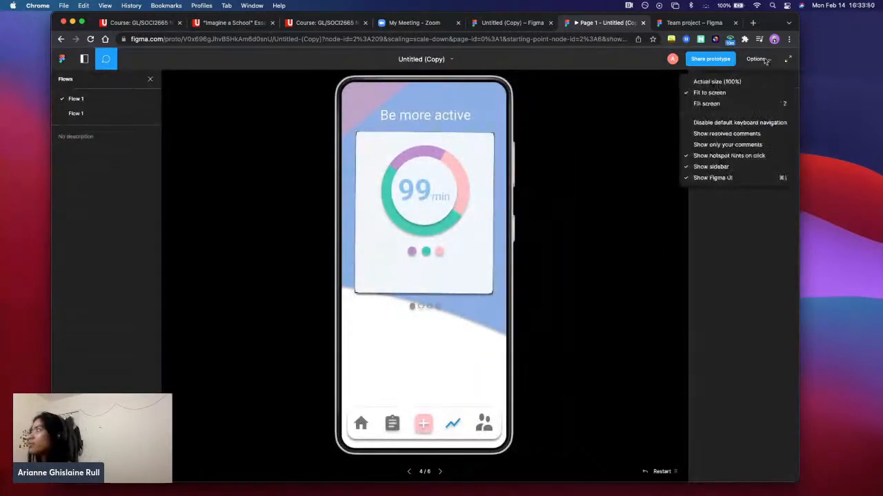
click(764, 59)
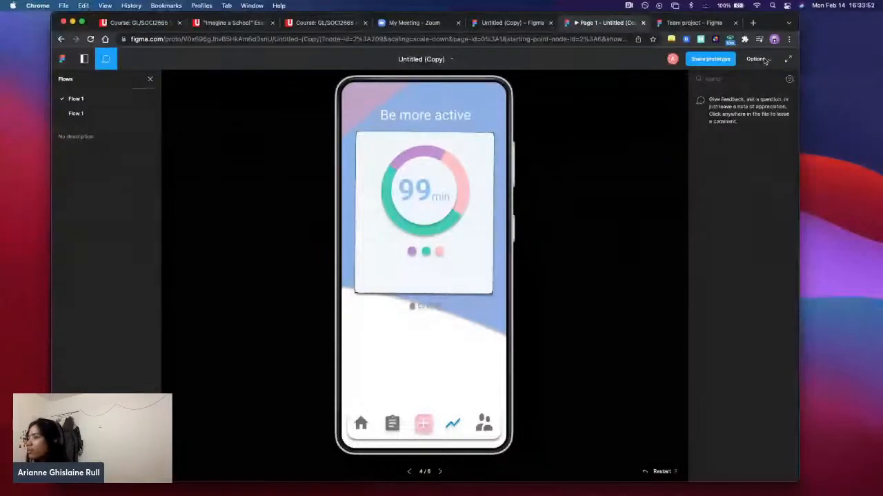
Restart the prototype, and look at the design file before returning to the presentation
click(668, 472)
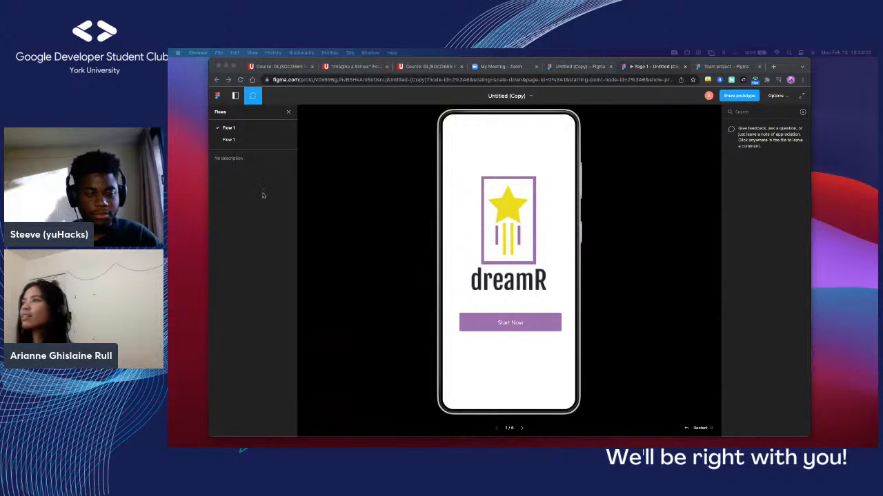
click(587, 68)
click(587, 66)
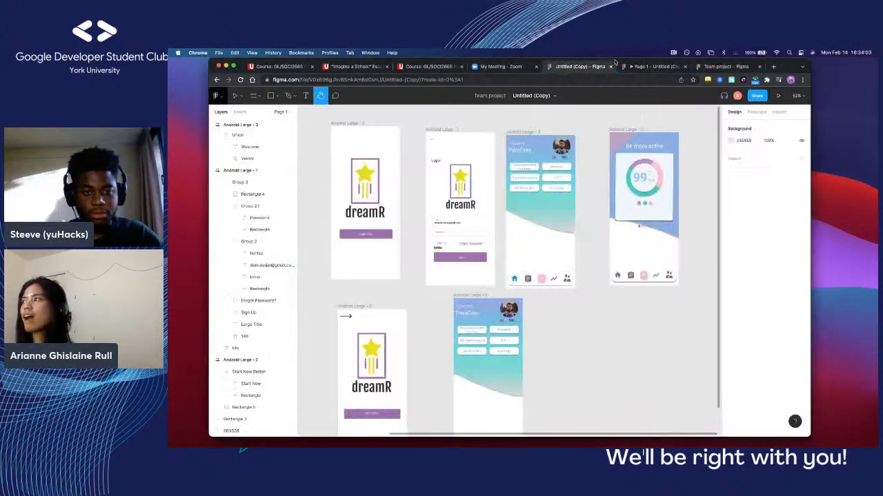
click(659, 66)
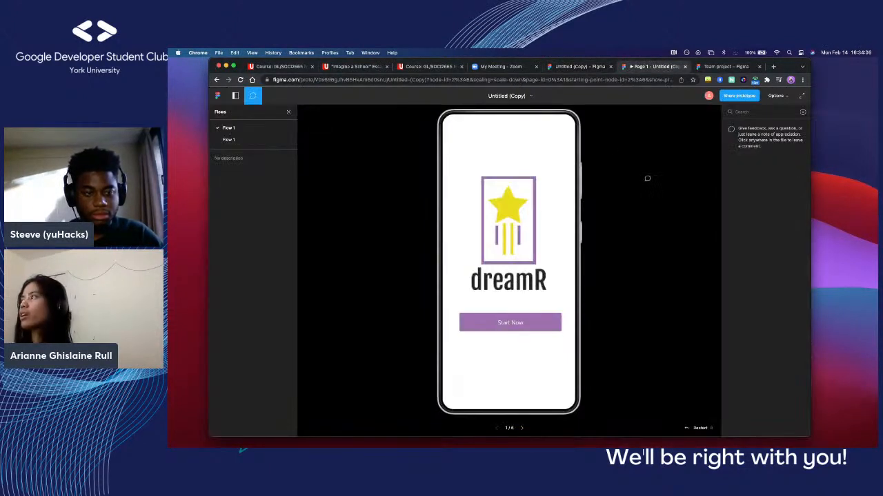
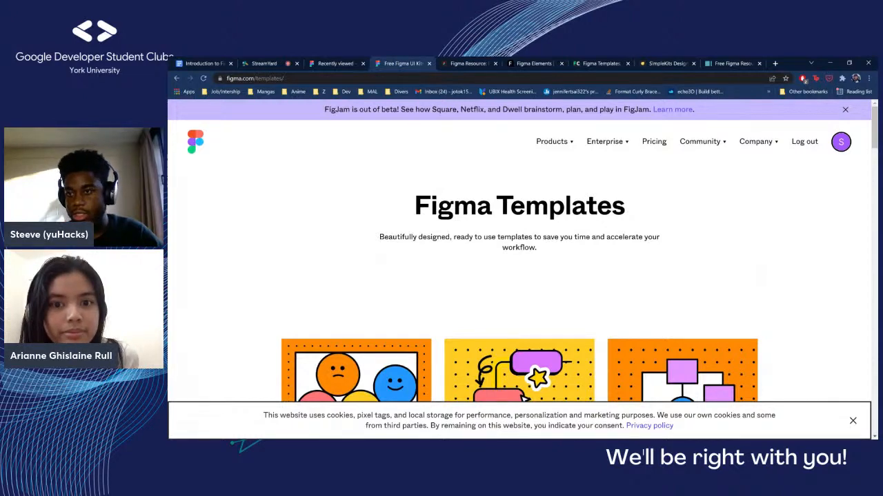
Look over the first rows of the Figma Templates gallery, including the Likert scale, Mind map and Concept map templates
scroll(523, 269, down, 5)
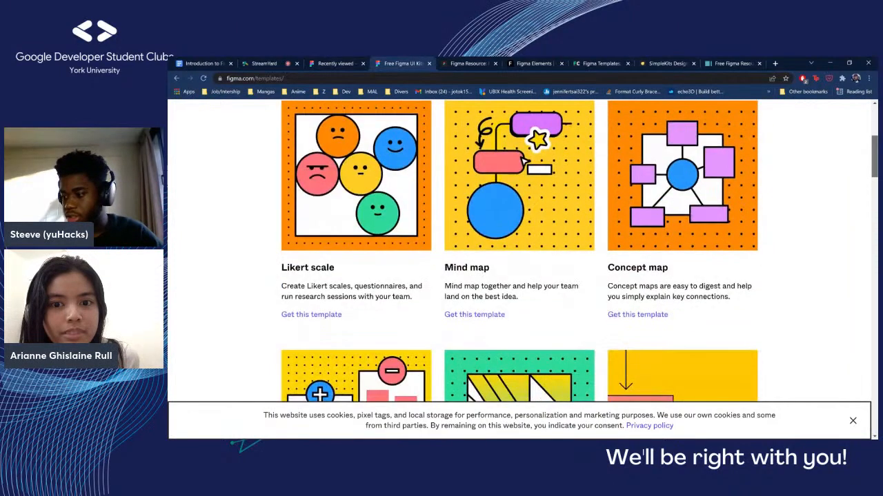
drag(875, 156, 875, 158)
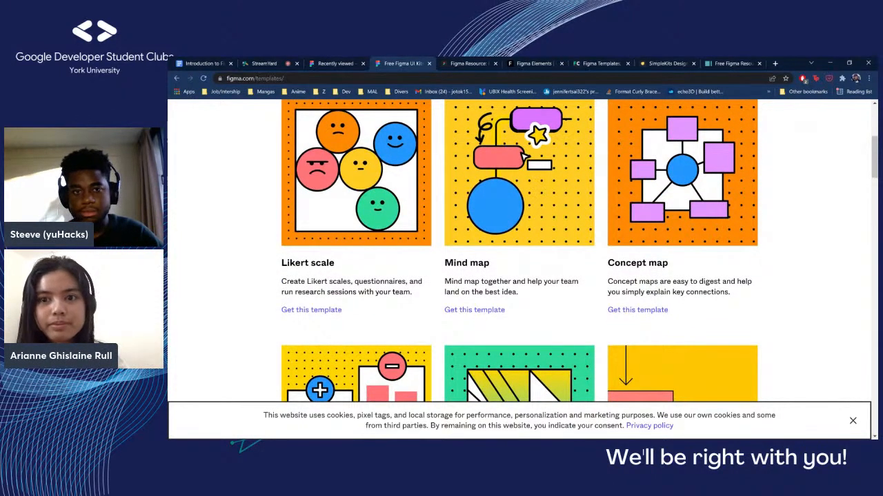
scroll(875, 153, up, 1)
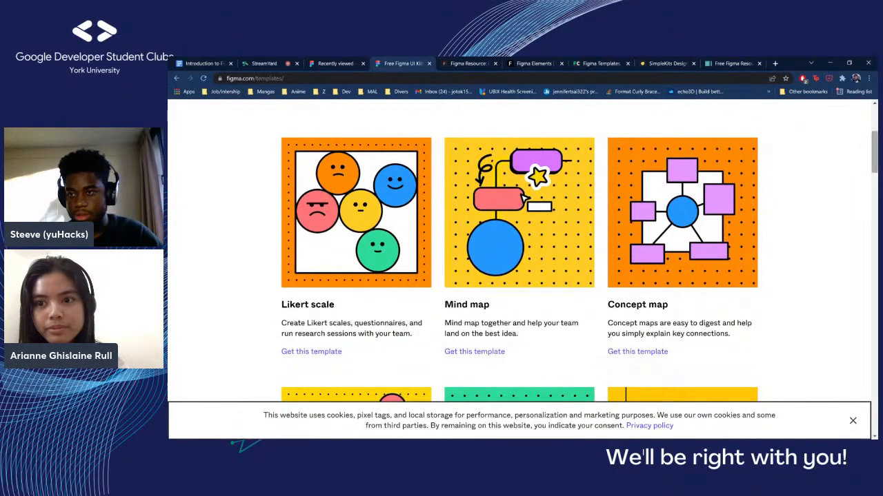
scroll(524, 269, up, 4)
scroll(523, 269, down, 2)
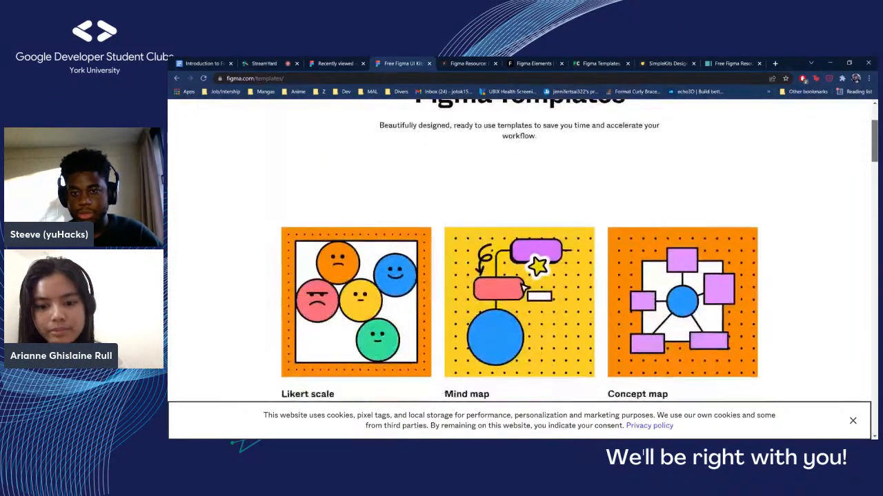
scroll(524, 287, down, 2)
scroll(524, 286, down, 1)
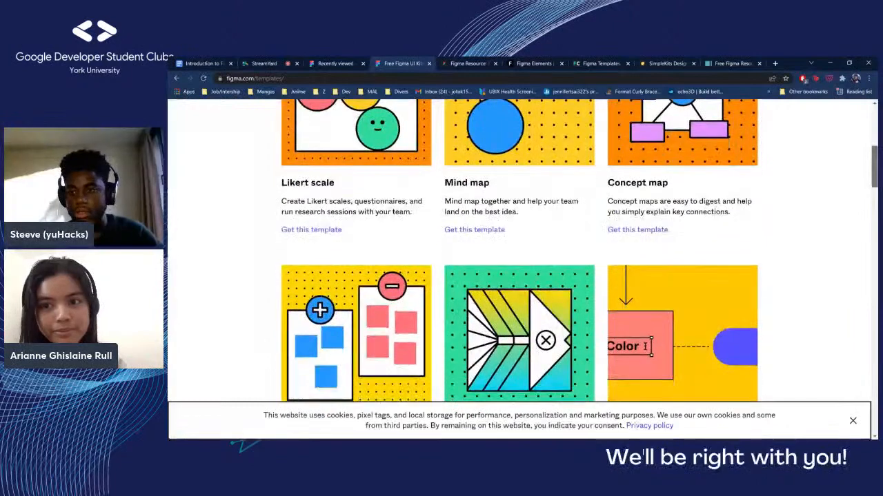
scroll(523, 269, up, 4)
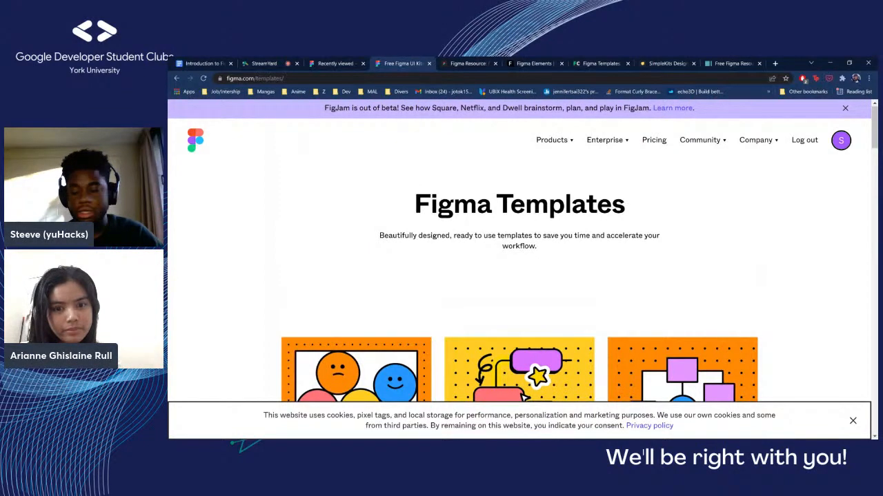
Browse the template gallery down to Venn Diagram, Visual Sitemap Creator and Facebook Ad maker, and return to Wireframe kits
scroll(522, 254, down, 3)
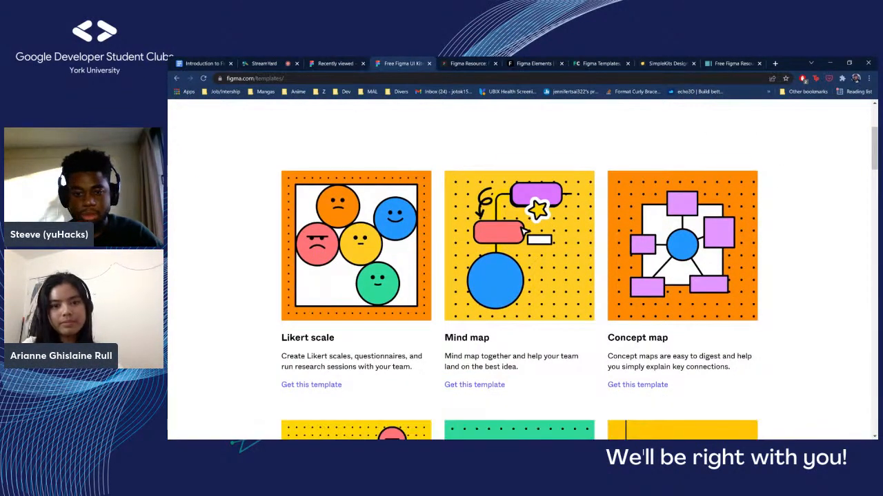
scroll(523, 269, down, 4)
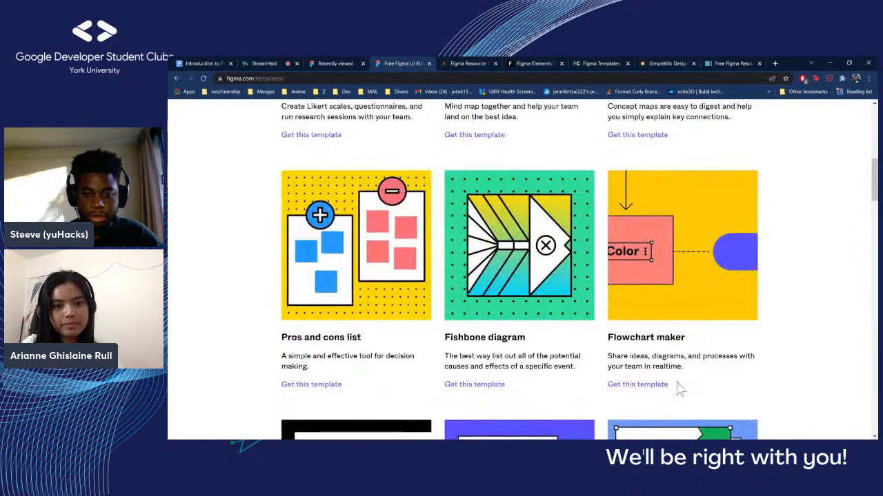
scroll(499, 349, down, 3)
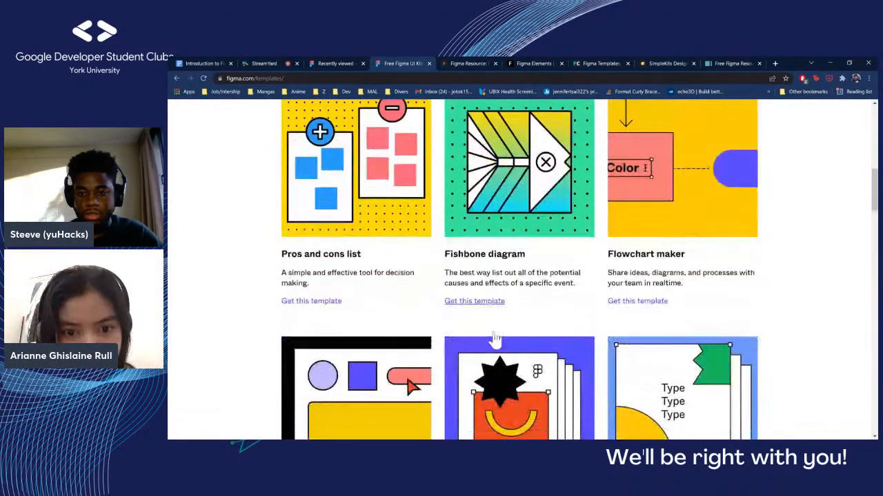
scroll(216, 350, down, 5)
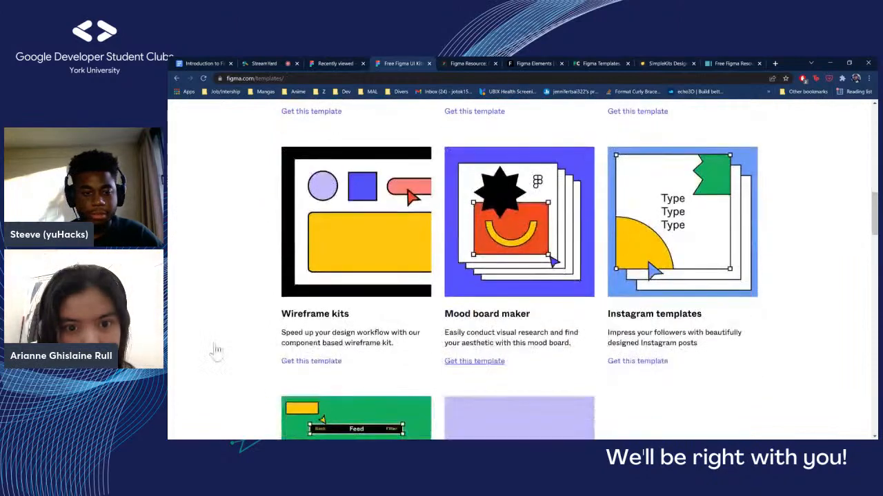
scroll(263, 365, down, 2)
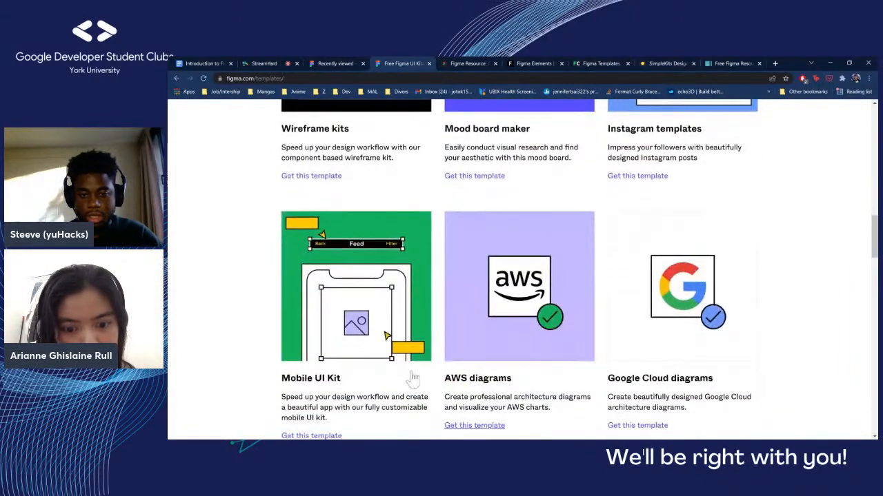
scroll(412, 381, down, 2)
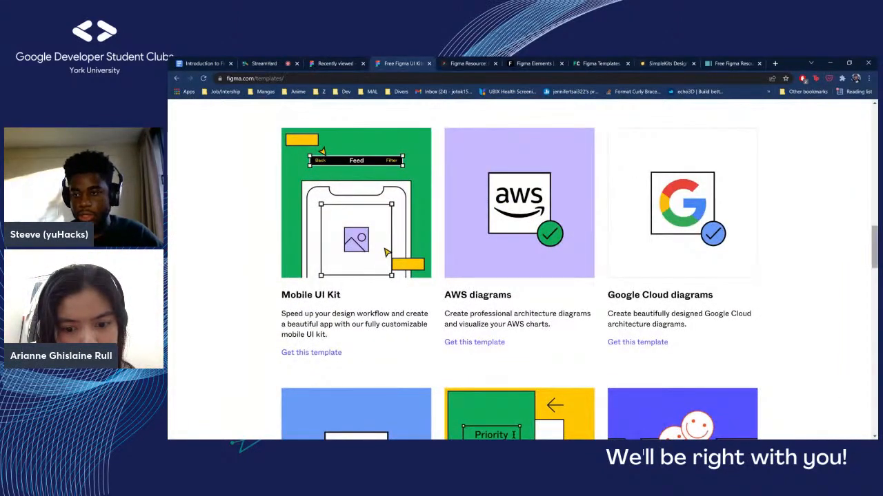
scroll(579, 276, down, 4)
scroll(579, 276, down, 2)
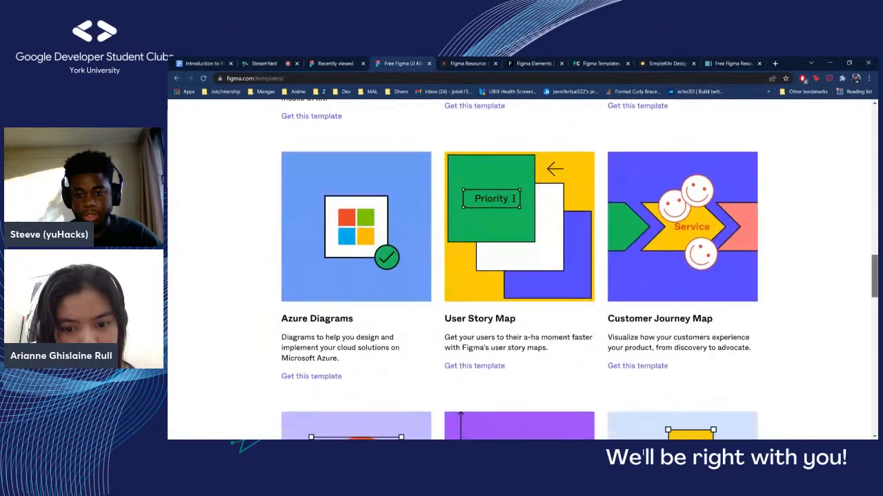
scroll(579, 276, down, 1)
scroll(579, 276, down, 2)
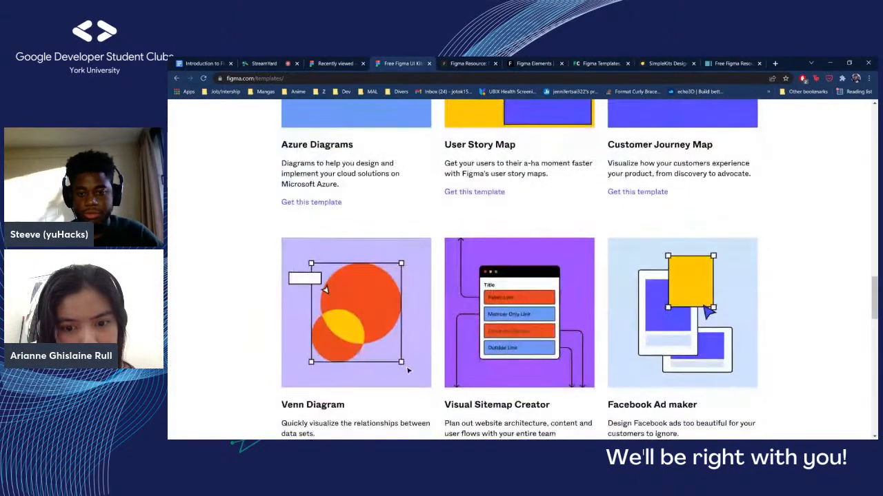
scroll(580, 275, up, 5)
scroll(579, 276, up, 6)
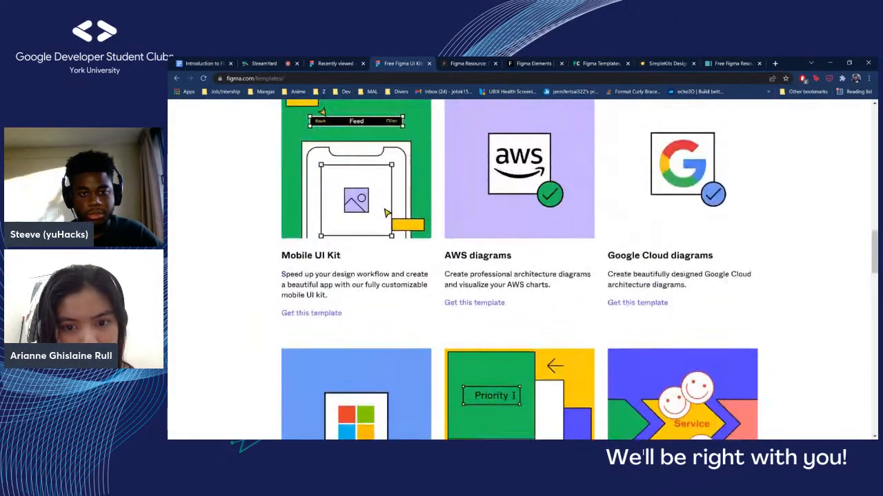
scroll(637, 390, up, 3)
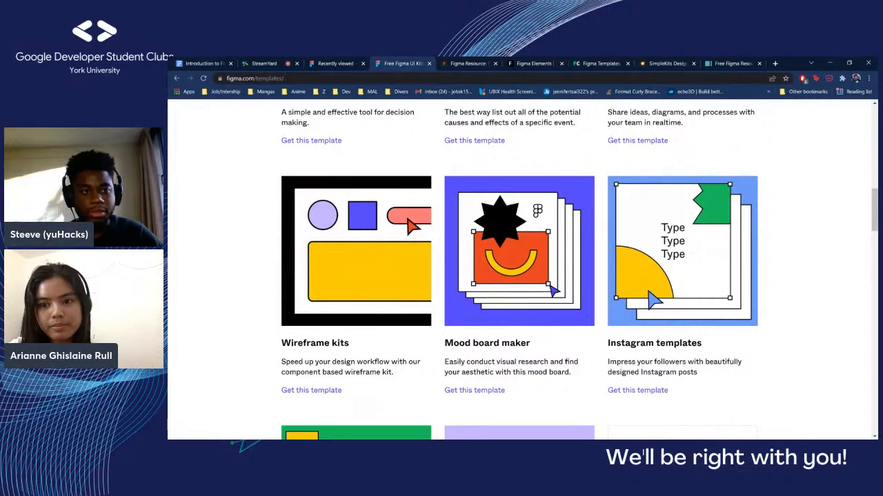
Switch to the Figma Resource site, review its resource categories and latest resources, and open the Icons category
key(ctrl+Tab)
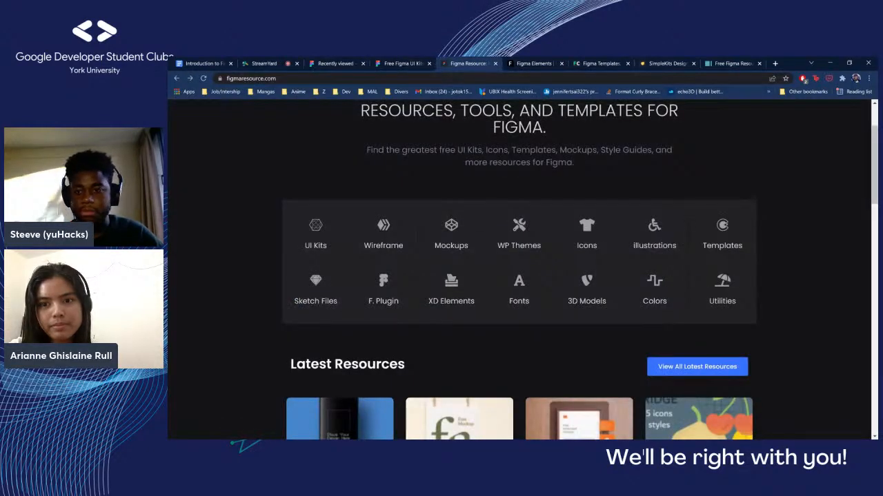
scroll(518, 269, down, 1)
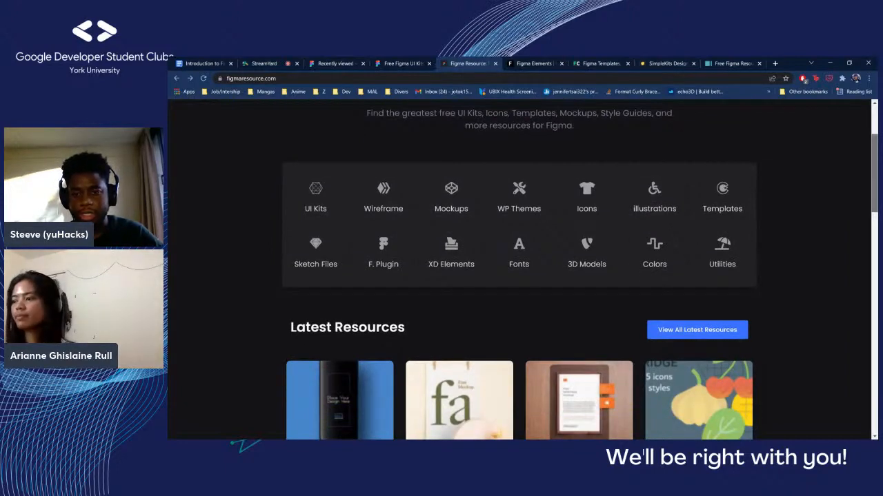
scroll(519, 269, down, 1)
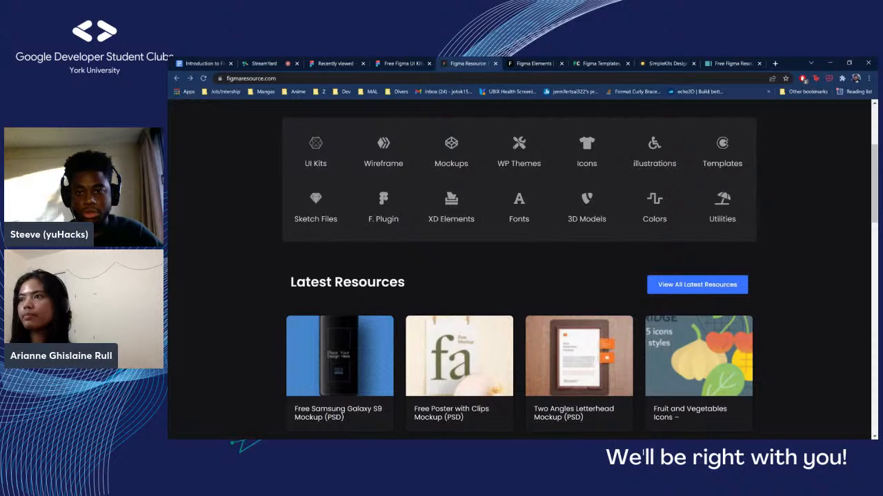
scroll(664, 113, up, 2)
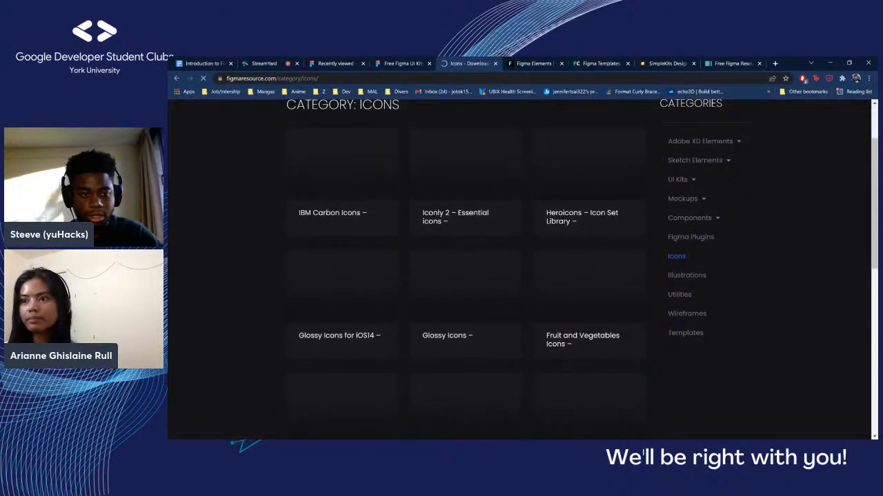
Examine the icon sets offered on the first page of the Icons category
scroll(517, 269, down, 2)
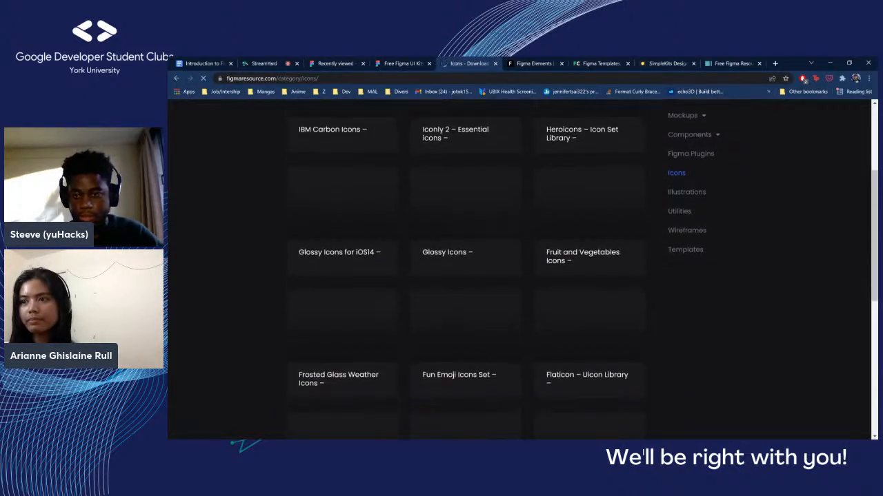
scroll(428, 271, up, 2)
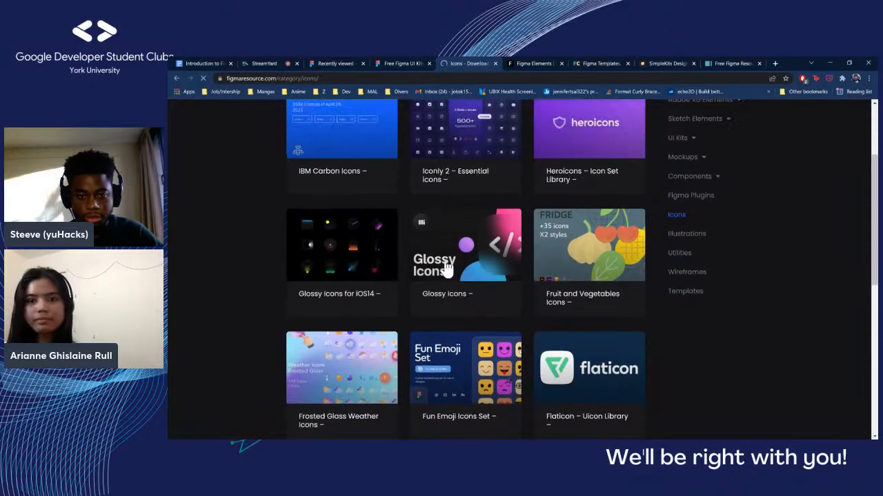
scroll(230, 222, up, 1)
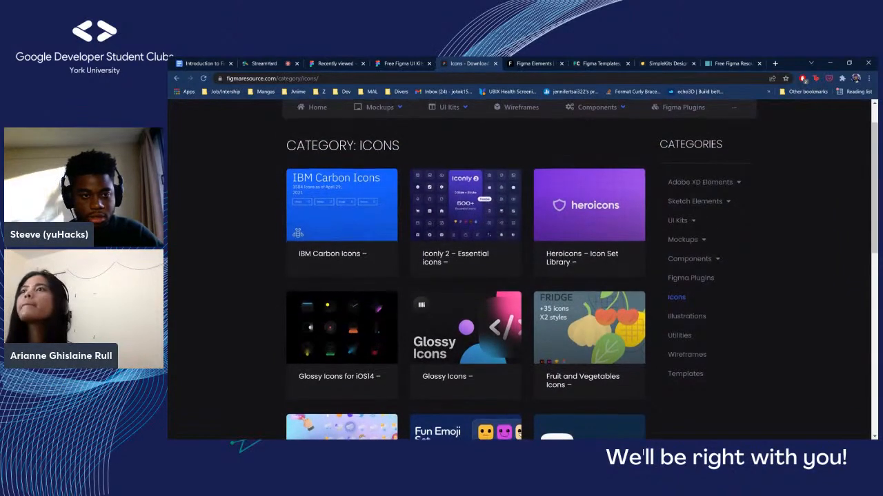
scroll(361, 250, down, 1)
scroll(197, 301, down, 3)
scroll(361, 358, down, 2)
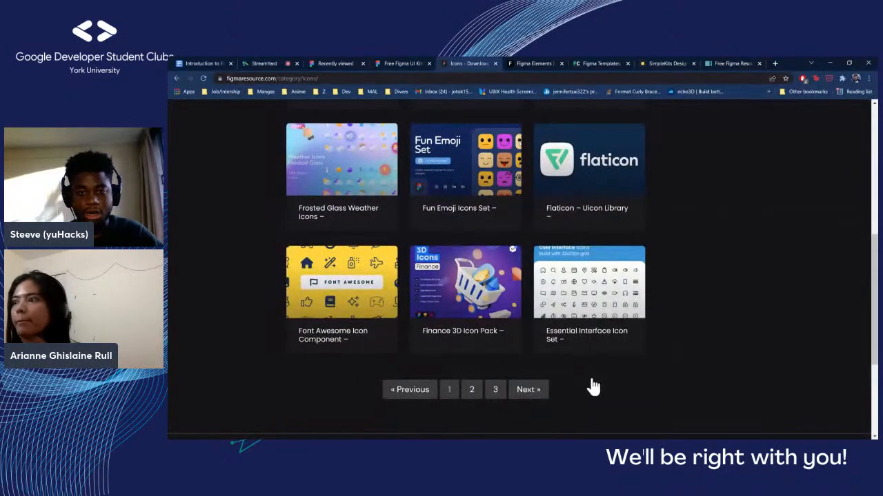
scroll(591, 387, up, 1)
scroll(593, 388, up, 5)
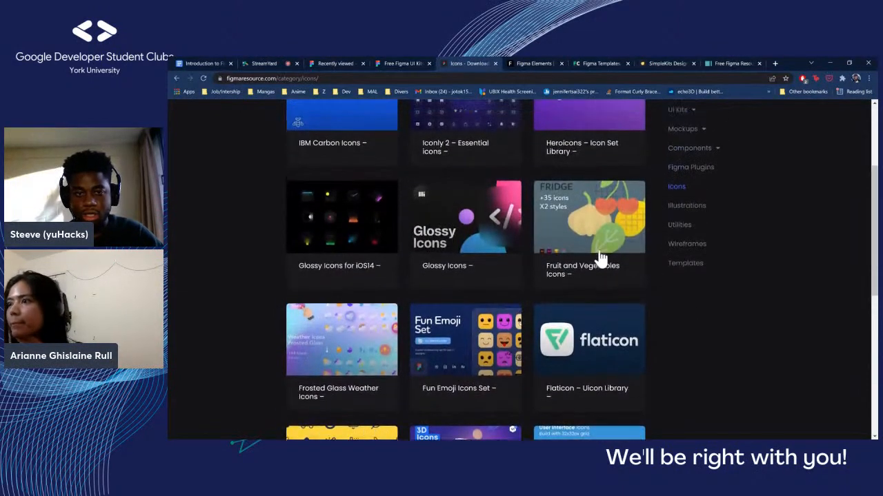
scroll(694, 356, down, 1)
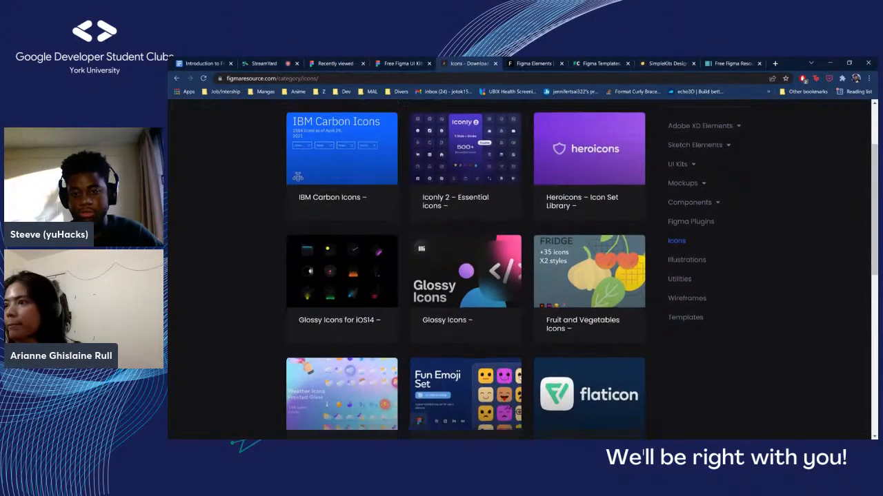
Open the Fruit and Vegetables Icons resource and review its description, formats, download option and similar resources
click(617, 367)
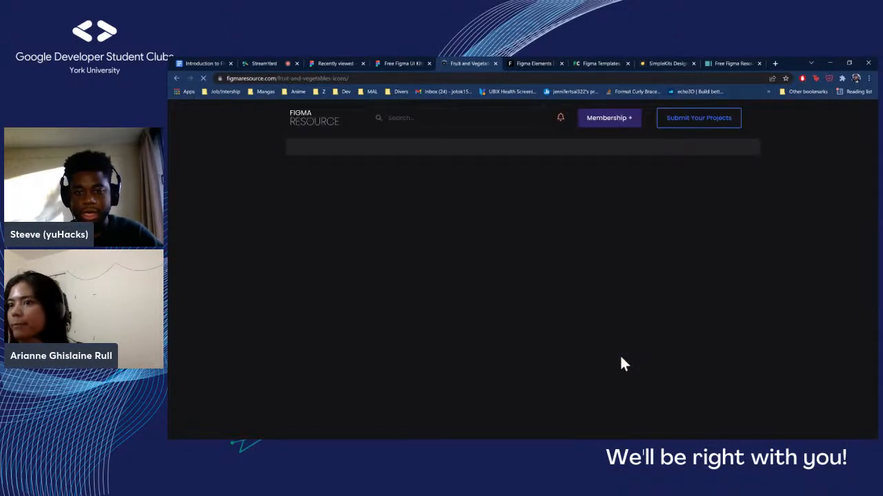
scroll(702, 301, down, 2)
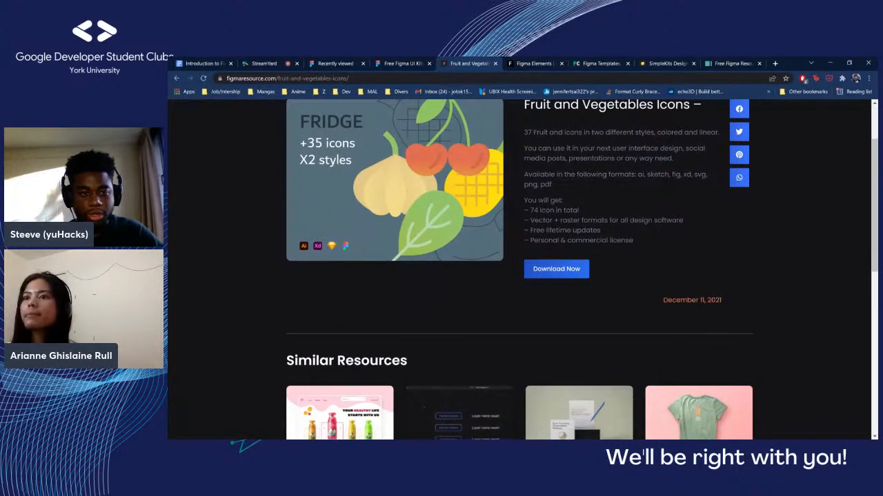
scroll(403, 156, up, 1)
scroll(393, 275, down, 2)
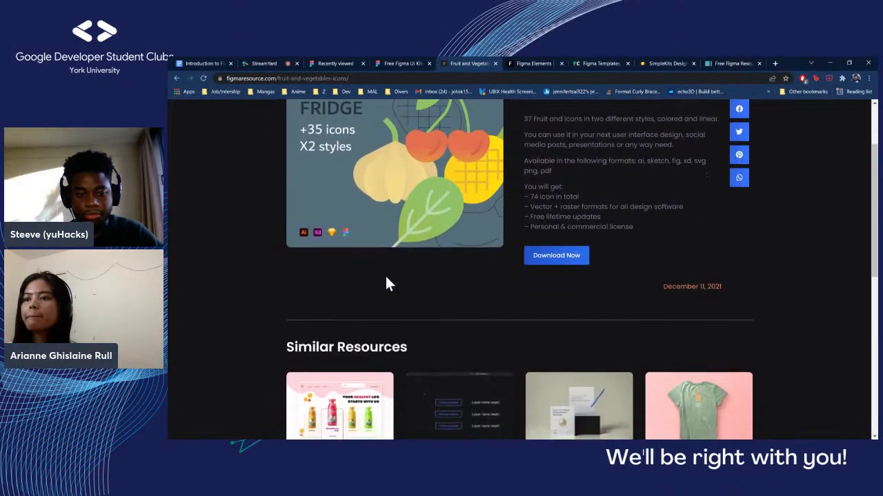
scroll(386, 282, down, 1)
scroll(713, 258, up, 1)
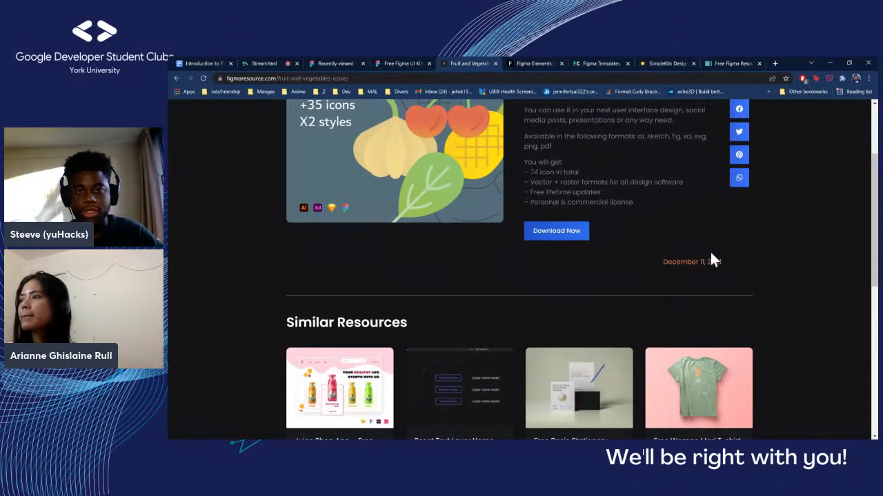
scroll(710, 255, up, 3)
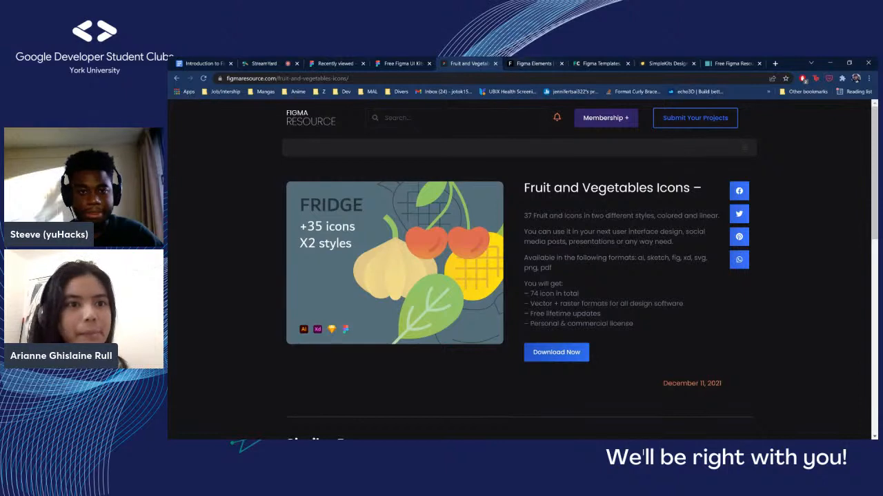
Switch to the Figma Elements site and look through its categories and latest resources down to the Figma Mockups collection
key(ctrl+Tab)
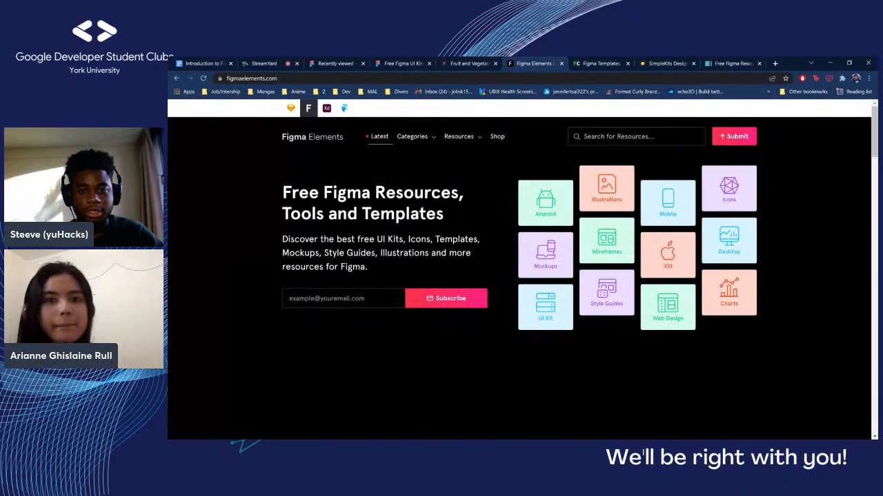
scroll(518, 268, down, 2)
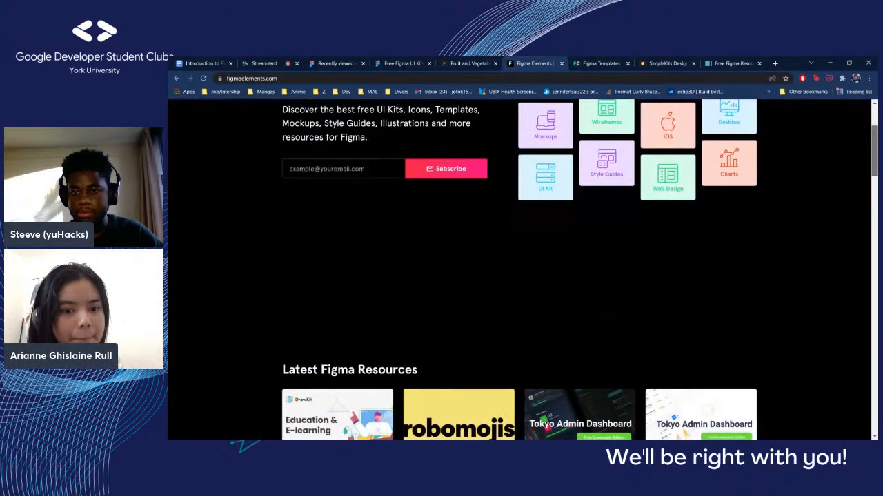
scroll(518, 269, down, 8)
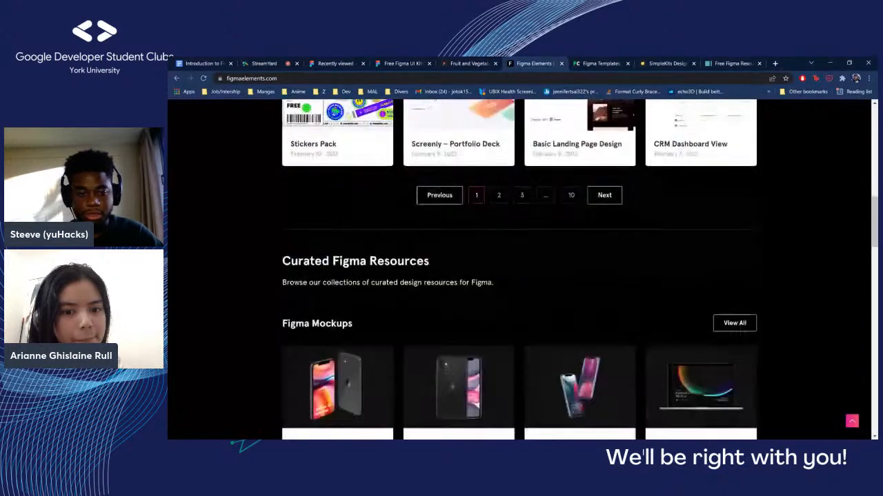
scroll(519, 268, down, 3)
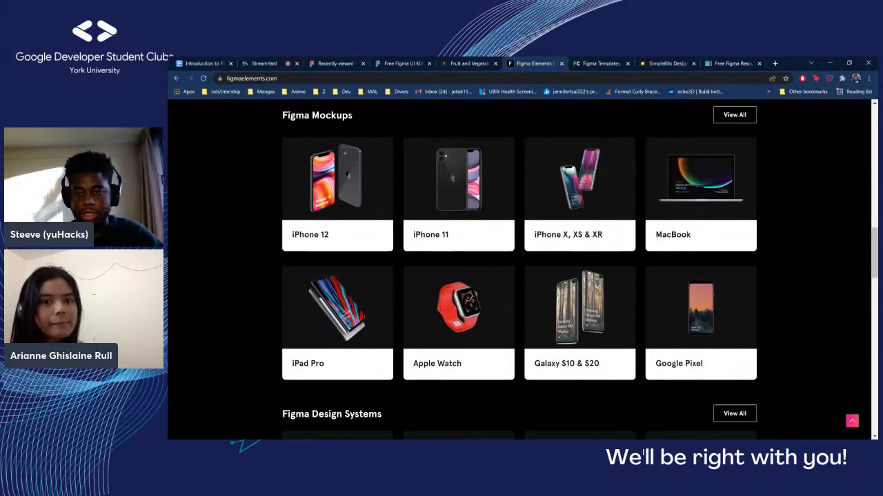
Review the Figma Design Systems and Figma UI Kits collections, and open the iOS UI Kits category
scroll(521, 269, down, 3)
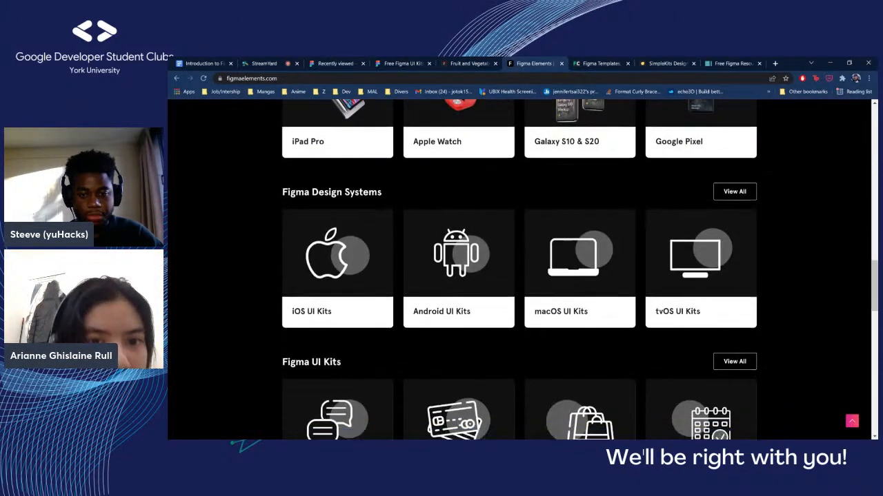
scroll(520, 269, down, 3)
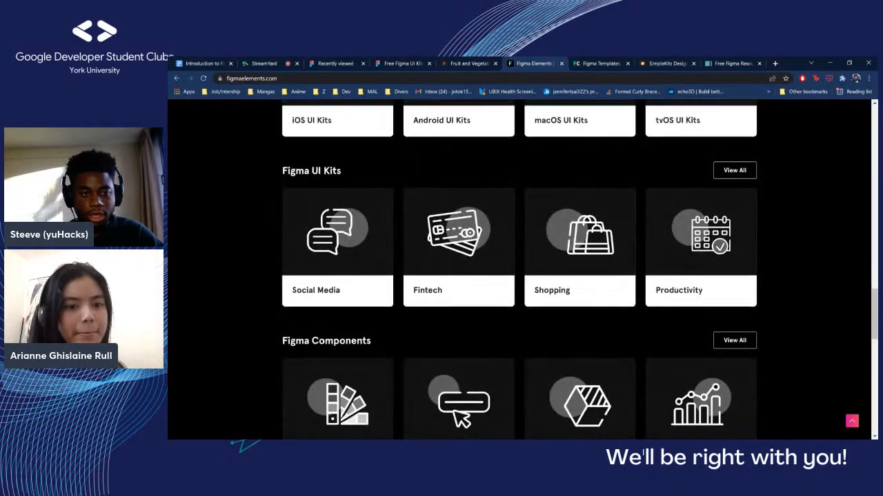
scroll(520, 269, up, 1)
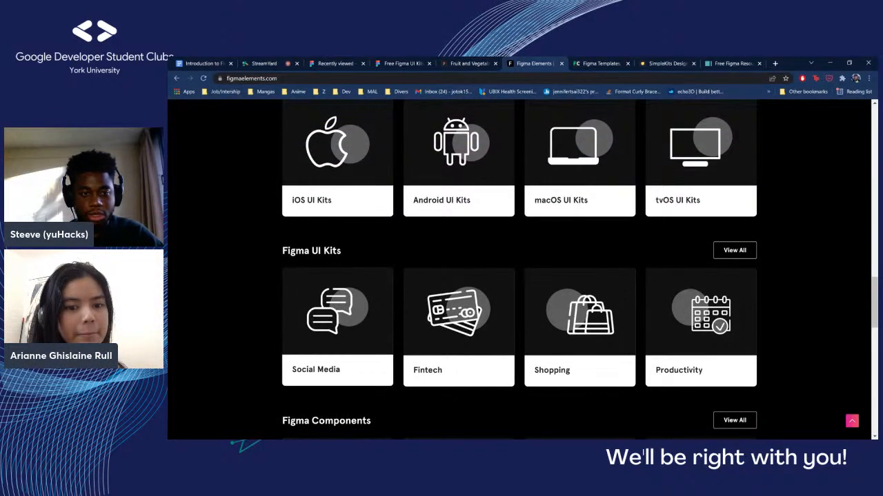
scroll(272, 361, up, 1)
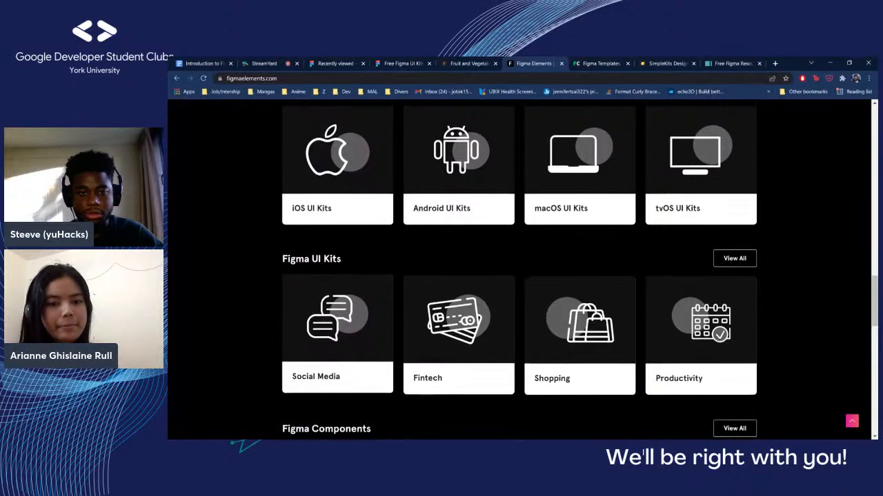
scroll(521, 269, up, 1)
scroll(521, 269, up, 1)
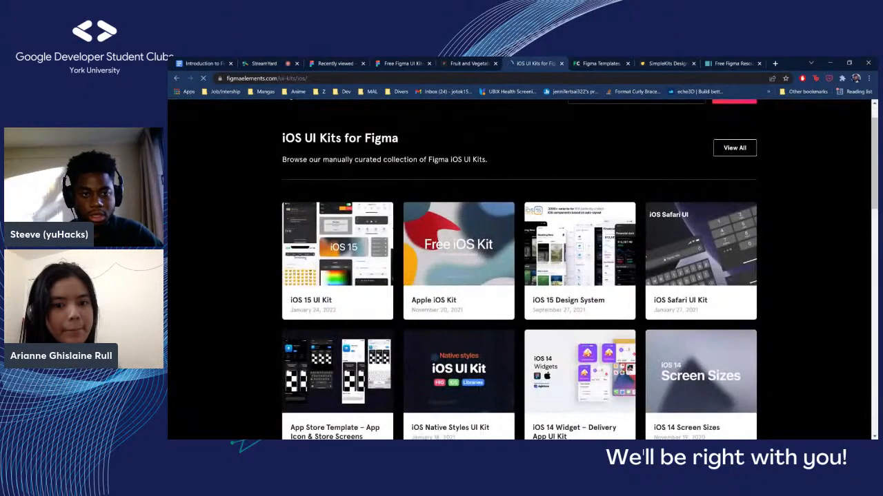
Look through the curated iOS UI Kits for Figma down to the iOS Keyboards and Apple Widgets kits
scroll(309, 287, down, 2)
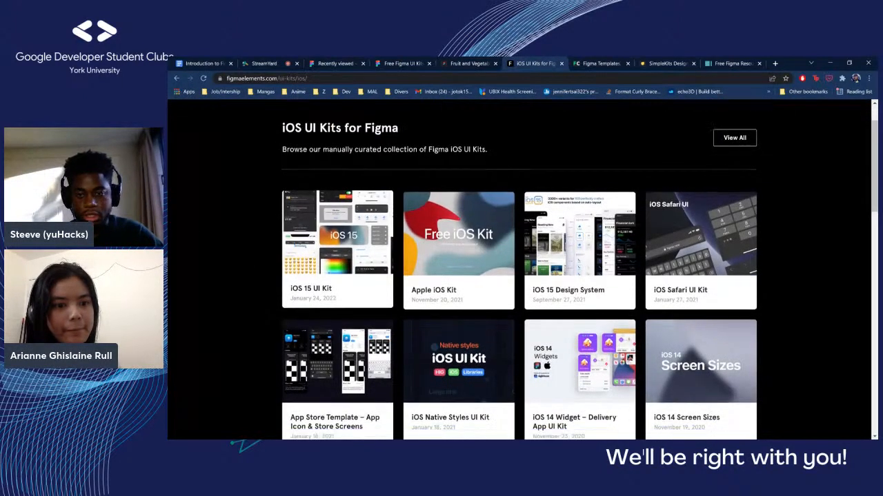
scroll(310, 286, down, 4)
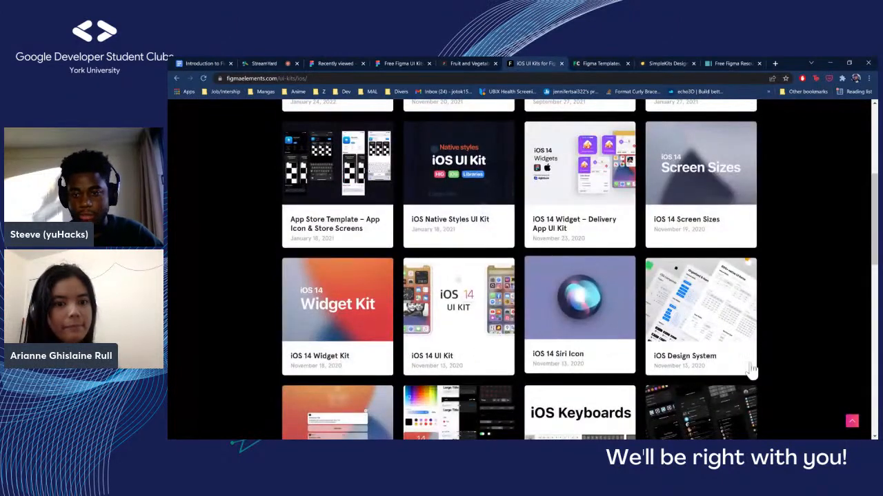
scroll(759, 375, down, 2)
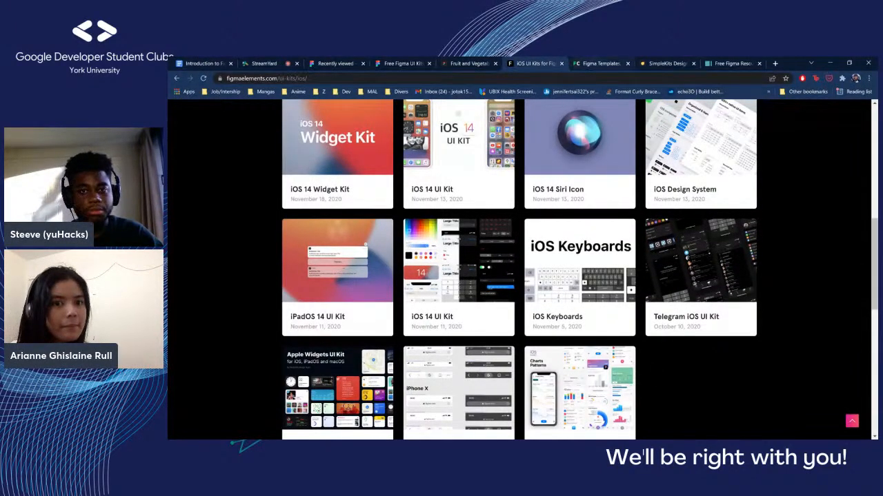
Switch to the Figma Crush site and review its featured homepage and app freebies and its resource categories
key(ctrl+Tab)
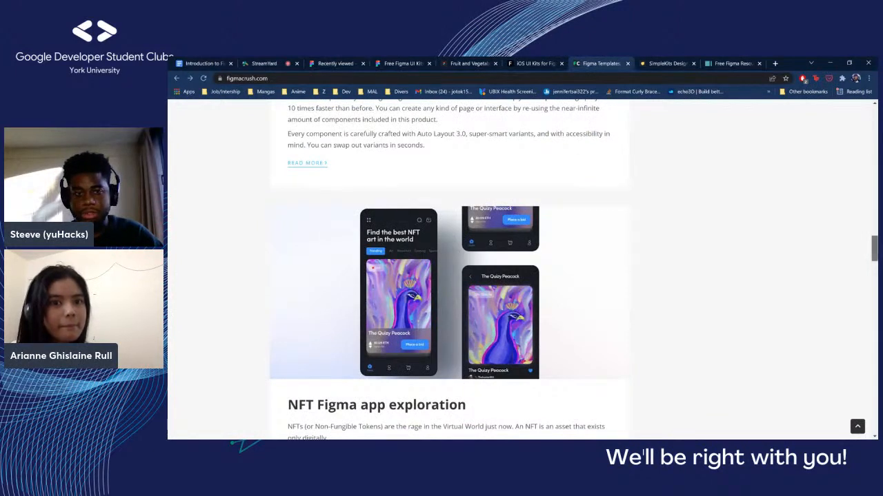
drag(875, 249, 874, 125)
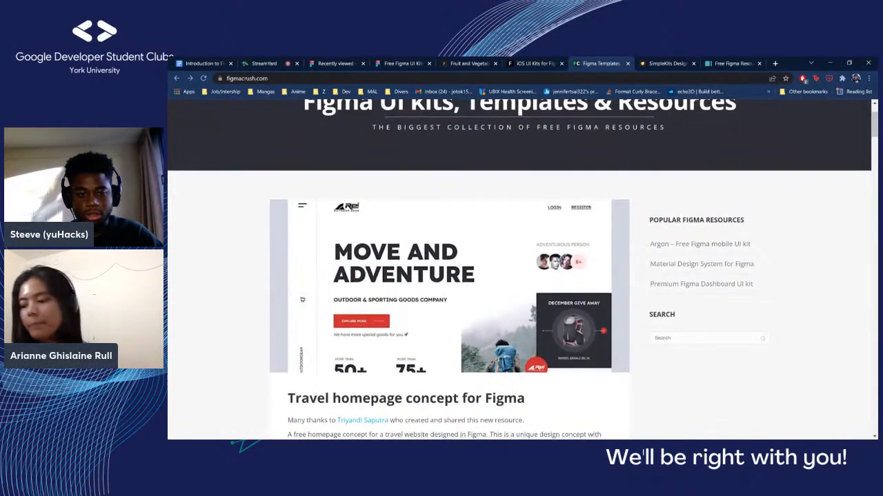
scroll(522, 268, down, 3)
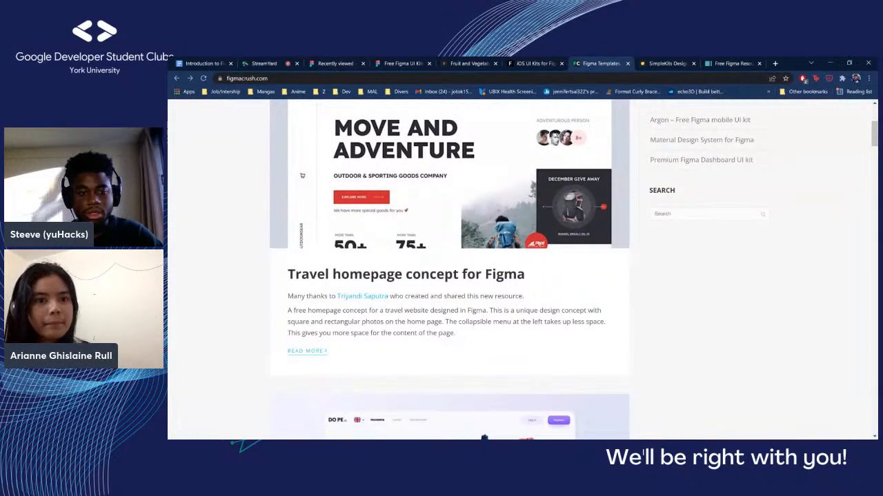
scroll(522, 269, down, 5)
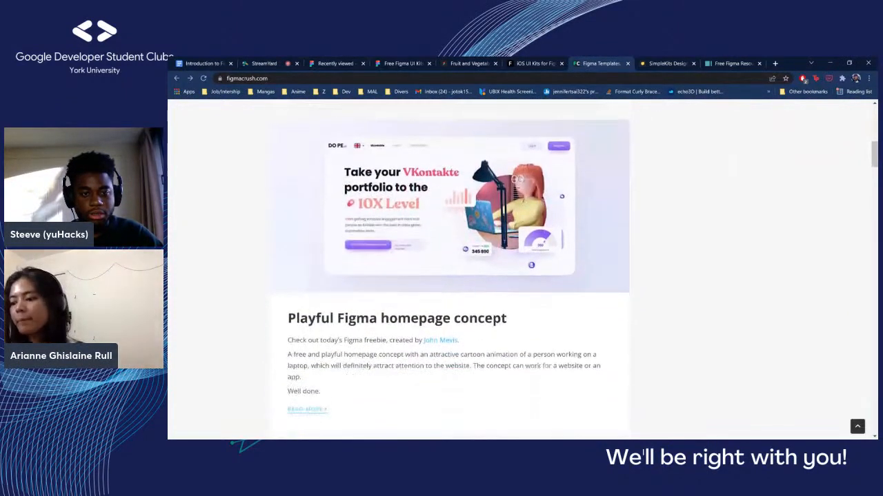
scroll(522, 269, down, 3)
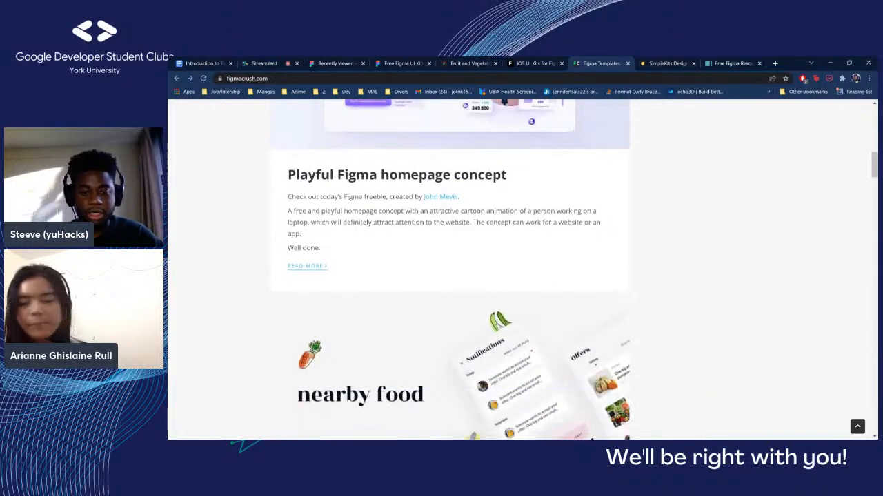
scroll(451, 269, down, 3)
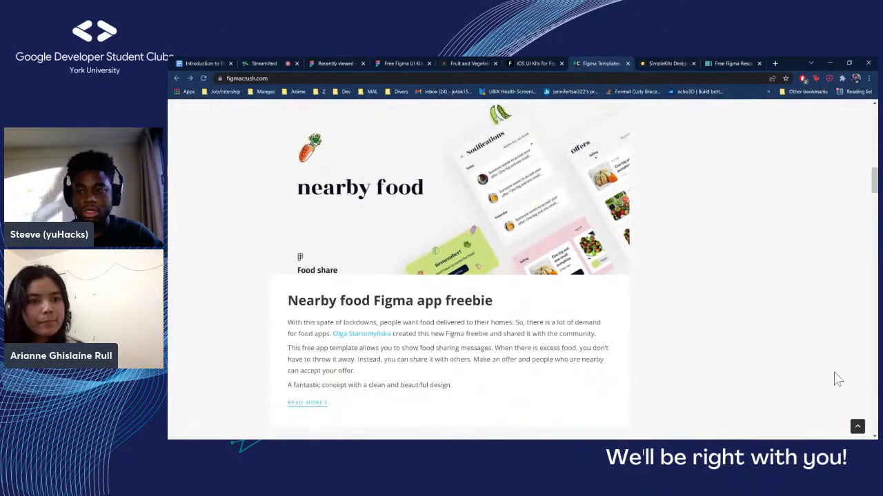
scroll(522, 269, up, 12)
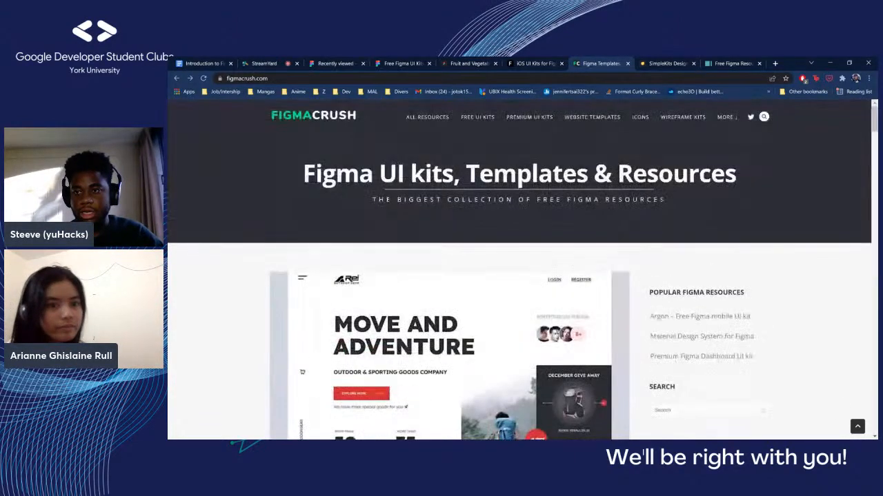
Switch to the Simplekits Design System page on Figma Files and review its description and the featured Figma kits
key(ctrl+Tab)
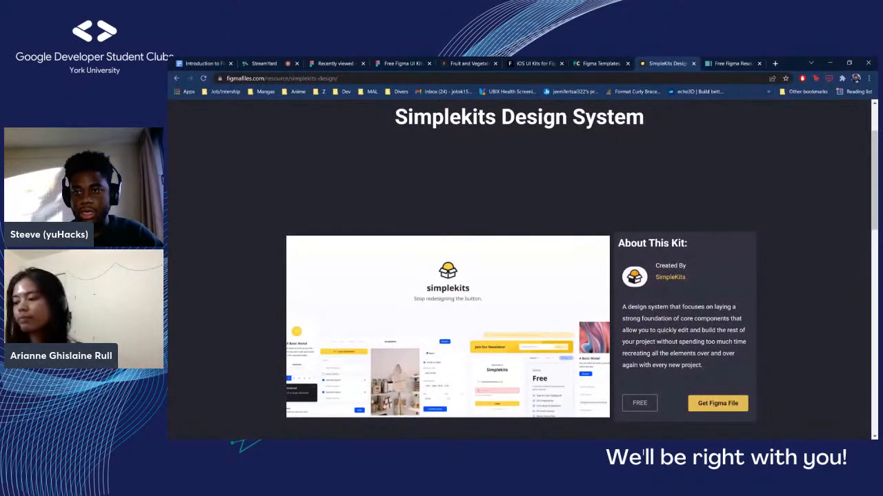
scroll(522, 269, down, 2)
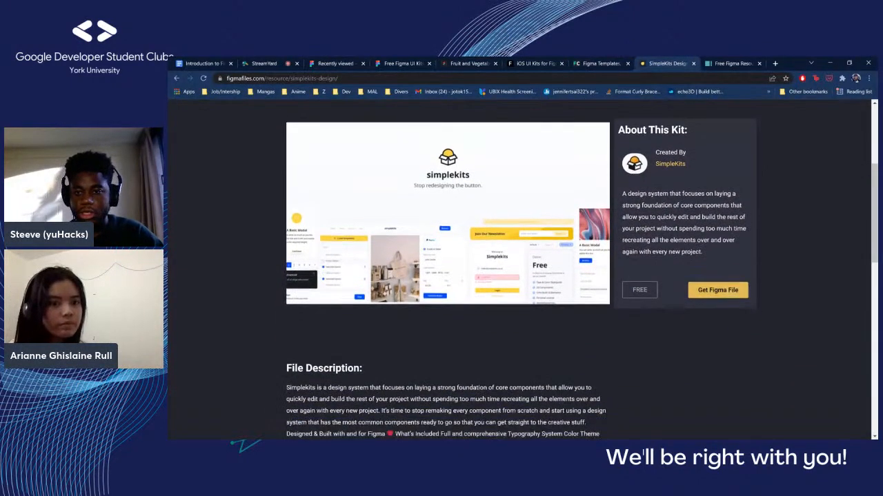
scroll(522, 269, down, 3)
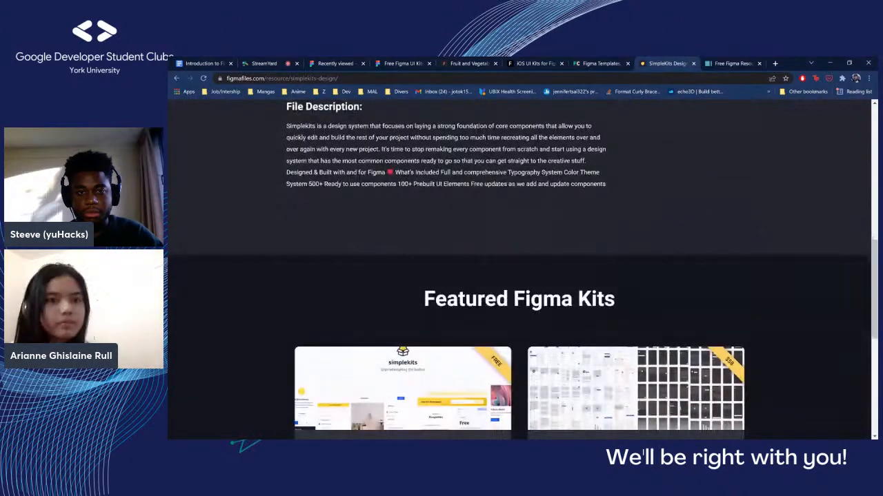
scroll(522, 269, down, 3)
scroll(522, 269, down, 3)
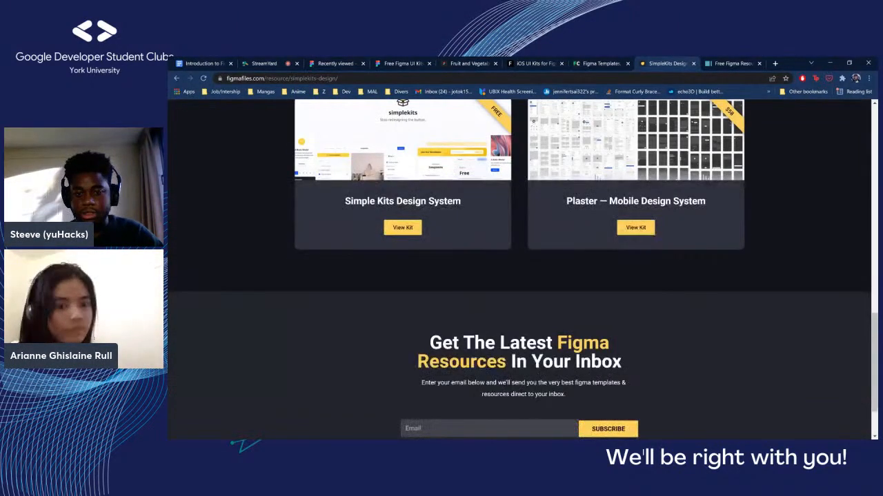
scroll(522, 269, up, 6)
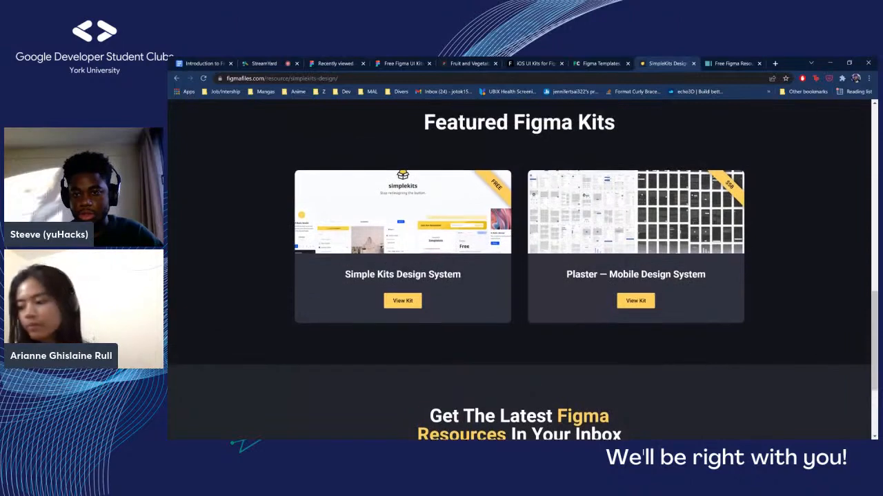
scroll(522, 269, up, 6)
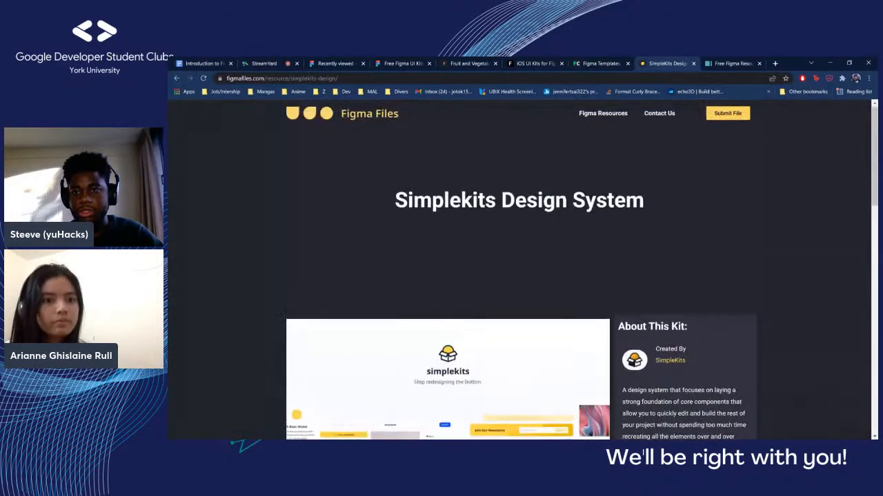
Switch to the Freebies UI site, browse its Figma freebies and open the Game Time UI Kit
click(734, 63)
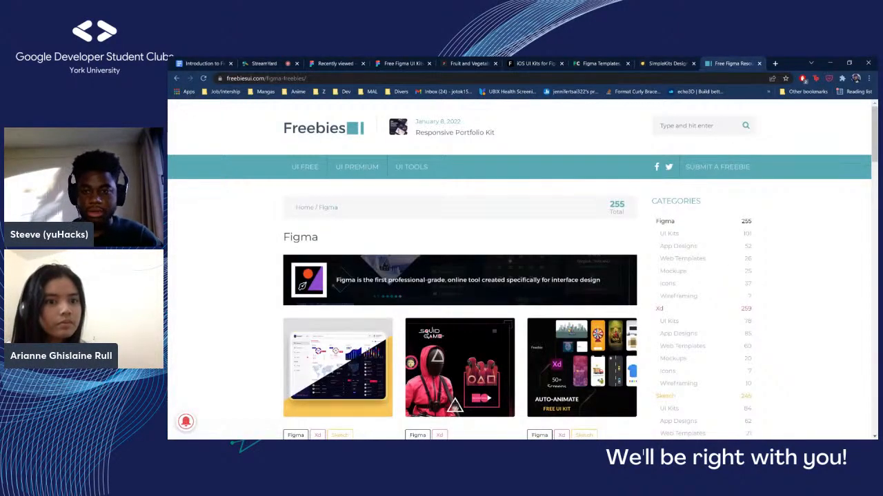
scroll(522, 269, down, 1)
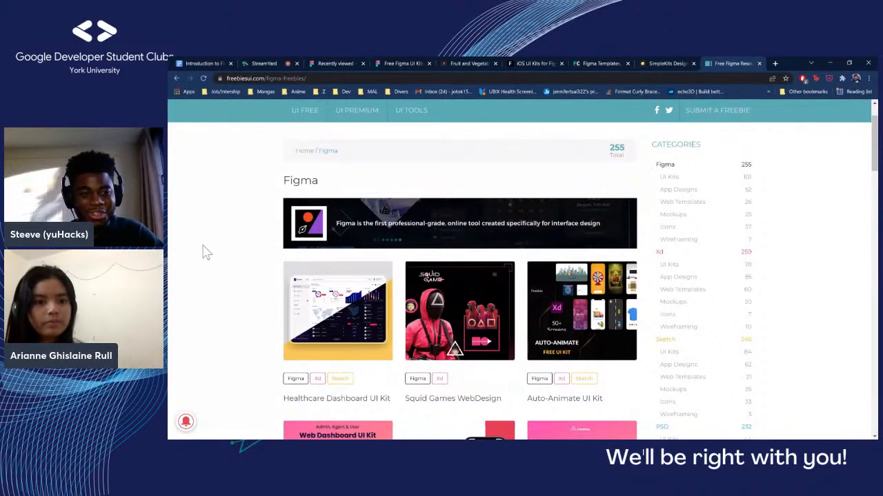
scroll(204, 252, down, 4)
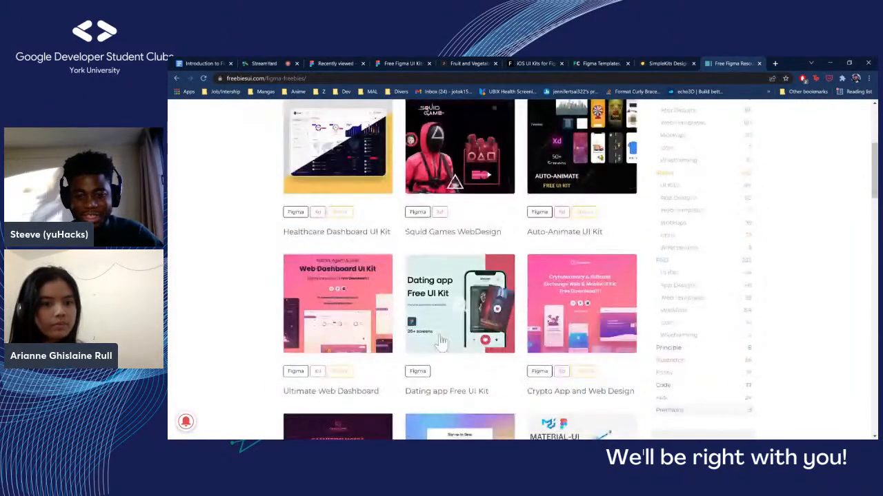
scroll(439, 341, down, 2)
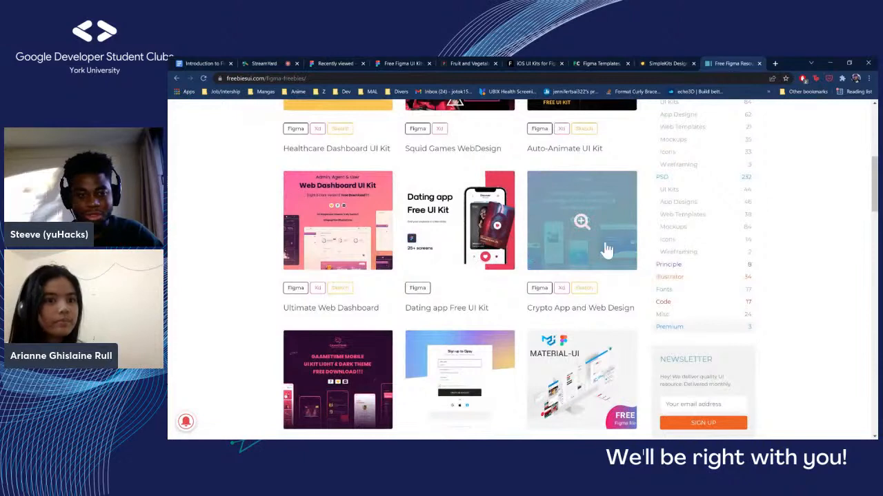
scroll(338, 227, down, 2)
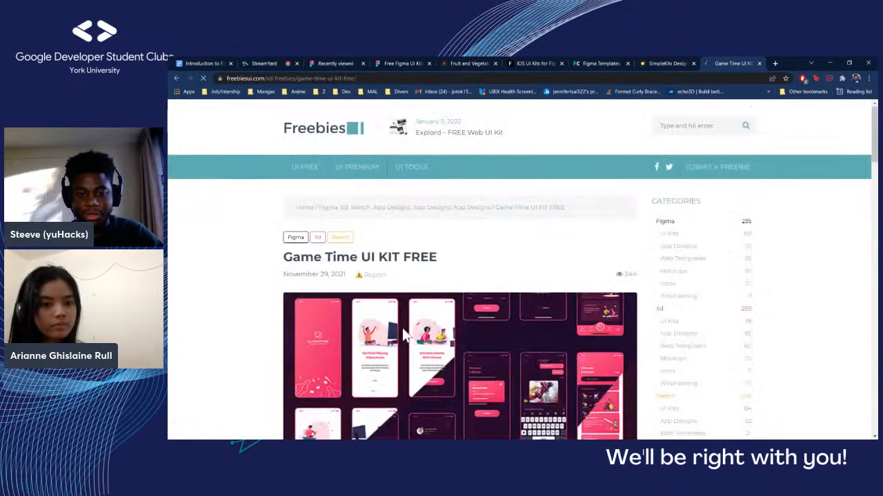
Examine the Game Time UI Kit's screen previews and description
scroll(400, 325, down, 3)
scroll(394, 328, down, 2)
scroll(394, 321, down, 1)
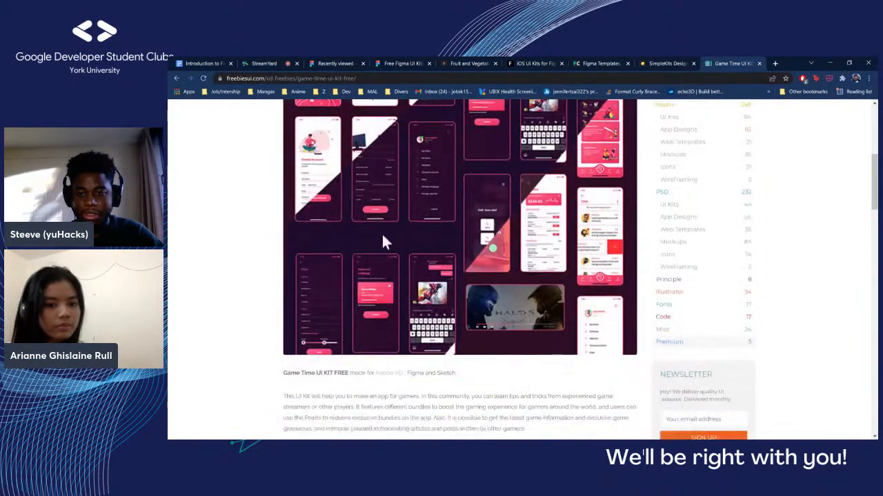
scroll(393, 270, up, 2)
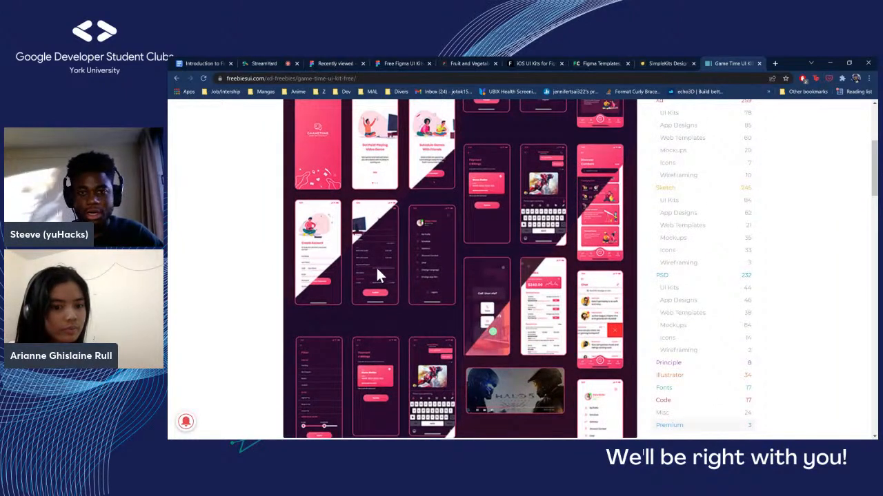
Revisit the iOS UI Kits page on Figma Elements and the Fruit and Vegetables Icons page on Figma Resource
click(536, 64)
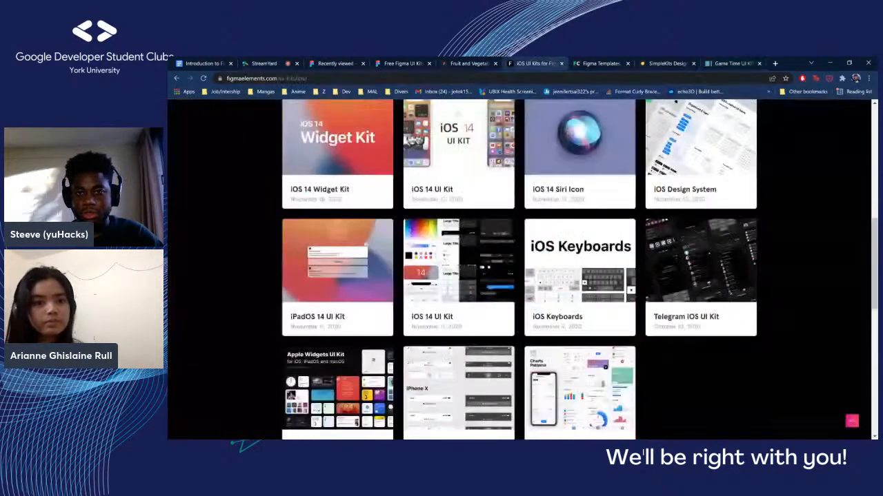
scroll(519, 269, up, 6)
scroll(518, 269, up, 3)
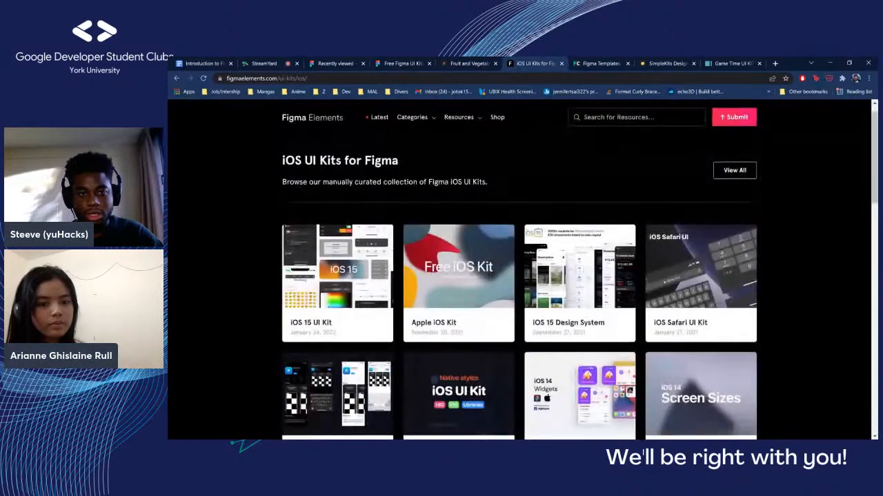
click(469, 63)
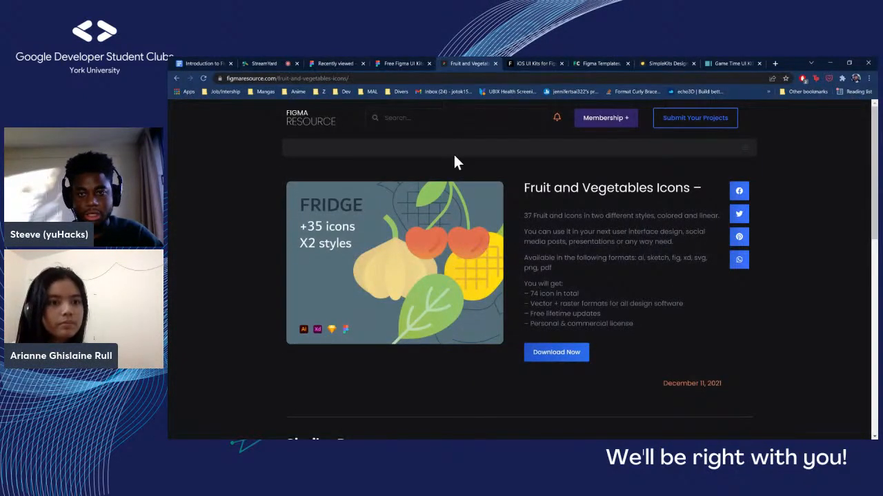
click(535, 63)
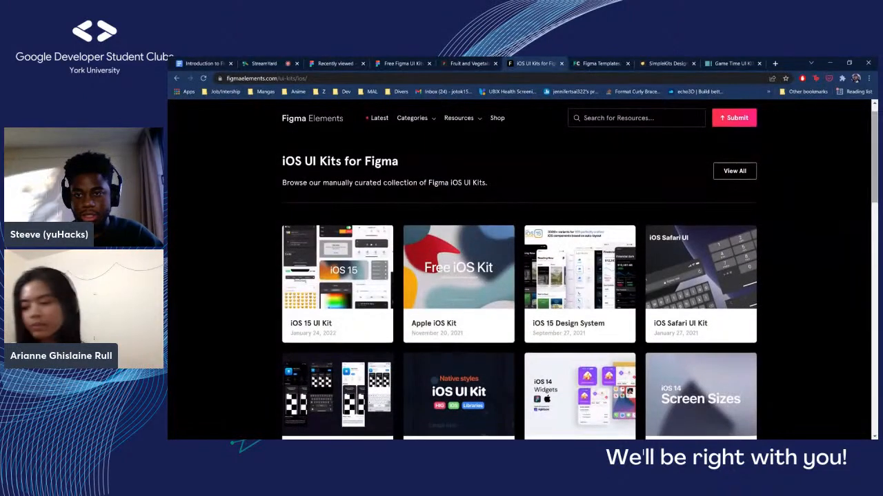
scroll(519, 269, up, 1)
scroll(522, 271, down, 1)
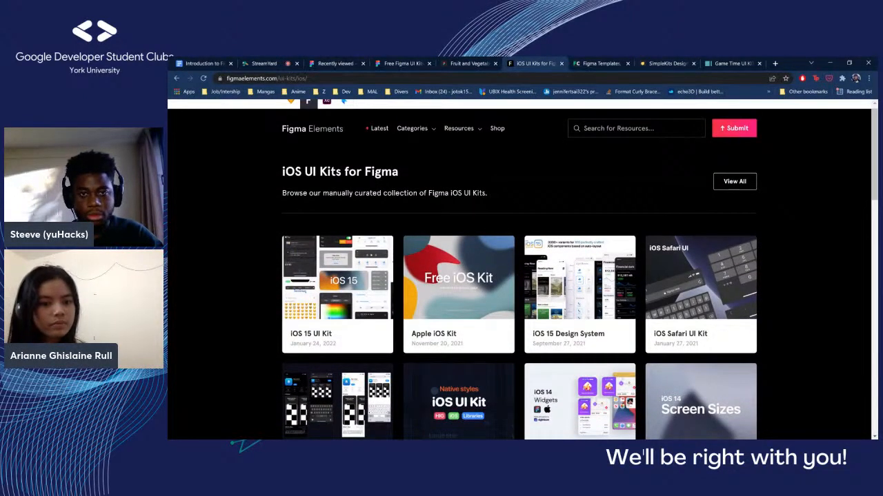
Return to the Fruit and Vegetables Icons page and look through its Similar Resources
click(469, 64)
scroll(458, 216, down, 6)
scroll(441, 251, up, 1)
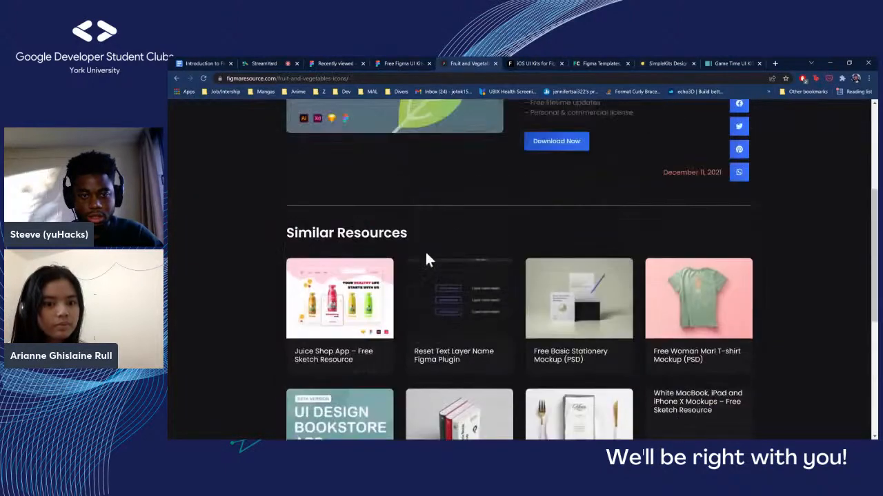
scroll(425, 251, down, 1)
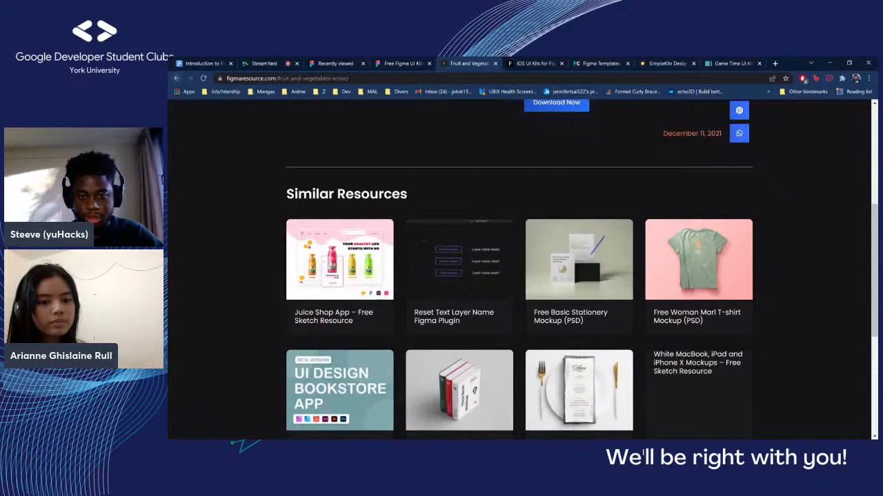
Return to the Icons category on Figma Resource and look back through the iOS UI Kits on Figma Elements
key(alt+Left)
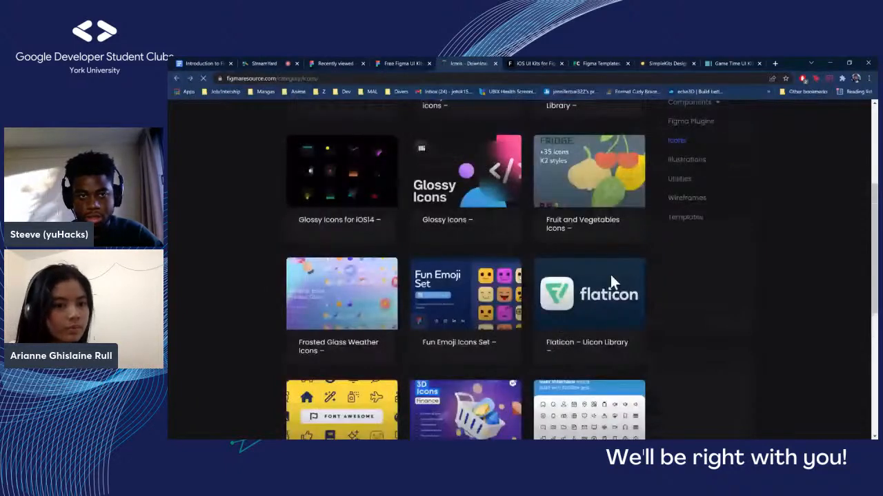
key(ctrl+Tab)
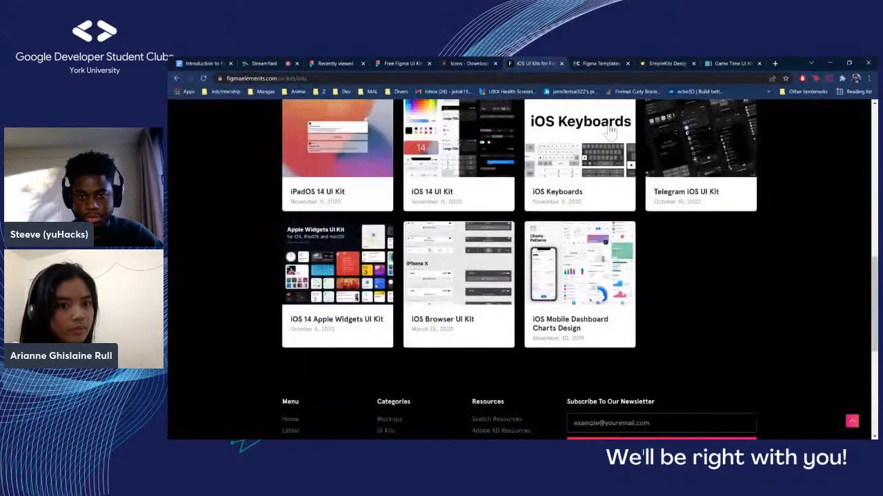
scroll(808, 220, up, 3)
drag(640, 282, 793, 268)
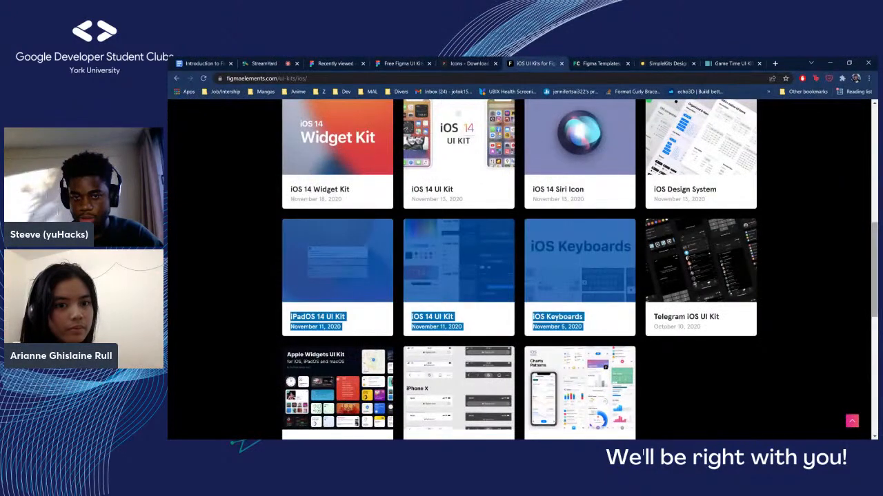
drag(874, 270, 874, 167)
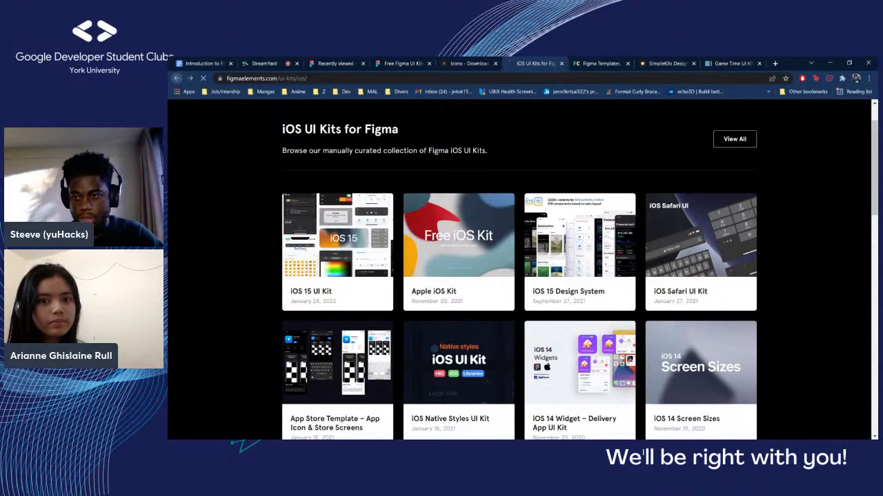
Go back to the Figma Elements homepage and browse from its latest resources to the Figma Design Systems section
scroll(519, 269, up, 6)
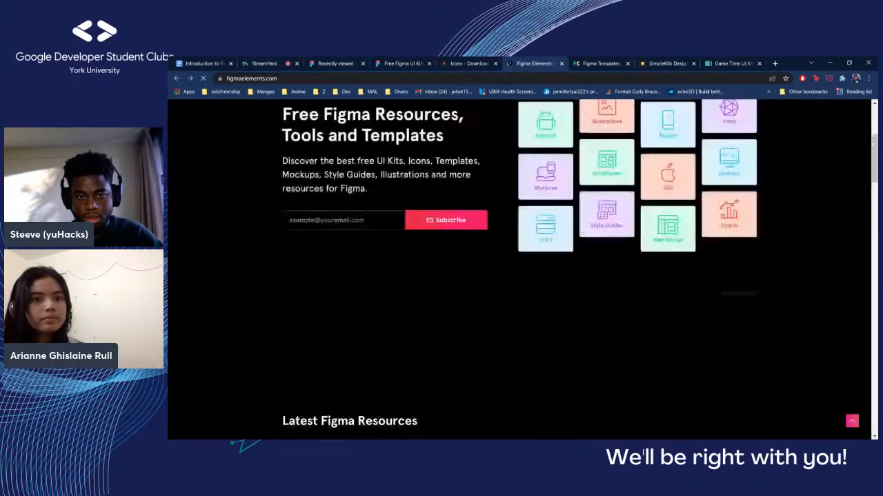
scroll(519, 269, down, 5)
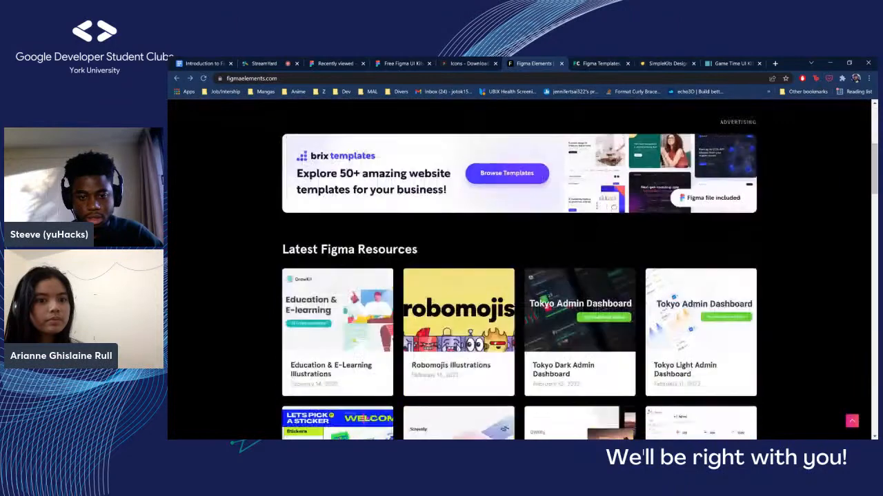
scroll(519, 269, down, 9)
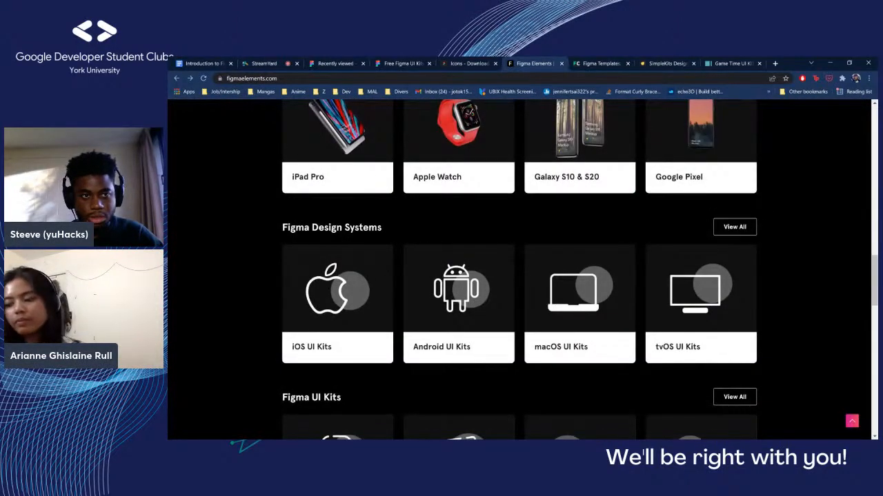
Return to the Figma Resource homepage and look through its resource categories and Latest Resources
click(468, 64)
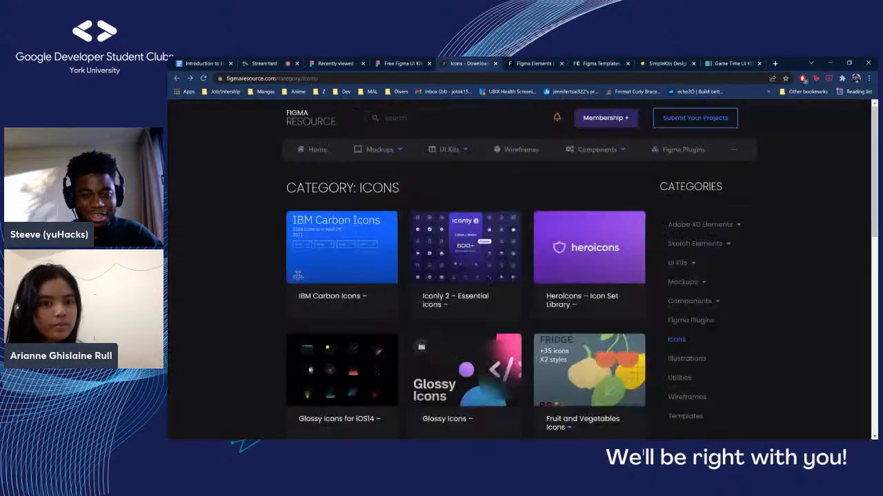
scroll(519, 269, down, 1)
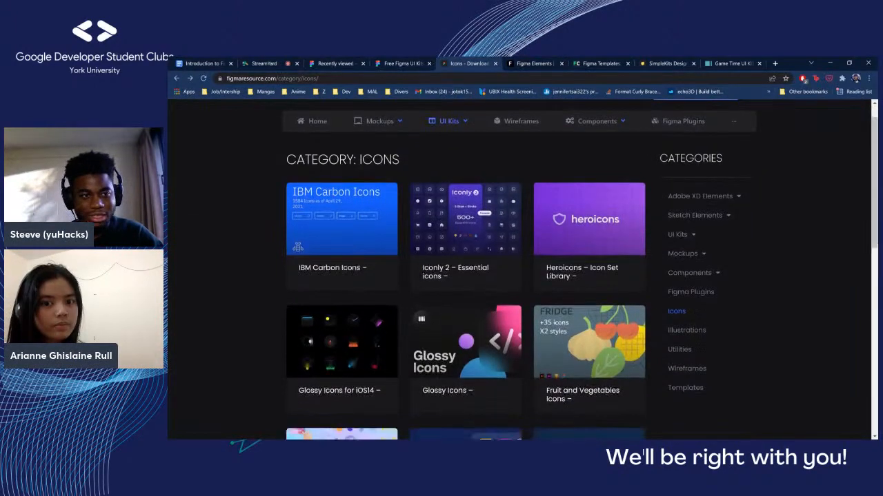
click(177, 79)
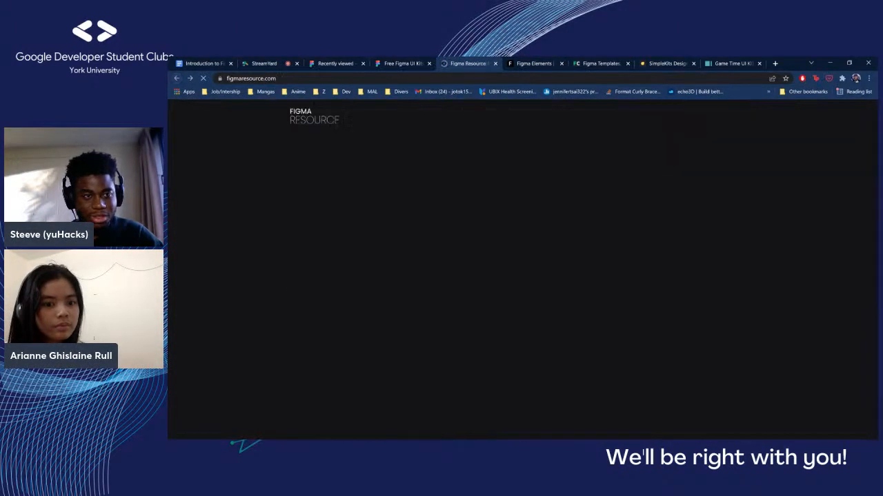
scroll(389, 252, down, 5)
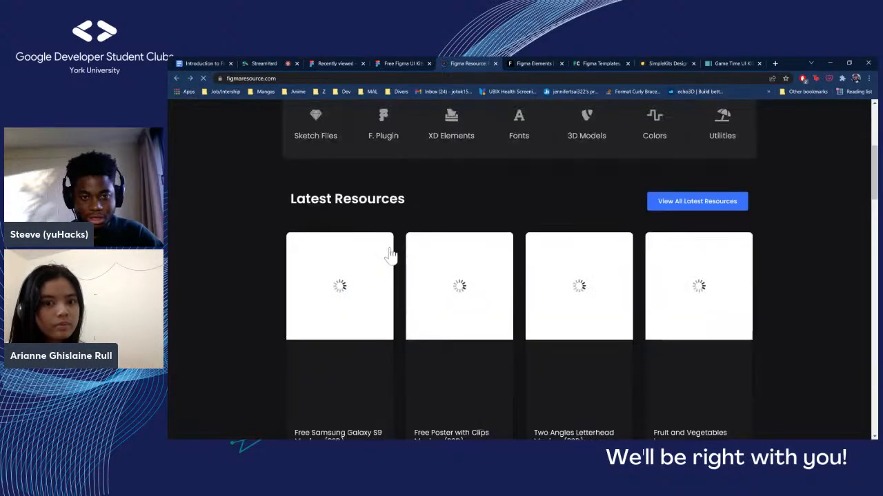
scroll(456, 267, down, 8)
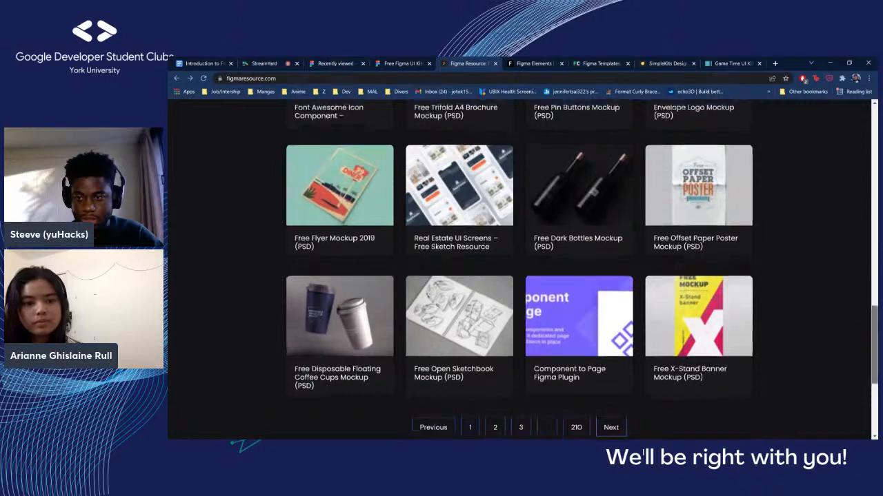
scroll(518, 269, up, 10)
scroll(518, 269, up, 3)
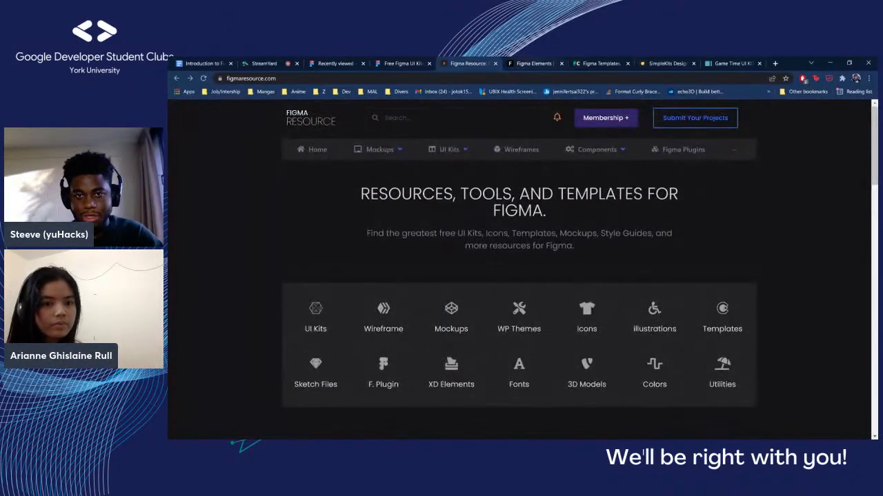
Switch to the FigmaCrush site, browse its free resources and open the Playful Figma homepage concept
click(535, 63)
click(600, 63)
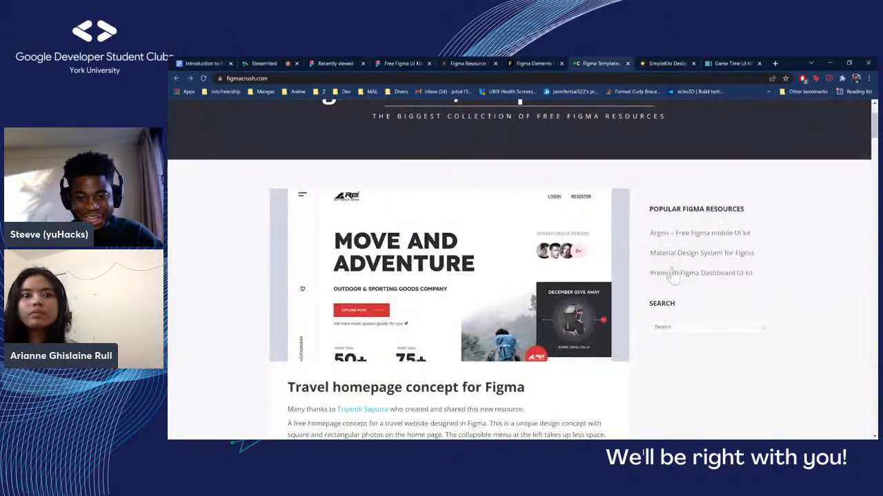
scroll(395, 369, down, 4)
scroll(395, 369, down, 2)
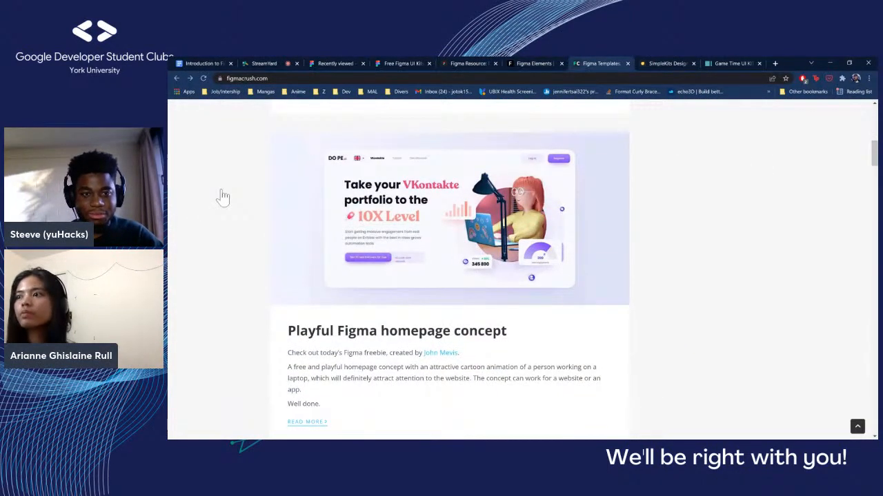
click(241, 219)
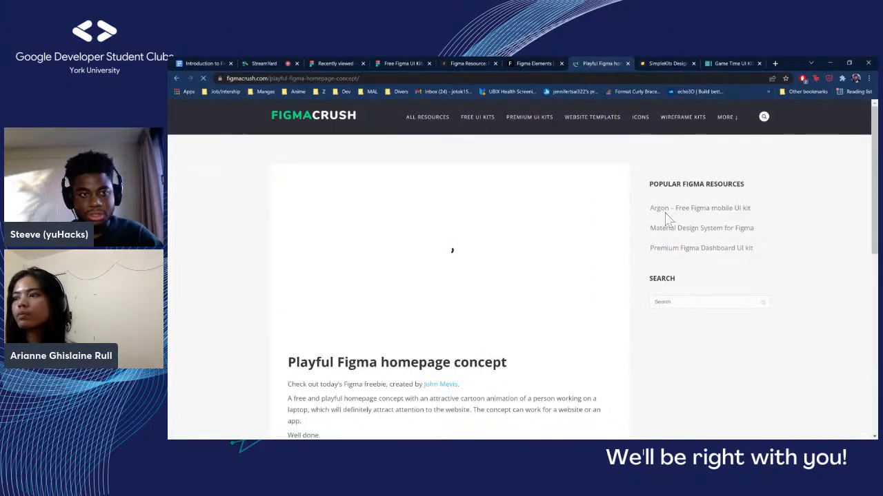
scroll(533, 226, down, 2)
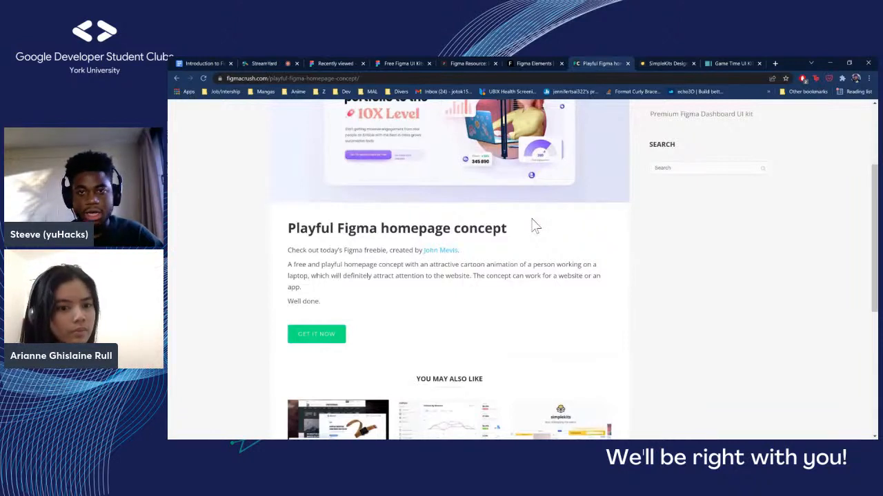
Open the concept's Dribbble source page and download your-file.fig from its attachment
click(317, 335)
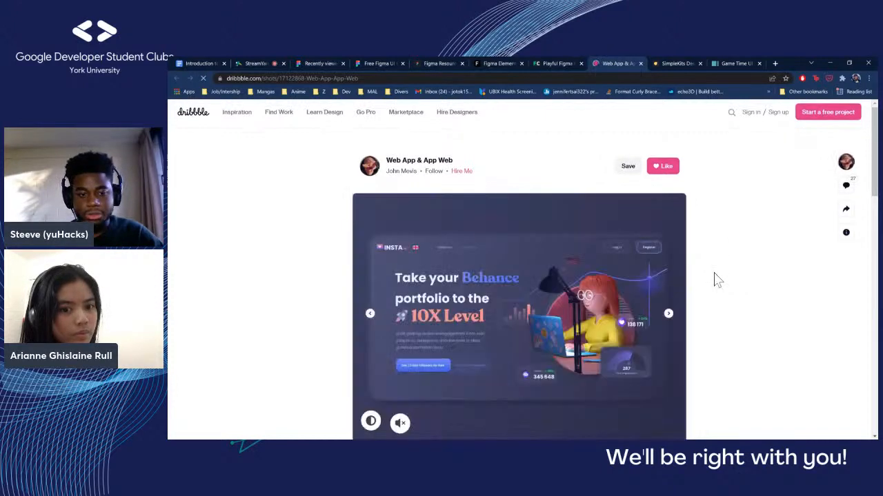
scroll(713, 280, down, 2)
scroll(678, 288, down, 4)
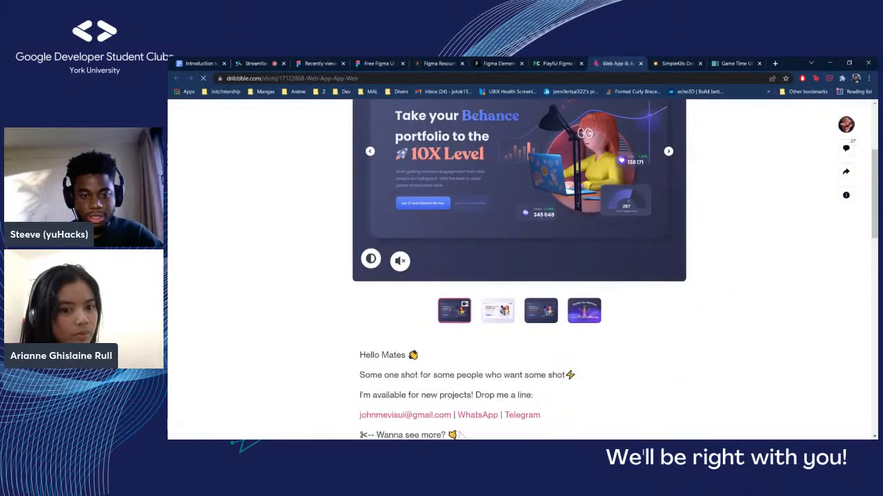
scroll(518, 276, down, 3)
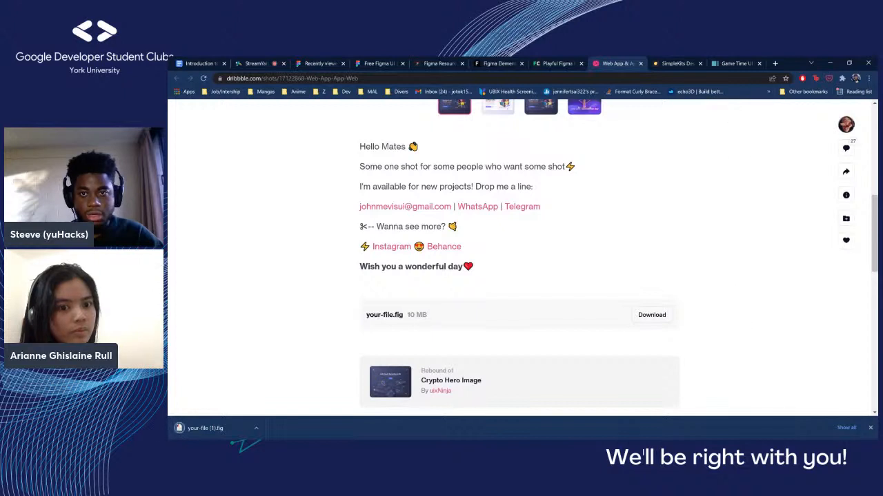
click(870, 428)
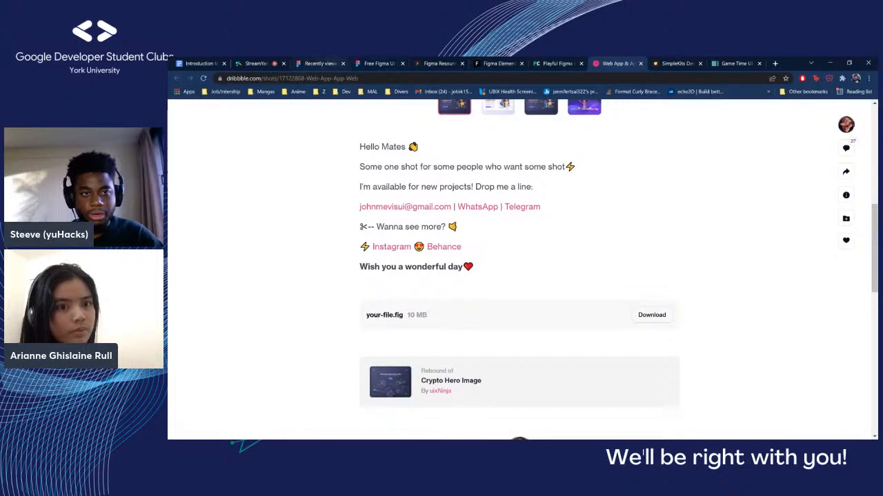
Switch to Figma's recently viewed files and open the your-file design
click(320, 63)
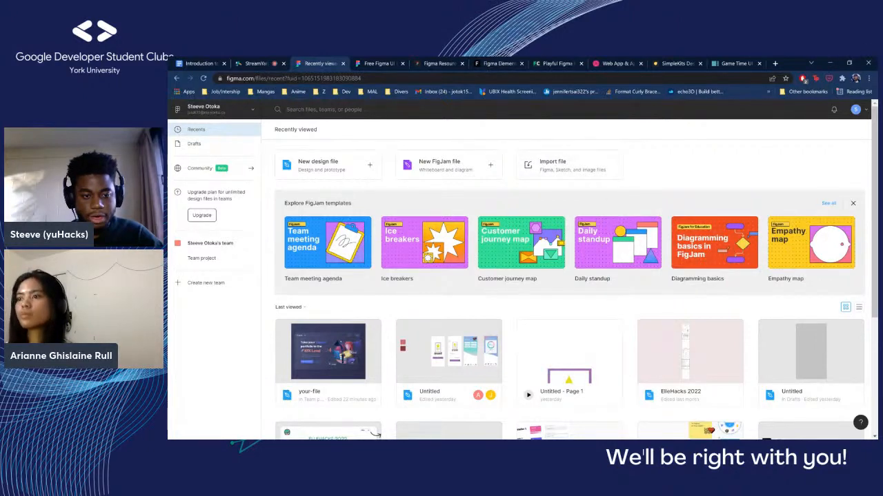
scroll(328, 345, down, 1)
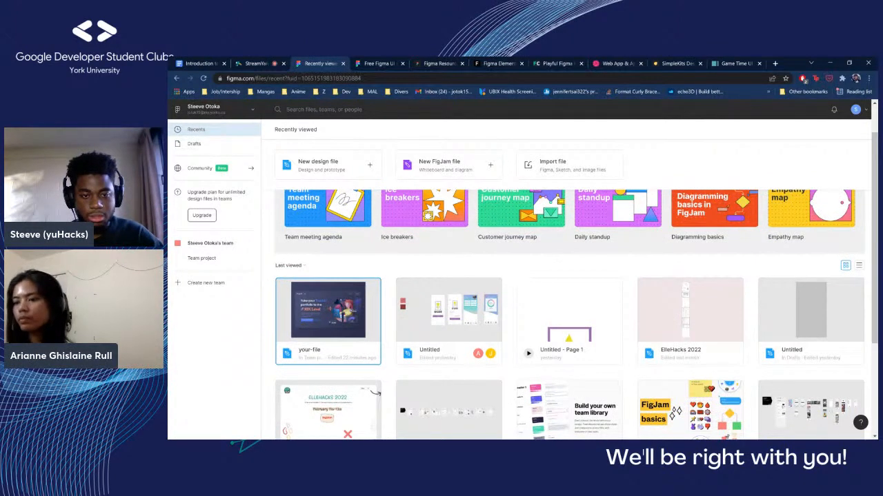
click(328, 317)
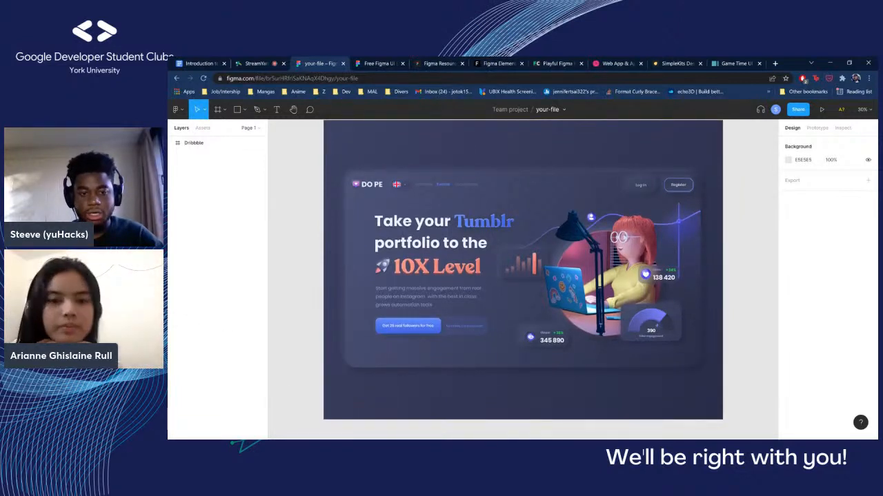
Drill into the Dribbble frame's nested menu groups, select Frame 1 with the navigation links and examine it up close
click(188, 142)
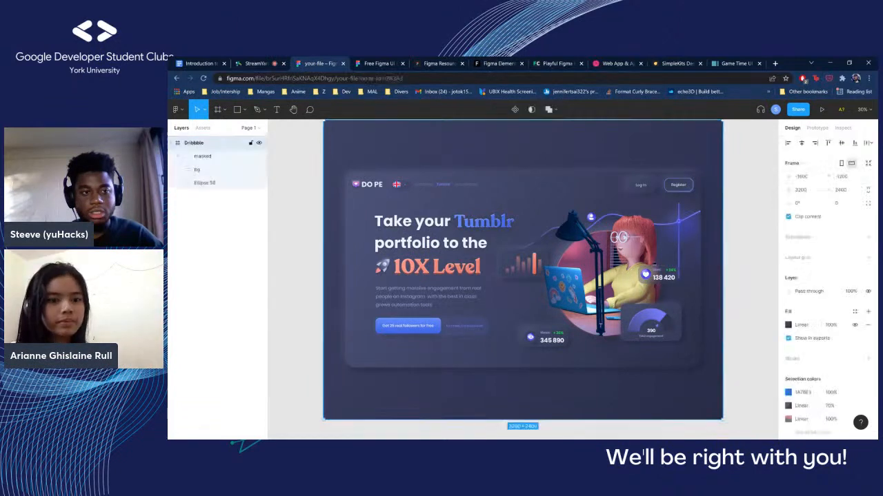
double_click(475, 185)
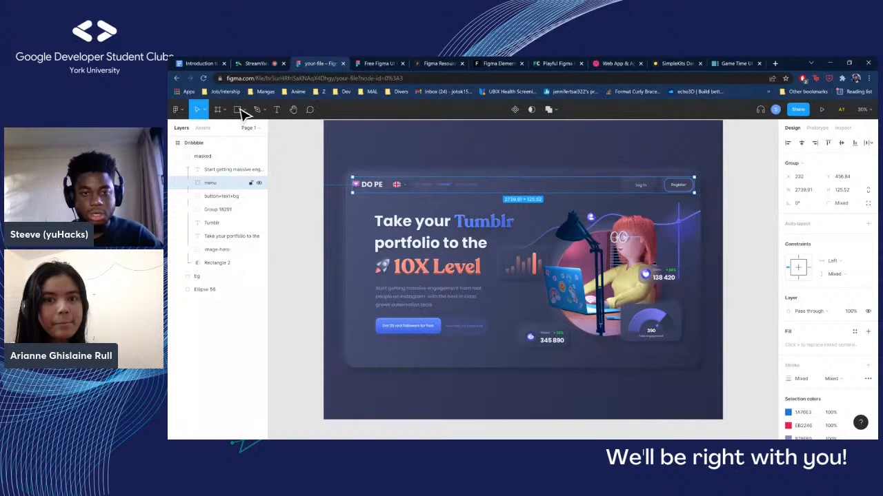
key(Return)
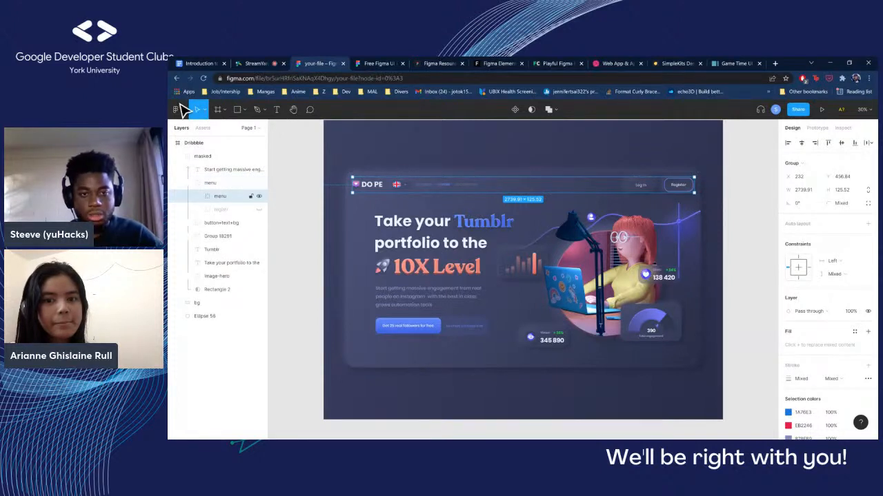
key(Return)
key(h)
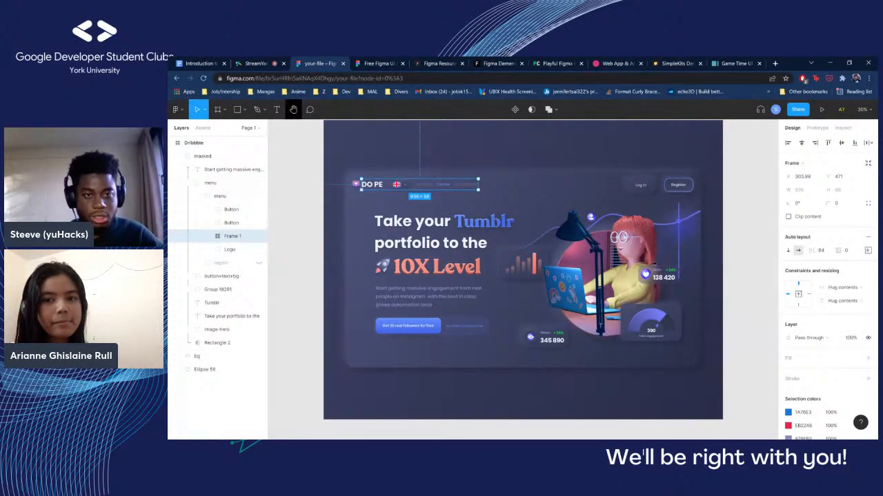
scroll(523, 279, up, 4)
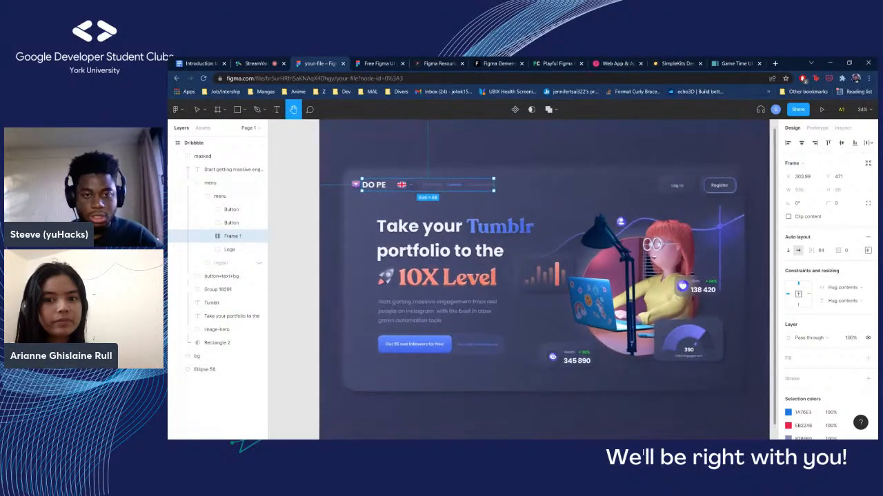
scroll(355, 355, up, 5)
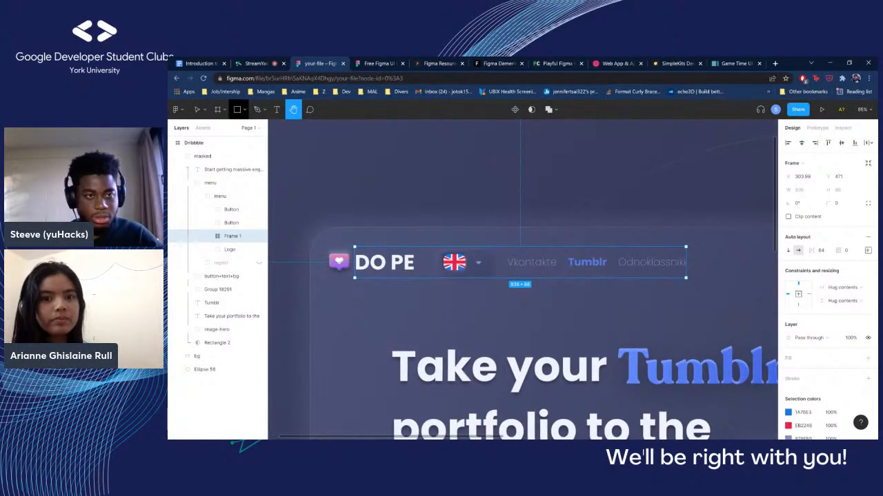
click(197, 109)
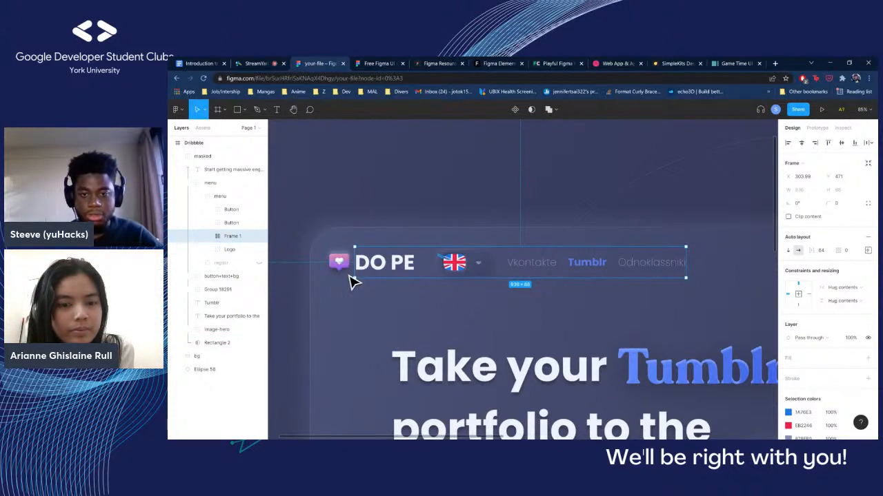
Move Frame 1 of the menu slightly down and to the right, and move the Logo group beside it to X 307, Y 596
scroll(537, 284, down, 5)
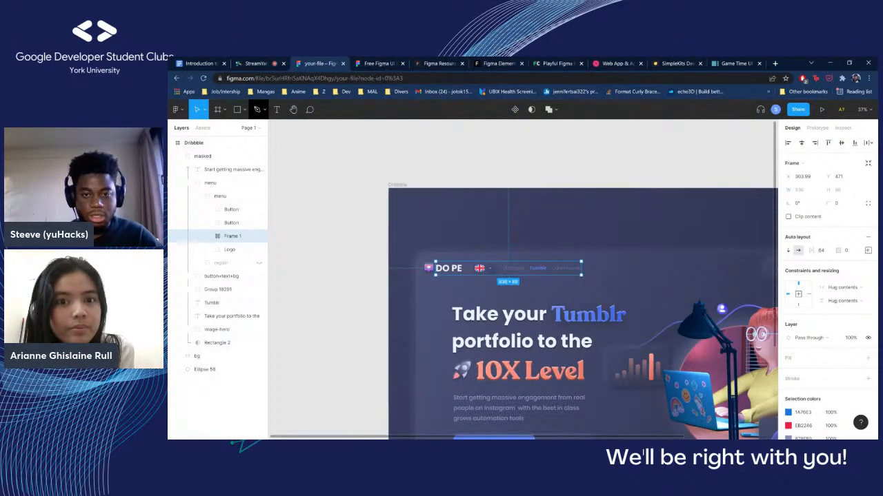
drag(561, 282, 563, 301)
key(ctrl+z)
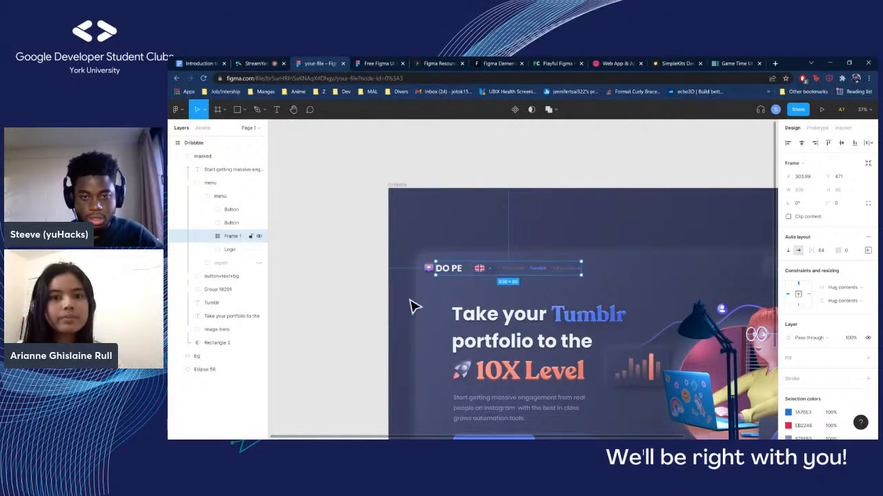
mouse_move(410, 302)
mouse_down()
mouse_move(420, 324)
mouse_move(444, 330)
mouse_up()
click(231, 250)
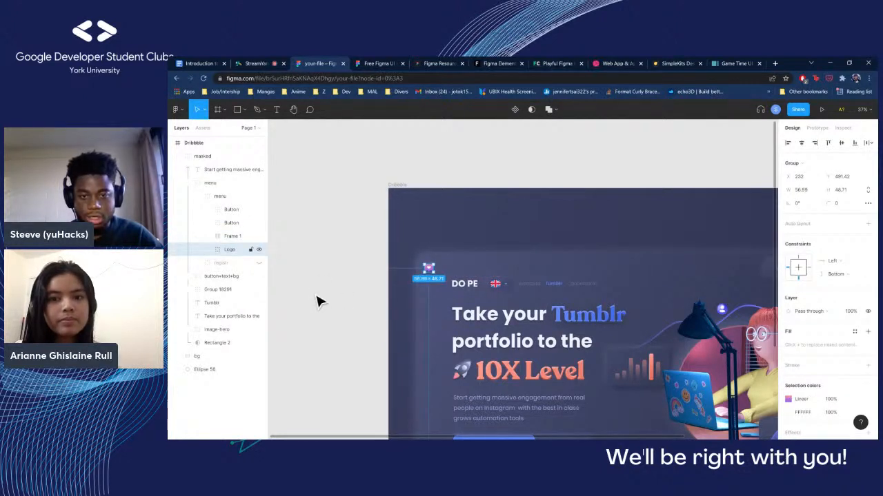
drag(317, 302, 345, 338)
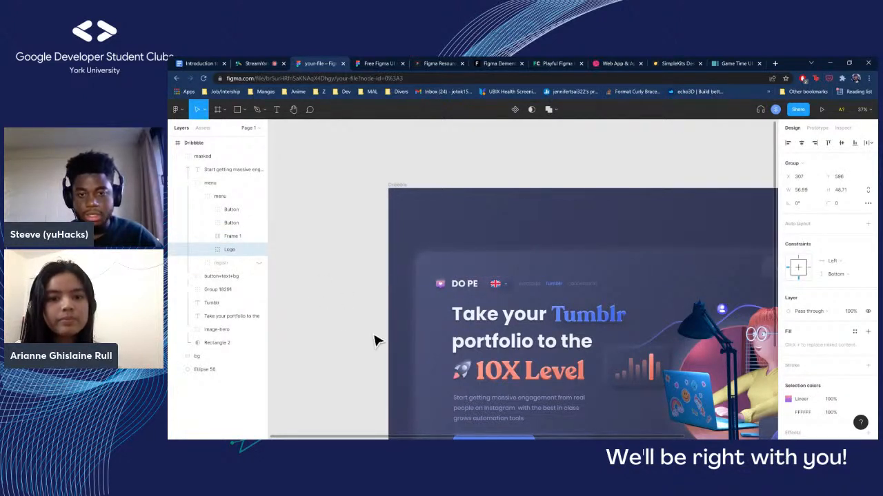
Undo the moves of the menu's Logo group and Frame 1, and leave nothing selected
scroll(538, 360, down, 3)
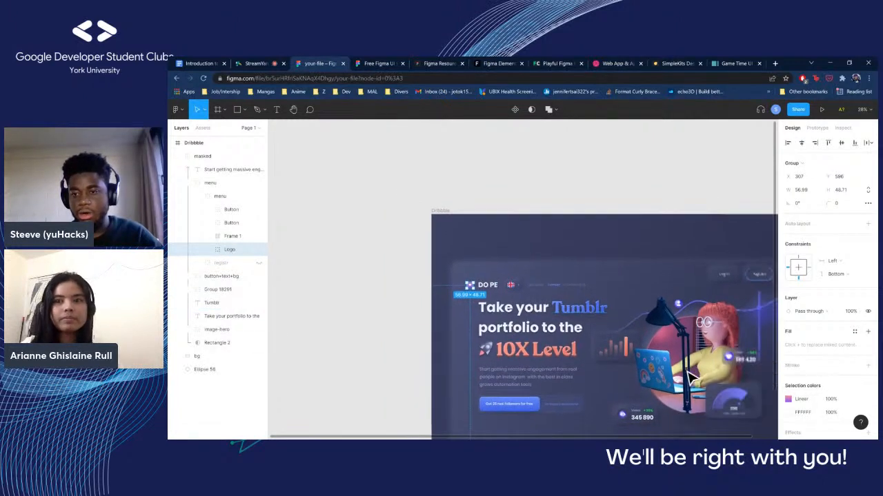
scroll(759, 227, down, 1)
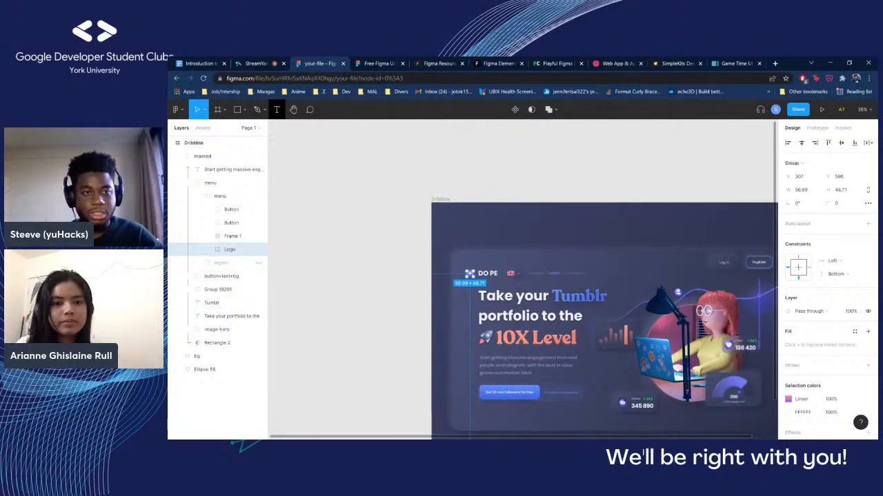
click(293, 109)
drag(392, 225, 390, 225)
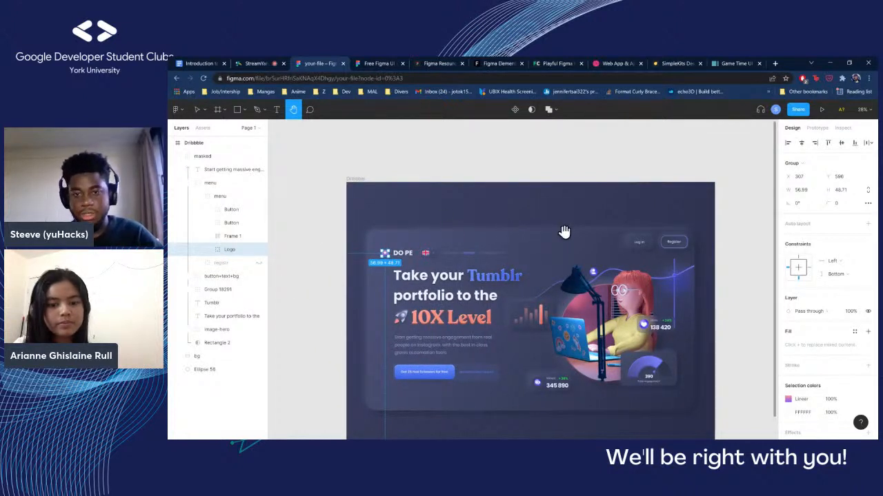
scroll(602, 321, down, 2)
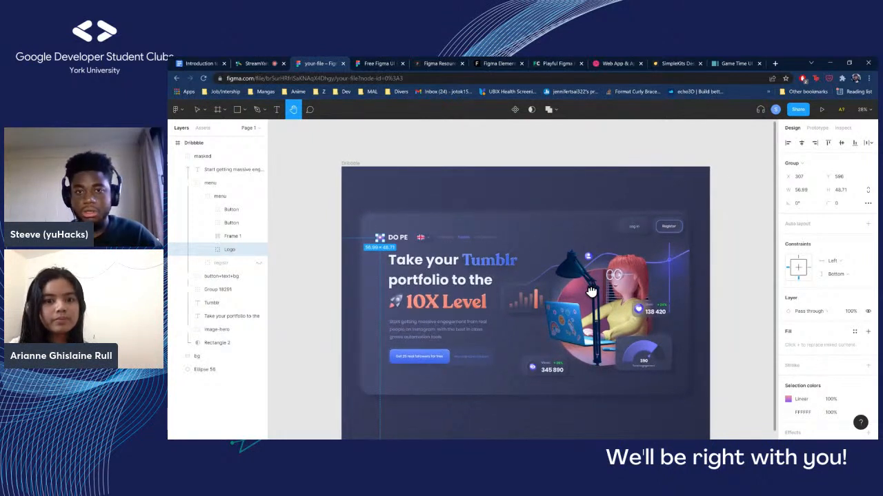
drag(382, 243, 334, 228)
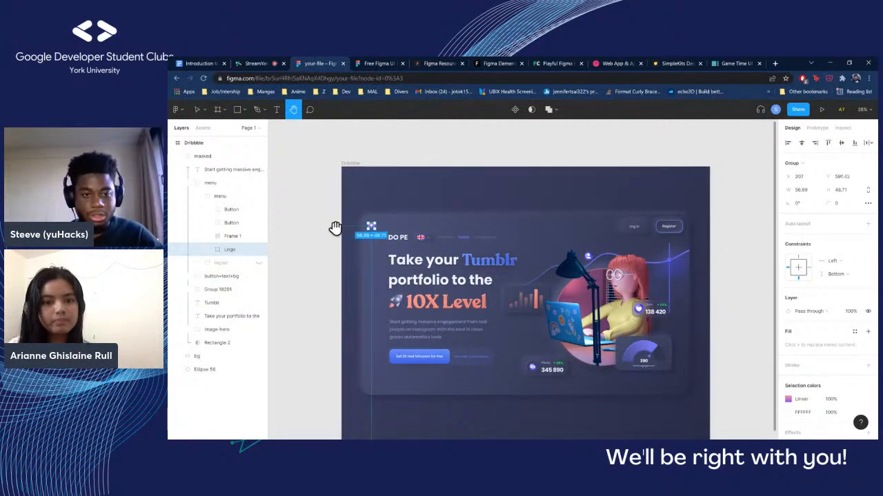
key(ctrl+z)
key(ctrl+z)
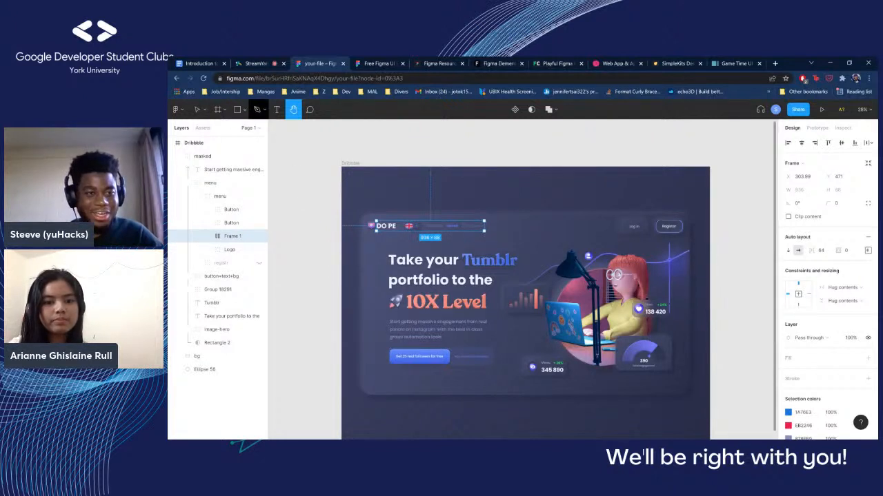
click(196, 109)
key(Escape)
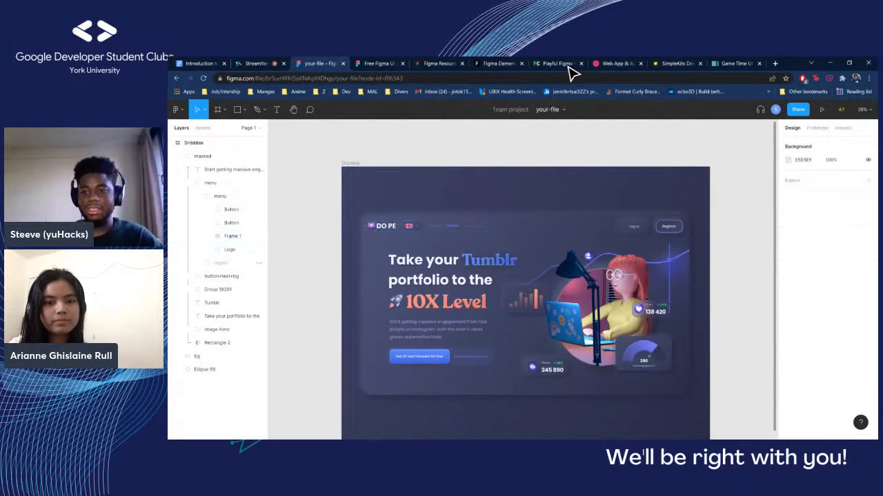
Examine the masked group's prototype settings and design properties, and the button+text+bg group's design properties, and clear the selection
key(h)
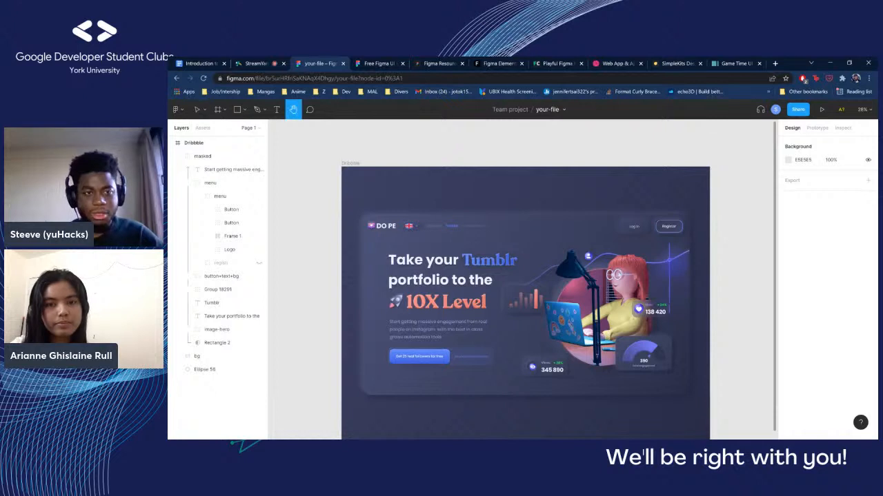
drag(404, 275, 393, 251)
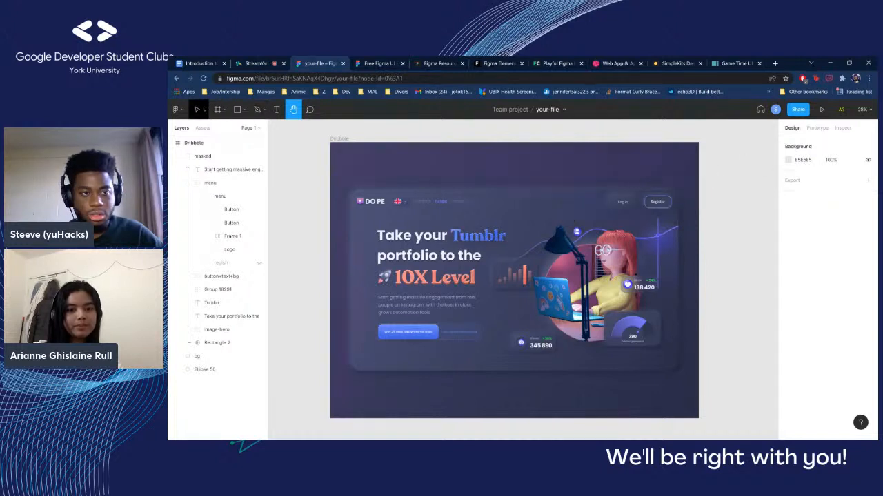
click(204, 110)
click(503, 241)
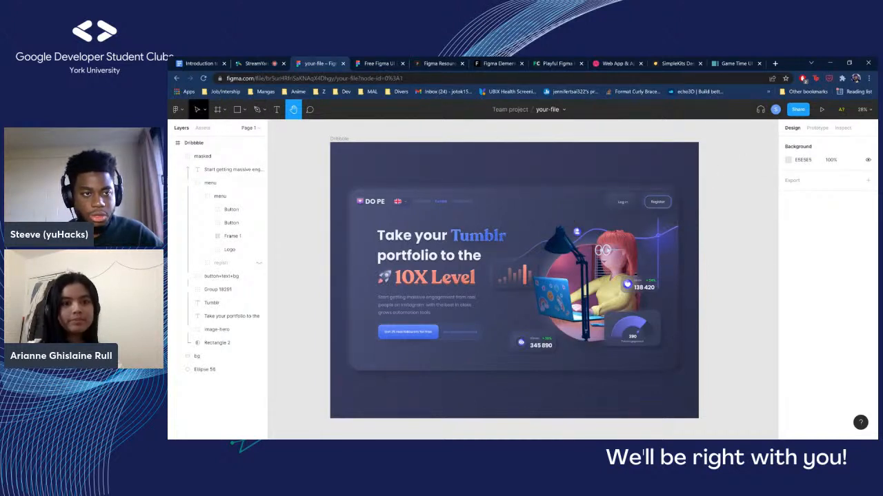
key(v)
click(473, 211)
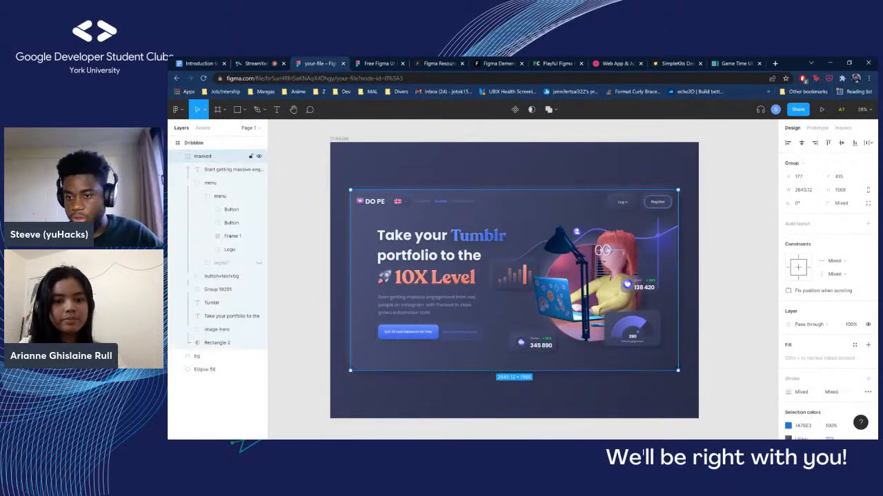
key(shift+e)
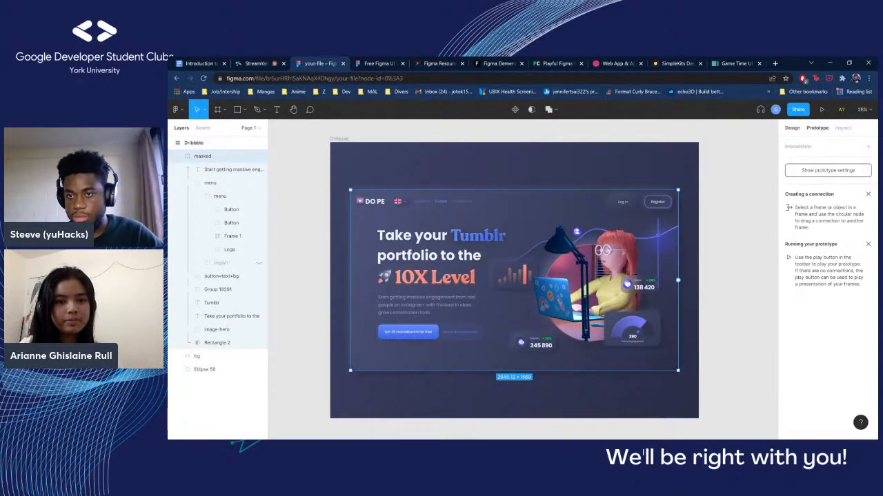
click(792, 128)
scroll(823, 407, down, 3)
scroll(743, 371, down, 1)
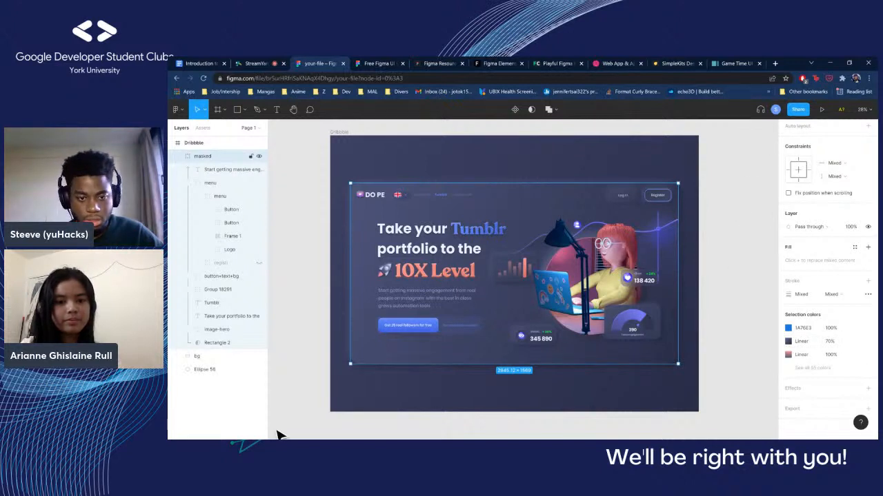
click(222, 277)
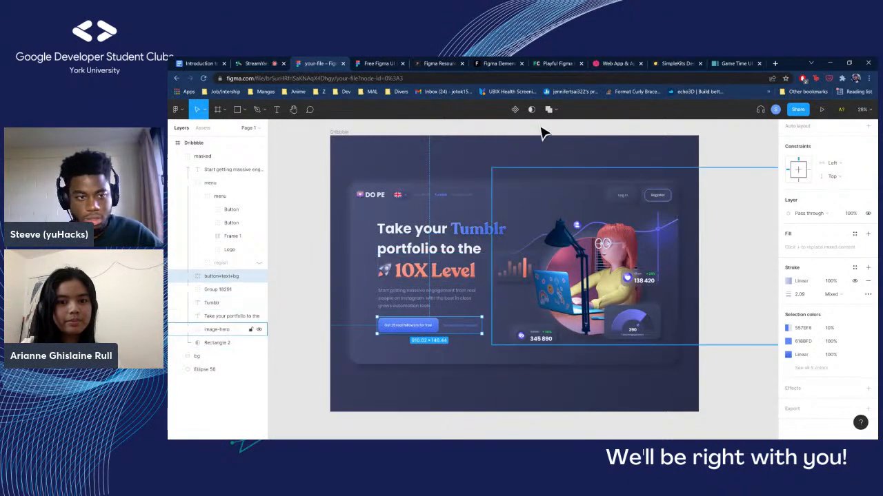
key(Escape)
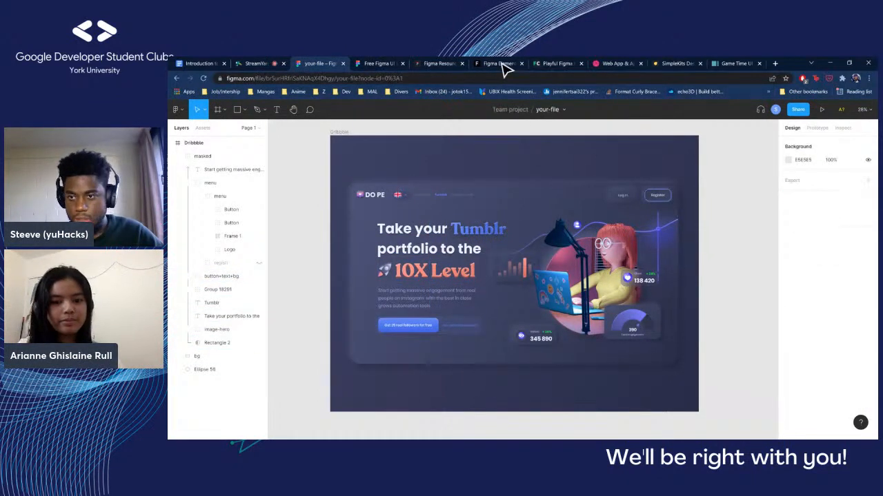
Select the image-hero group and inspect its generated CSS code, highlighting the position and size declarations
click(522, 158)
click(528, 250)
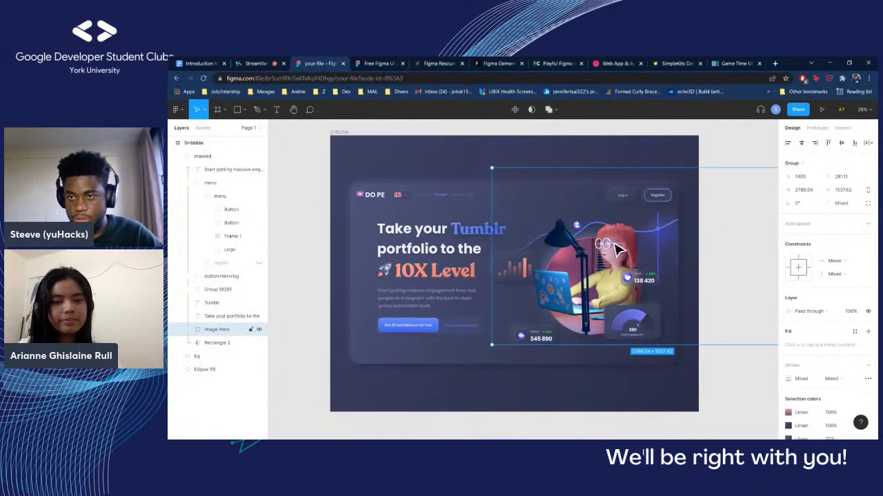
click(842, 127)
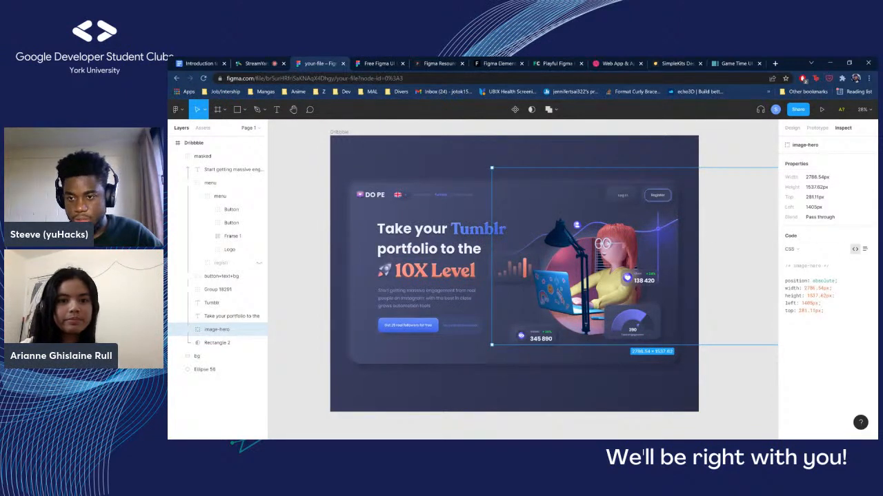
drag(823, 311, 785, 280)
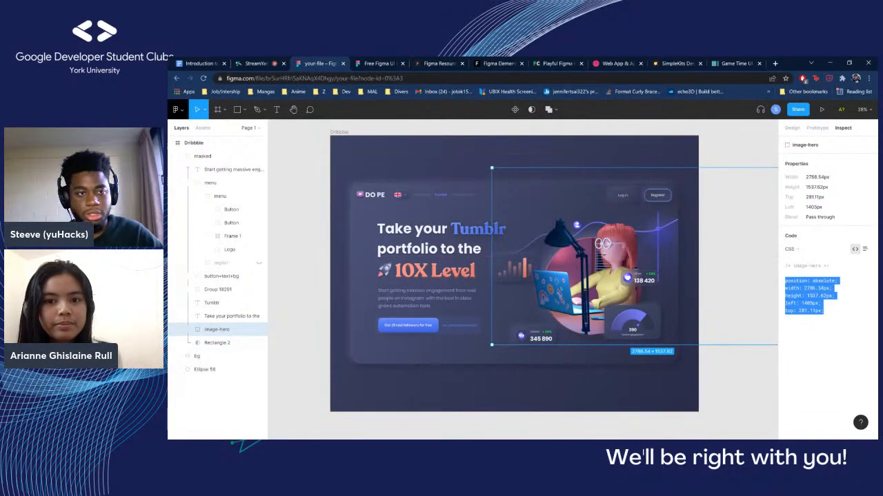
click(293, 110)
drag(439, 65, 245, 63)
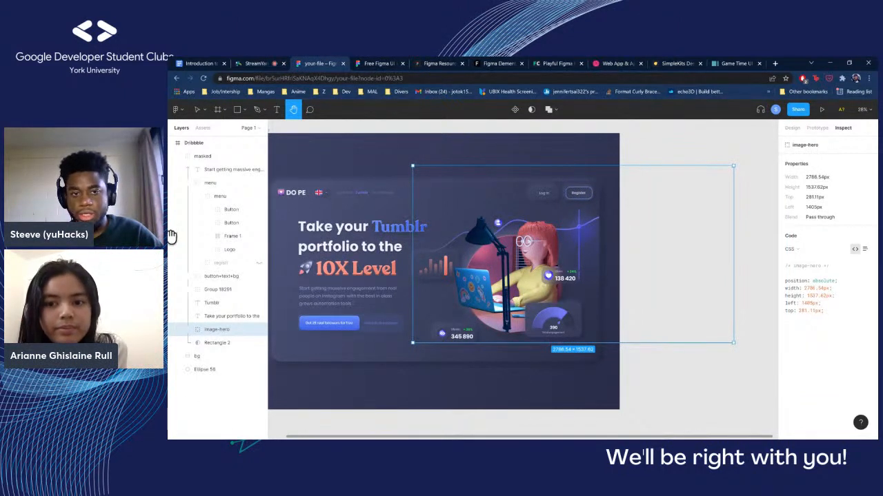
drag(824, 312, 784, 272)
drag(825, 312, 784, 272)
click(824, 310)
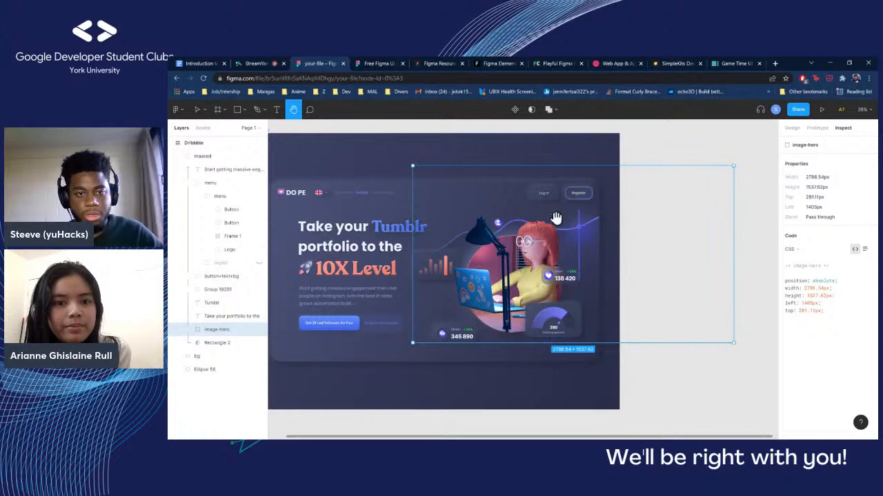
Drill into the menu's Log In button to select Rectangle 14 and inspect its colors, borders, shadows and CSS
click(198, 110)
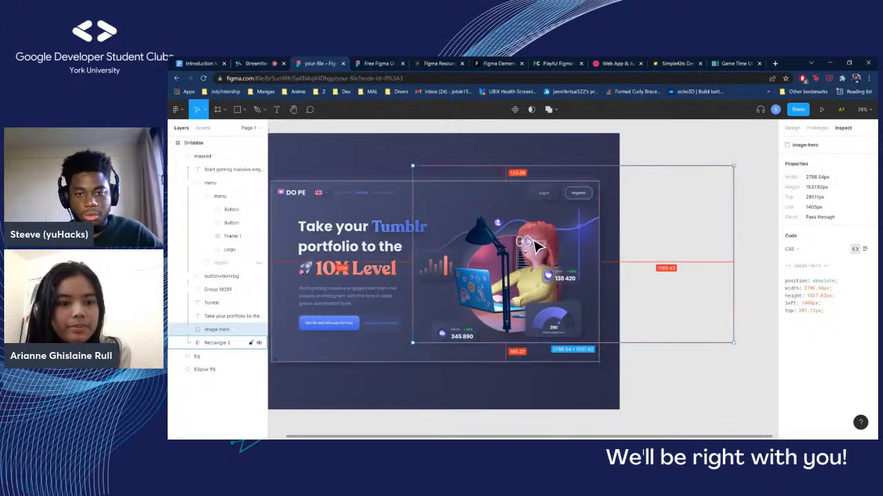
click(576, 192)
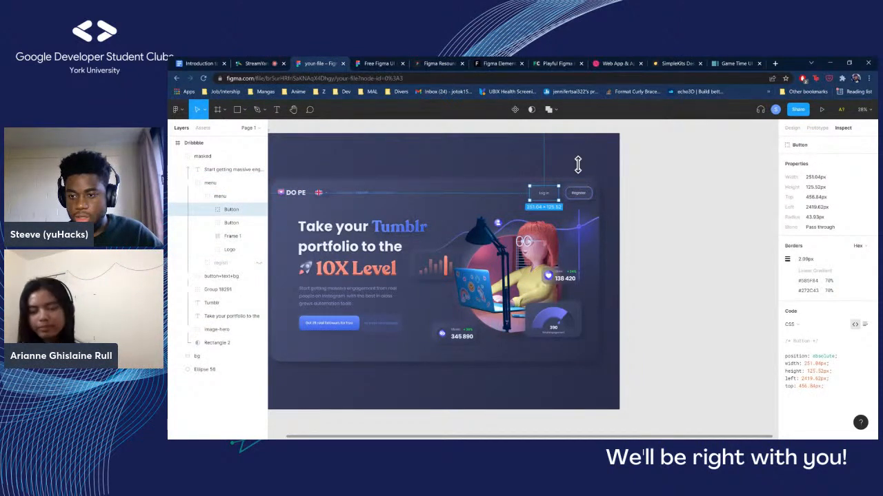
scroll(545, 198, up, 3)
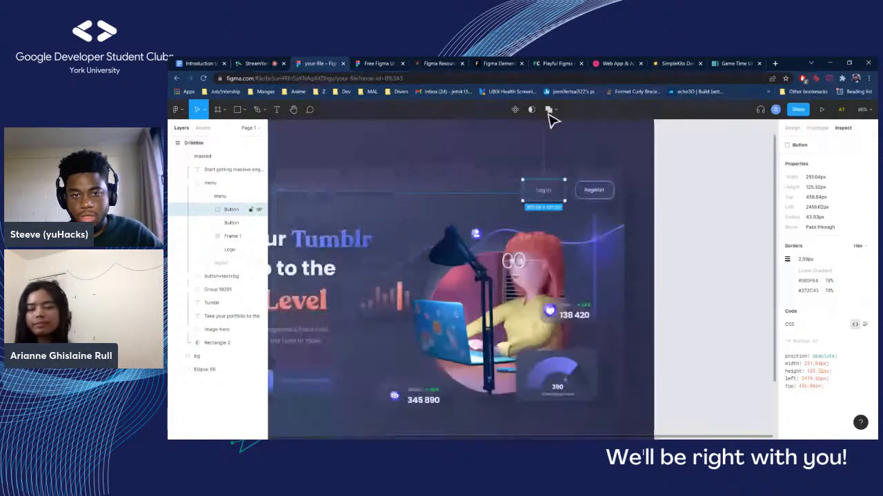
double_click(545, 196)
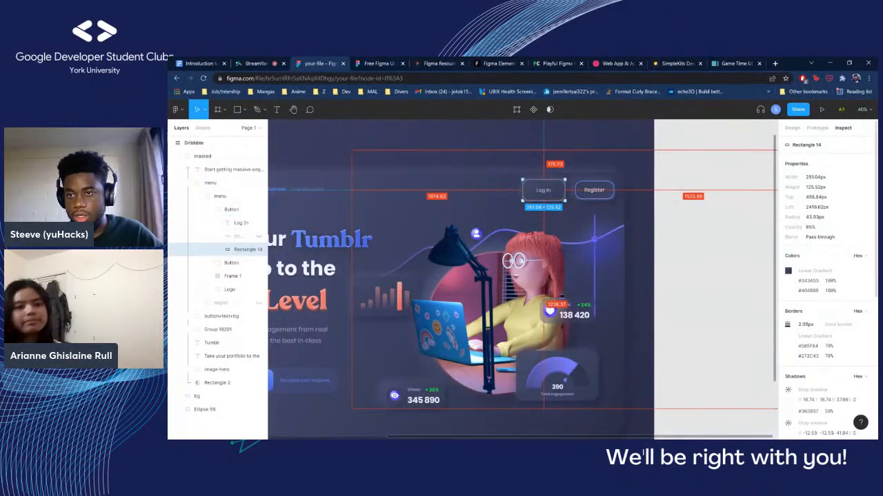
scroll(828, 279, down, 6)
scroll(828, 279, down, 2)
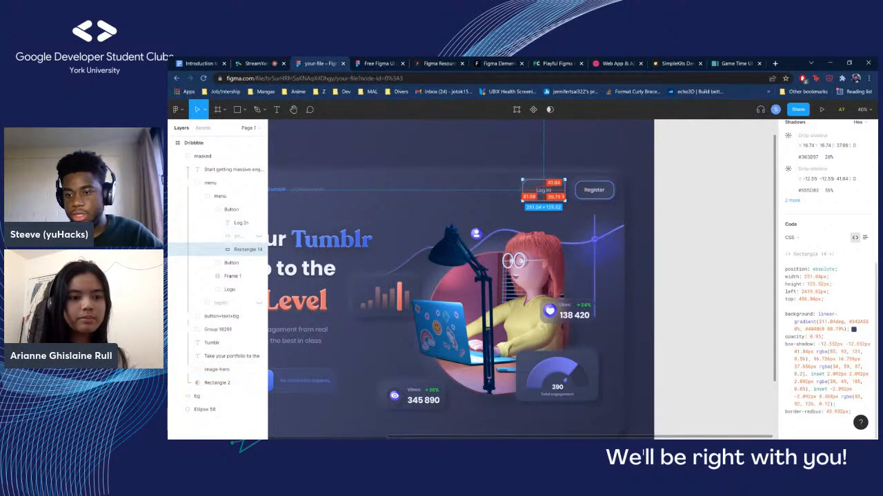
Highlight the CSS declarations of Rectangle 14 through border-radius in the code view, and clear the highlight
drag(852, 412, 785, 268)
click(807, 299)
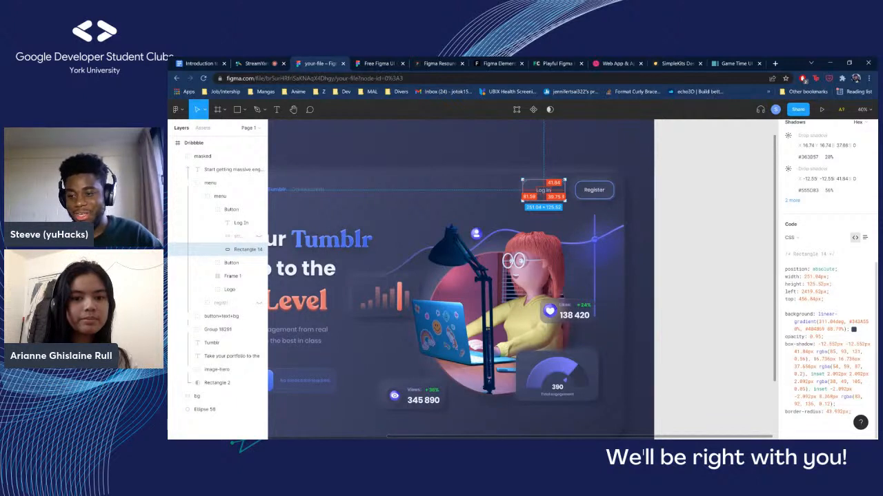
drag(852, 412, 785, 269)
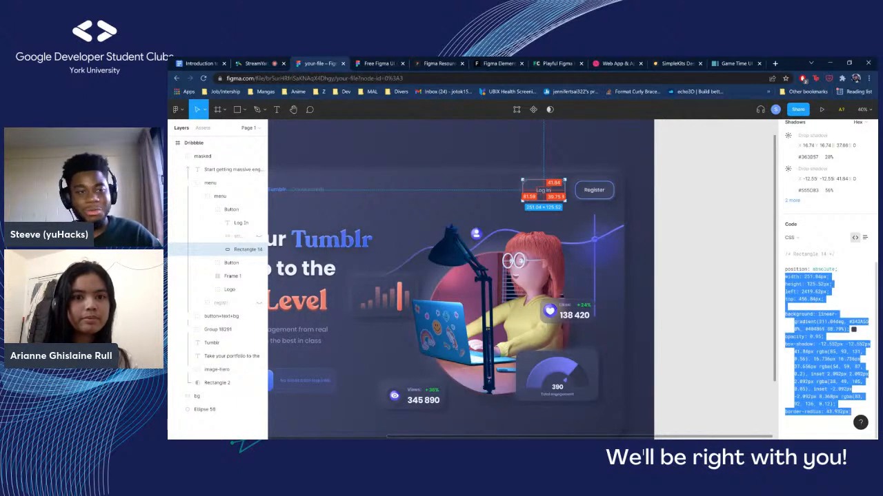
click(806, 299)
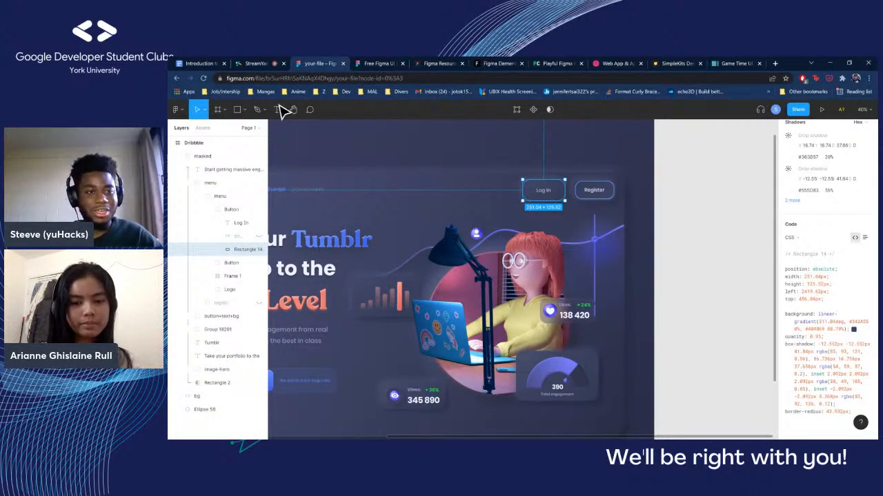
Look over the complete Dribbble frame as a whole and switch to the StreamYard broadcast studio
scroll(406, 215, down, 2)
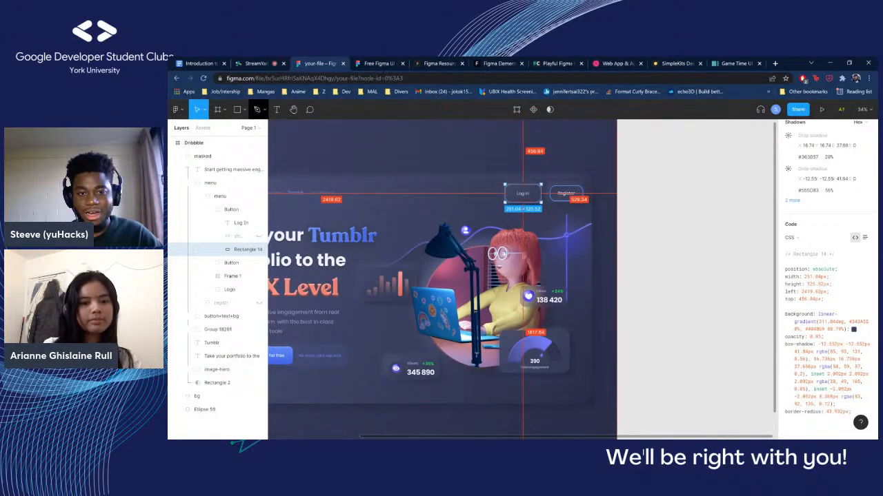
click(293, 108)
drag(495, 101, 559, 98)
scroll(546, 120, down, 1)
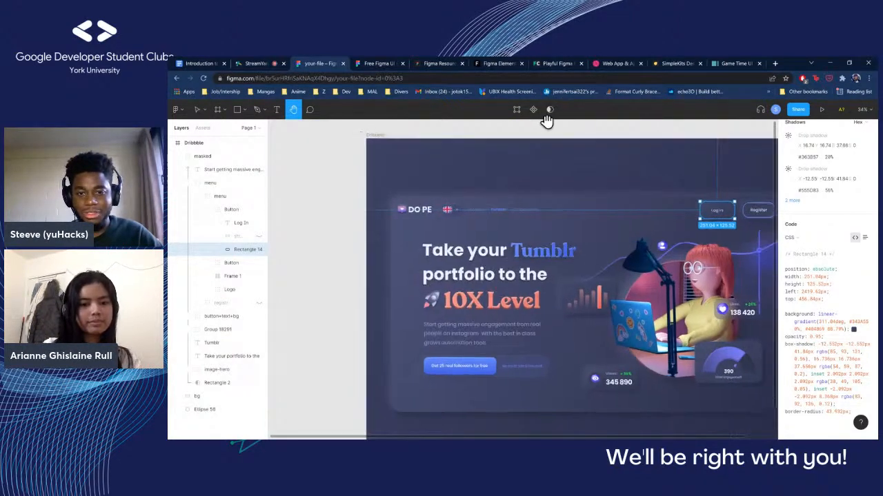
drag(592, 196, 522, 187)
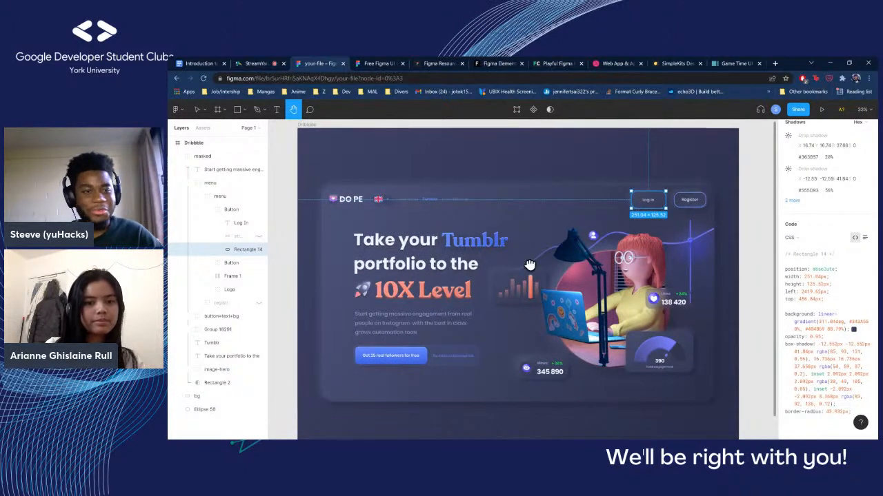
scroll(567, 275, down, 1)
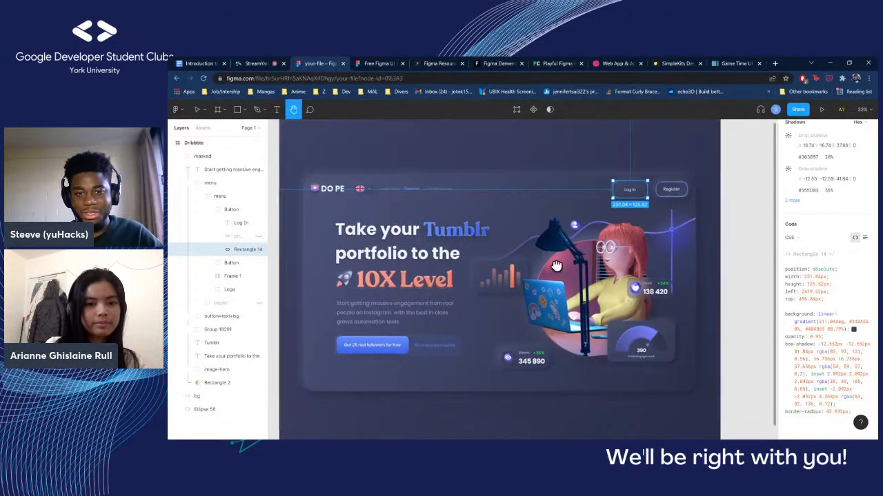
scroll(566, 259, down, 1)
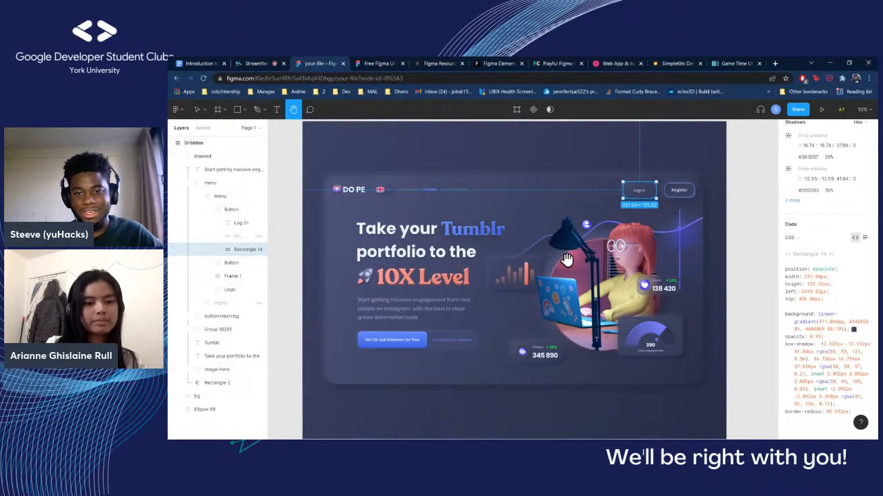
scroll(566, 259, down, 1)
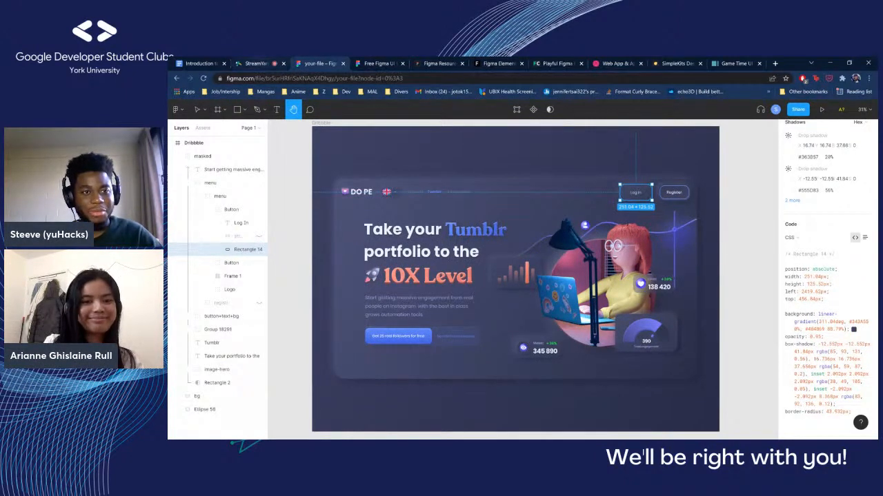
click(254, 64)
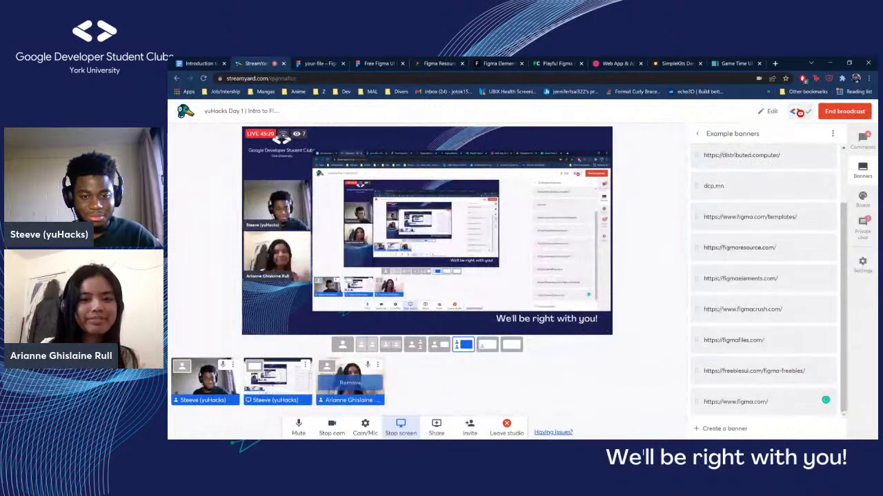